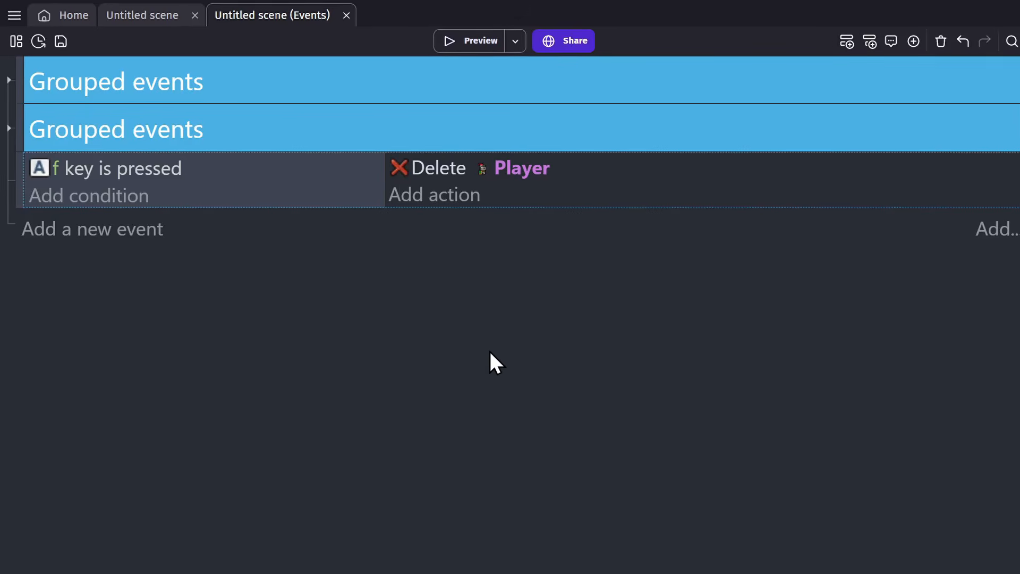
pyautogui.click(106, 168)
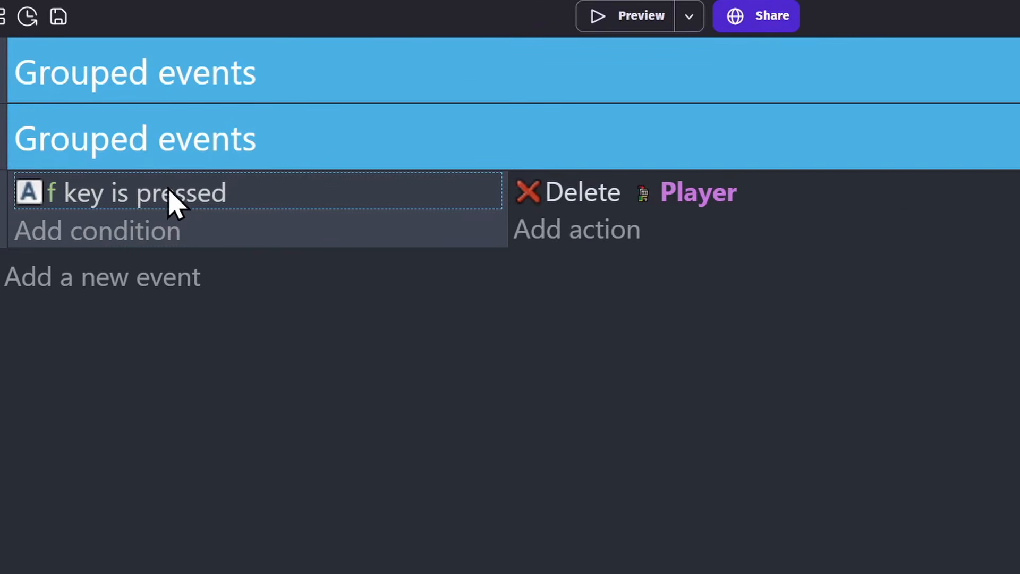
pyautogui.click(557, 192)
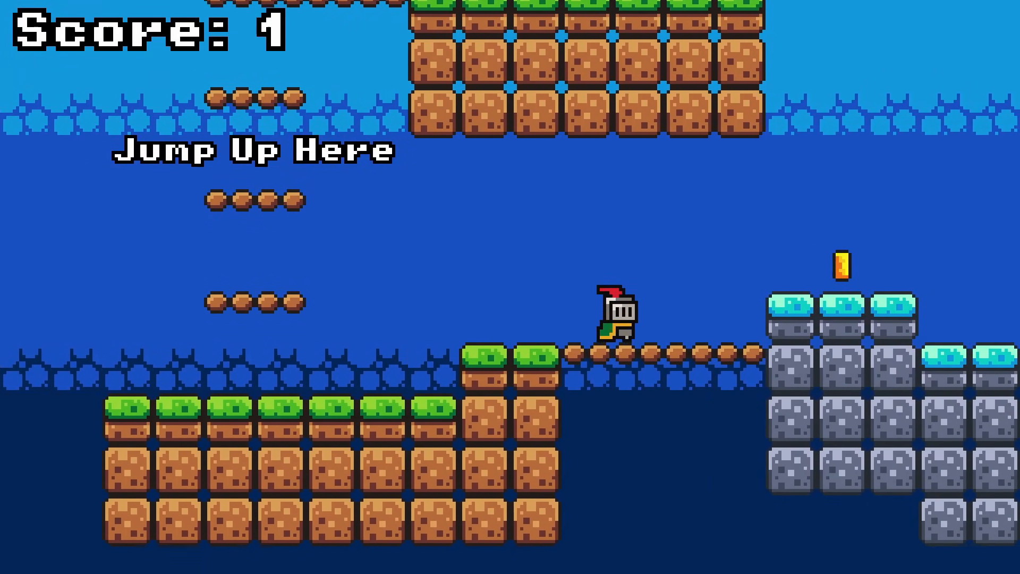
pyautogui.press('space')
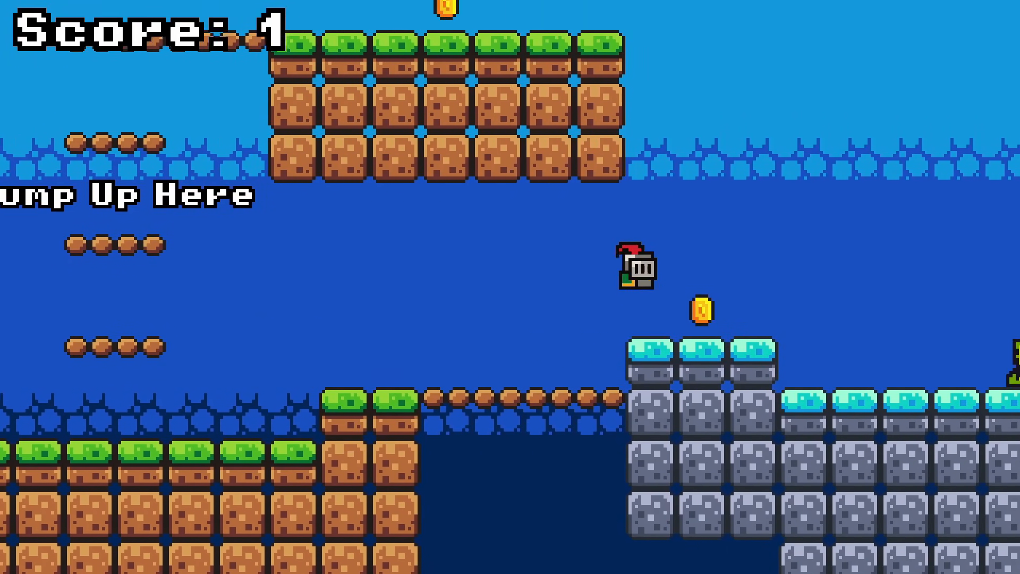
pyautogui.press('Left')
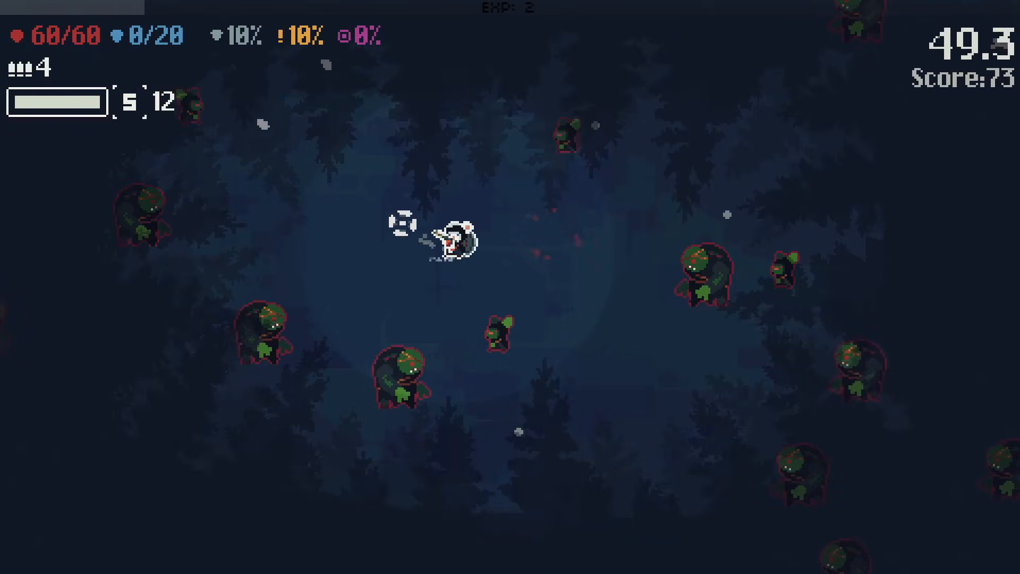
pyautogui.click(553, 149)
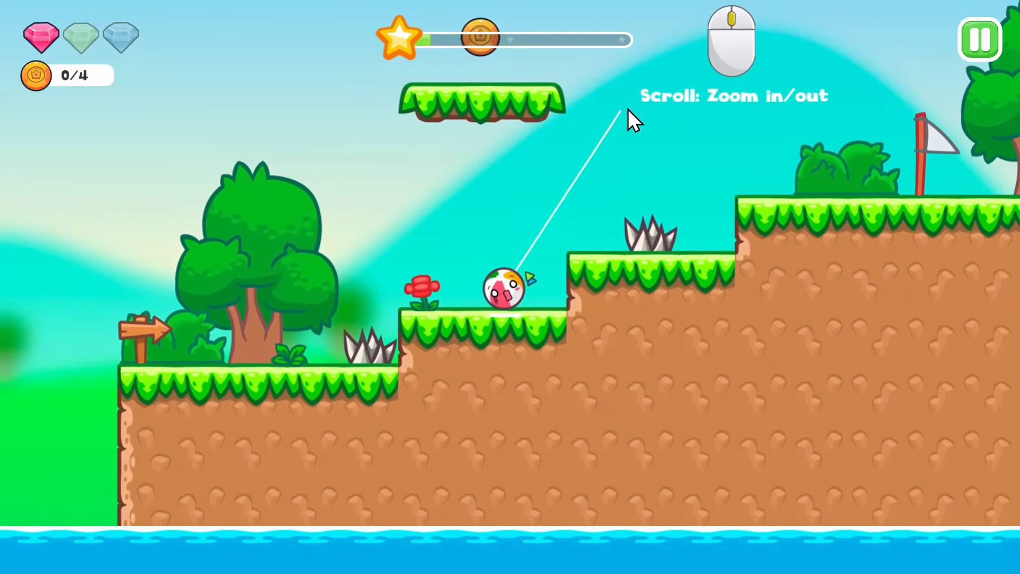
pyautogui.click(628, 111)
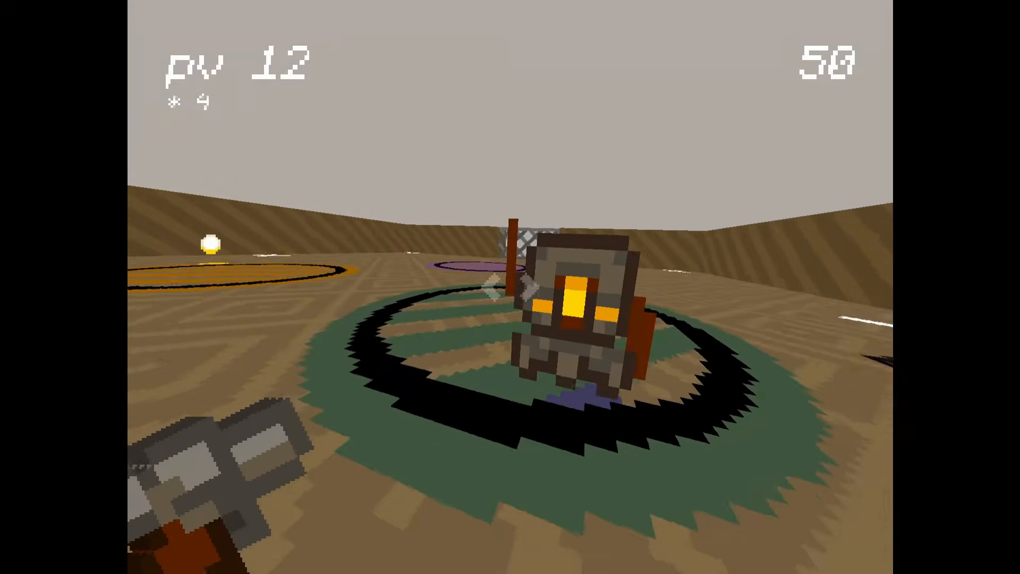
pyautogui.click(493, 287)
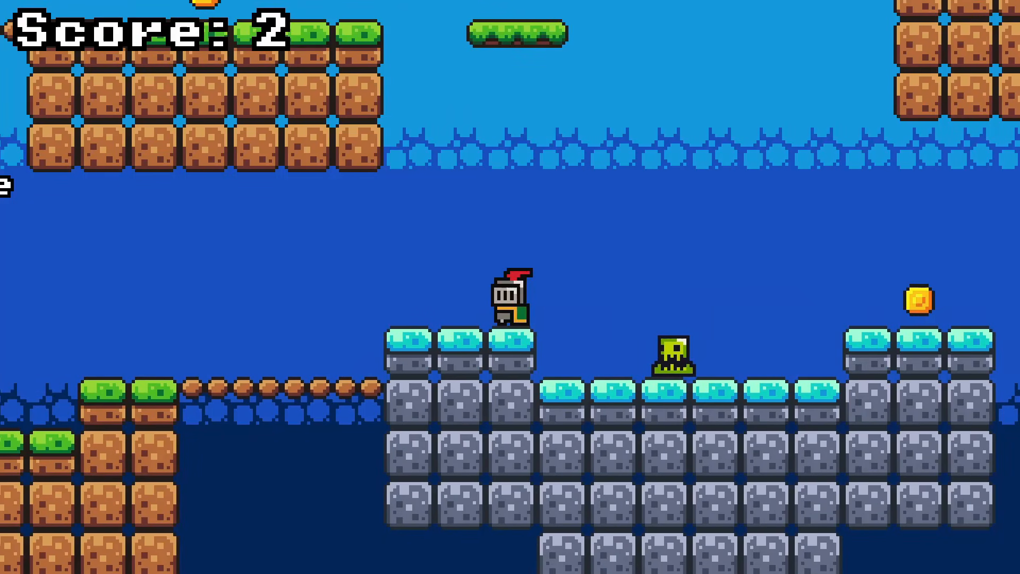
pyautogui.press('space')
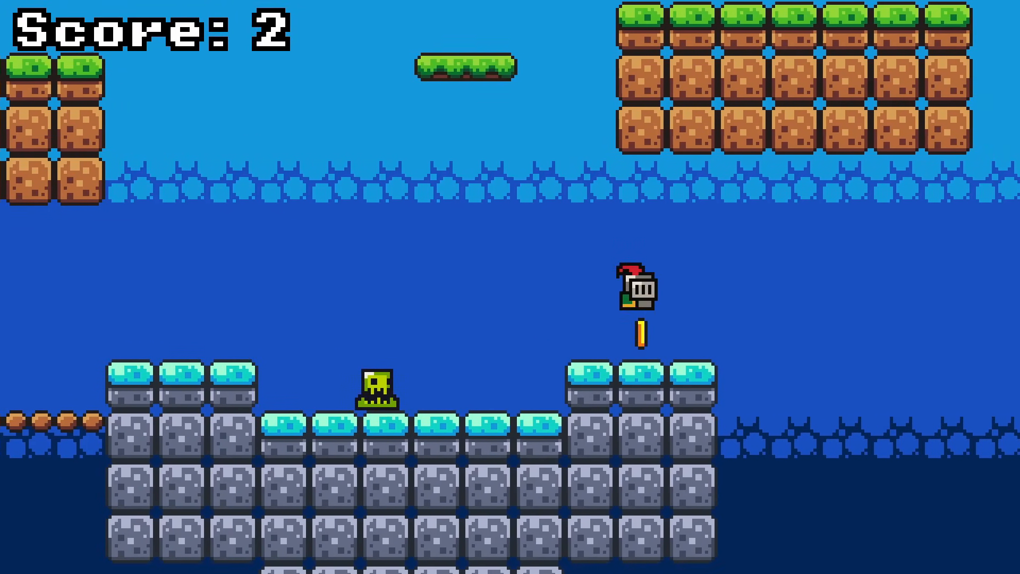
pyautogui.press('Left')
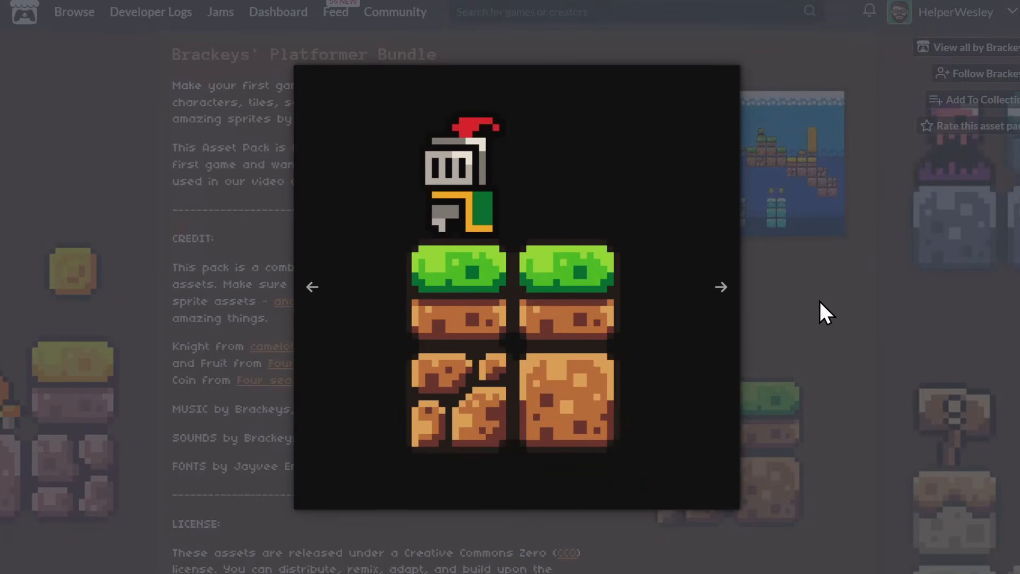
pyautogui.click(820, 302)
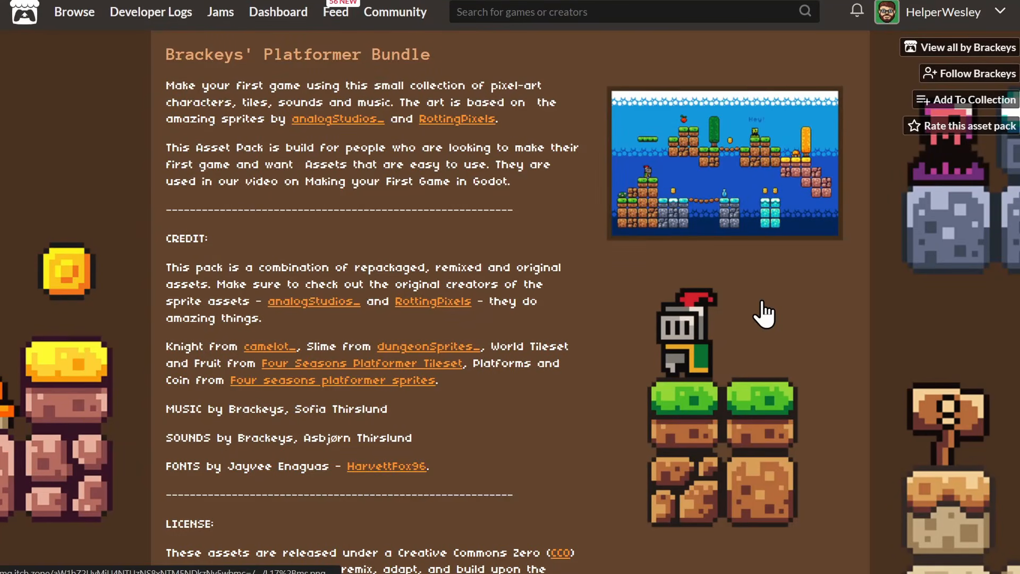
pyautogui.middleClick(592, 98)
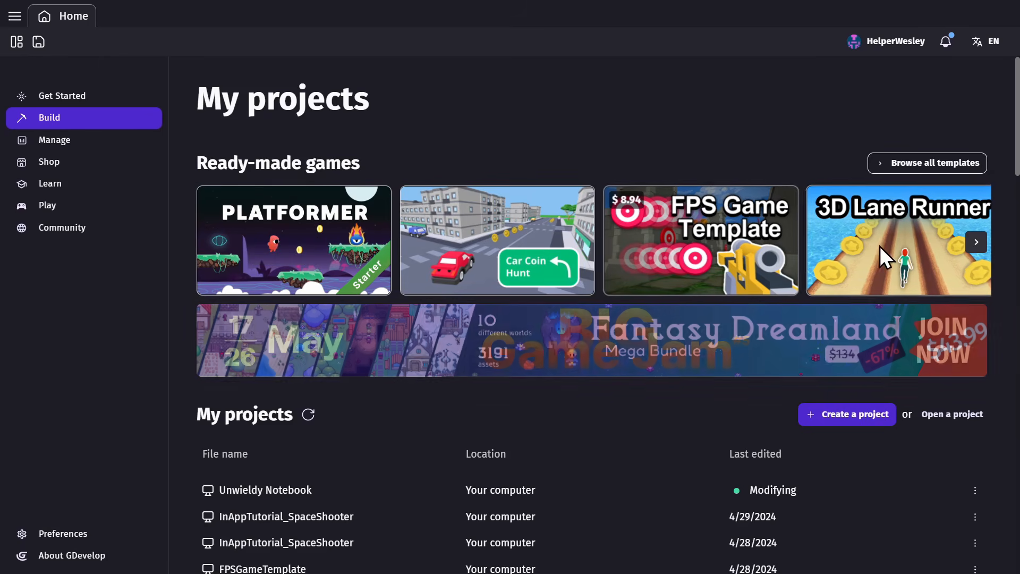
# Look through the ready-made game templates on the projects page.
pyautogui.click(981, 243)
pyautogui.click(981, 242)
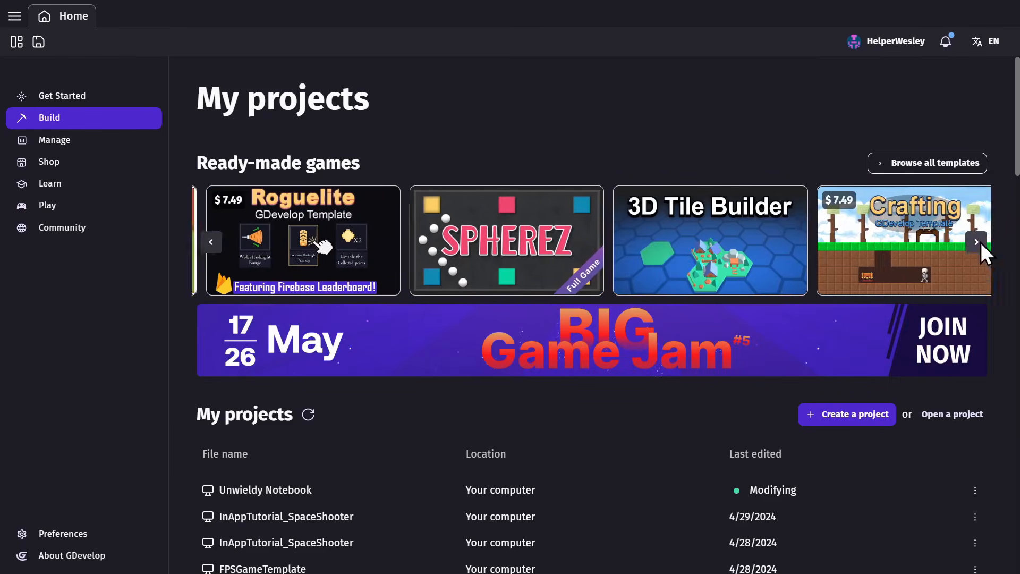
pyautogui.click(976, 242)
pyautogui.click(976, 243)
pyautogui.click(977, 242)
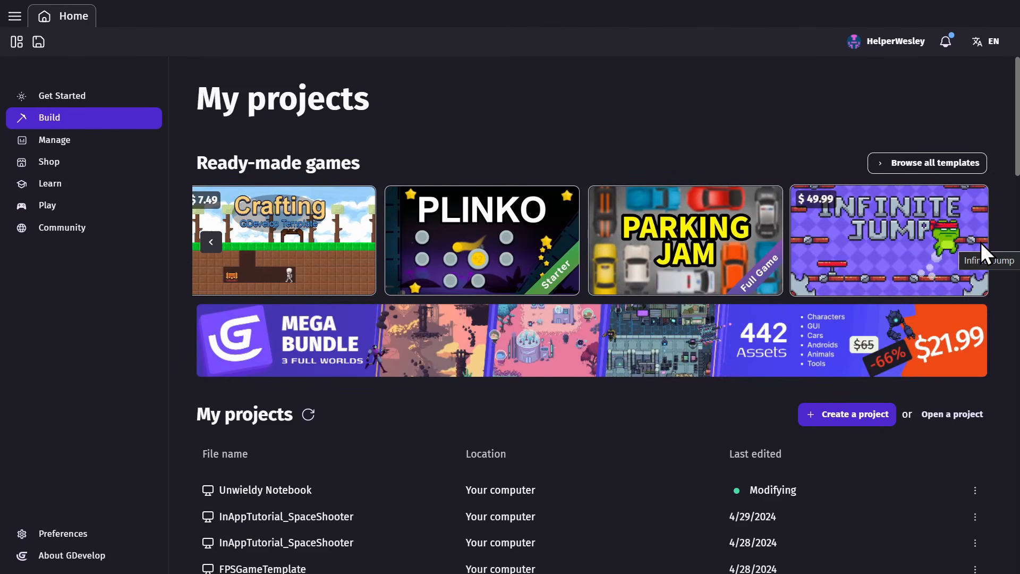
# Create a new 1280x720 landscape project named PlatformerGame, optimized for pixel art and without in-game player authentication.
pyautogui.click(836, 414)
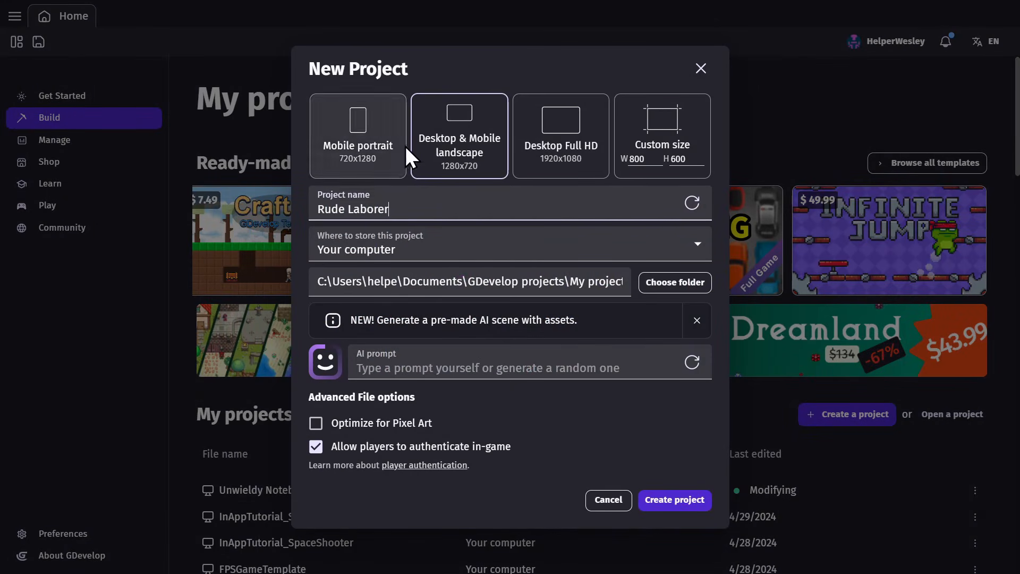
pyautogui.tripleClick(440, 207)
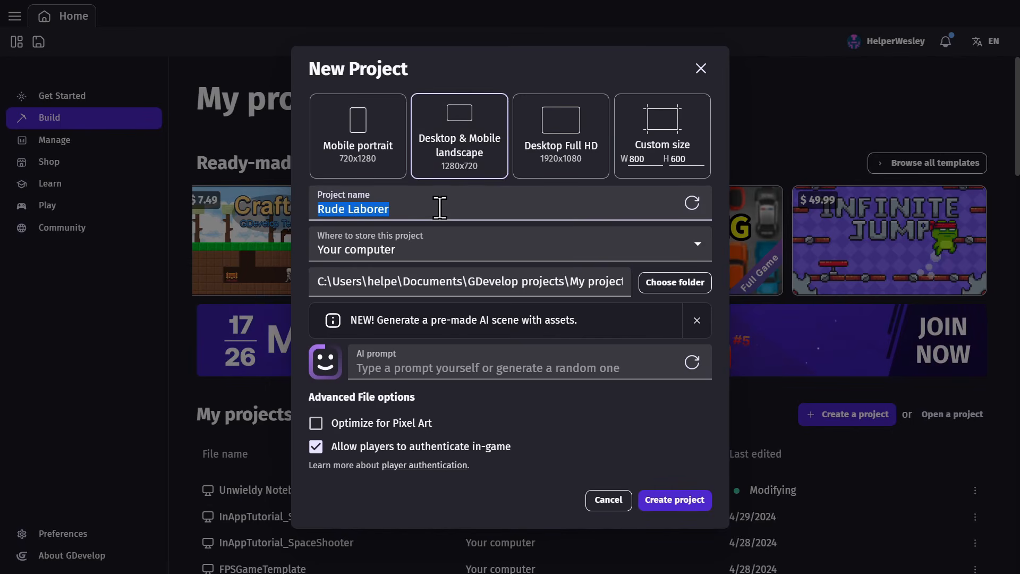
pyautogui.write('PlatformerGame')
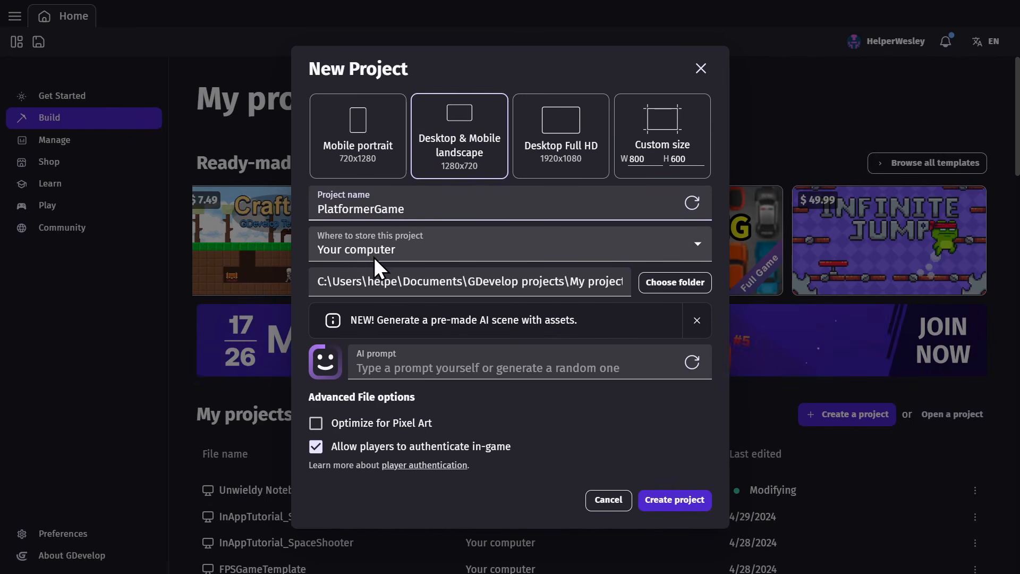
pyautogui.moveTo(569, 282); pyautogui.dragTo(629, 284)
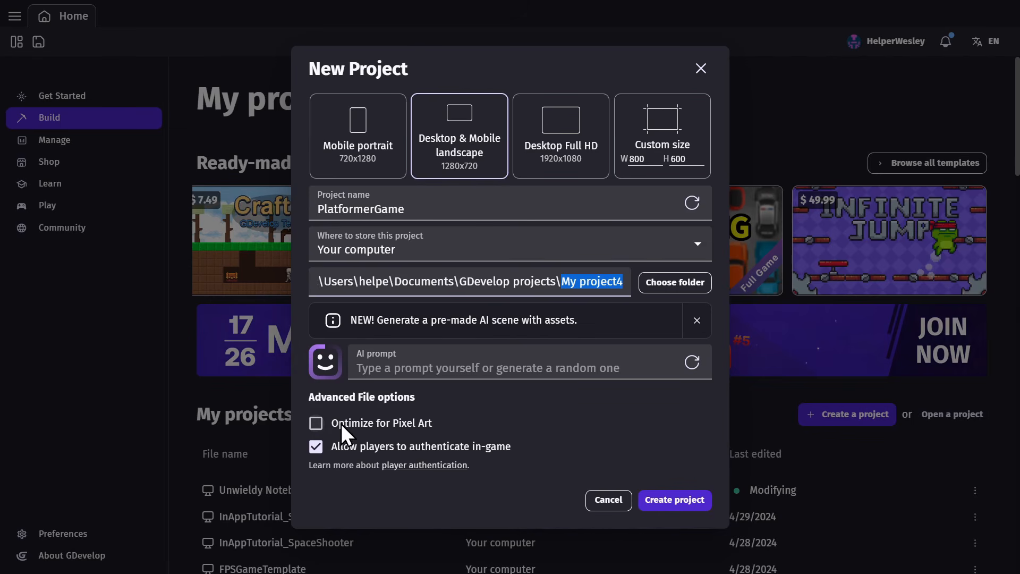
pyautogui.click(313, 424)
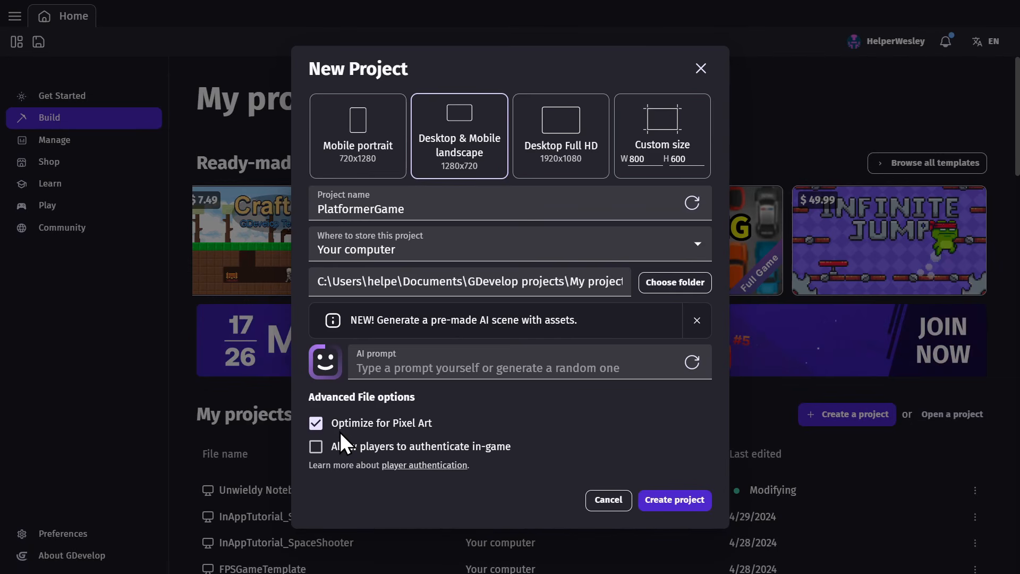
pyautogui.click(666, 501)
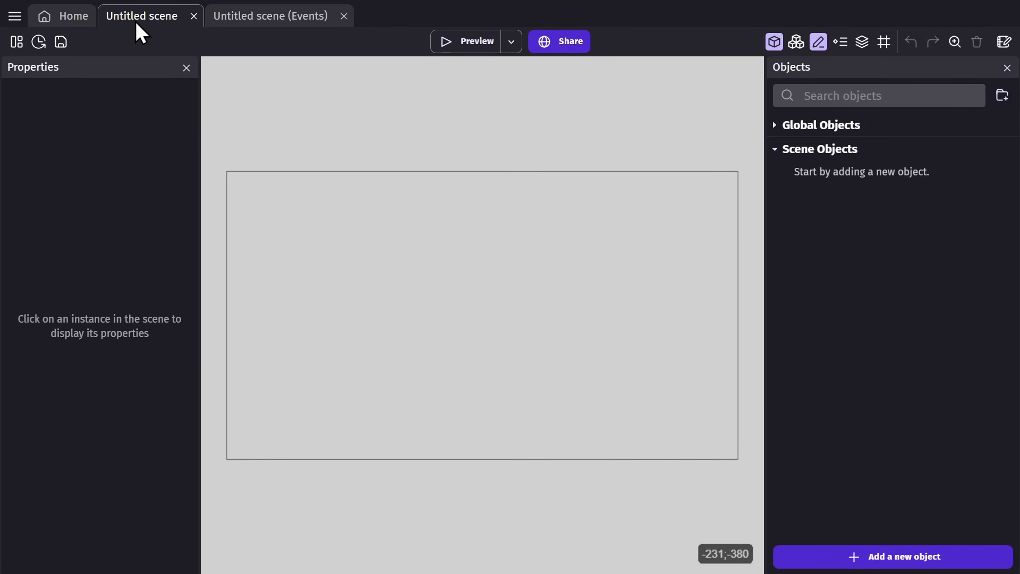
# View the scene's empty events sheet, return to the scene and add a new Sprite object from scratch.
pyautogui.click(261, 17)
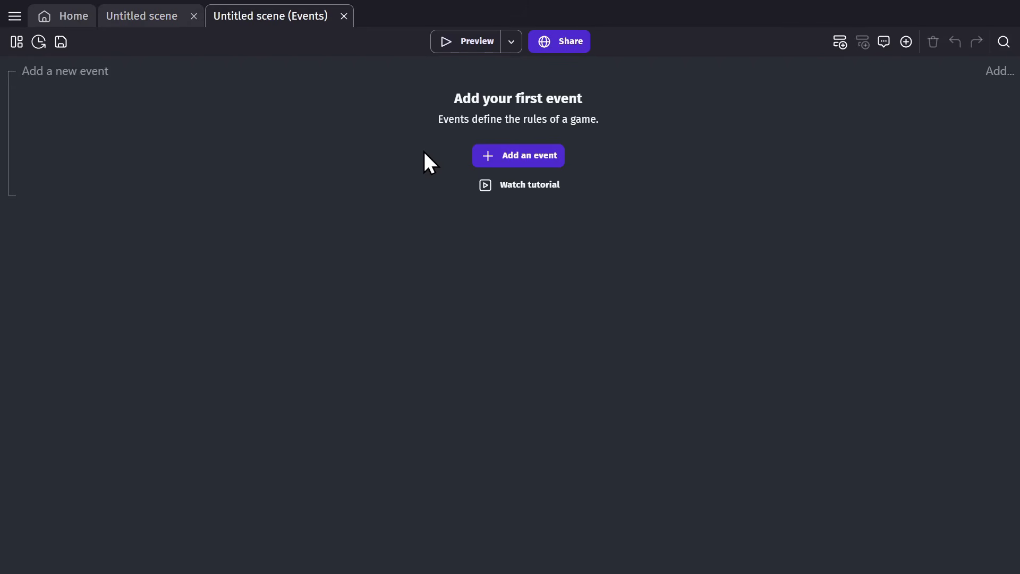
pyautogui.click(144, 18)
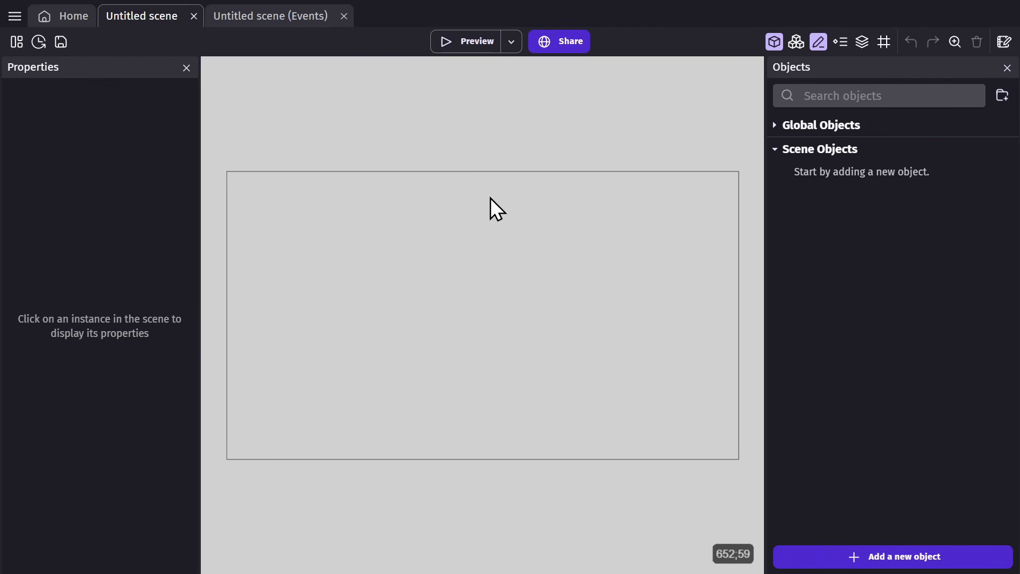
pyautogui.click(879, 557)
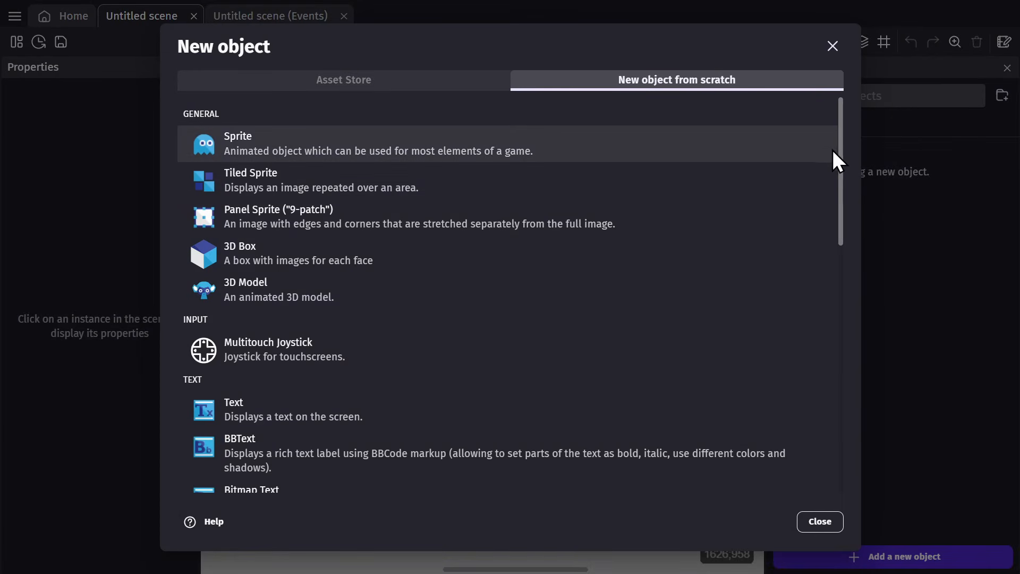
pyautogui.moveTo(844, 147); pyautogui.dragTo(848, 126)
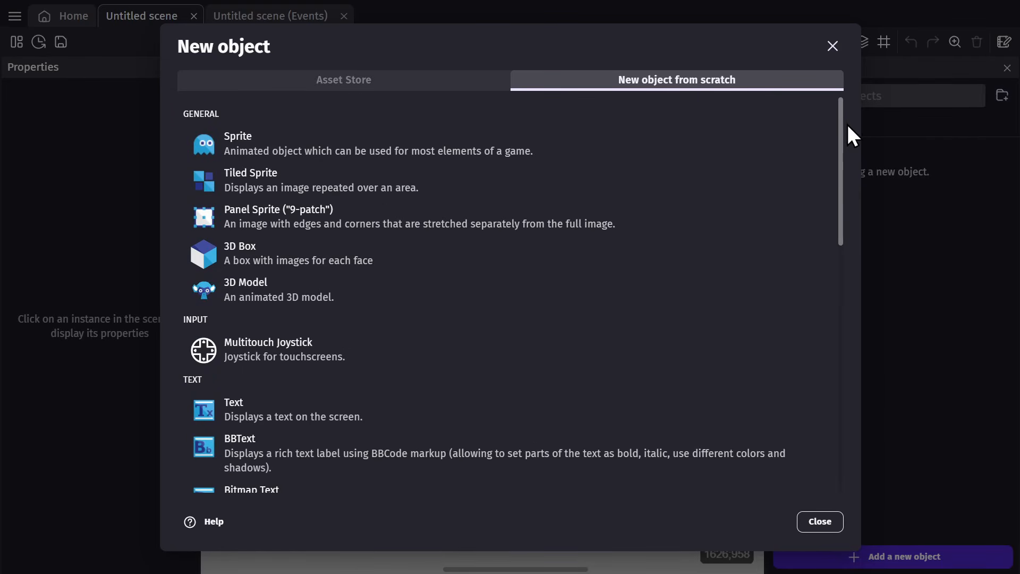
pyautogui.click(268, 148)
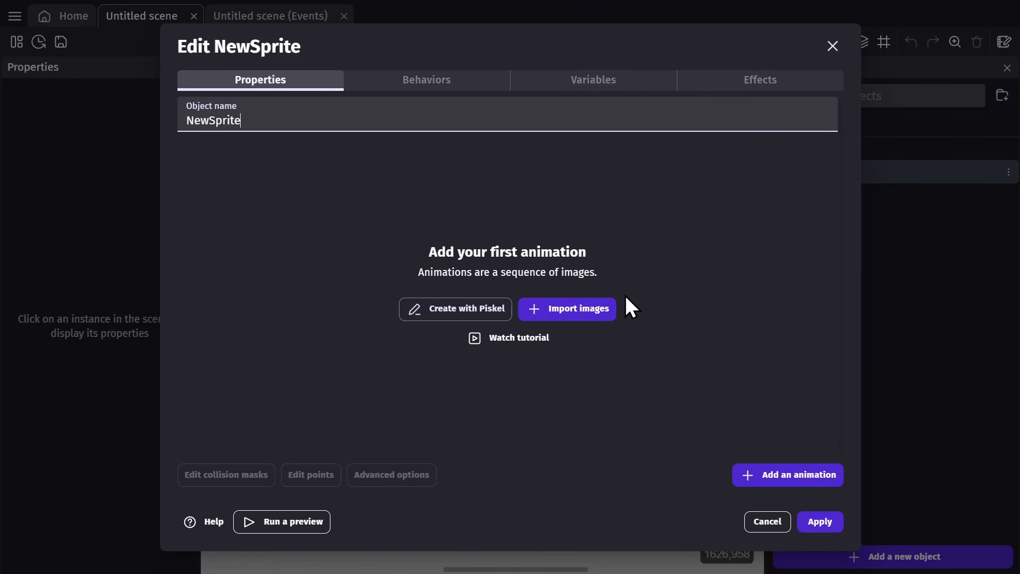
# Import Knight-Idle1.png through Knight-Idle4.png from the Modified Assets folder in Downloads as the sprite's first animation.
pyautogui.click(571, 312)
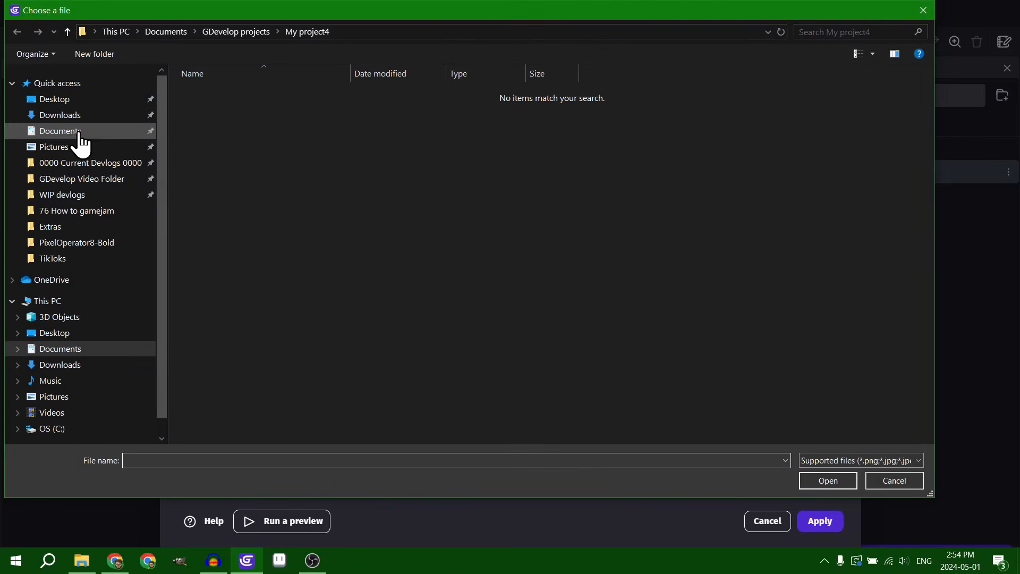
pyautogui.click(96, 117)
pyautogui.doubleClick(214, 114)
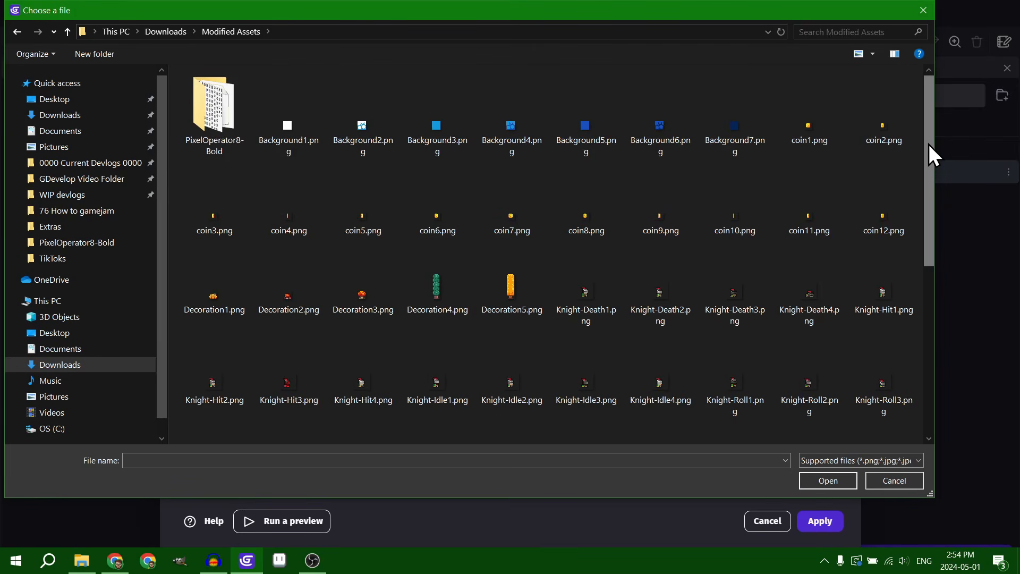
pyautogui.moveTo(929, 145); pyautogui.dragTo(935, 276)
pyautogui.click(426, 125)
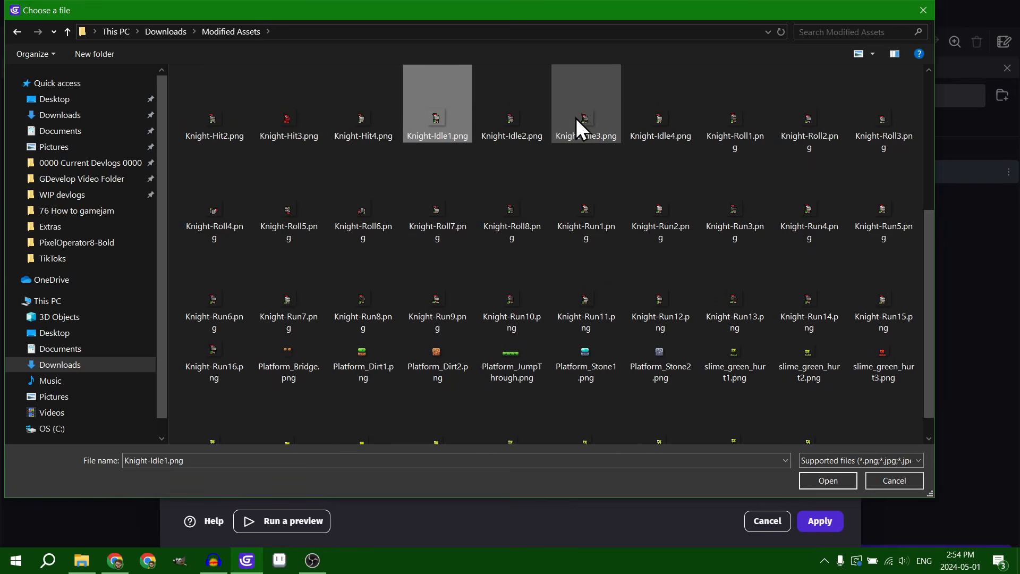
pyautogui.keyDown('shift'); pyautogui.click(657, 122); pyautogui.keyUp('shift')
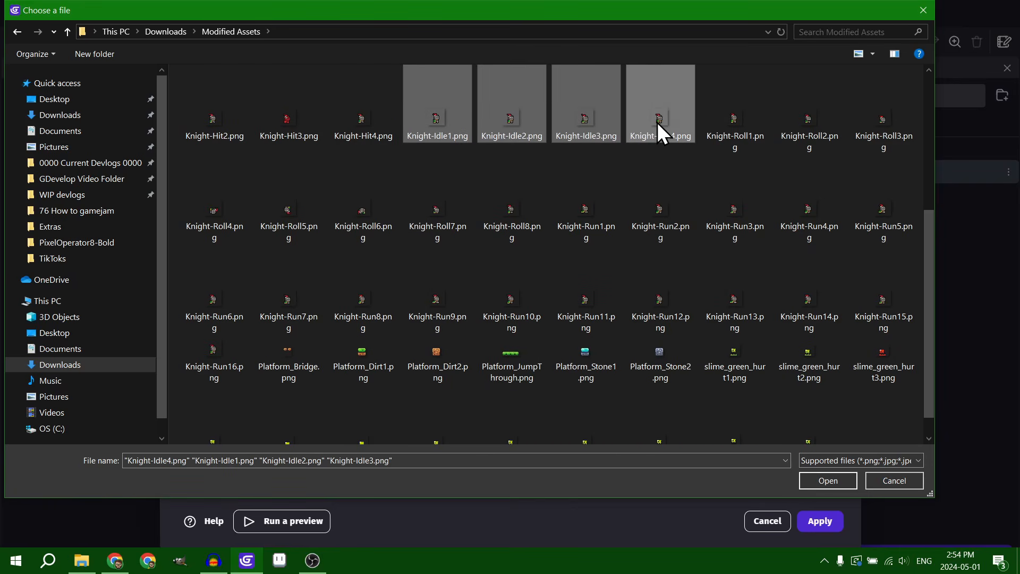
pyautogui.click(840, 482)
pyautogui.click(607, 285)
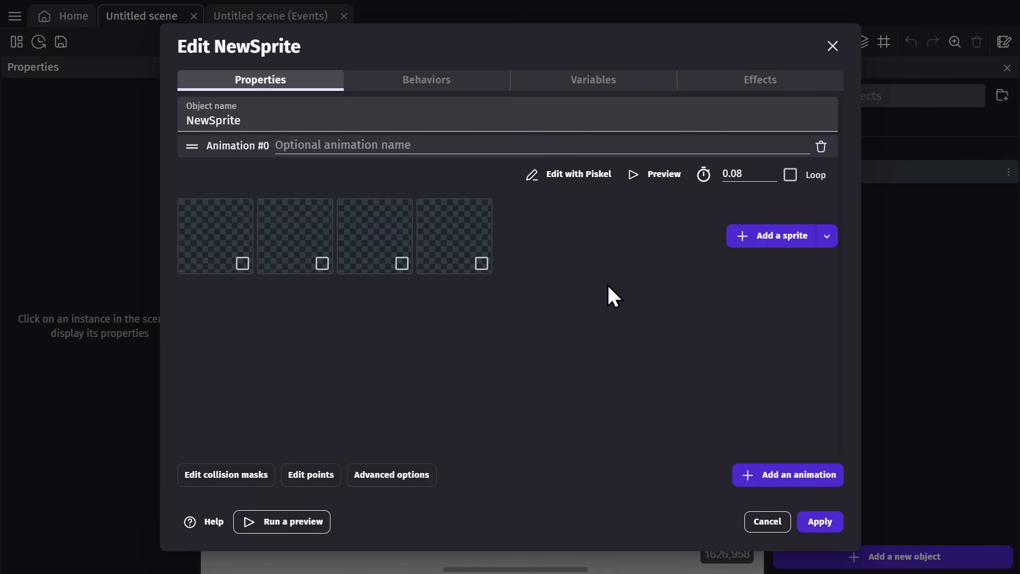
# Set the time between frames of the knight animation to 0.15 and turn on looping.
pyautogui.doubleClick(759, 173)
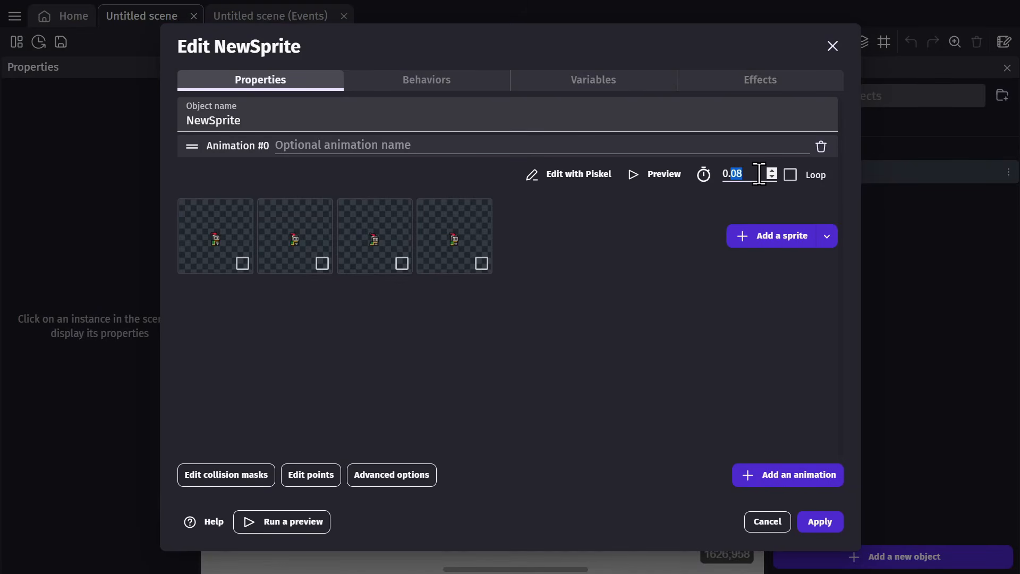
pyautogui.click(666, 176)
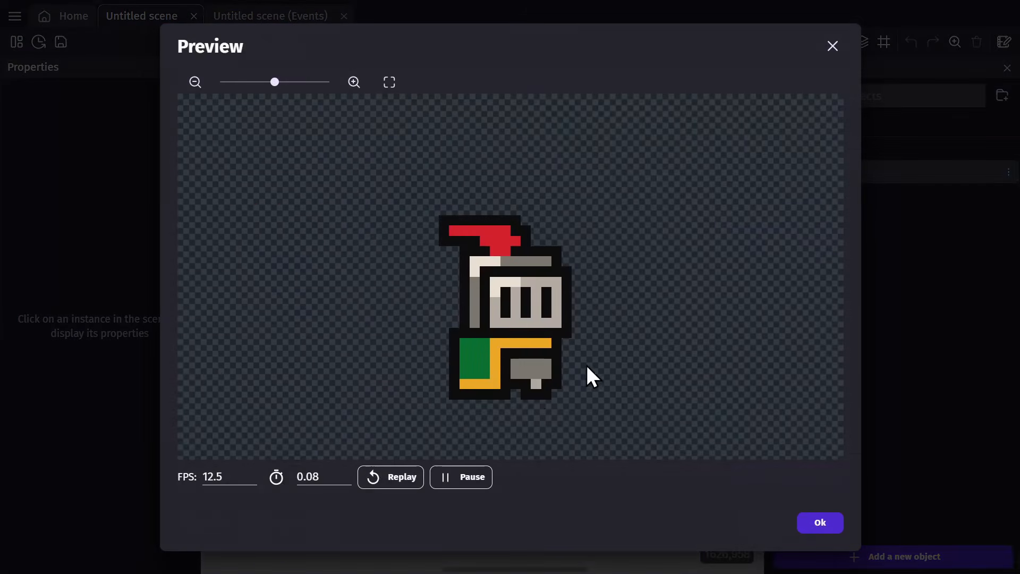
pyautogui.moveTo(304, 476); pyautogui.dragTo(322, 475)
pyautogui.write('11')
pyautogui.write('.15')
pyautogui.click(819, 522)
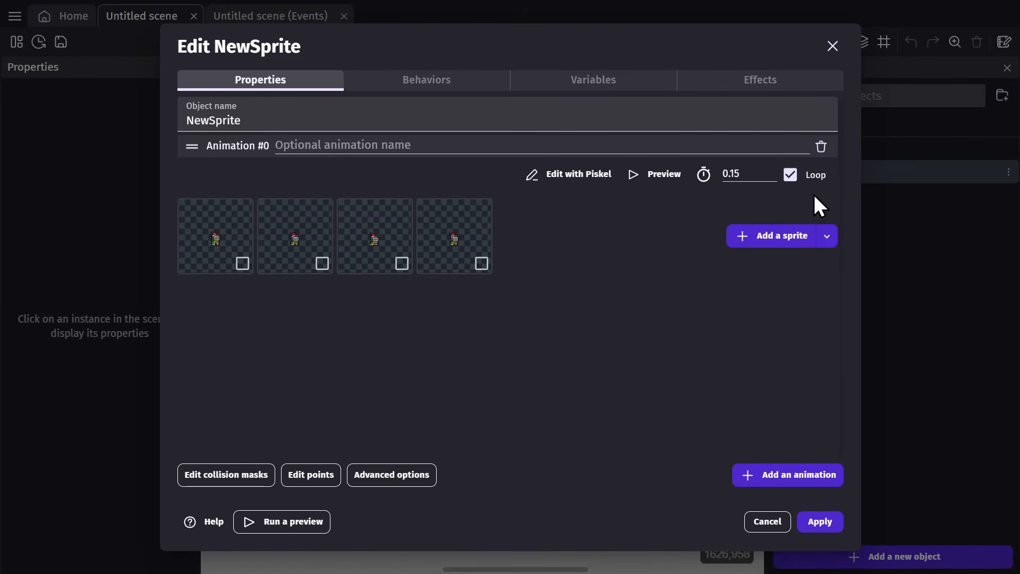
# Preview the looping knight animation and name it Idle.
pyautogui.click(664, 174)
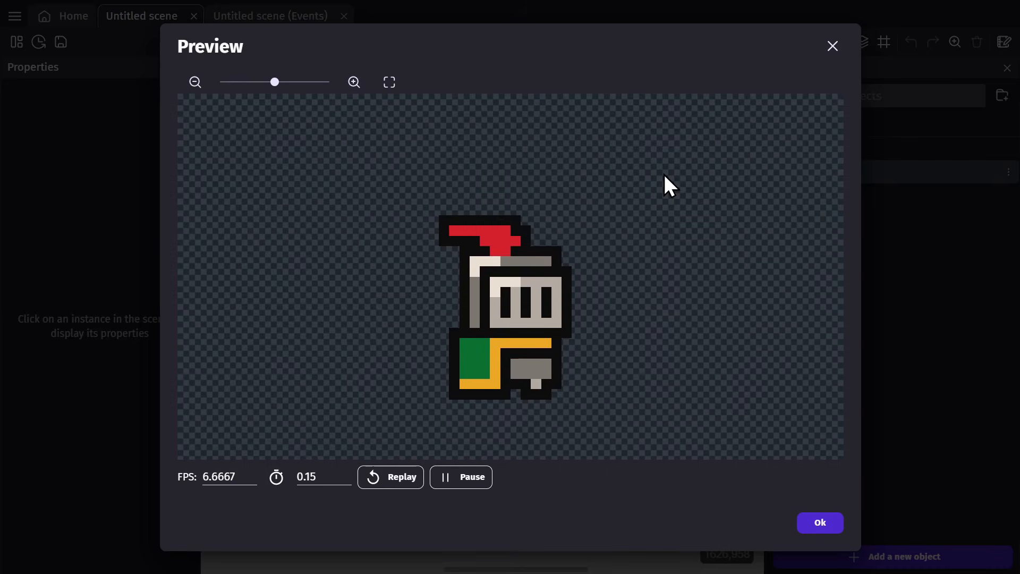
pyautogui.click(810, 520)
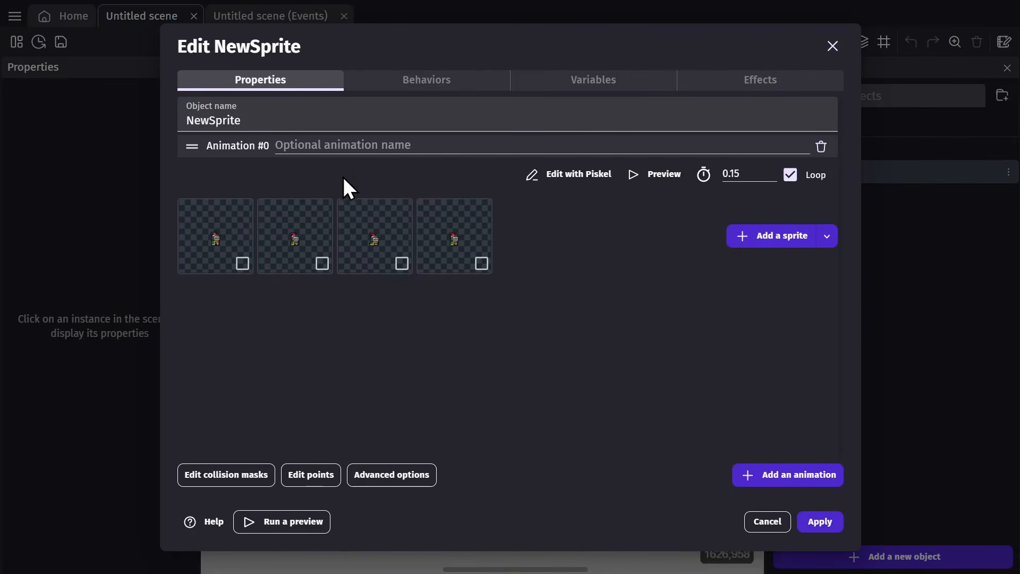
pyautogui.click(337, 147)
pyautogui.write('Idle')
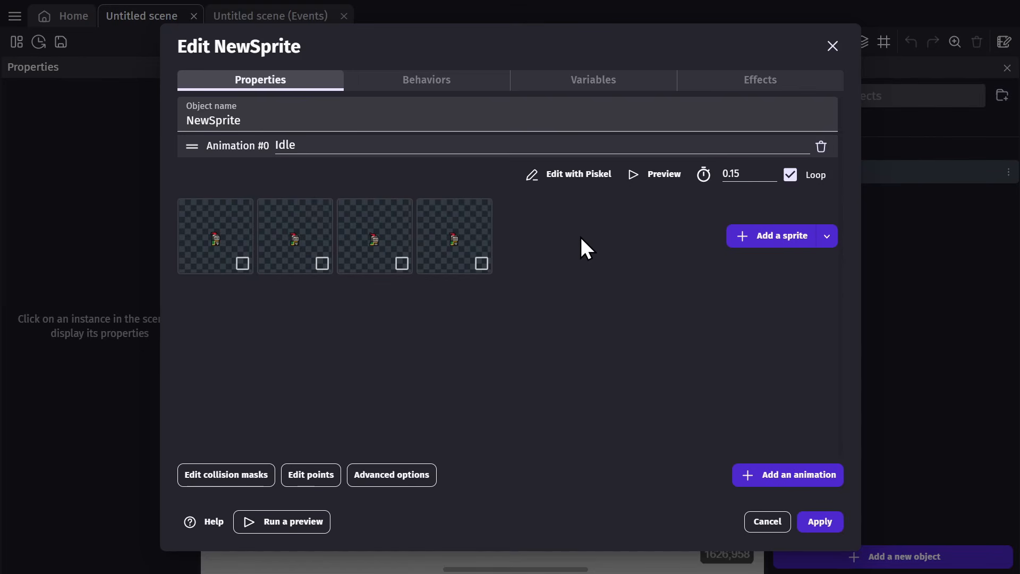
# Add the Platformer character behavior to the knight sprite and review its jump, ladder, ledge and walk settings.
pyautogui.click(465, 87)
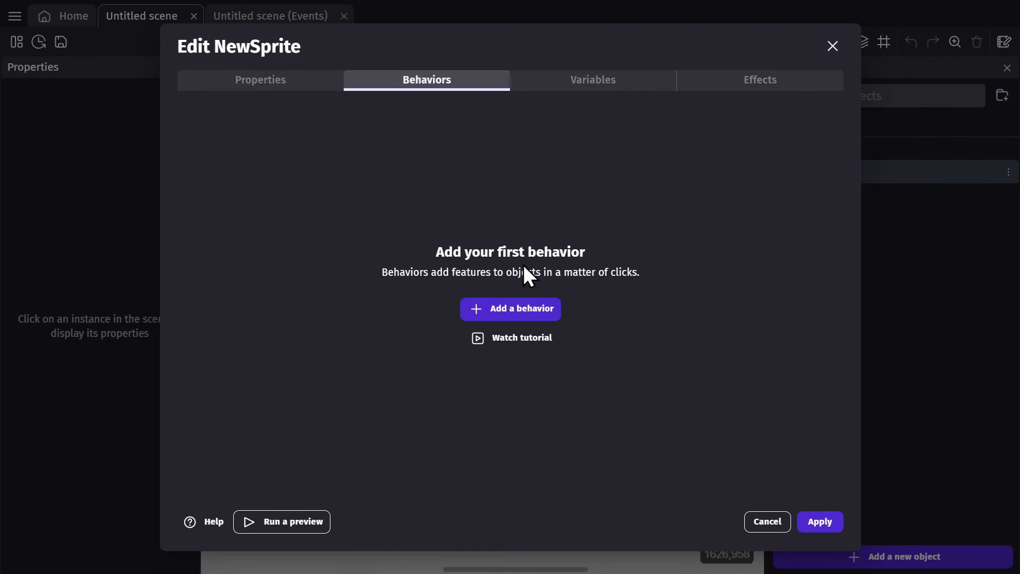
pyautogui.click(521, 310)
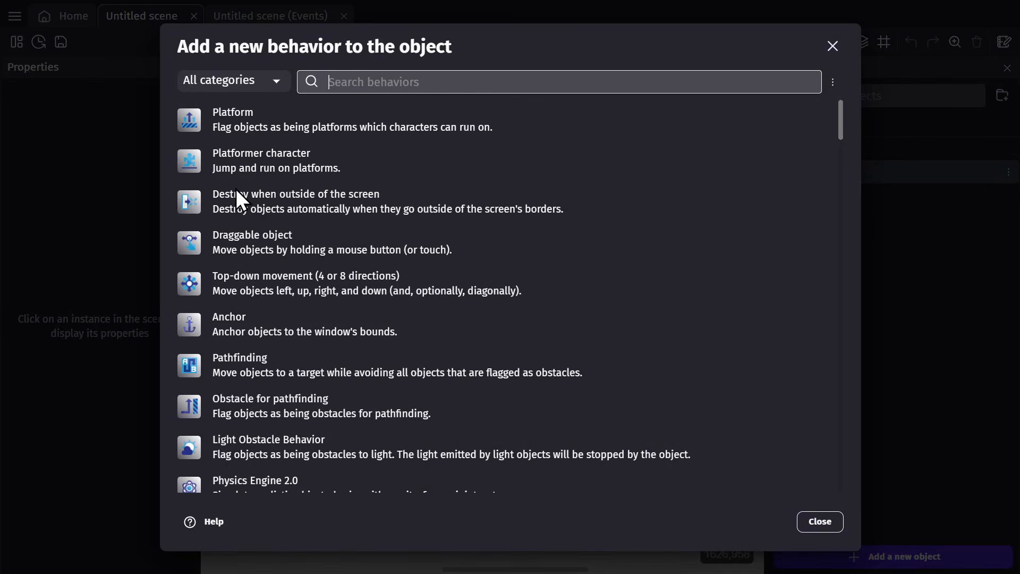
pyautogui.click(233, 164)
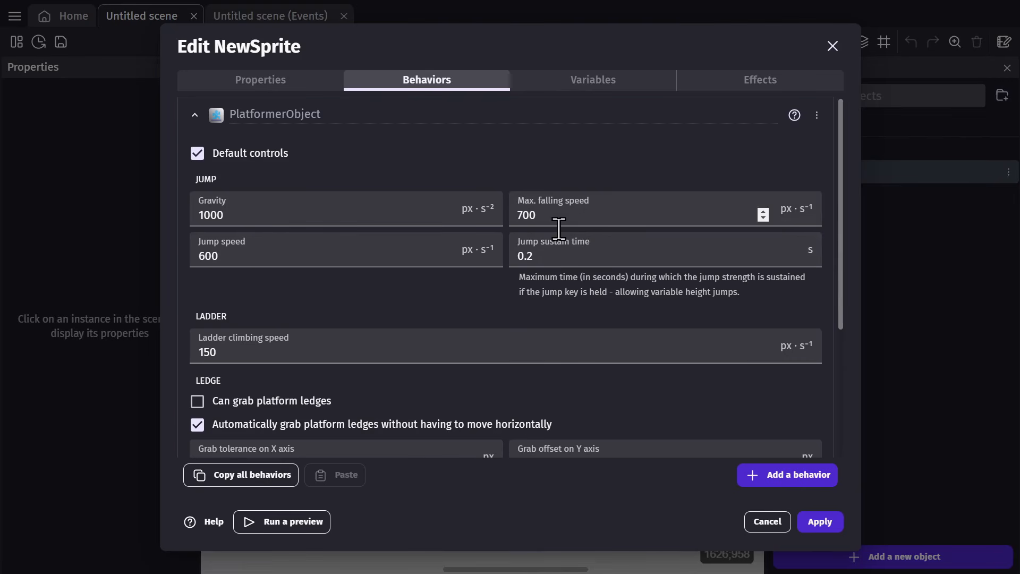
pyautogui.moveTo(841, 191); pyautogui.dragTo(841, 317)
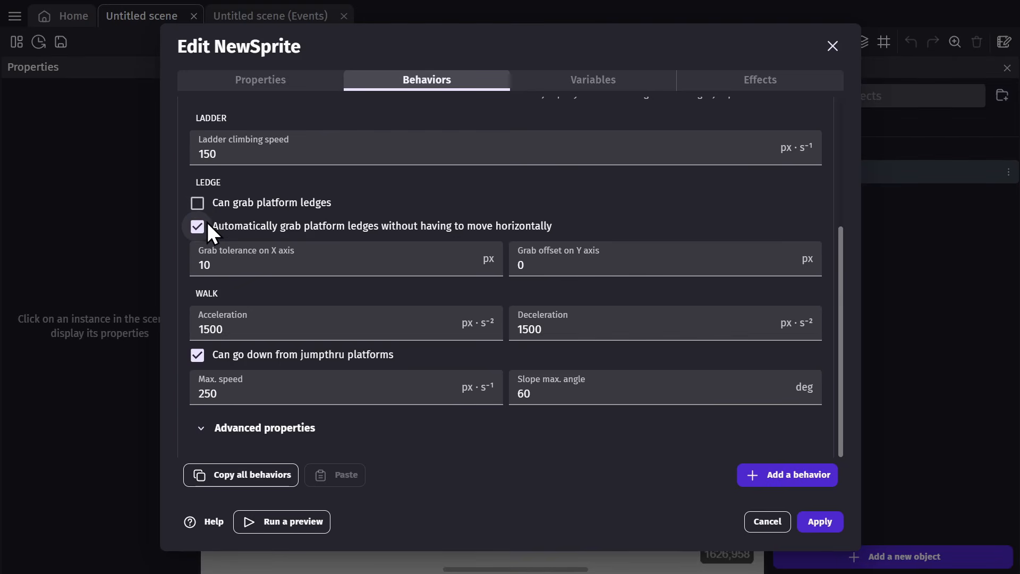
# Rename the knight sprite object as Player and apply the object changes.
pyautogui.click(279, 81)
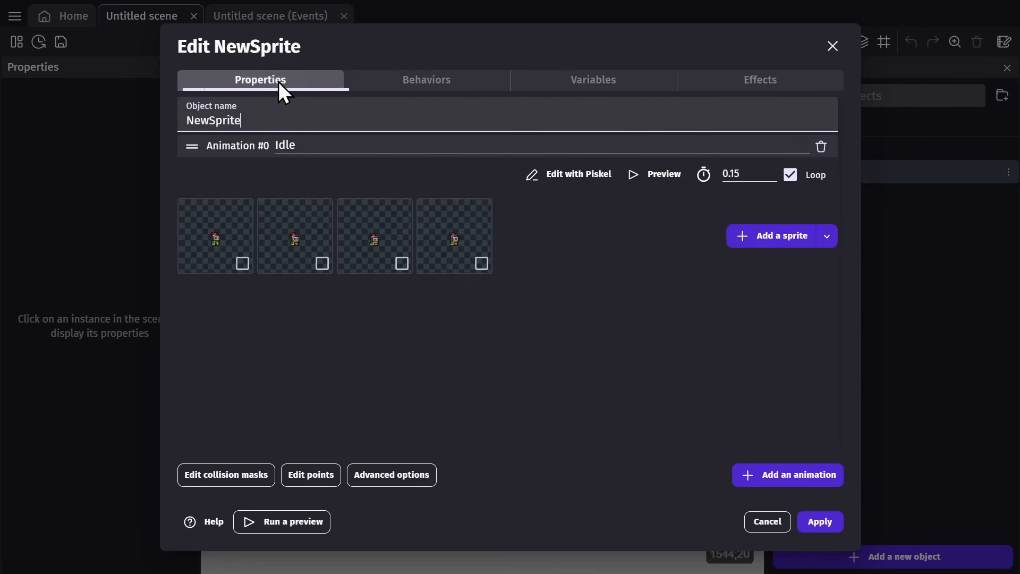
pyautogui.doubleClick(270, 118)
pyautogui.write('Player')
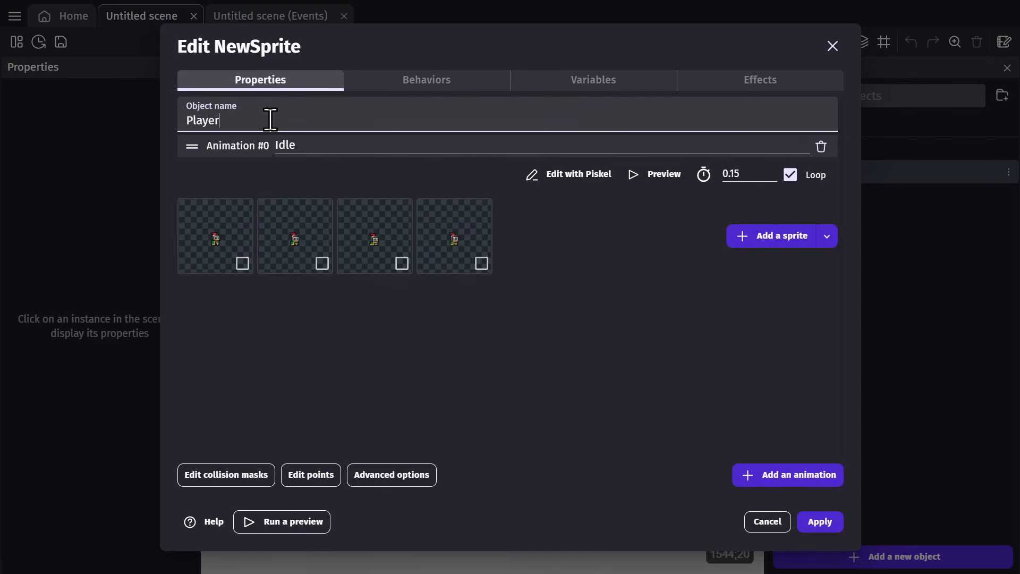
pyautogui.click(820, 521)
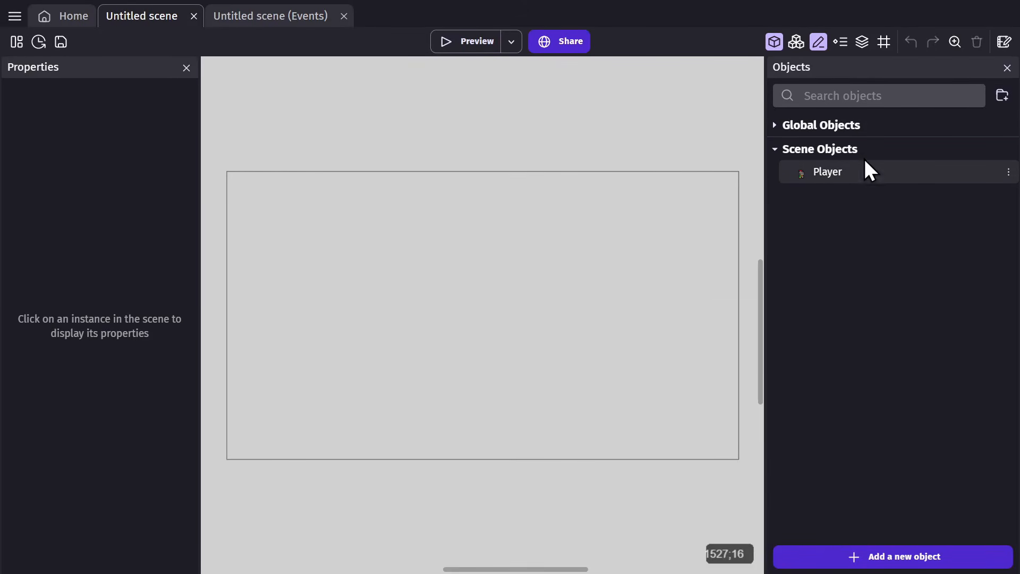
# Place a Player instance near the centre of the scene and run a preview of the game.
pyautogui.moveTo(826, 175); pyautogui.dragTo(476, 293)
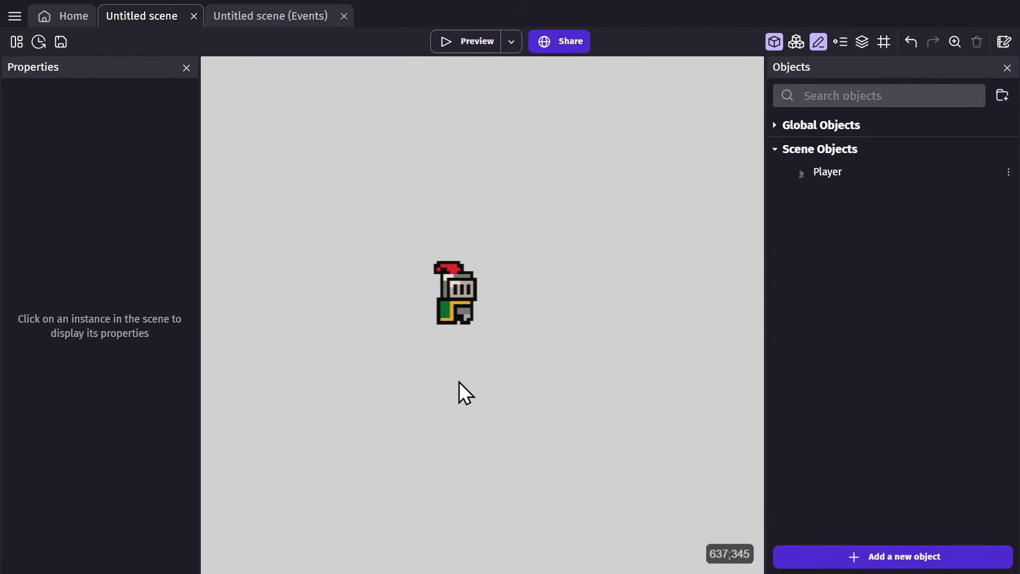
pyautogui.click(465, 45)
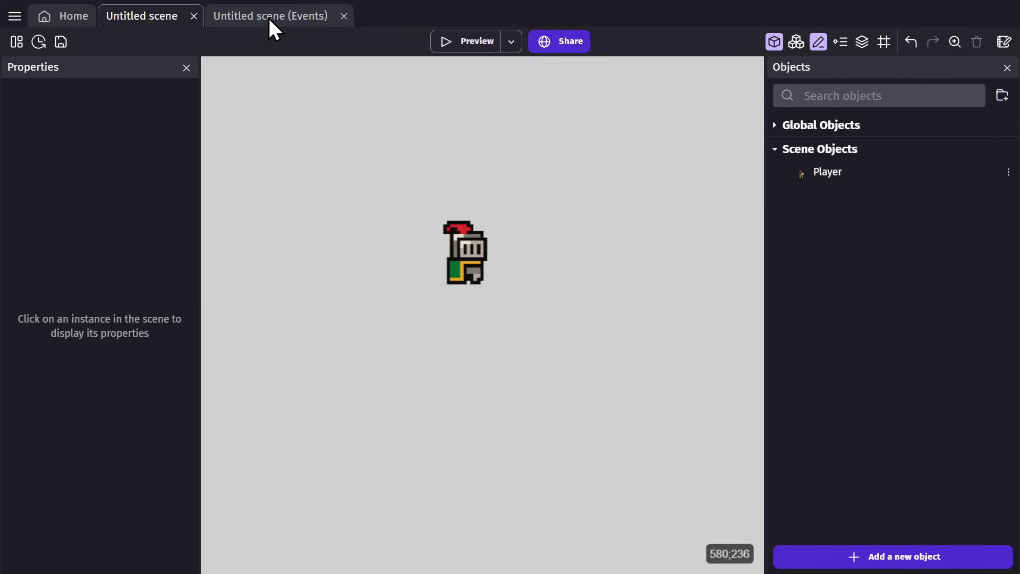
# Create the first event in the scene's events sheet with the condition At the beginning of the scene.
pyautogui.click(270, 16)
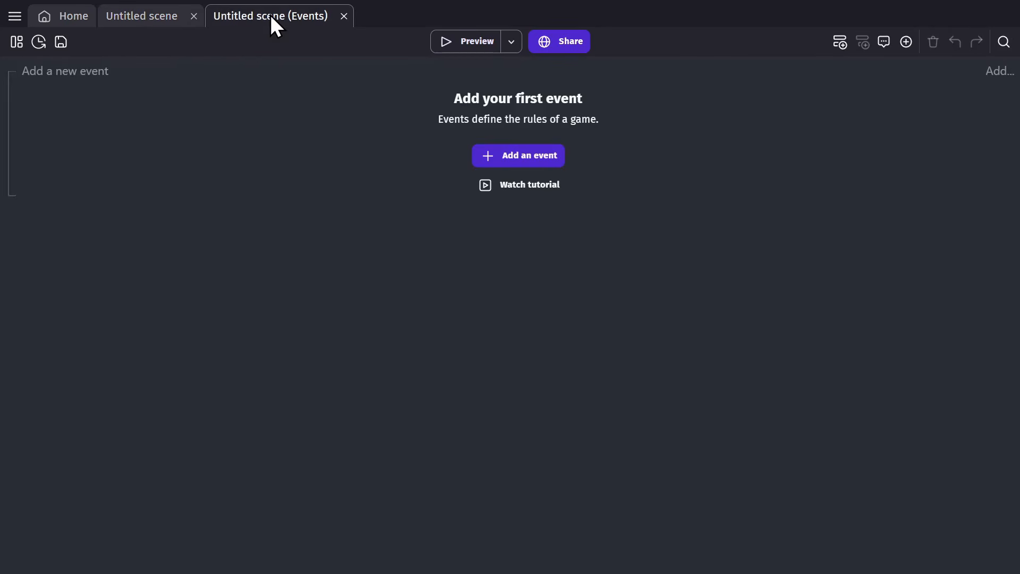
pyautogui.click(77, 72)
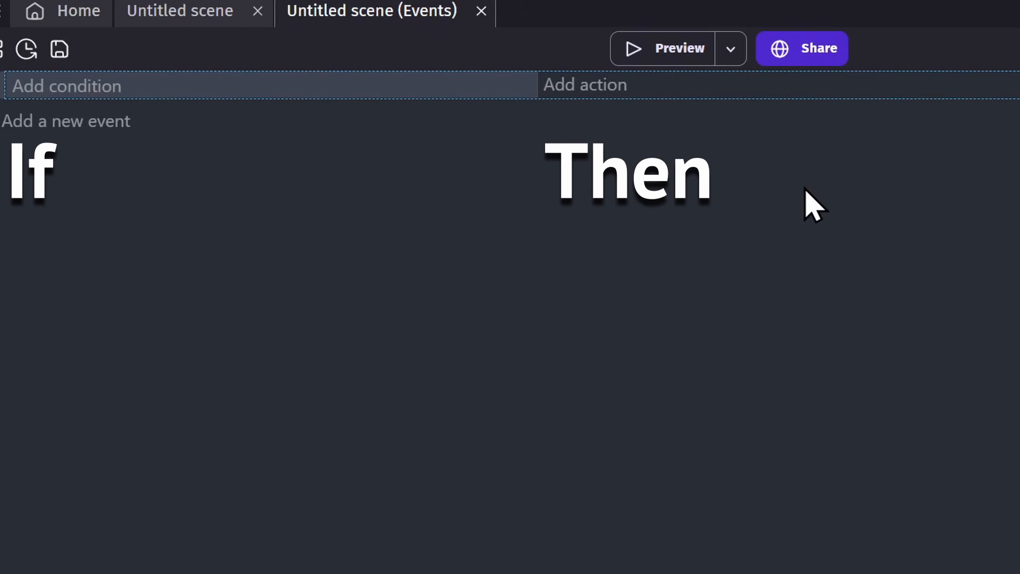
pyautogui.click(79, 87)
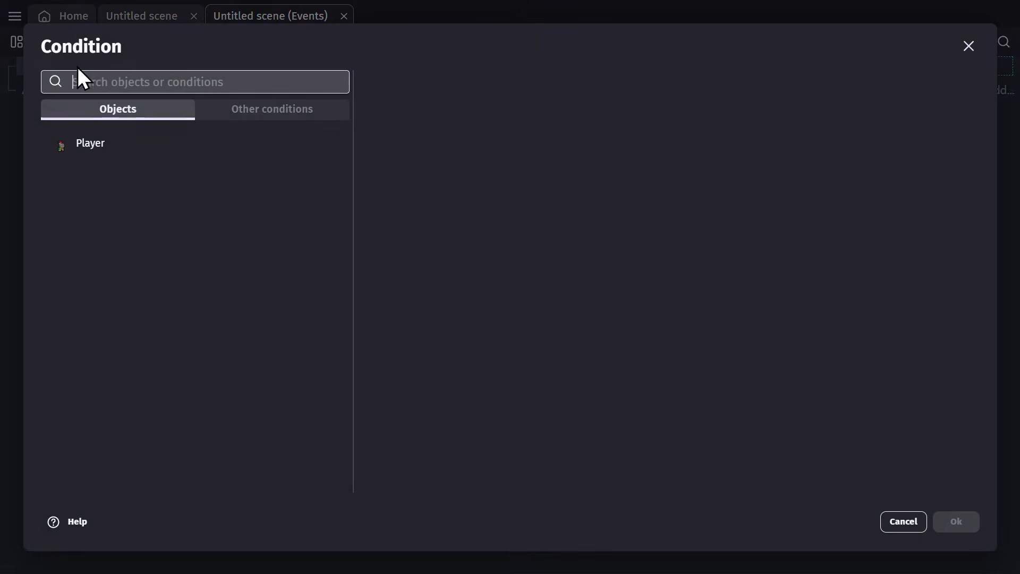
pyautogui.write('begin')
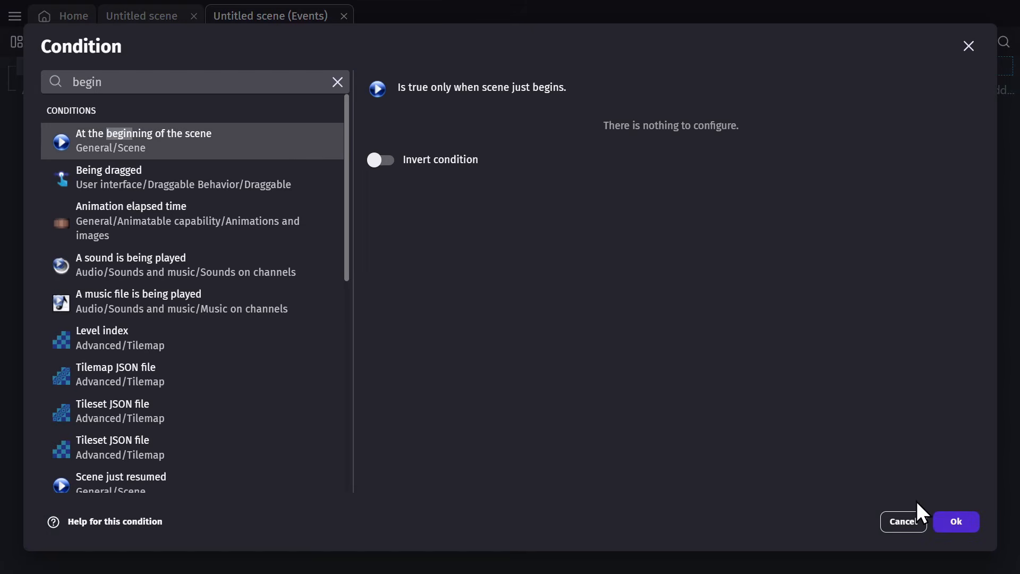
pyautogui.click(956, 521)
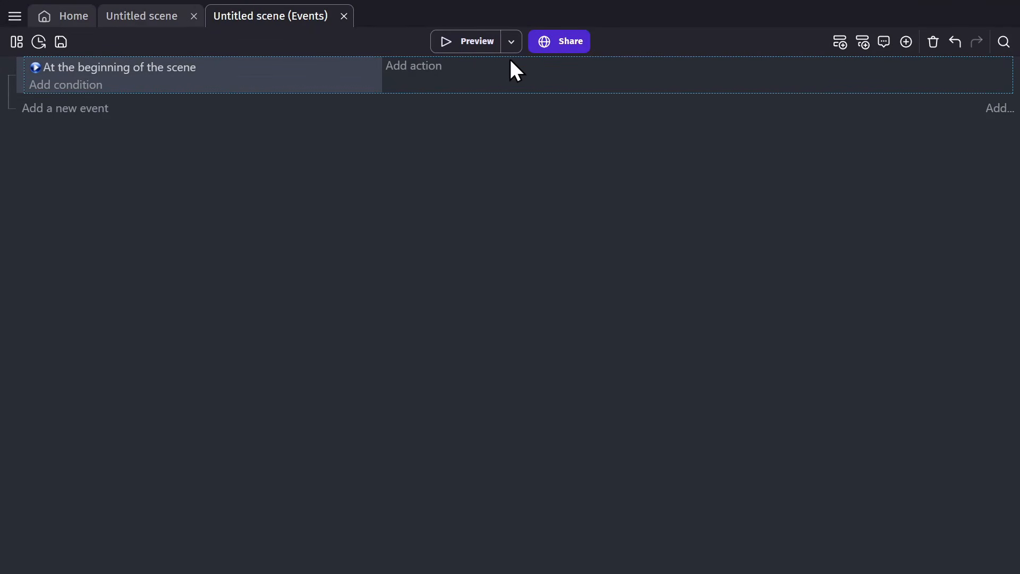
# Add a Camera zoom action to the scene-start event with value 4 on the base layer.
pyautogui.click(418, 67)
pyautogui.write('camera')
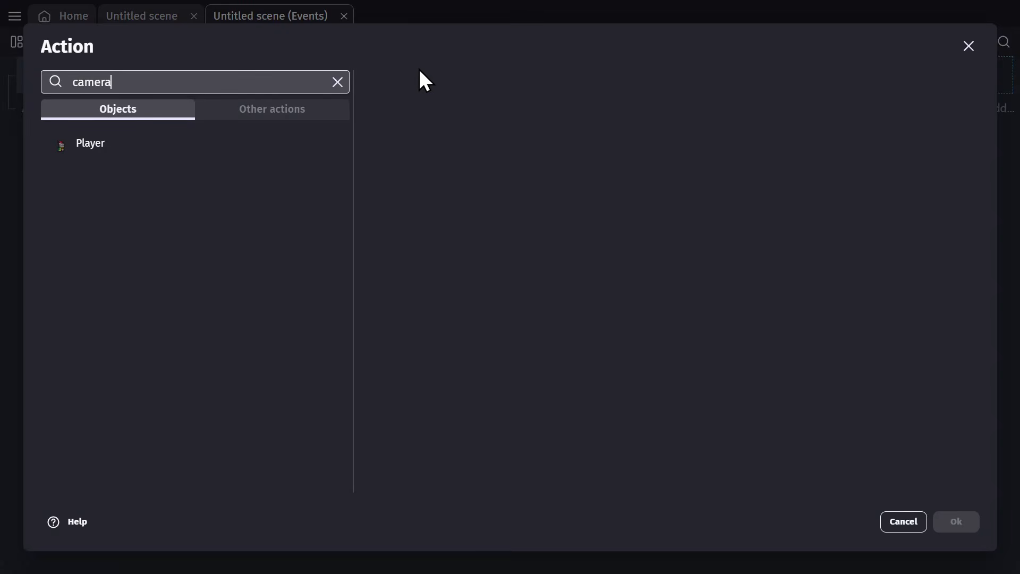
pyautogui.click(237, 139)
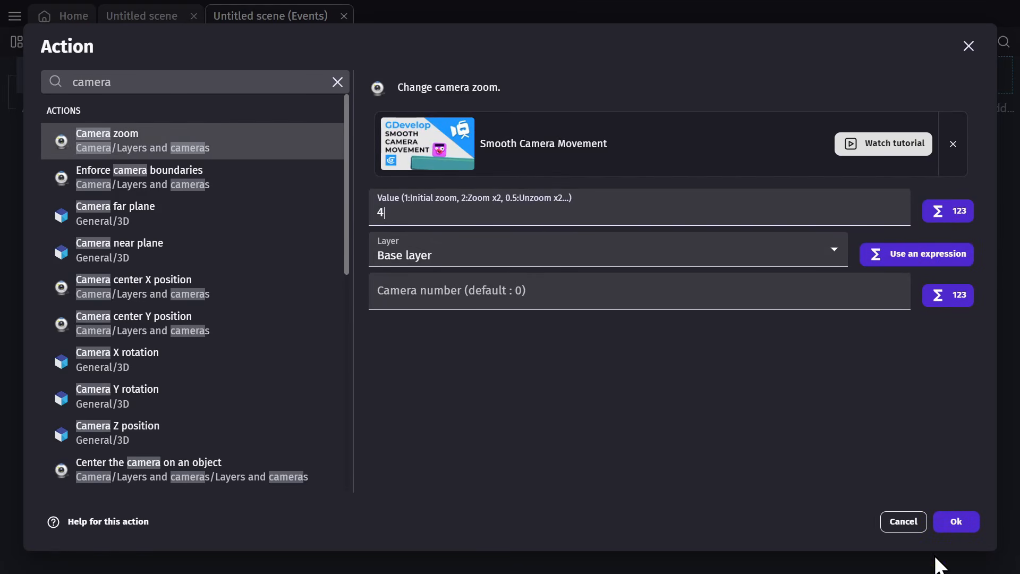
pyautogui.click(957, 521)
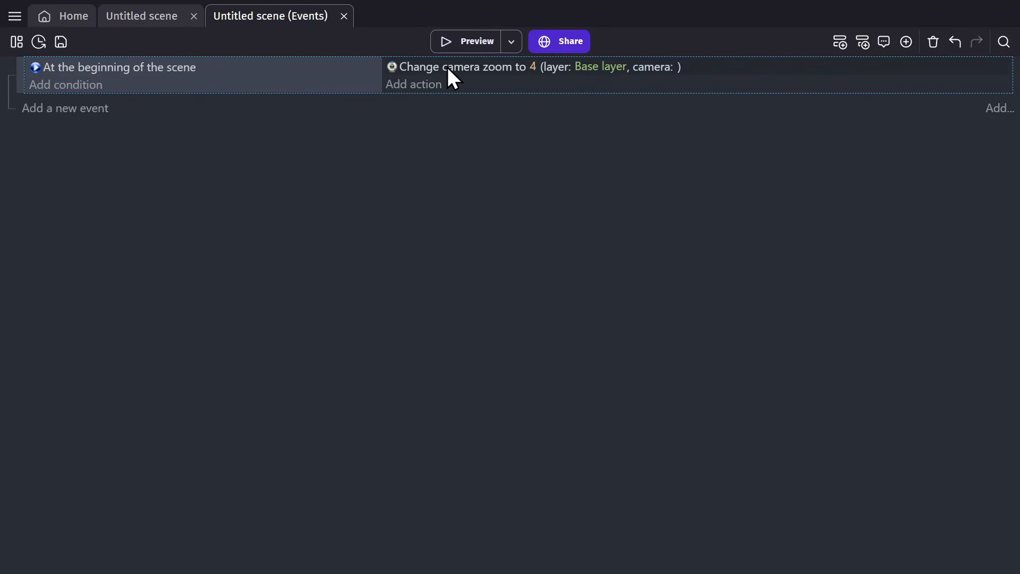
# Add an action to the scene-start event that centers the base layer's camera on Player, and preview the game.
pyautogui.click(425, 84)
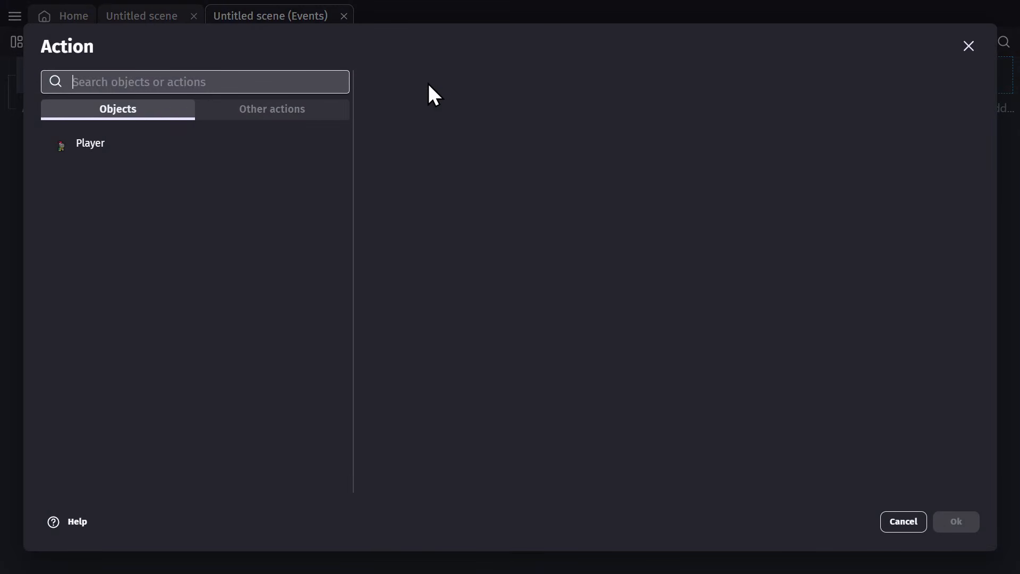
pyautogui.write('m')
pyautogui.press('BackSpace')
pyautogui.write('center')
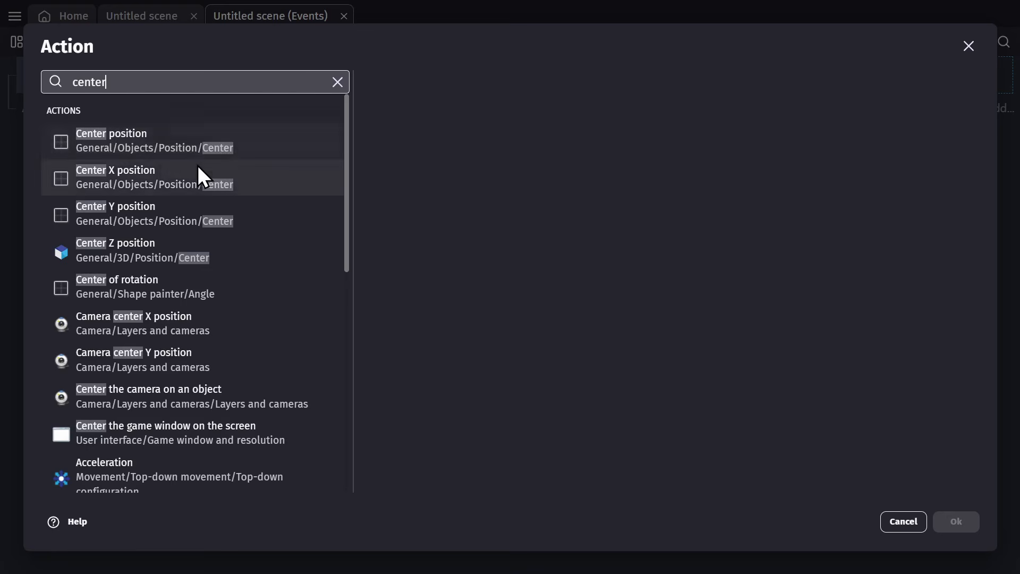
pyautogui.click(161, 394)
pyautogui.click(422, 237)
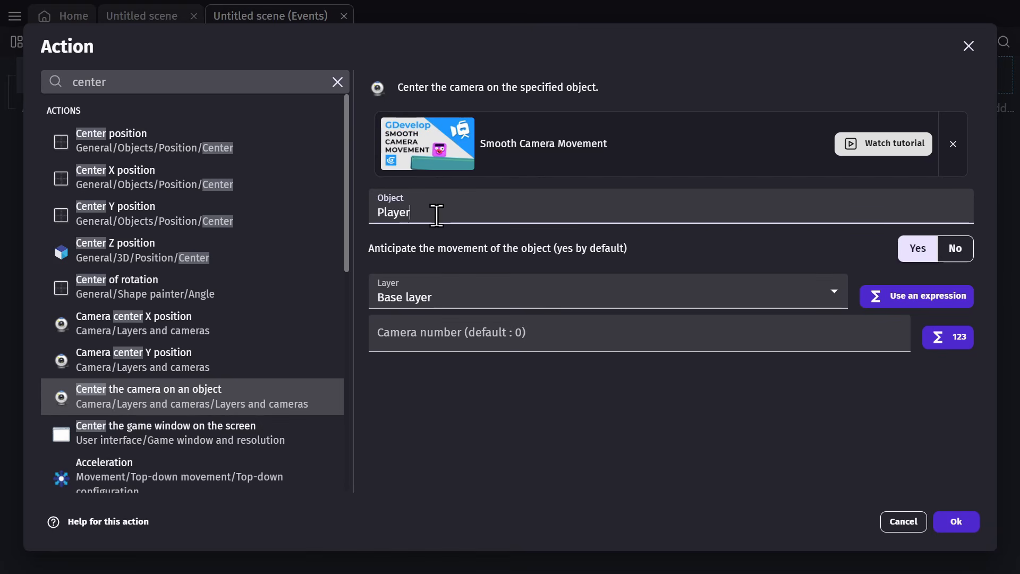
pyautogui.click(942, 524)
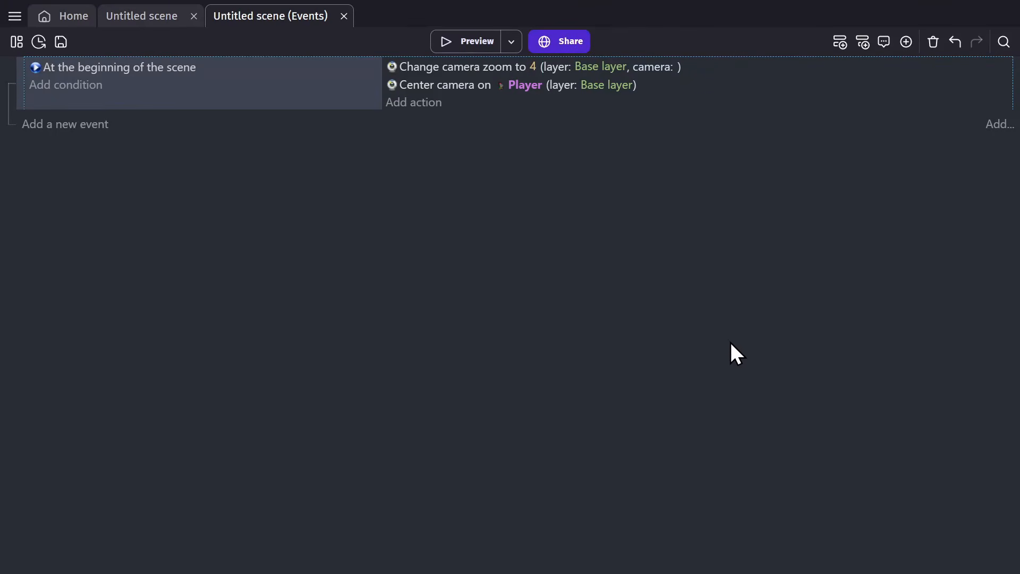
pyautogui.click(451, 41)
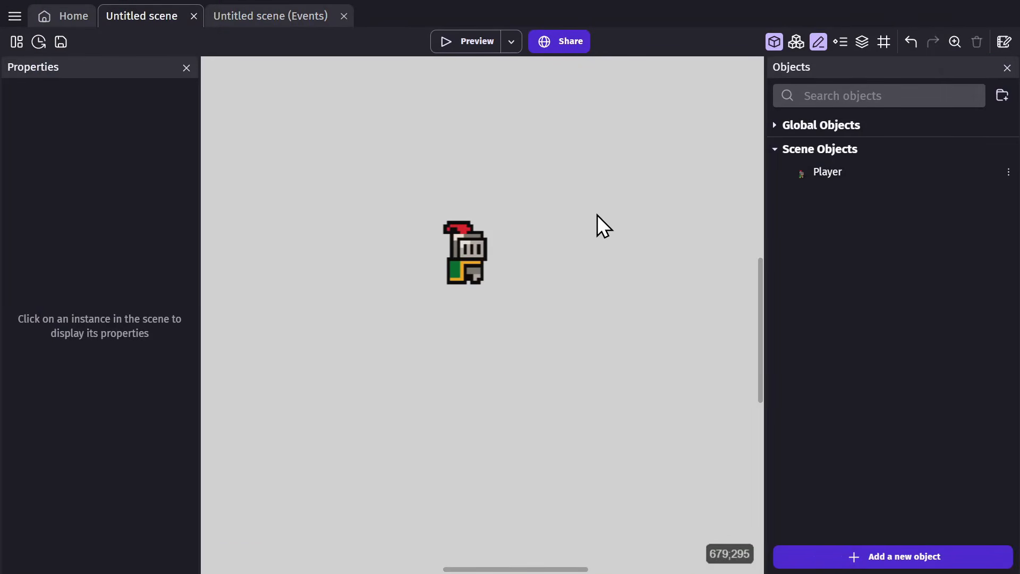
# Show the grid in the scene editor and apply grid options with 16-pixel cell width and height.
pyautogui.click(884, 42)
pyautogui.click(911, 80)
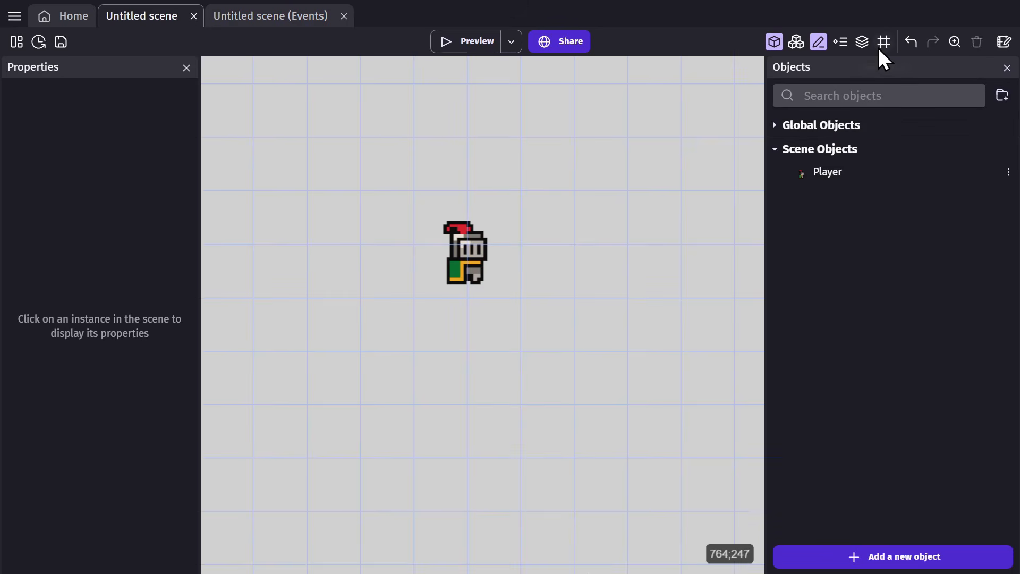
pyautogui.click(882, 44)
pyautogui.click(923, 112)
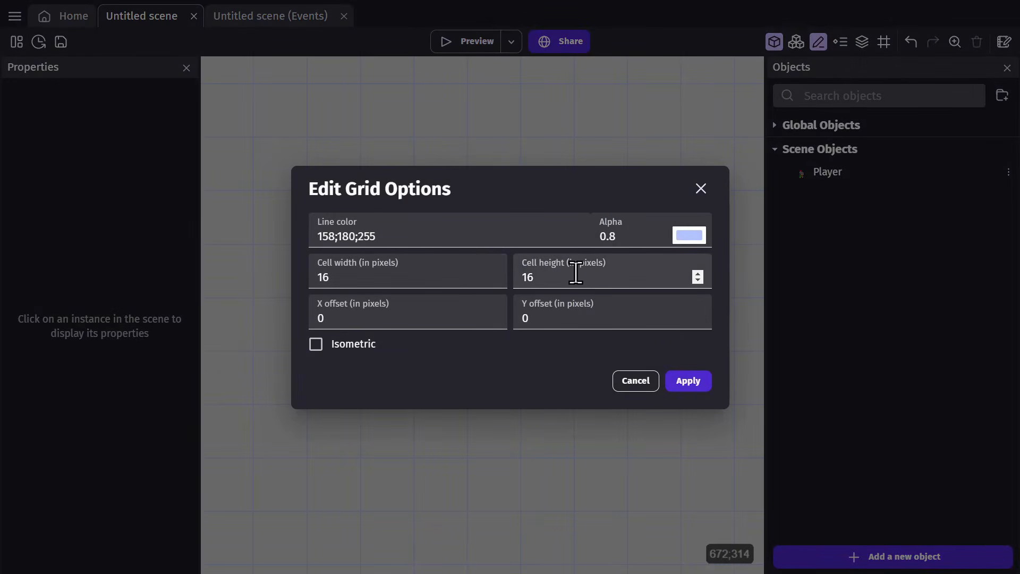
pyautogui.click(674, 379)
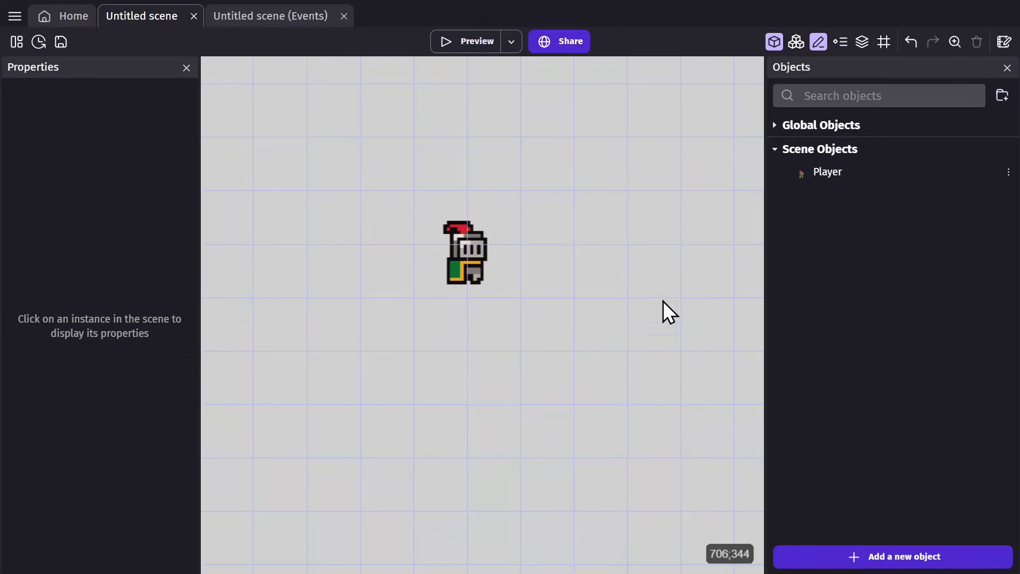
# Add a new tiled sprite object using Platform_Dirt1.png from Modified Assets, copying the image into the project folder.
pyautogui.click(878, 555)
pyautogui.click(365, 178)
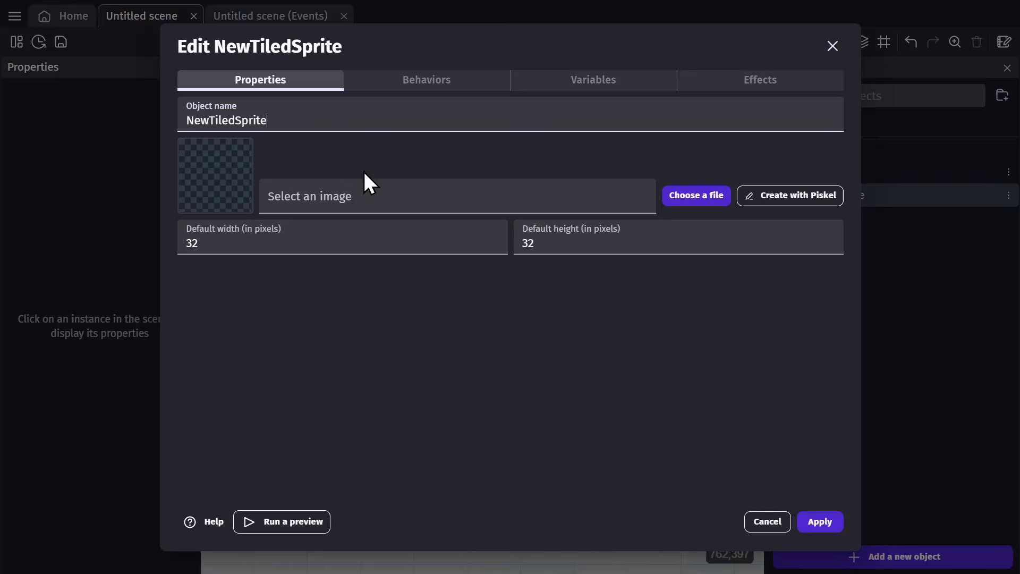
pyautogui.click(296, 195)
pyautogui.click(302, 228)
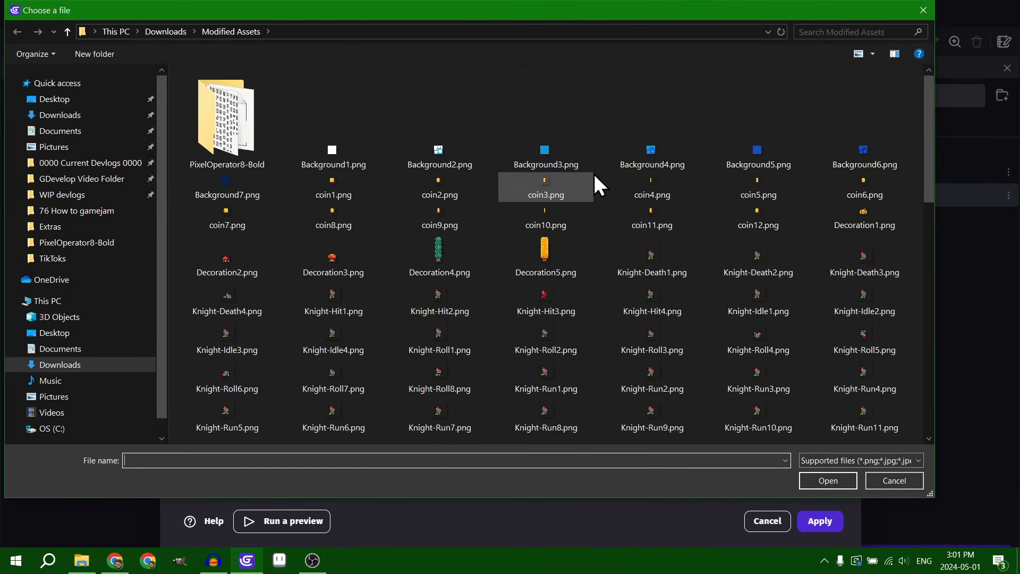
pyautogui.scroll(-5, 585, 196)
pyautogui.doubleClick(557, 221)
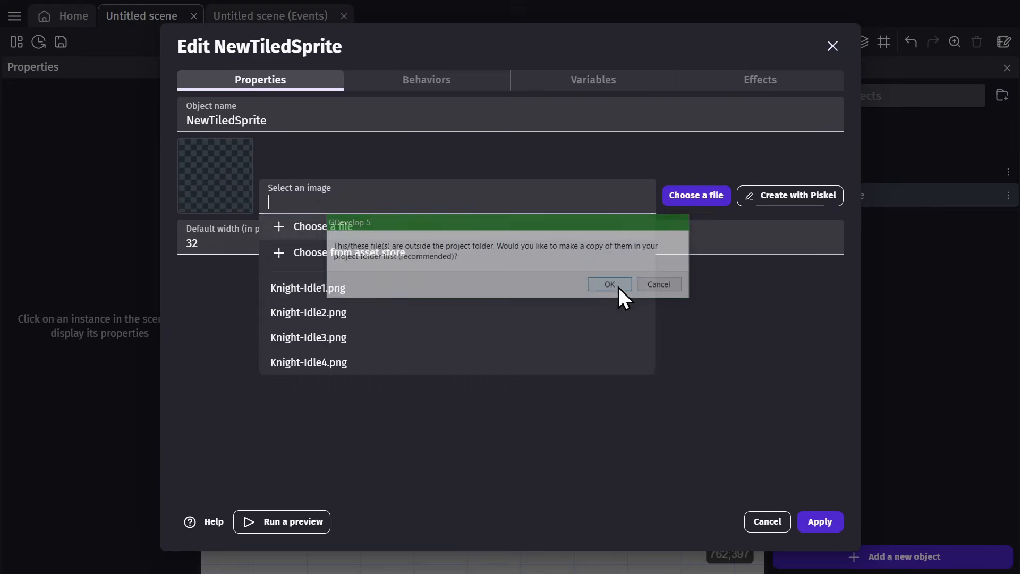
pyautogui.click(616, 287)
# Set the tiled sprite's default width and height to 16 pixels, name it Platform_Dirt and apply the changes.
pyautogui.click(330, 234)
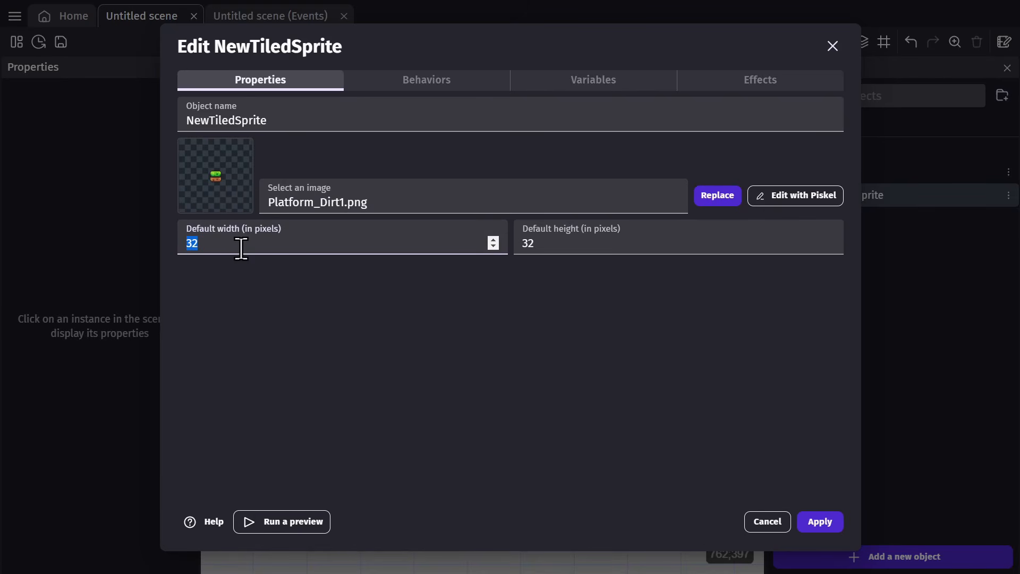
pyautogui.write('16')
pyautogui.press('Tab')
pyautogui.write('16')
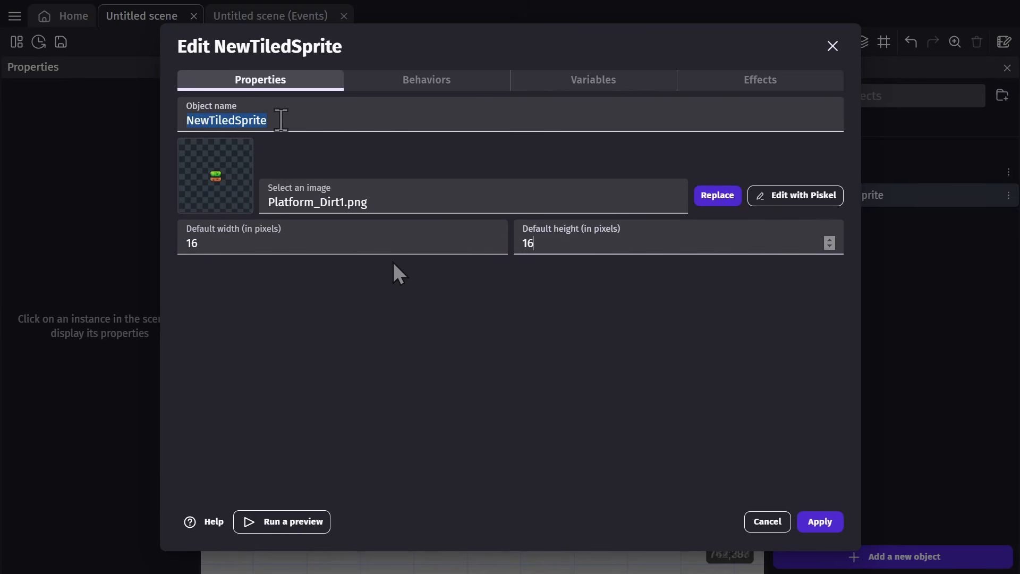
pyautogui.write('Platform_Dirt')
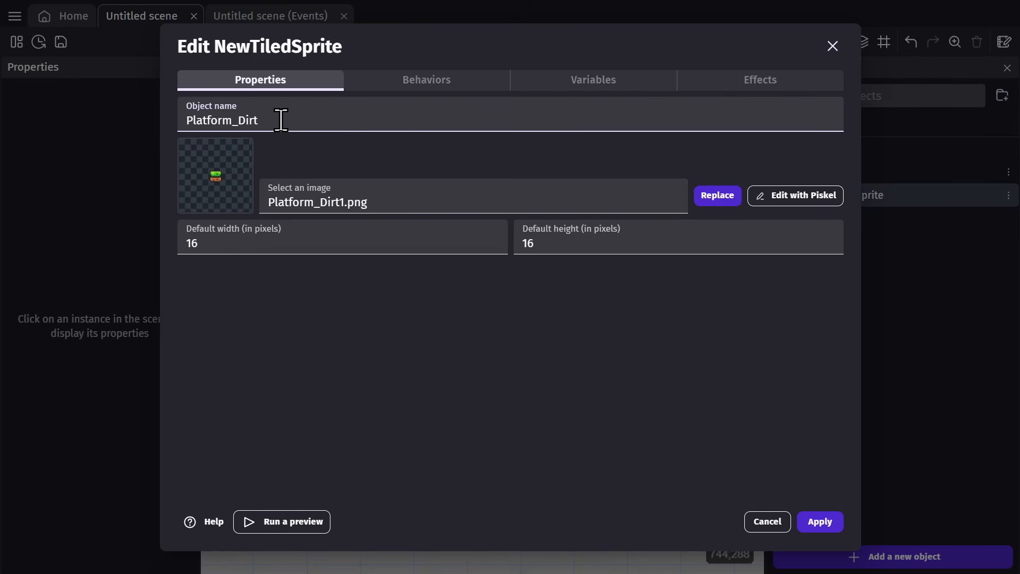
pyautogui.click(819, 521)
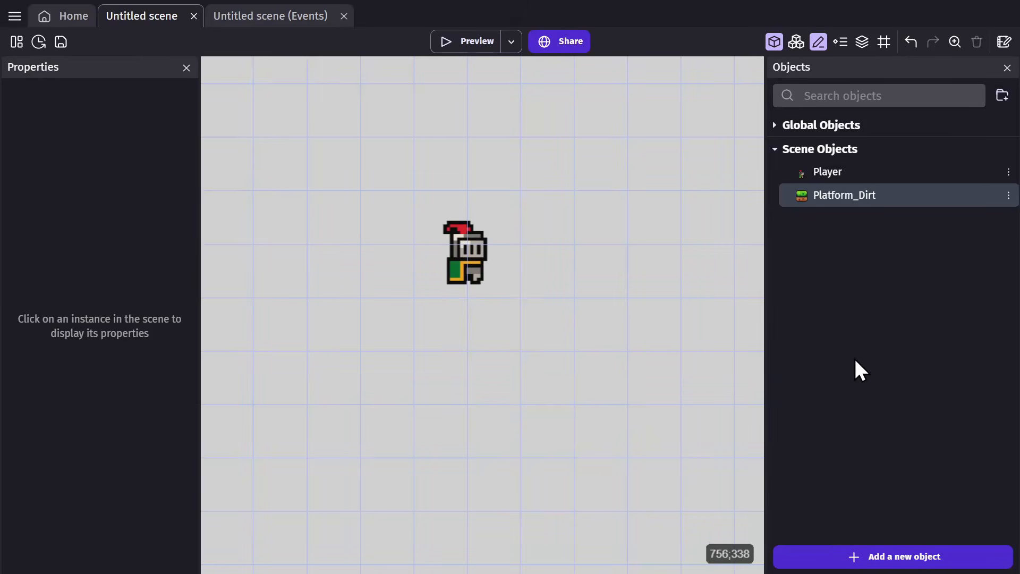
# Place a Platform_Dirt tile at X 608, Y 320, diagonally below the knight, and select the Player instance.
pyautogui.moveTo(824, 195); pyautogui.dragTo(409, 340)
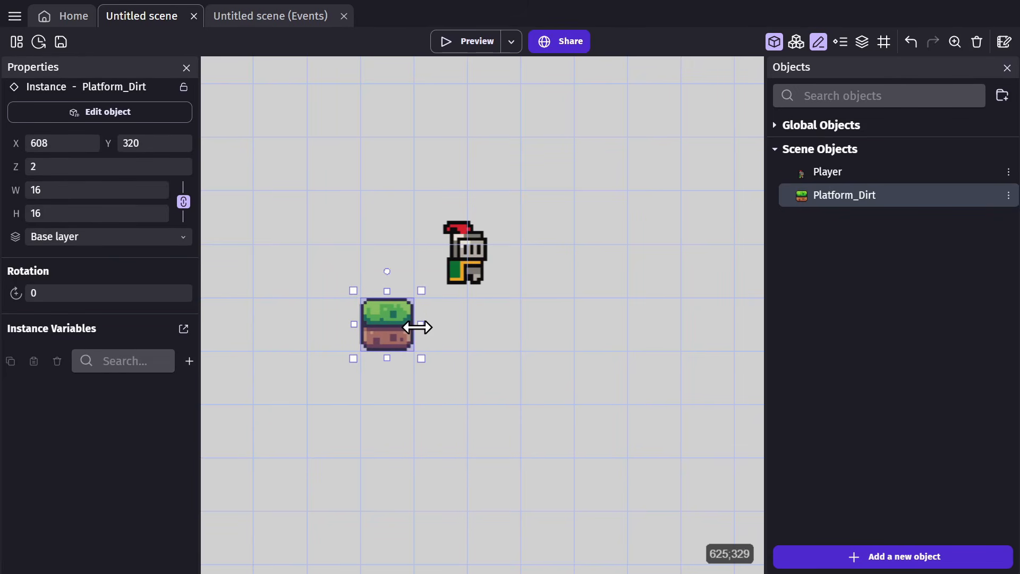
pyautogui.click(468, 253)
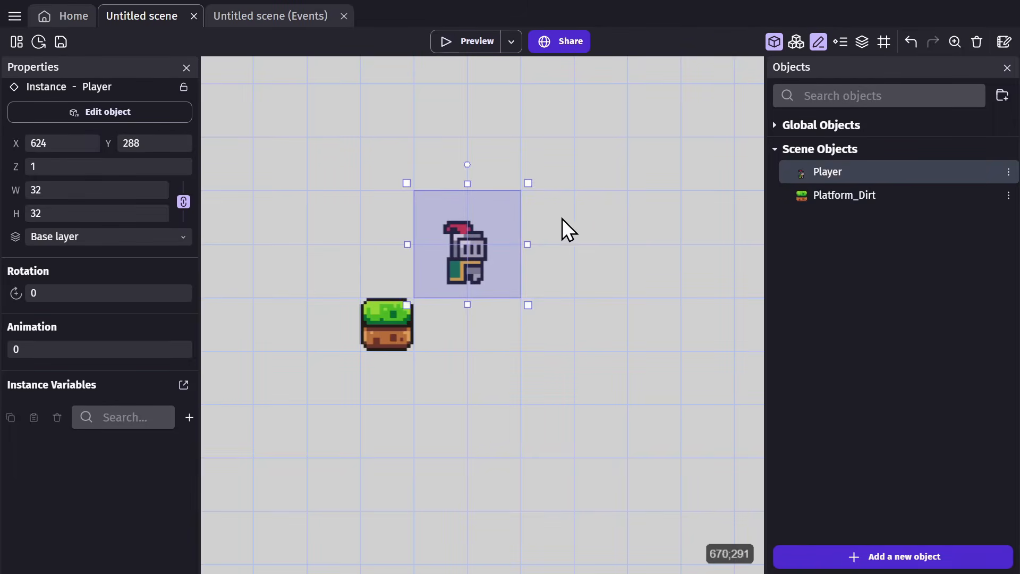
pyautogui.moveTo(407, 305); pyautogui.dragTo(247, 484)
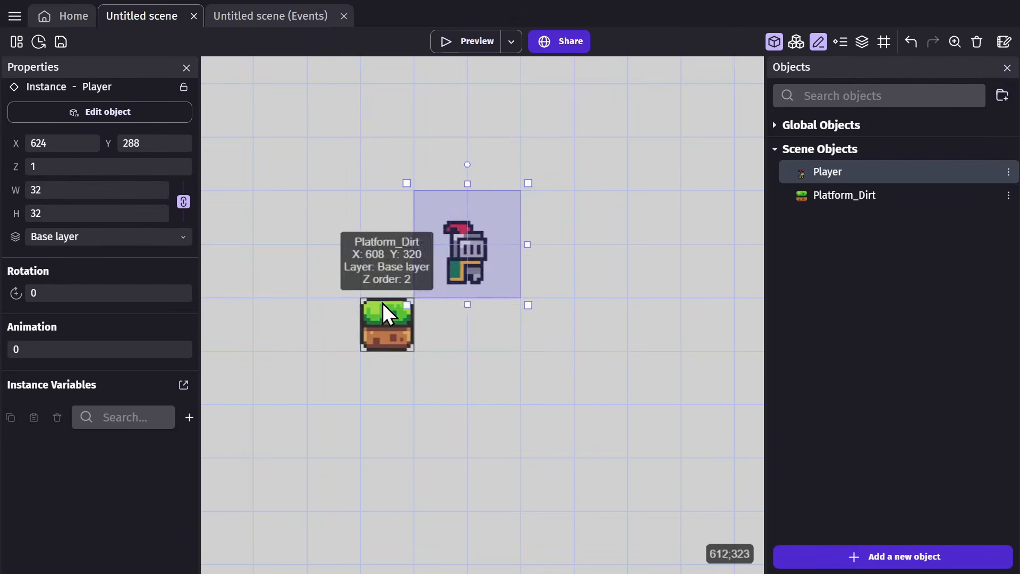
# Stretch the Platform_Dirt tile on both sides into a 144-pixel-wide platform starting at X 576 beneath the knight.
pyautogui.moveTo(407, 305); pyautogui.dragTo(325, 381)
pyautogui.click(397, 346)
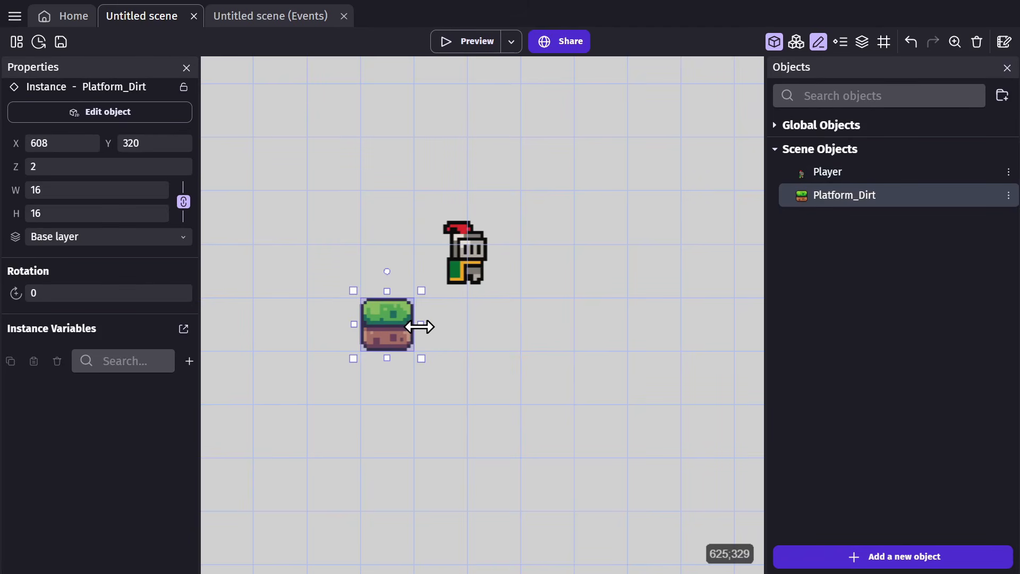
pyautogui.moveTo(420, 327); pyautogui.dragTo(740, 325)
pyautogui.moveTo(354, 324); pyautogui.dragTo(245, 324)
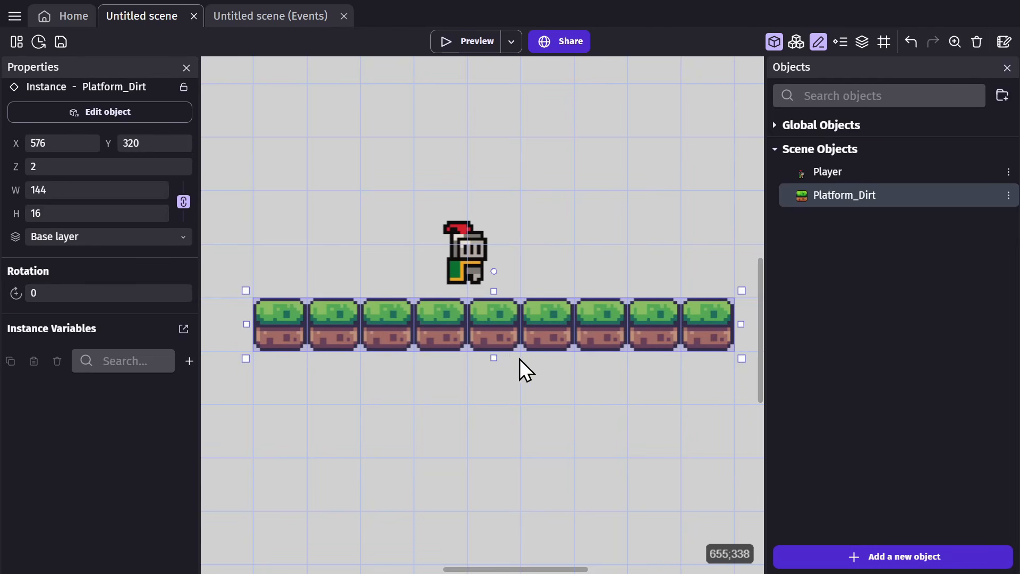
pyautogui.moveTo(520, 359); pyautogui.dragTo(496, 369)
pyautogui.click(478, 393)
# Add the Platform behavior to the Platform_Dirt object and apply the change.
pyautogui.doubleClick(483, 342)
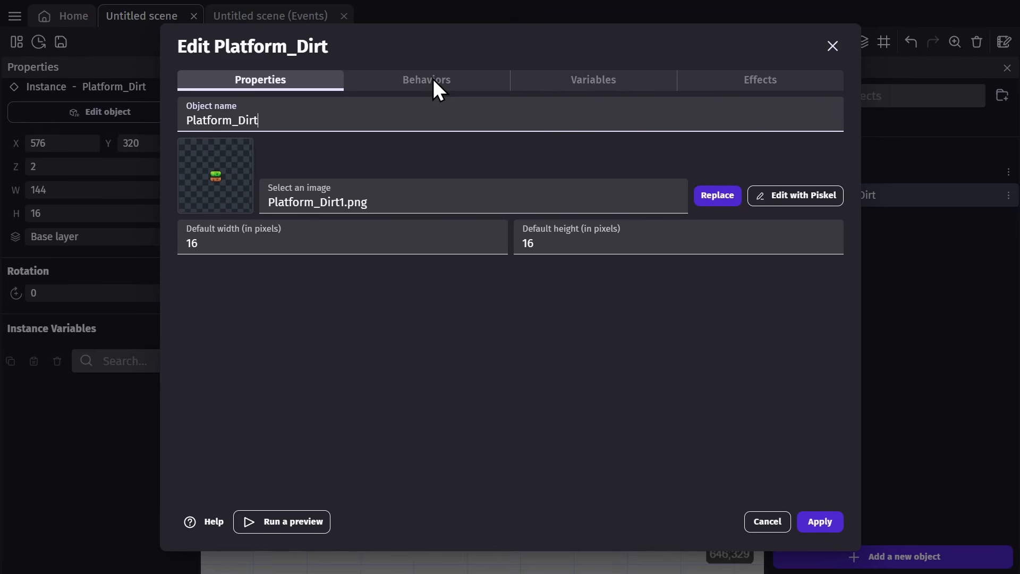
pyautogui.click(432, 79)
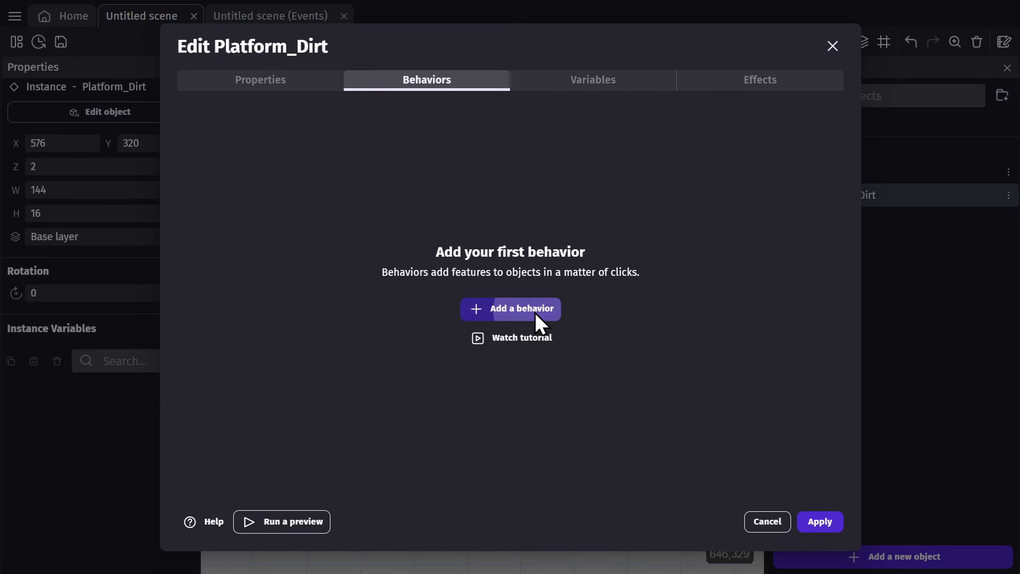
pyautogui.click(535, 316)
pyautogui.click(477, 120)
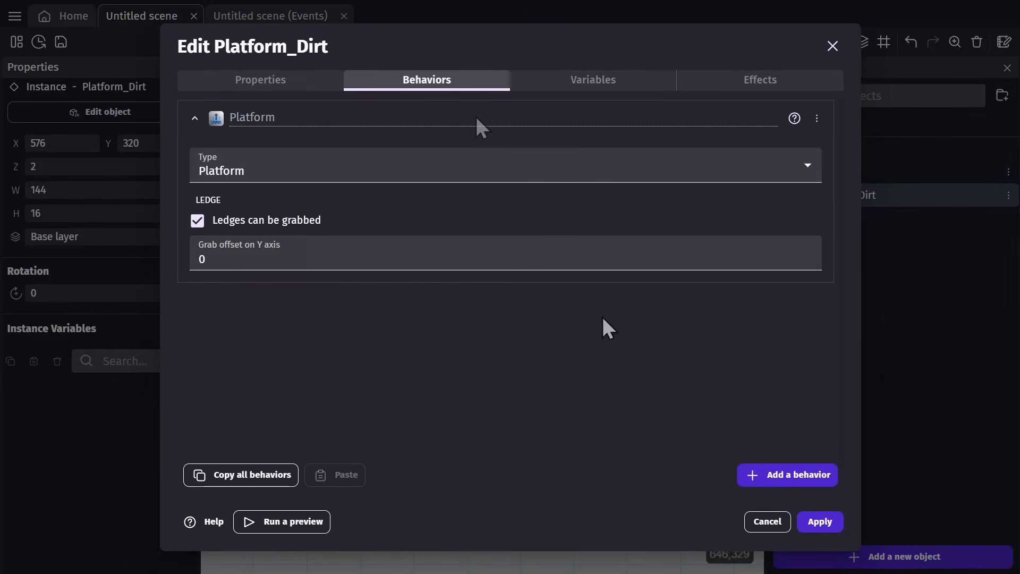
pyautogui.click(818, 521)
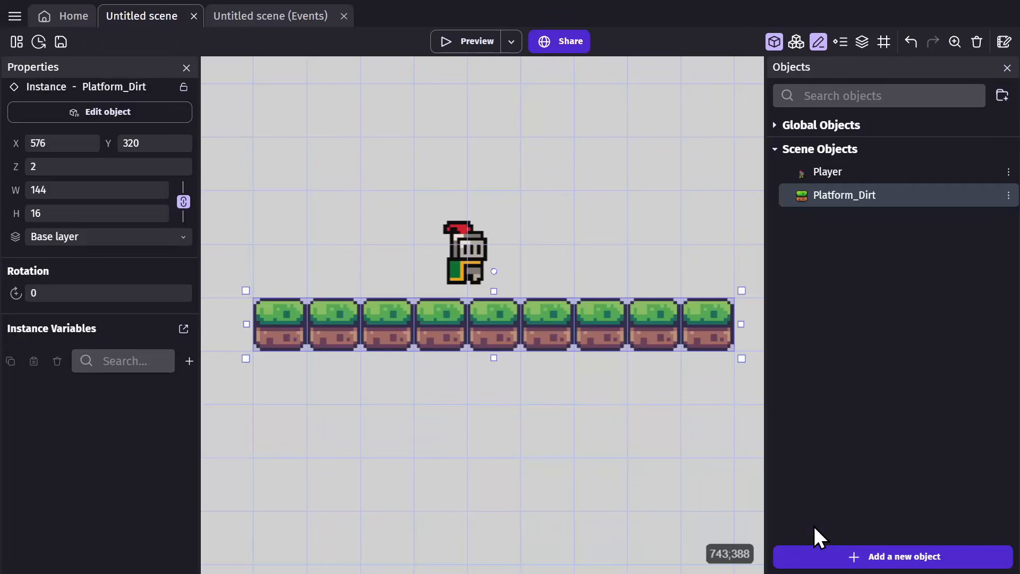
# Run a preview of the scene and walk the knight left along the dirt platform.
pyautogui.click(611, 478)
pyautogui.click(460, 241)
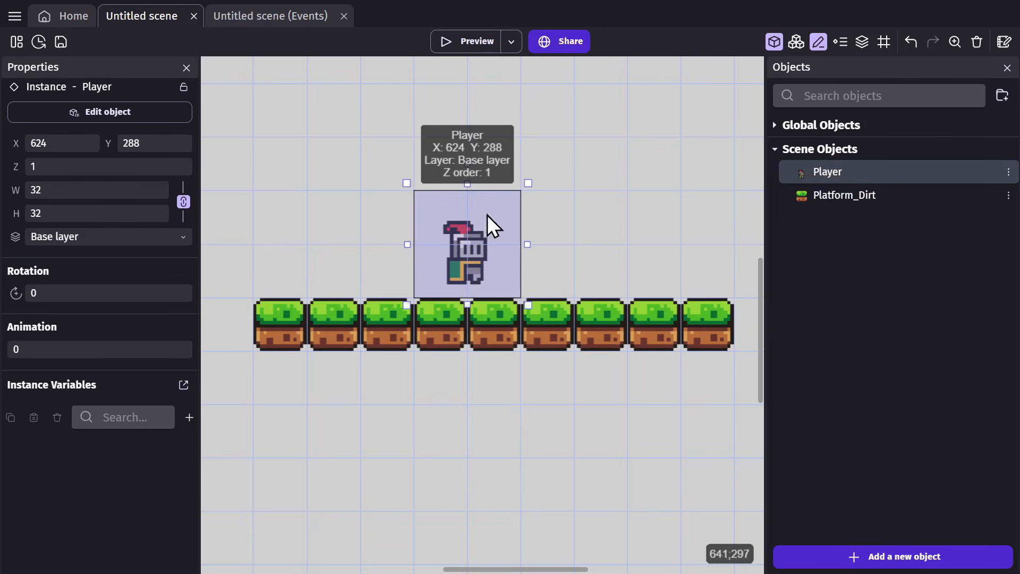
pyautogui.moveTo(486, 214); pyautogui.dragTo(459, 224)
pyautogui.click(535, 343)
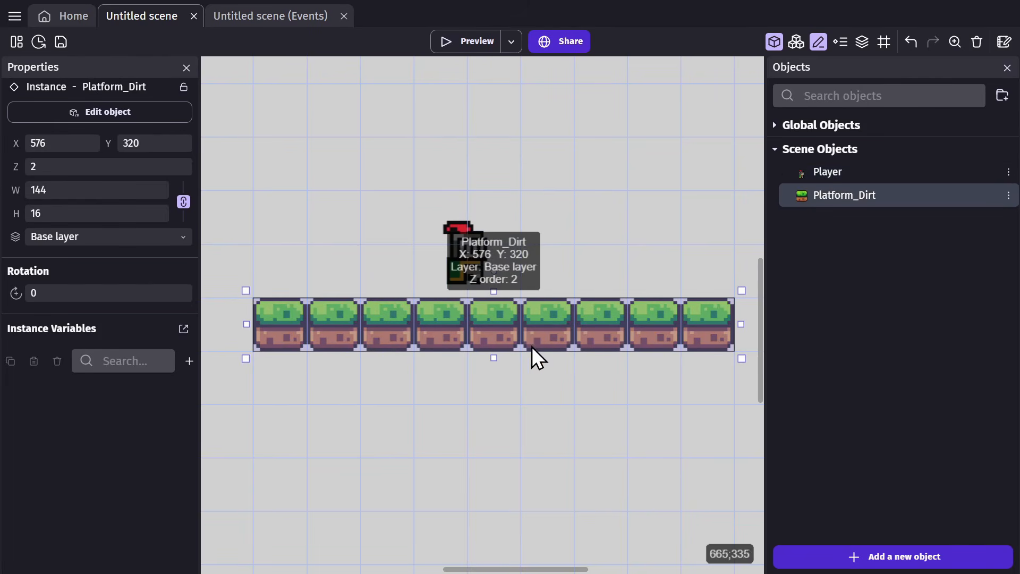
pyautogui.click(471, 41)
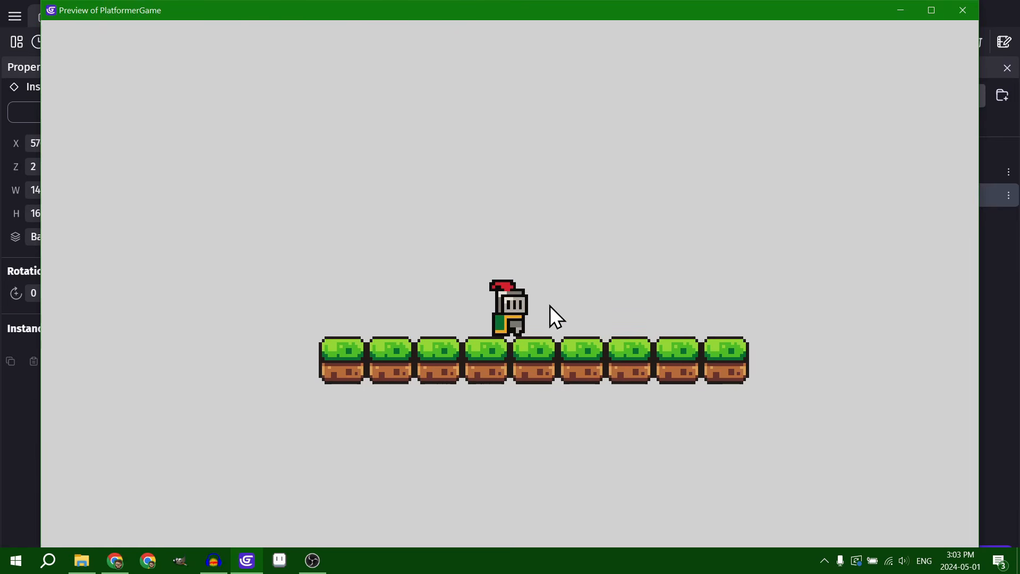
pyautogui.press('Left')
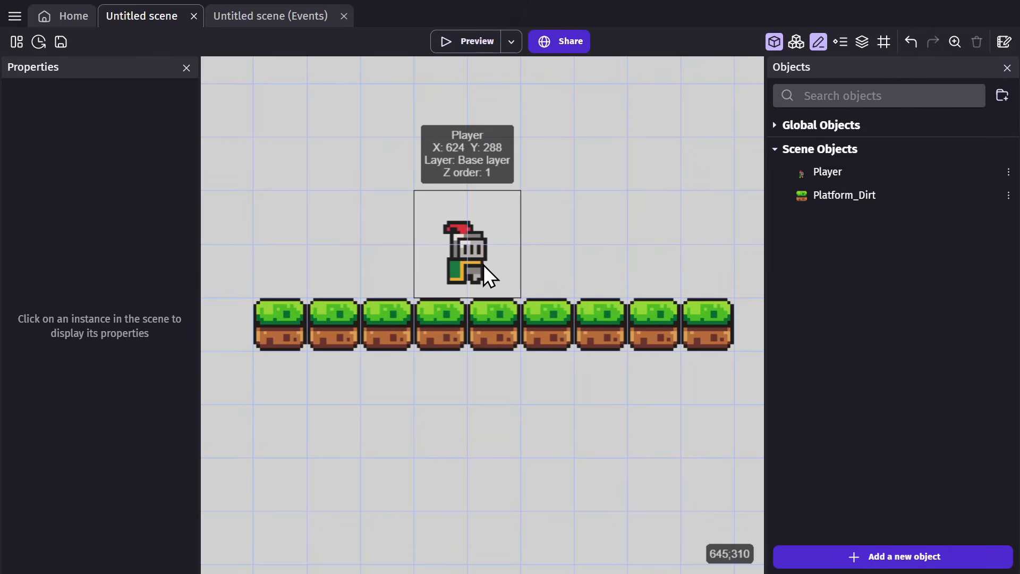
# In the Player's PlatformerObject behavior, set jump speed to 200, max falling speed to 300 and gravity to 300.
pyautogui.doubleClick(483, 265)
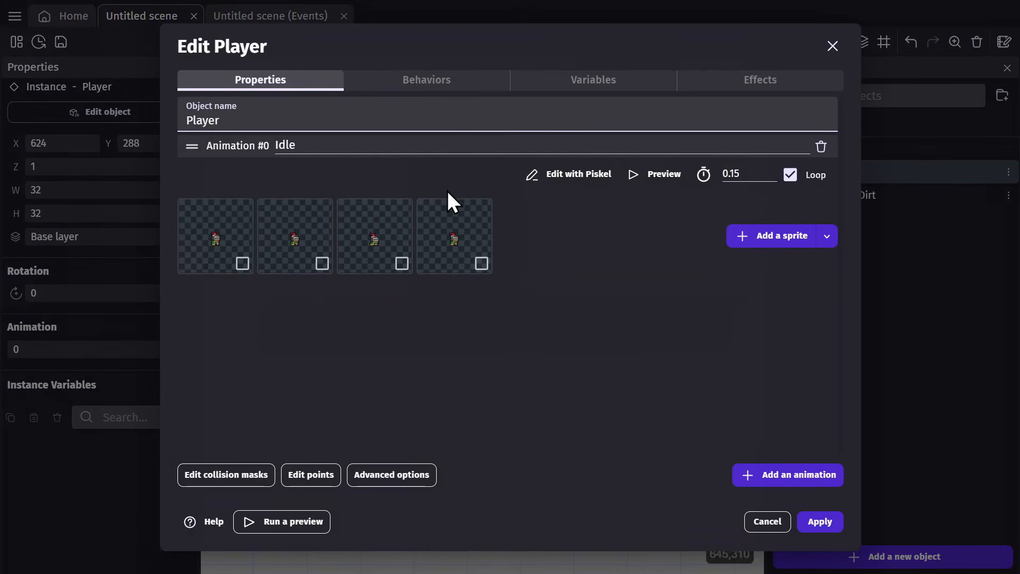
pyautogui.click(439, 80)
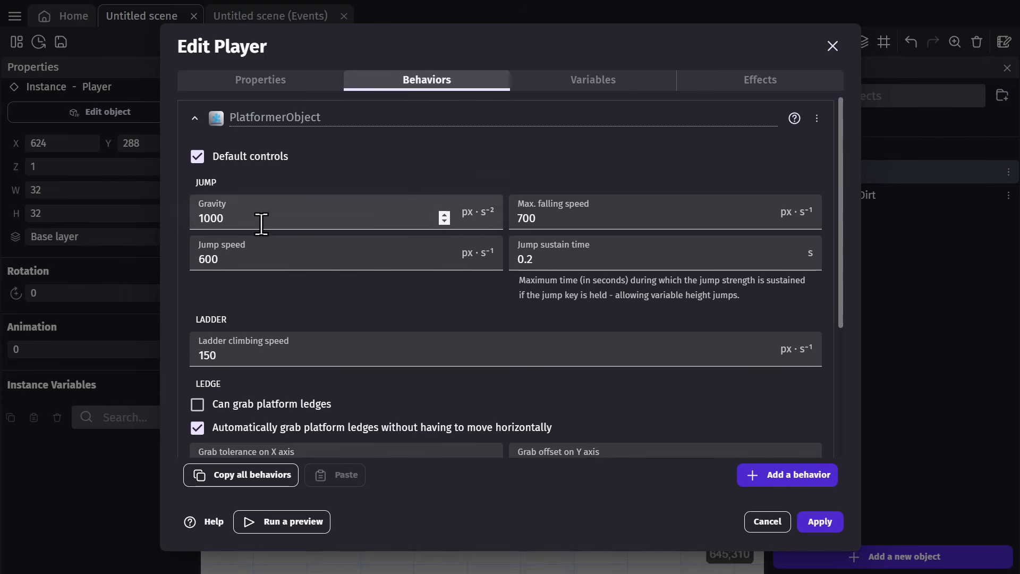
pyautogui.doubleClick(321, 257)
pyautogui.write('200')
pyautogui.doubleClick(588, 216)
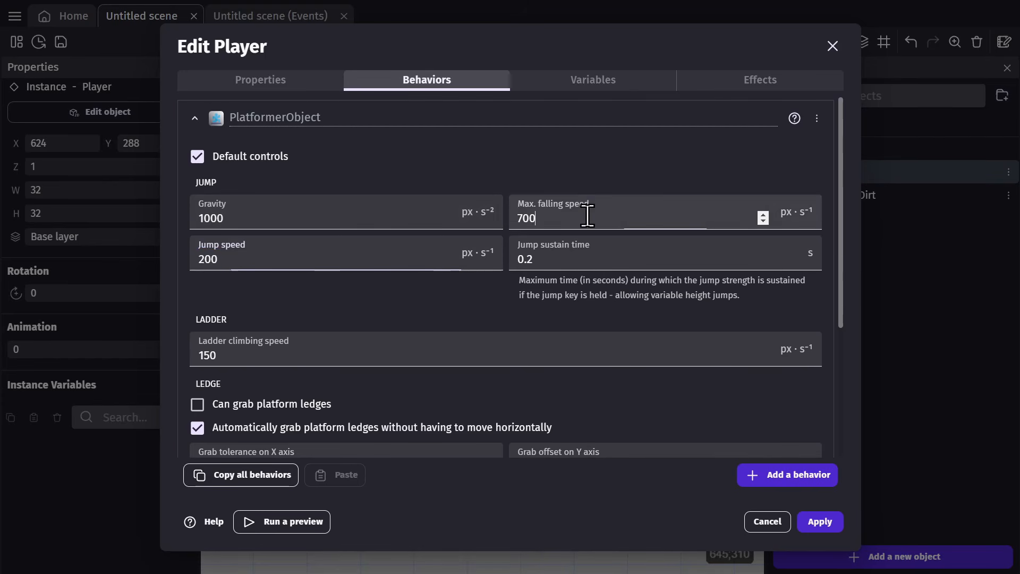
pyautogui.write('300')
pyautogui.doubleClick(381, 216)
pyautogui.write('300')
# Disable the Player's automatic ledge grabbing, set acceleration to 250 and max speed to 100, apply, and test walking right.
pyautogui.scroll(-3, 307, 237)
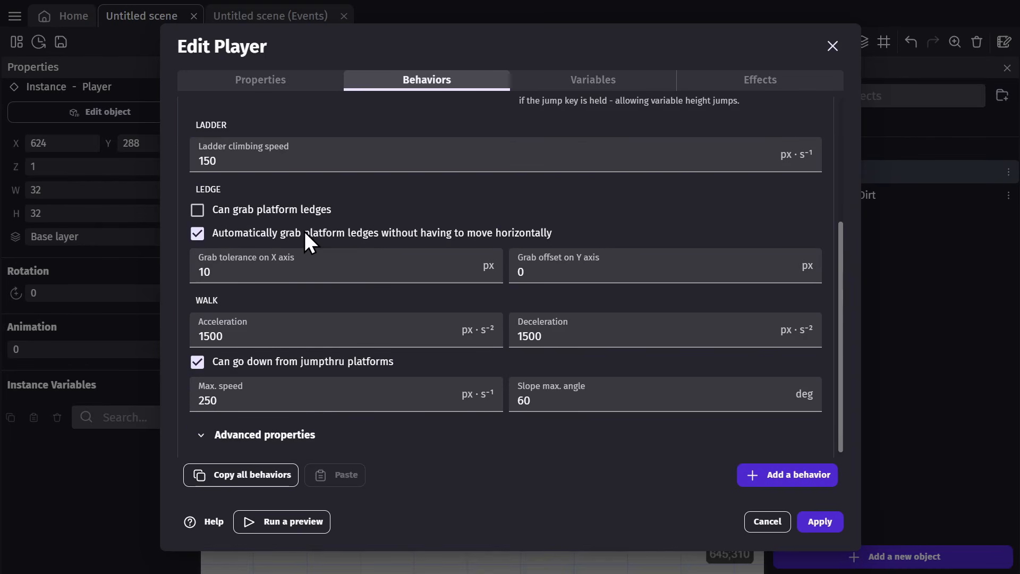
pyautogui.doubleClick(271, 336)
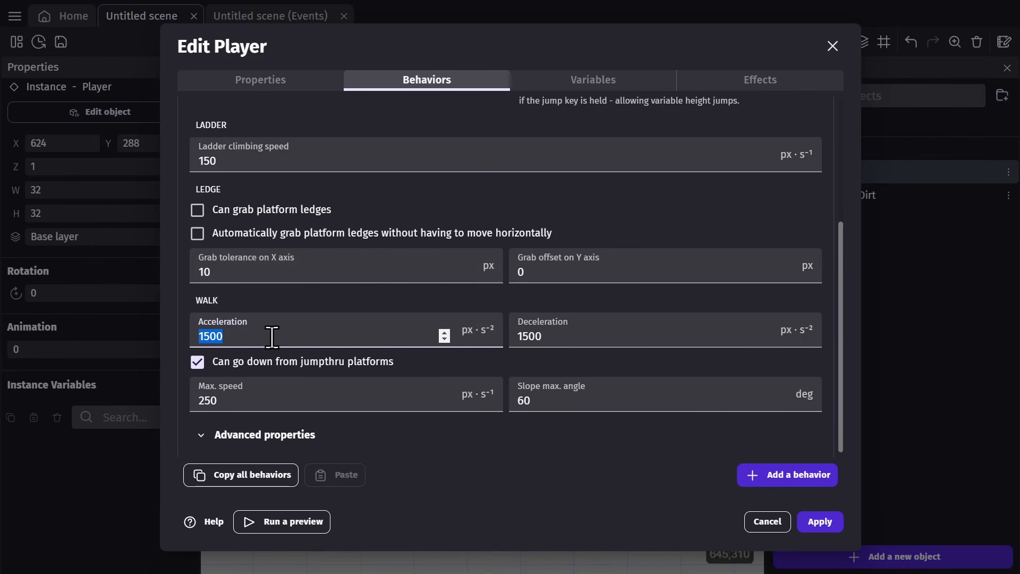
pyautogui.write('250')
pyautogui.doubleClick(611, 335)
pyautogui.doubleClick(313, 400)
pyautogui.write('100')
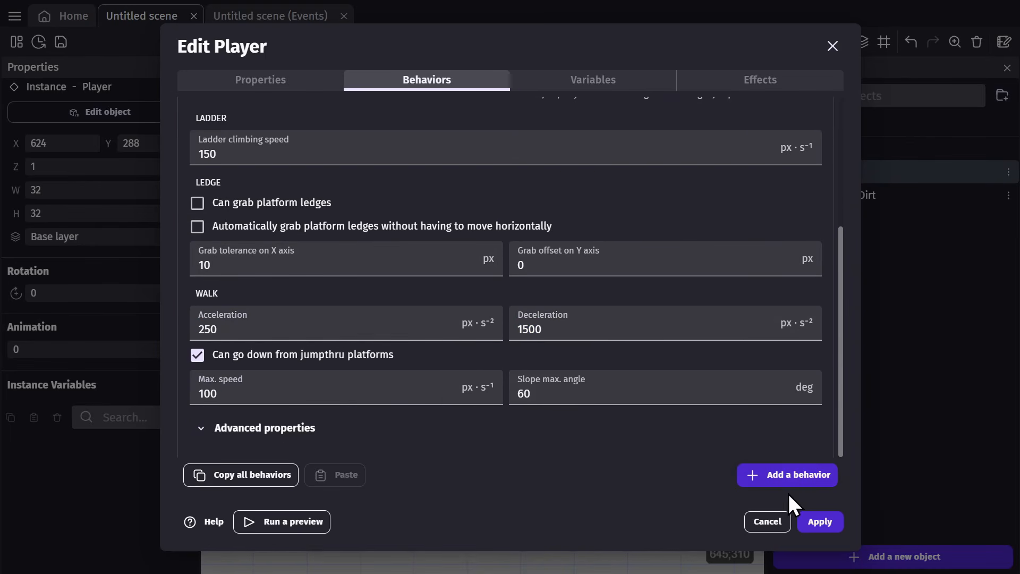
pyautogui.click(820, 522)
pyautogui.press('Right')
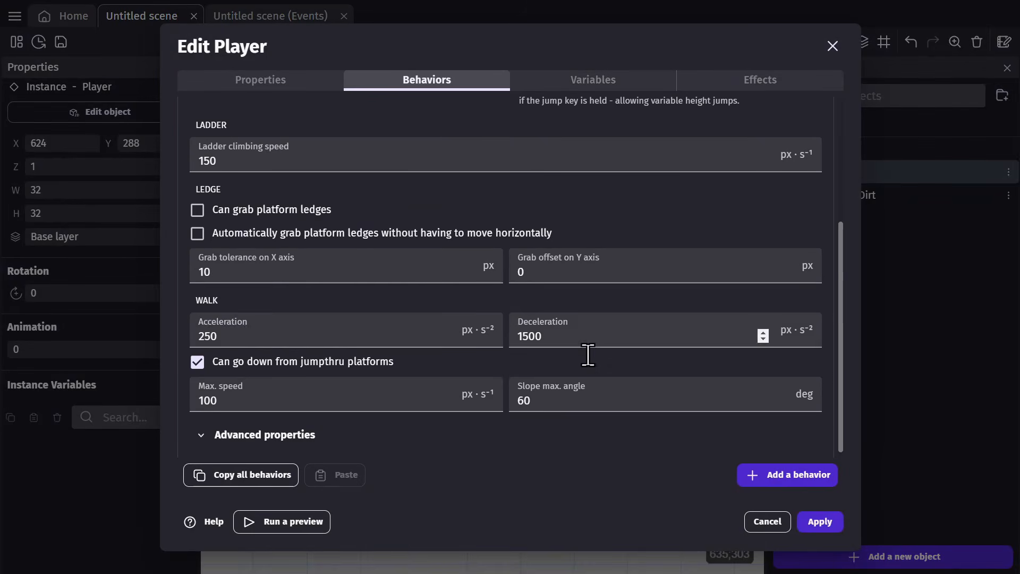
# Set the Player's walking acceleration to 500, apply it and test a jump in the preview.
pyautogui.click(375, 333)
pyautogui.doubleClick(215, 336)
pyautogui.write('500')
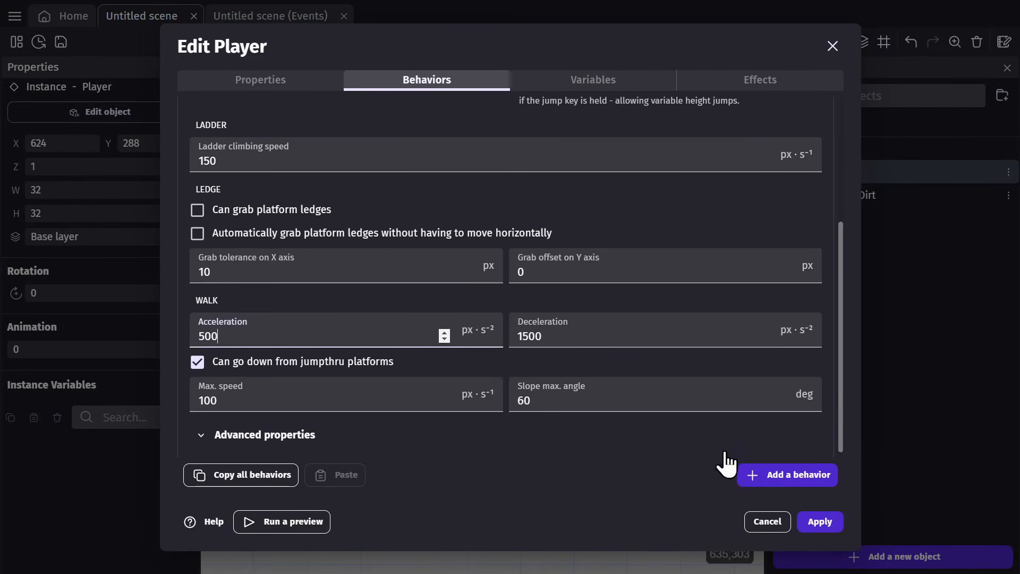
pyautogui.click(820, 521)
pyautogui.click(473, 42)
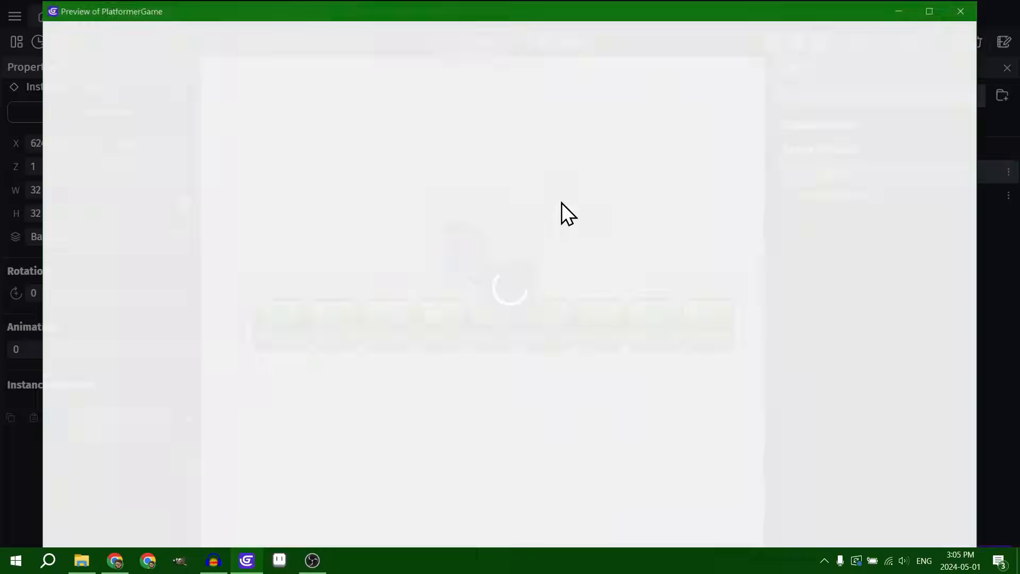
pyautogui.press('space')
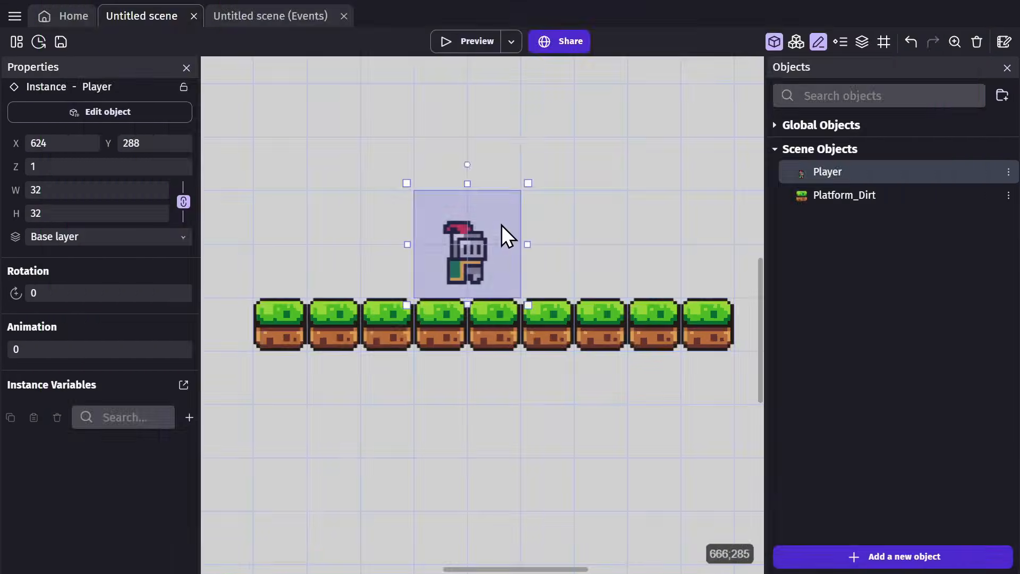
# Set the Player's max falling speed to 400, jump speed to 100 and jump sustain time to 0.1.
pyautogui.doubleClick(501, 235)
pyautogui.doubleClick(532, 218)
pyautogui.write('400')
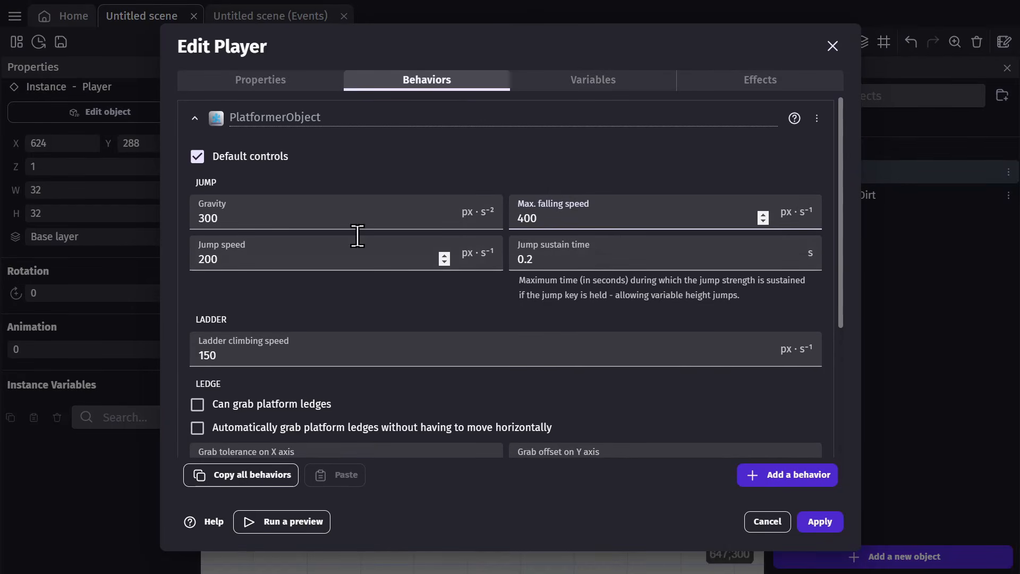
pyautogui.doubleClick(321, 250)
pyautogui.write('100')
pyautogui.doubleClick(797, 250)
pyautogui.write('0.1')
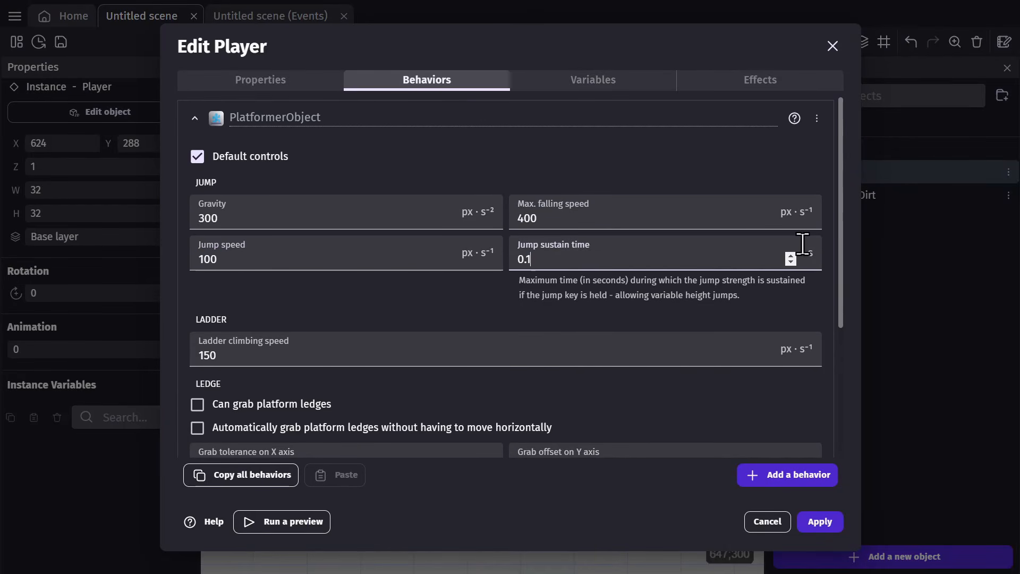
# Set the Player's max walking speed to 150, apply the behavior changes and test walking right.
pyautogui.scroll(-4, 527, 360)
pyautogui.doubleClick(326, 392)
pyautogui.write('150')
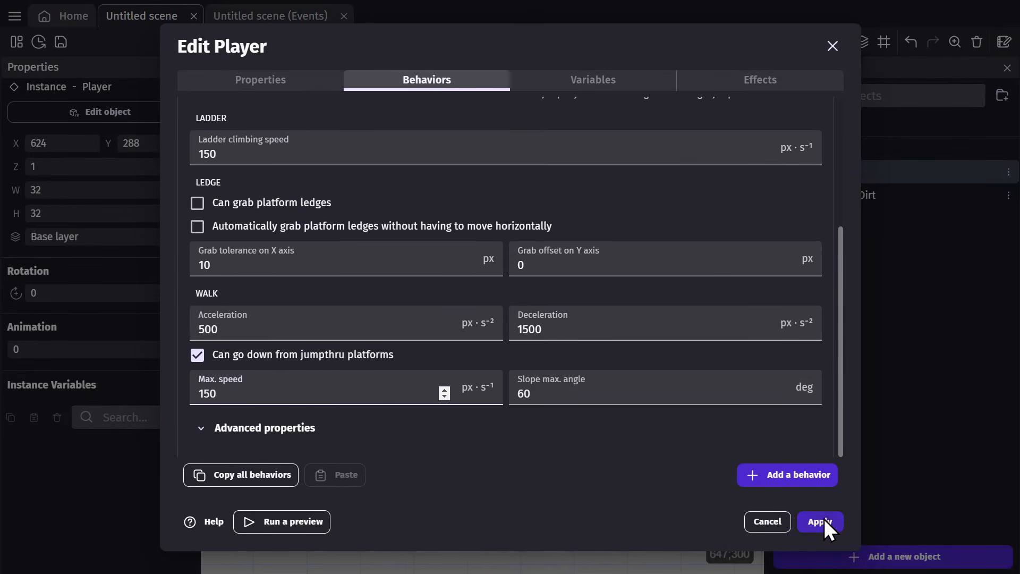
pyautogui.click(823, 523)
pyautogui.press('Right')
# Set the Player's max walking speed to 100 and acceleration to 400, and apply the changes.
pyautogui.doubleClick(434, 269)
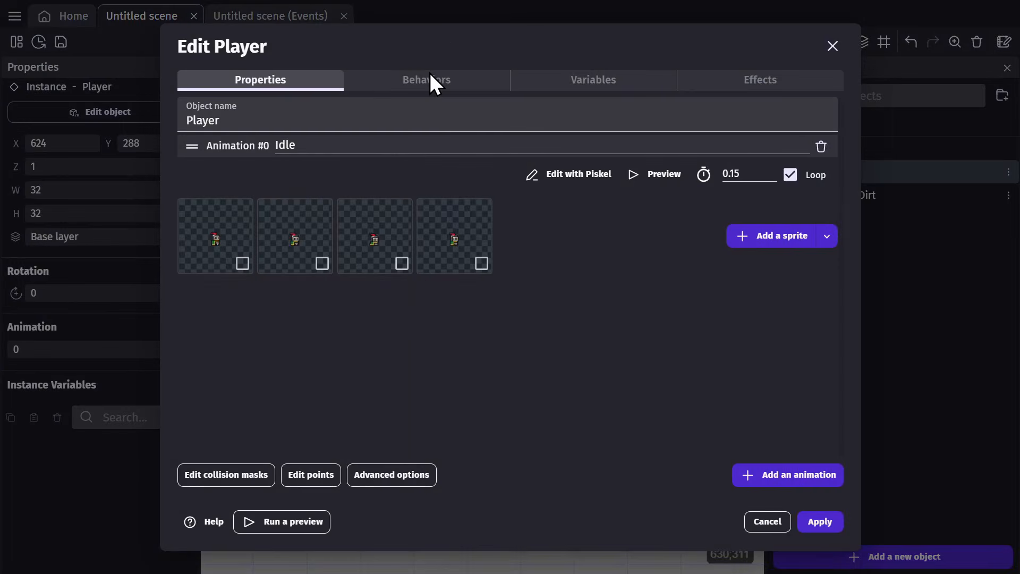
pyautogui.click(429, 74)
pyautogui.scroll(-5, 505, 319)
pyautogui.doubleClick(242, 393)
pyautogui.write('100')
pyautogui.doubleClick(257, 328)
pyautogui.write('400')
pyautogui.click(823, 522)
# Preview the game, walk the knight in both directions and jump to test the movement, and close the preview.
pyautogui.click(486, 48)
pyautogui.press('Right')
pyautogui.press('space')
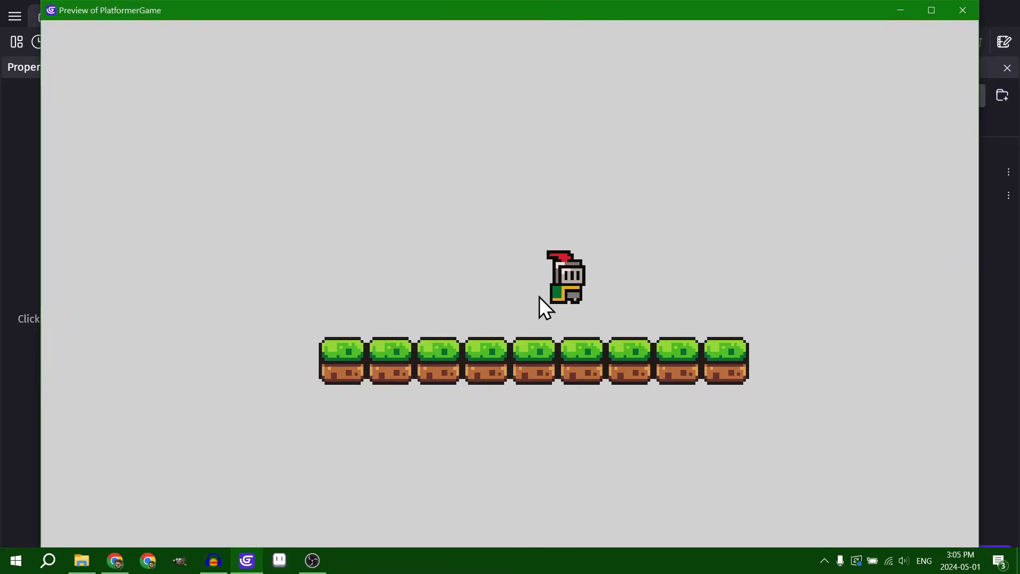
pyautogui.press('Left')
pyautogui.press('Right')
pyautogui.press('space')
pyautogui.press('Left')
pyautogui.press('Right')
pyautogui.click(964, 11)
# Set the Player's jump speed to 150 and jump sustain time to 0.75, and apply the changes.
pyautogui.doubleClick(465, 252)
pyautogui.click(425, 80)
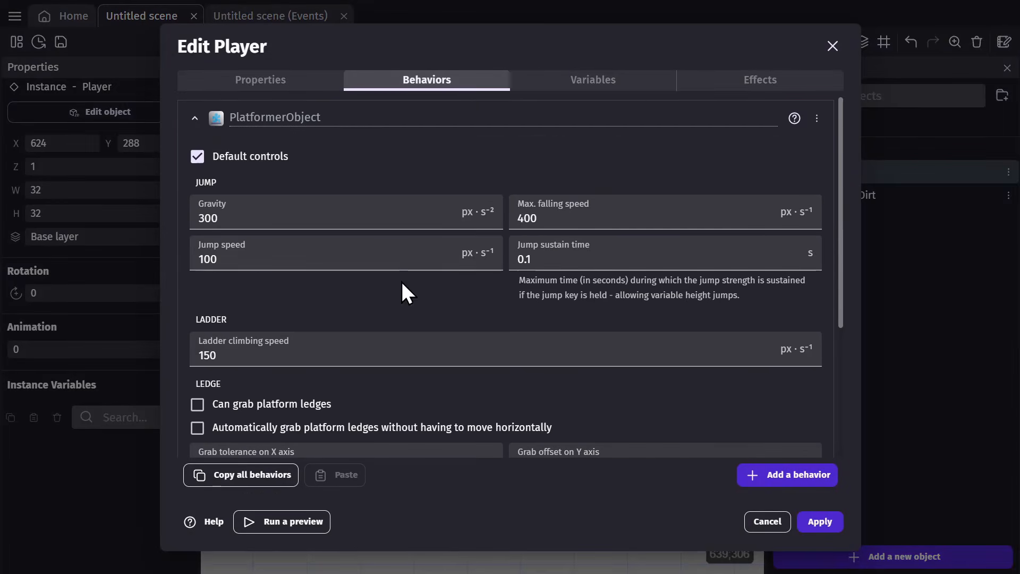
pyautogui.doubleClick(242, 259)
pyautogui.write('150')
pyautogui.doubleClick(532, 259)
pyautogui.write('0.75')
pyautogui.click(820, 521)
# Preview the scene and test the knight's adjusted jump and leftward movement.
pyautogui.click(486, 42)
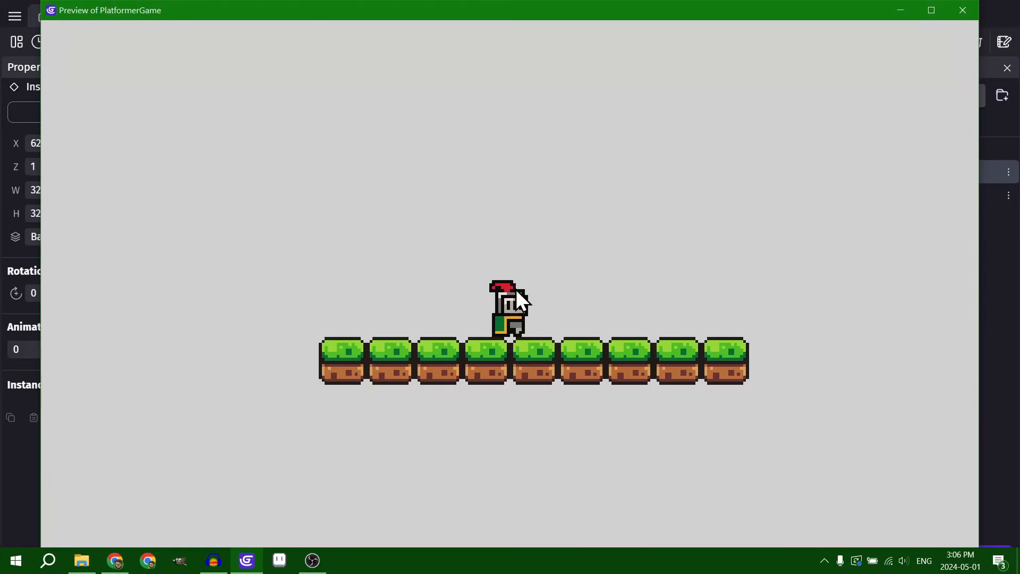
pyautogui.press('space')
pyautogui.press('Left')
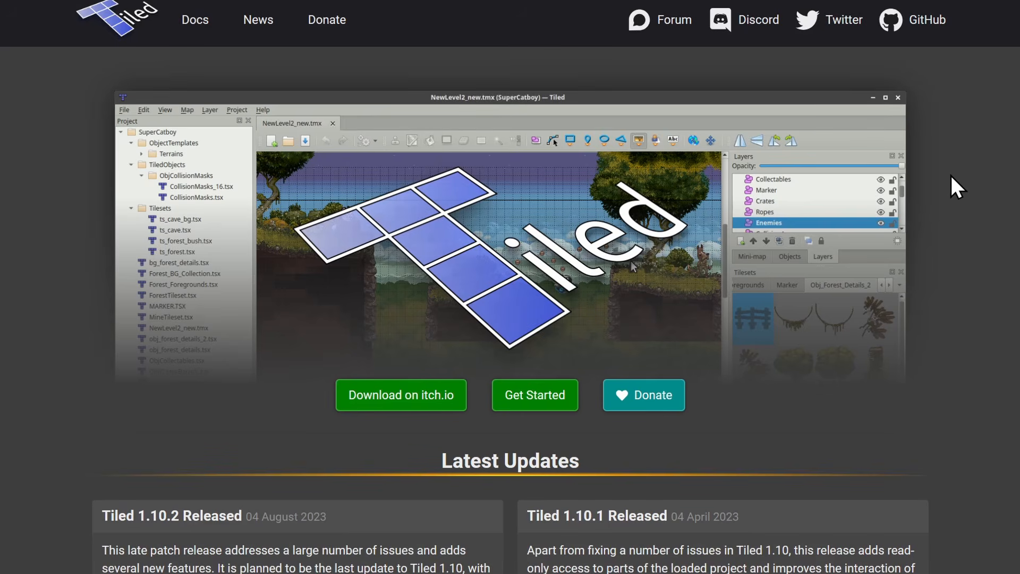
# Look through the Tiled map editor's website and its latest updates.
pyautogui.scroll(-12, 950, 174)
pyautogui.scroll(3, 952, 176)
pyautogui.scroll(1, 952, 184)
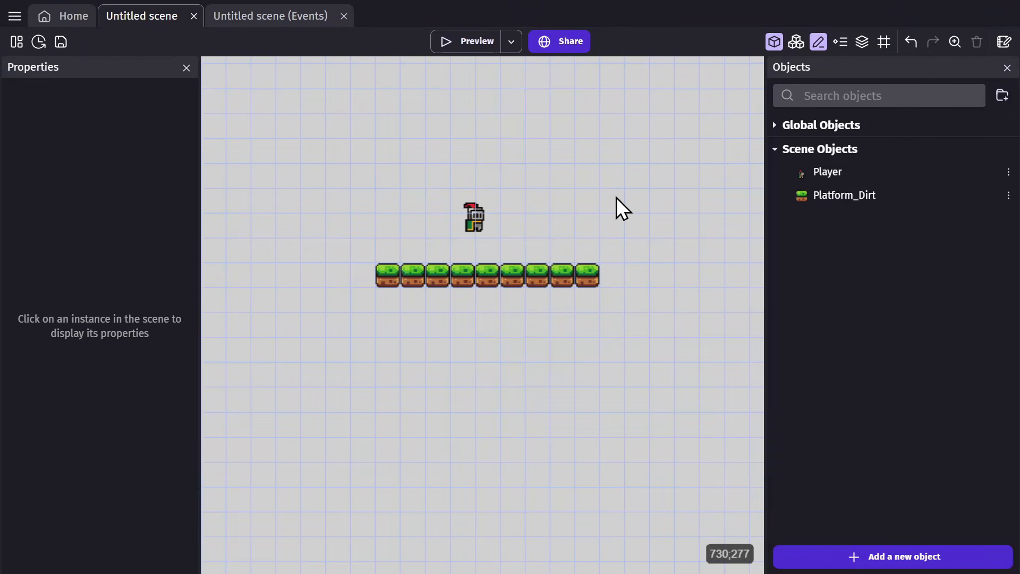
# Duplicate the Platform_Dirt object and name the copy Platform_Dirt2.
pyautogui.click(489, 275)
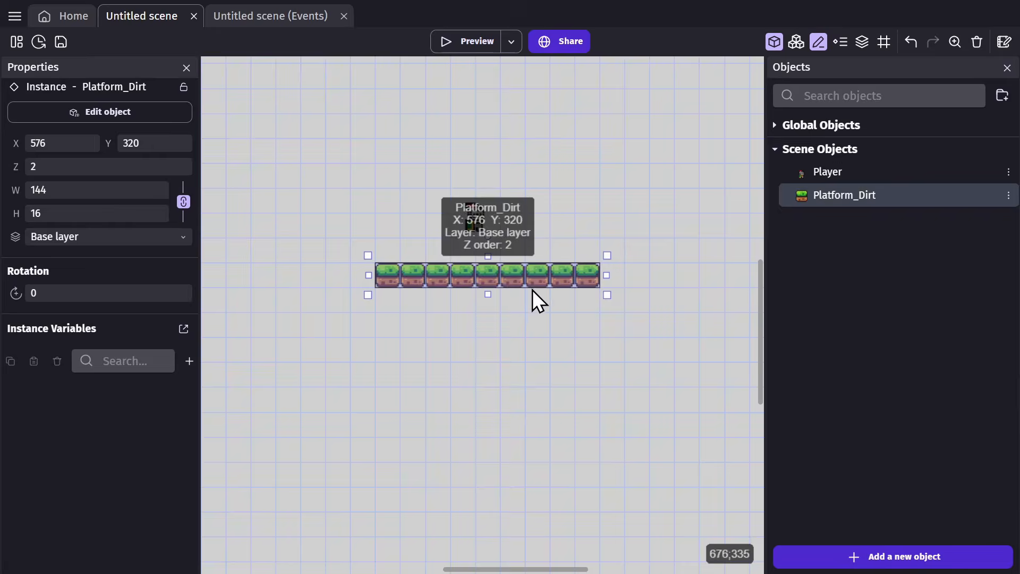
pyautogui.click(601, 290)
pyautogui.rightClick(813, 202)
pyautogui.click(862, 266)
pyautogui.press('Return')
# Replace the image of Platform_Dirt2 with Platform_Dirt2.png from Modified Assets and apply the change.
pyautogui.doubleClick(863, 219)
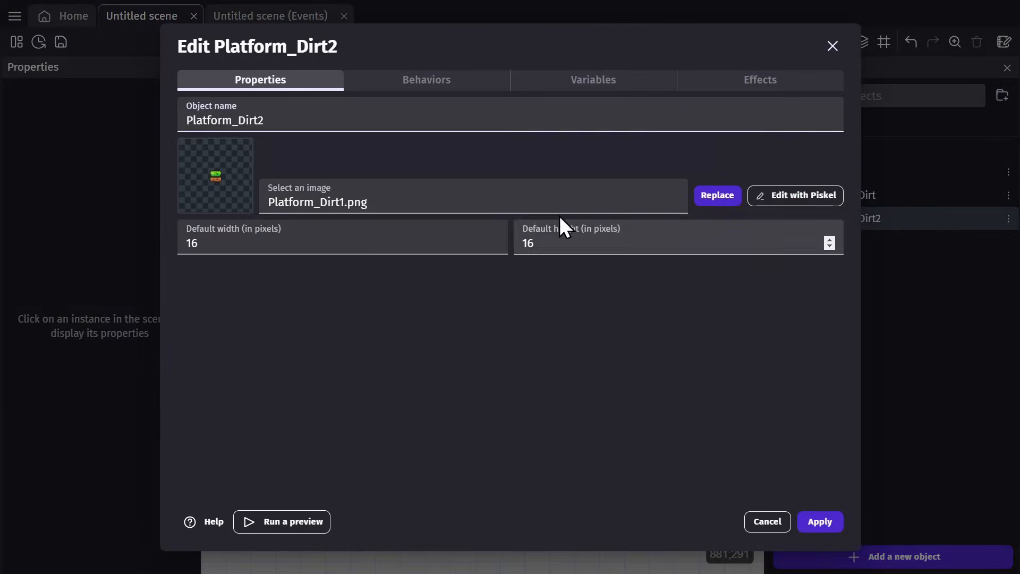
pyautogui.click(531, 207)
pyautogui.click(444, 235)
pyautogui.scroll(-20, 751, 237)
pyautogui.scroll(-3, 748, 237)
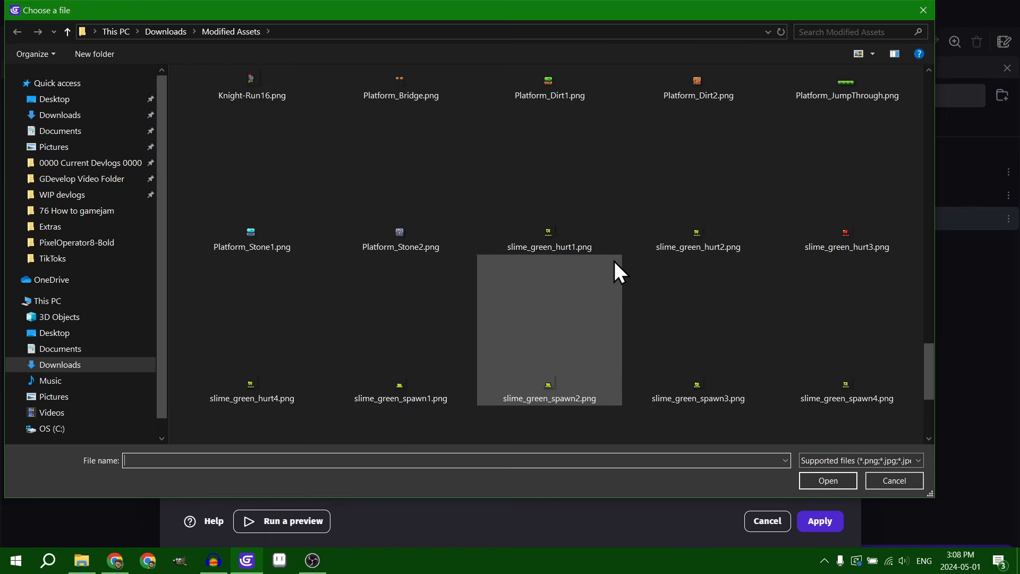
pyautogui.doubleClick(664, 86)
pyautogui.click(614, 283)
pyautogui.click(820, 521)
# Duplicate Platform_Dirt2, name the copy Platform_Stone, and duplicate Platform_Stone as well.
pyautogui.rightClick(827, 223)
pyautogui.click(864, 287)
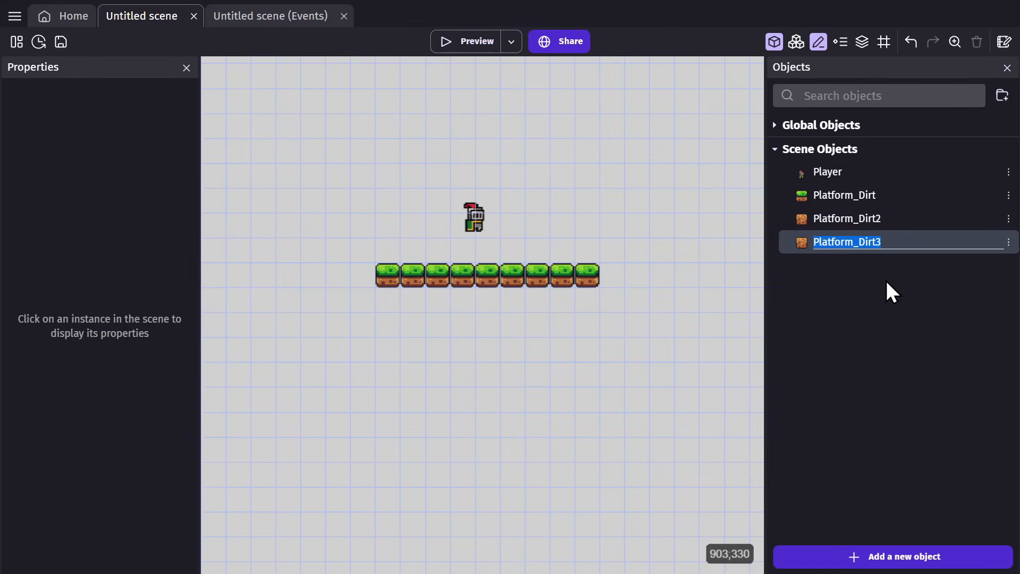
pyautogui.click(889, 240)
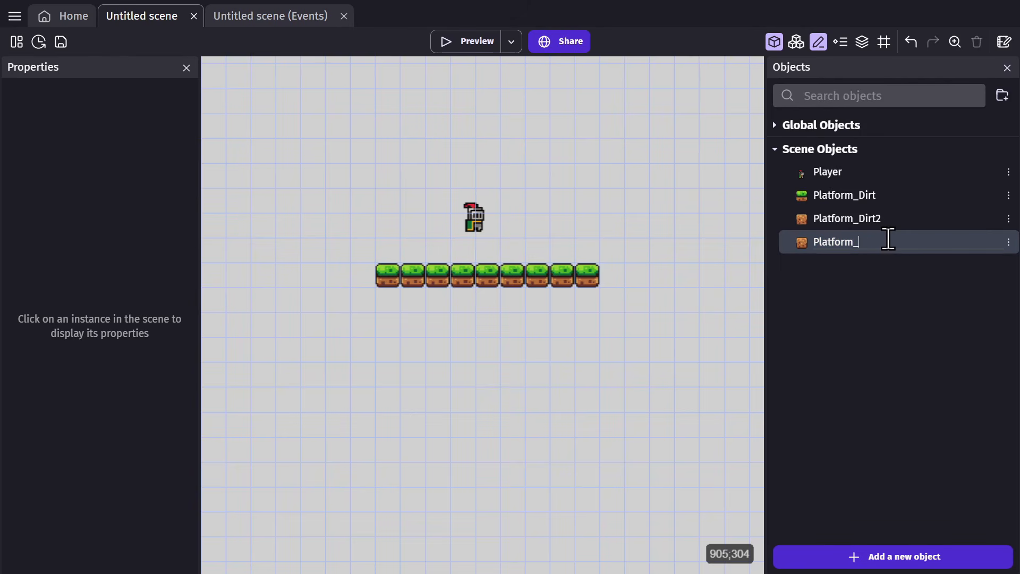
pyautogui.write('Stone')
pyautogui.click(883, 288)
pyautogui.rightClick(871, 245)
pyautogui.click(873, 307)
# Replace the image of Platform_Stone with Platform_Stone1.png from Modified Assets and apply the change.
pyautogui.doubleClick(871, 244)
pyautogui.click(717, 196)
pyautogui.scroll(-1, 531, 244)
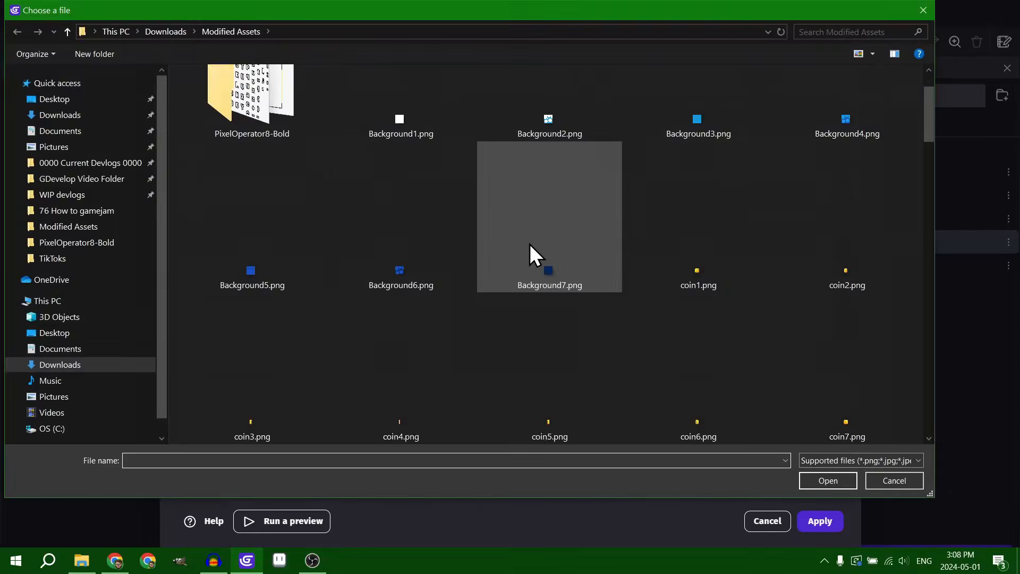
pyautogui.scroll(-10, 546, 247)
pyautogui.scroll(-1, 605, 283)
pyautogui.doubleClick(292, 261)
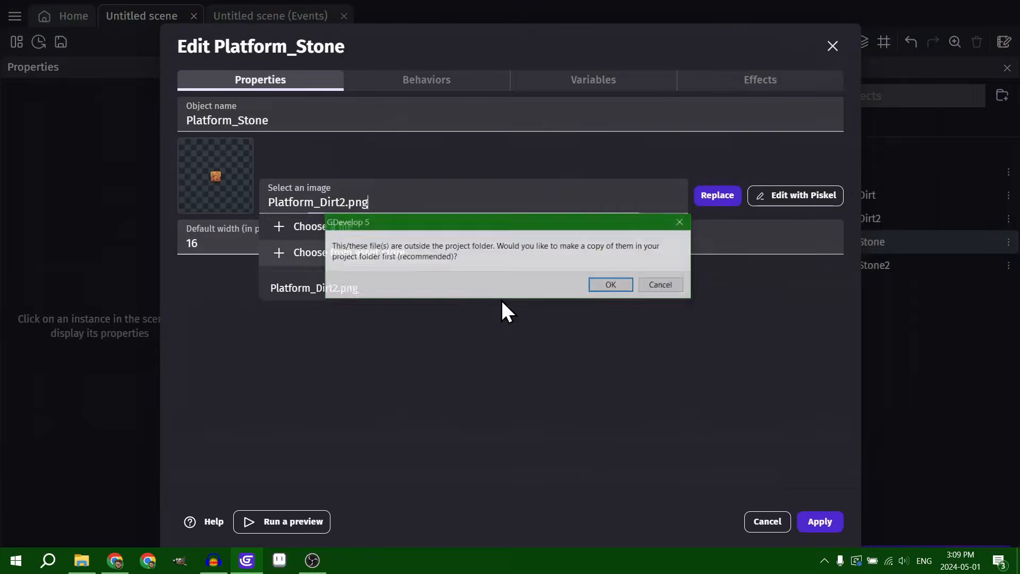
pyautogui.click(611, 285)
pyautogui.click(820, 521)
# Replace the image of Platform_Stone2 with Platform_Stone2.png, copying it into the project folder, and apply the change.
pyautogui.doubleClick(872, 265)
pyautogui.click(473, 203)
pyautogui.click(470, 227)
pyautogui.scroll(-10, 456, 256)
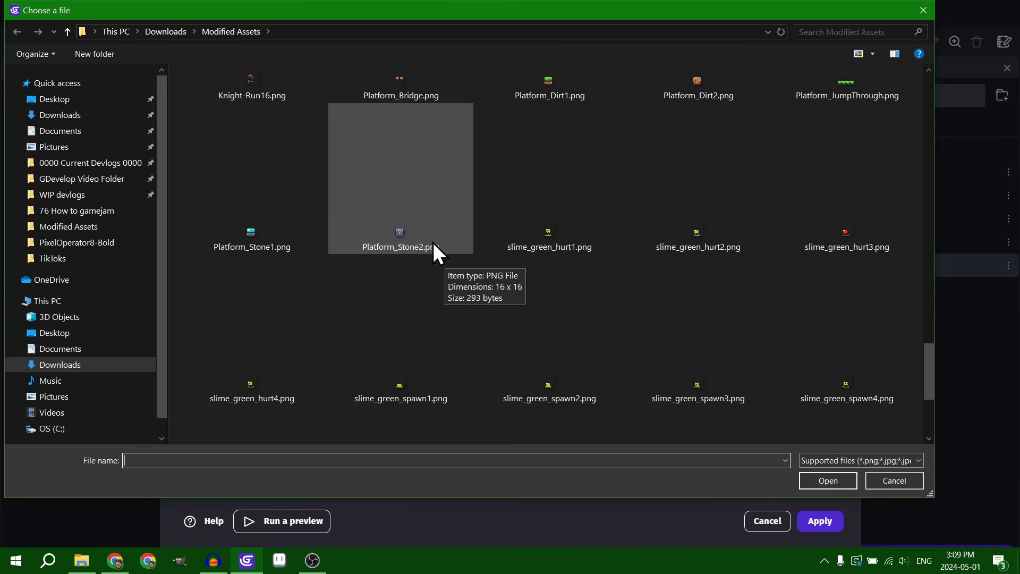
pyautogui.doubleClick(433, 243)
pyautogui.click(610, 285)
pyautogui.click(820, 522)
# Place a Platform_Dirt2 block directly beneath the grass row, stretched to nine tiles wide and two tiles high.
pyautogui.scroll(-4, 477, 269)
pyautogui.click(420, 323)
pyautogui.moveTo(855, 219); pyautogui.dragTo(400, 301)
pyautogui.moveTo(406, 306); pyautogui.dragTo(571, 340)
pyautogui.click(645, 262)
pyautogui.moveTo(645, 263); pyautogui.dragTo(527, 316, button='middle')
# Build a separate stone platform from a five-tile Platform_Stone row with a five-by-two-tile Platform_Stone2 block beneath it.
pyautogui.moveTo(846, 243); pyautogui.dragTo(643, 271)
pyautogui.click(680, 272)
pyautogui.moveTo(820, 270); pyautogui.dragTo(643, 330)
pyautogui.click(635, 378)
pyautogui.moveTo(519, 363); pyautogui.dragTo(649, 251)
pyautogui.moveTo(553, 267); pyautogui.dragTo(550, 289)
# Shorten the Platform_Dirt grass row to seven tiles.
pyautogui.click(426, 333)
pyautogui.moveTo(453, 333); pyautogui.dragTo(409, 334)
pyautogui.click(478, 297)
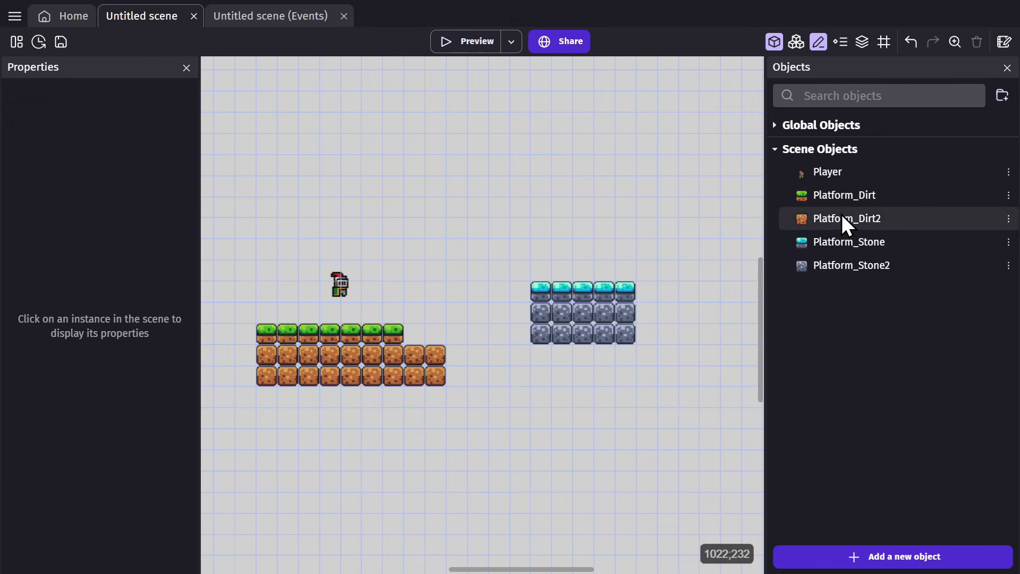
# Fill the two empty tiles at the end of the grass row with Platform_Dirt2 and cap them with two Platform_Dirt tiles.
pyautogui.moveTo(842, 216); pyautogui.dragTo(423, 320)
pyautogui.click(455, 285)
pyautogui.scroll(2, 435, 301)
pyautogui.click(426, 314)
pyautogui.click(254, 341)
pyautogui.moveTo(832, 195); pyautogui.dragTo(413, 314)
# Duplicate the stone platform pieces five tiles to the right and one tile up, with Platform_Stone2 filling down to the original base.
pyautogui.click(578, 287)
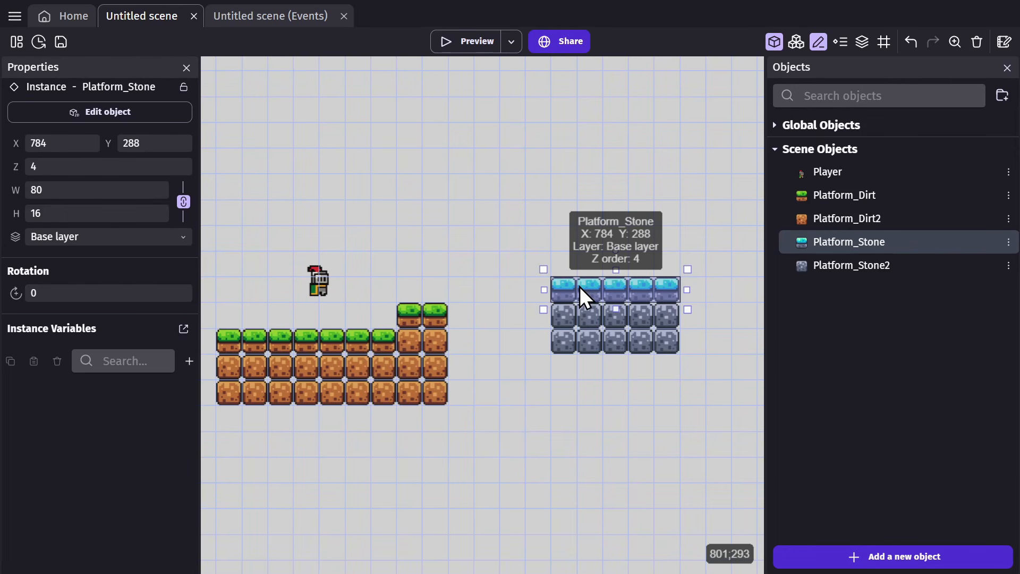
pyautogui.moveTo(614, 294); pyautogui.dragTo(728, 267)
pyautogui.click(634, 248)
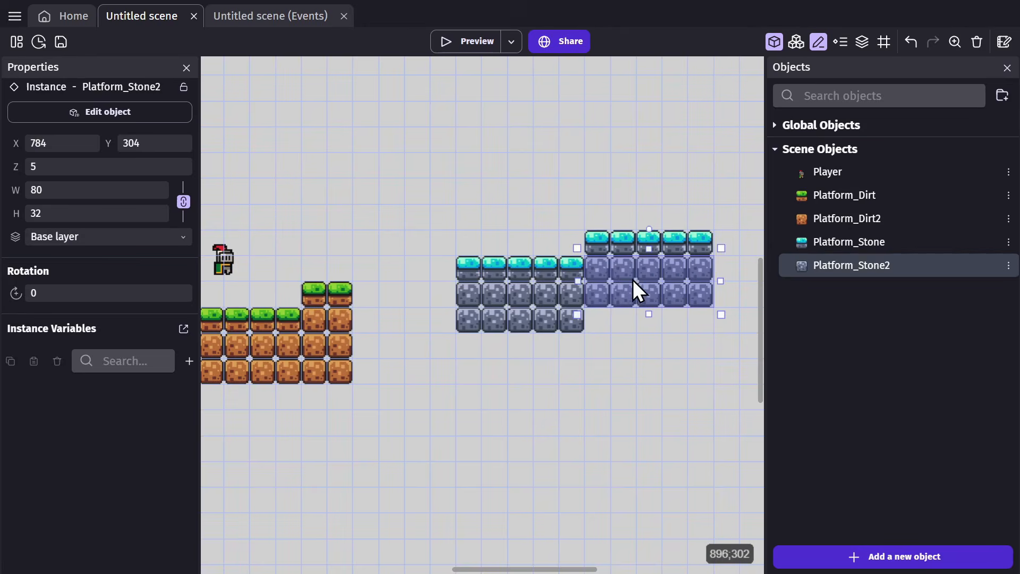
pyautogui.click(569, 383)
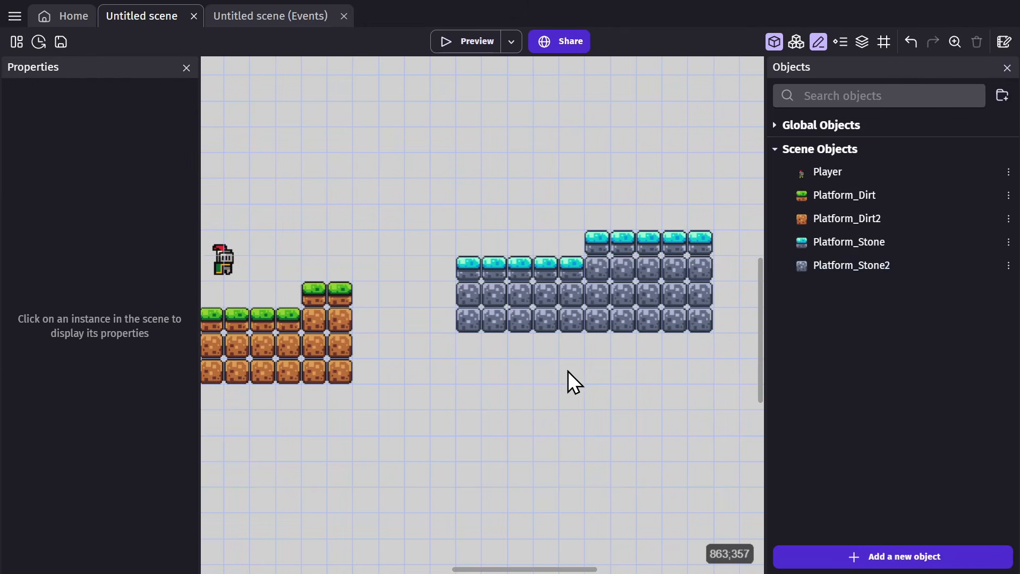
# Copy the grass and Platform_Dirt2 pieces into a floating platform seven tiles wide and three tiles high above the gap.
pyautogui.scroll(3, 446, 291)
pyautogui.moveTo(468, 307); pyautogui.dragTo(493, 159)
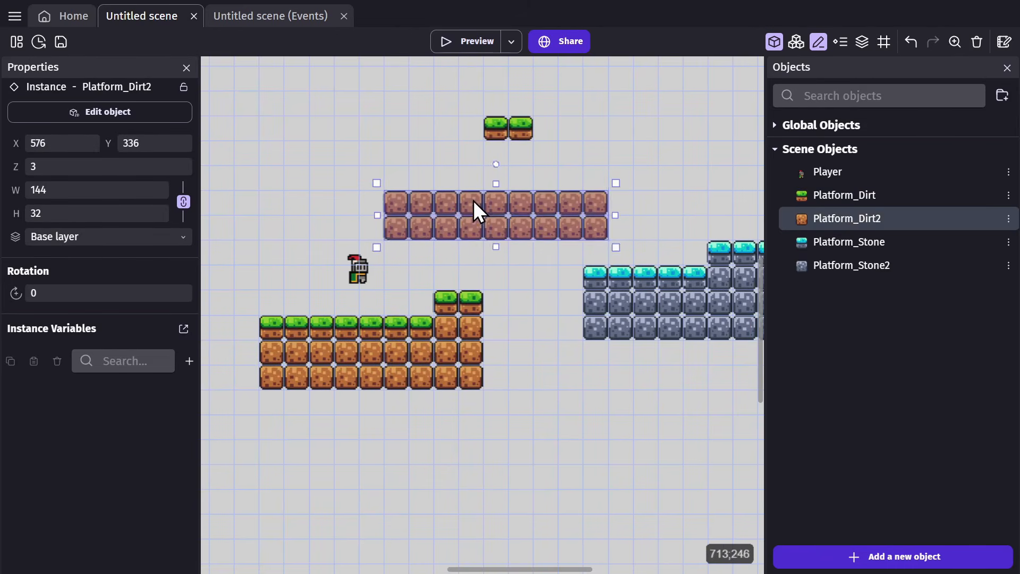
pyautogui.moveTo(473, 200); pyautogui.dragTo(535, 168)
pyautogui.click(423, 120)
pyautogui.moveTo(545, 243); pyautogui.dragTo(476, 264, button='middle')
pyautogui.scroll(-3, 492, 258)
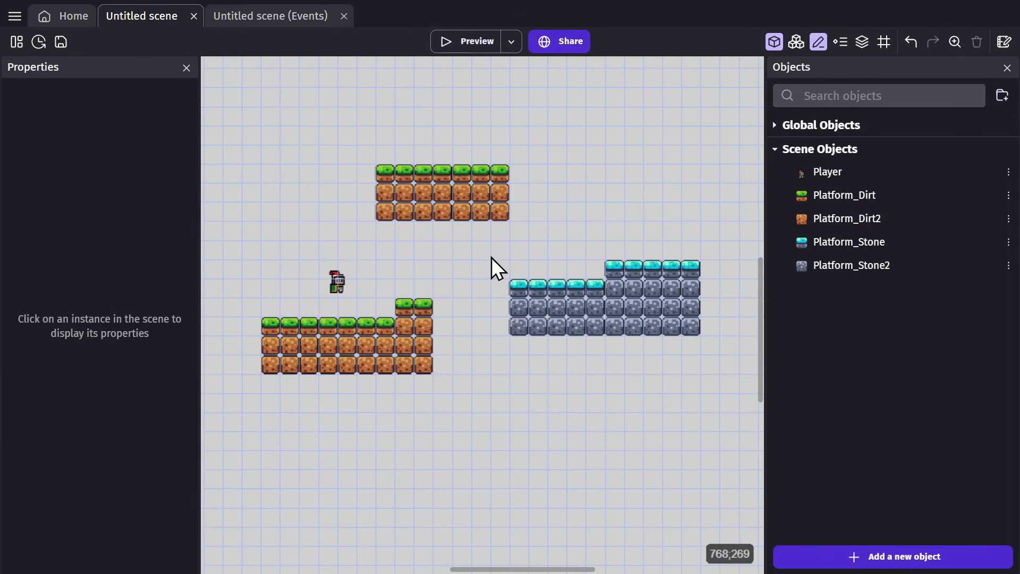
pyautogui.scroll(1, 492, 257)
# Check the Platform behavior settings of Platform_Dirt2.
pyautogui.doubleClick(857, 225)
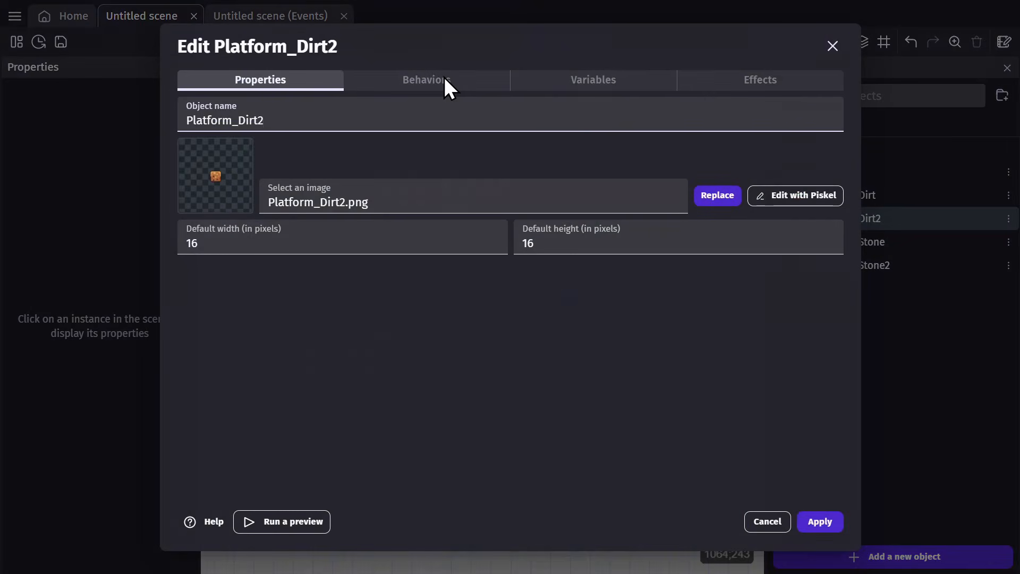
pyautogui.click(444, 78)
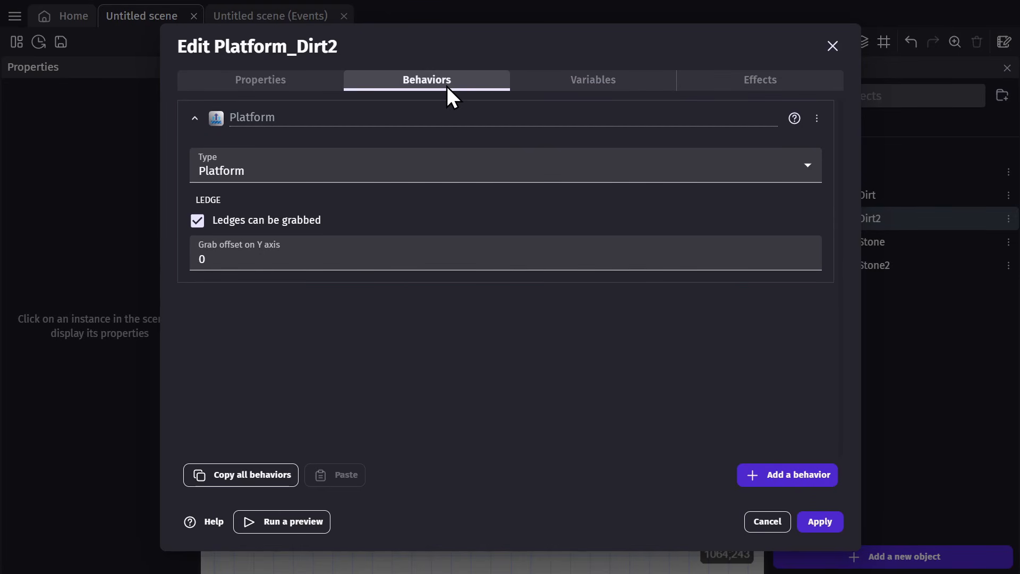
pyautogui.click(810, 526)
# Duplicate the Platform_Stone2 object.
pyautogui.rightClick(831, 267)
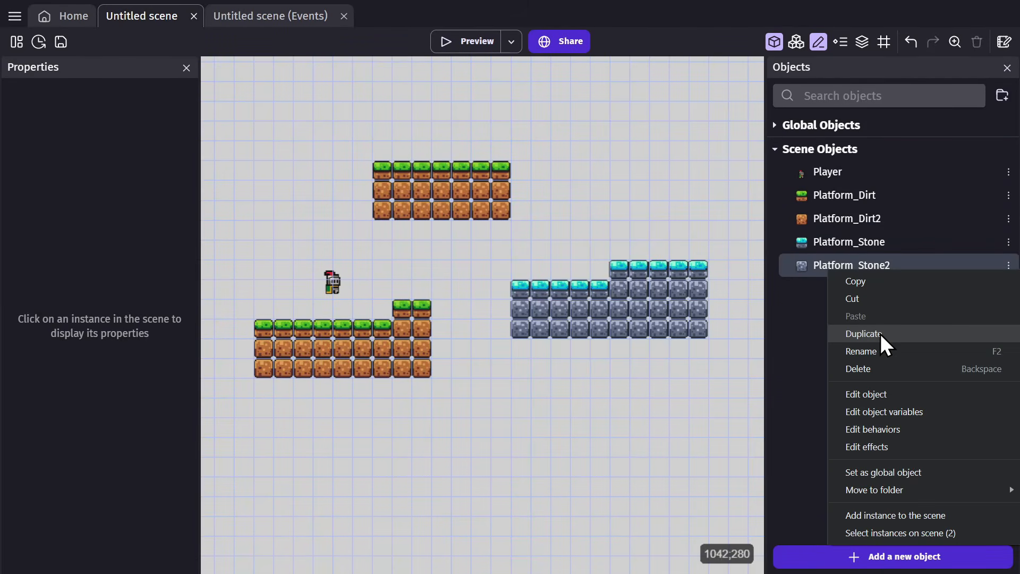
pyautogui.click(881, 334)
pyautogui.press('Return')
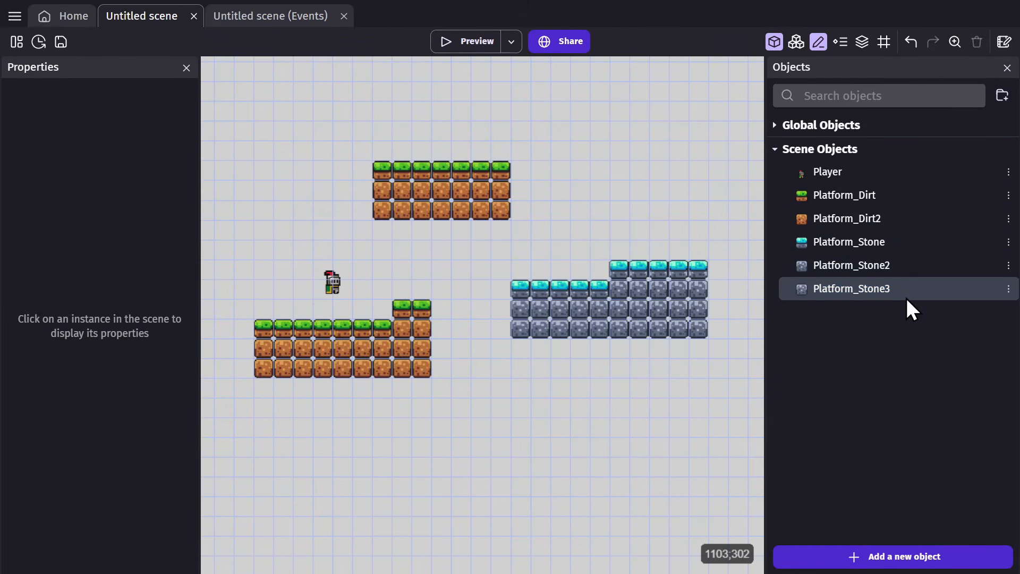
# Rename the copied object Platform_Bridge and replace its image with Platform_Bridge.png from Modified Assets.
pyautogui.doubleClick(894, 289)
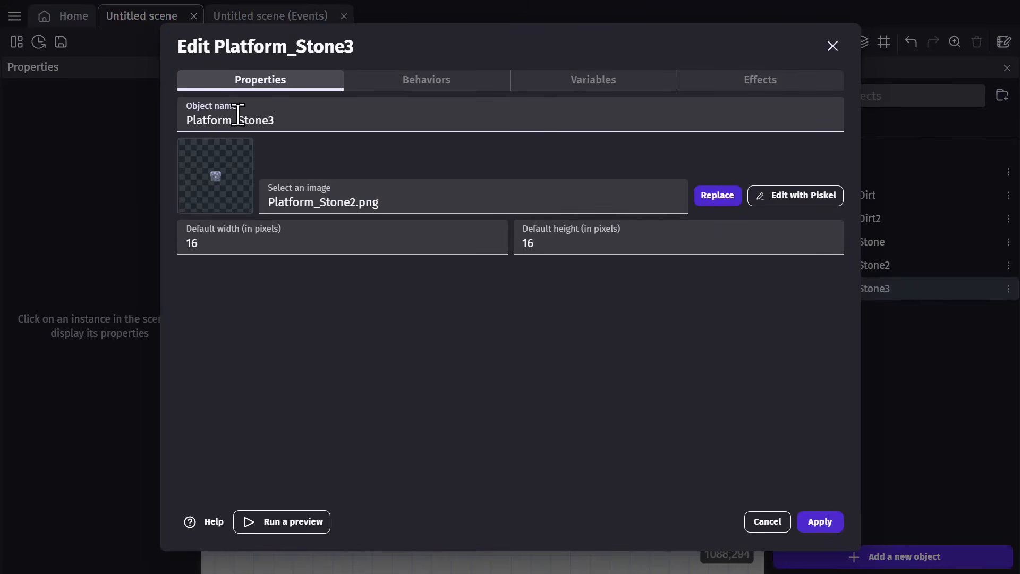
pyautogui.click(422, 191)
pyautogui.scroll(-12, 683, 308)
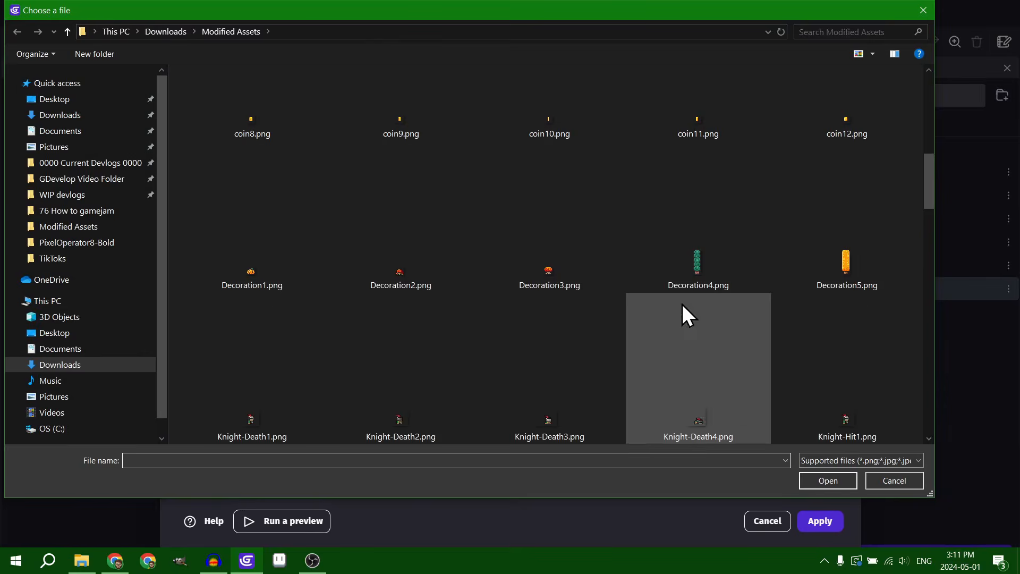
pyautogui.scroll(-4, 849, 243)
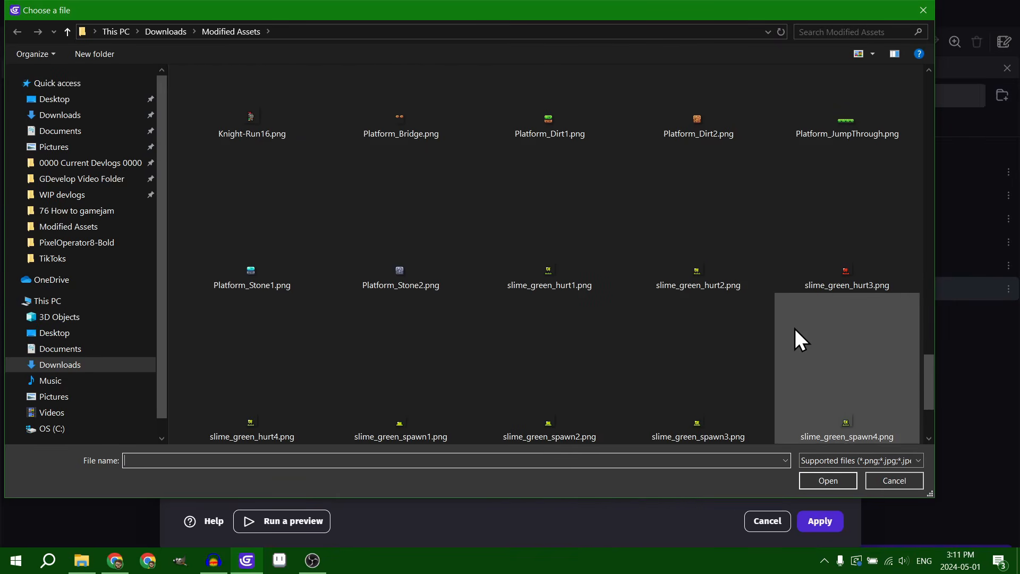
pyautogui.doubleClick(670, 266)
pyautogui.click(616, 285)
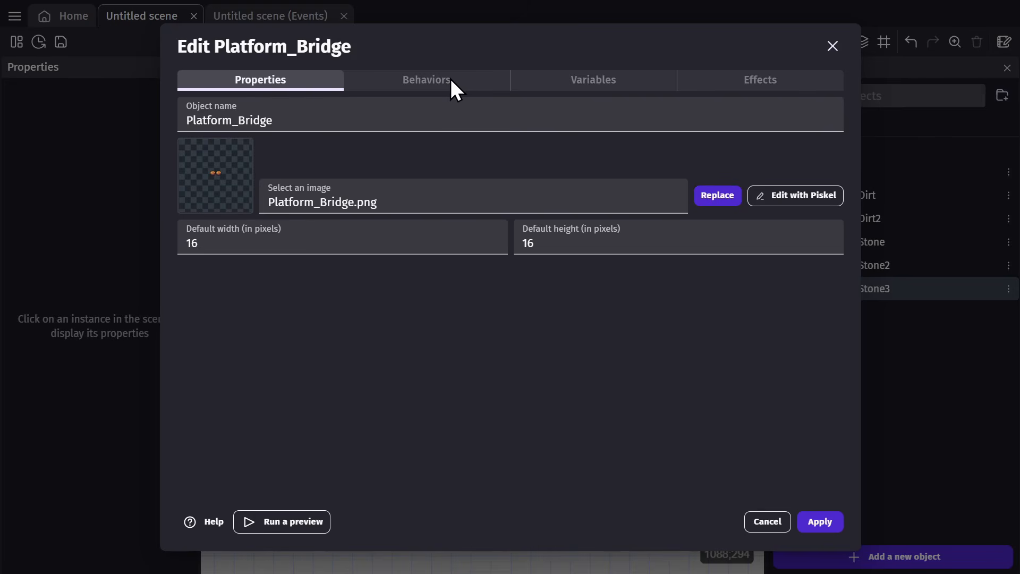
# Set the Platform behavior type of Platform_Bridge to Jumpthru platform and apply the change.
pyautogui.click(450, 78)
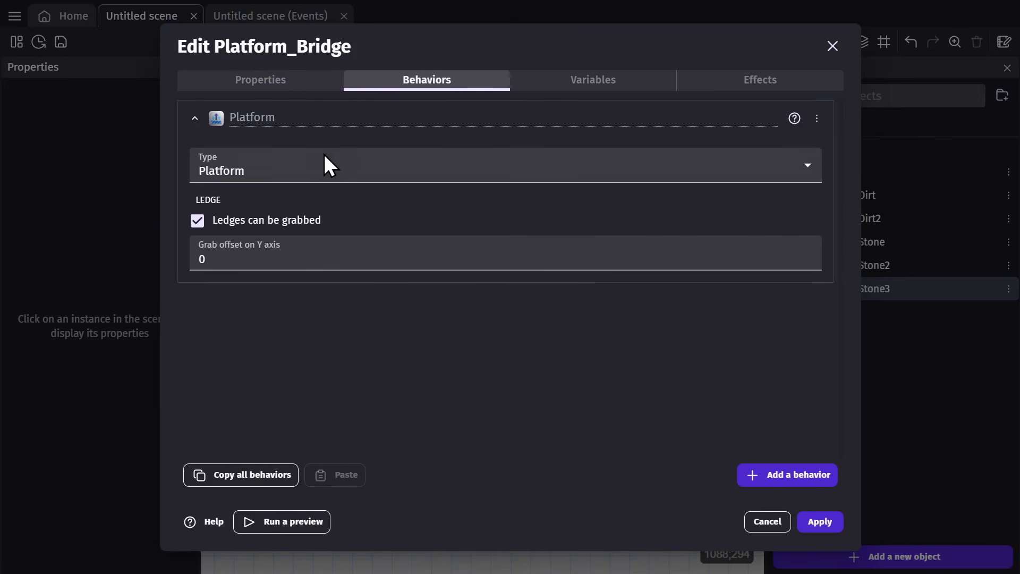
pyautogui.click(287, 161)
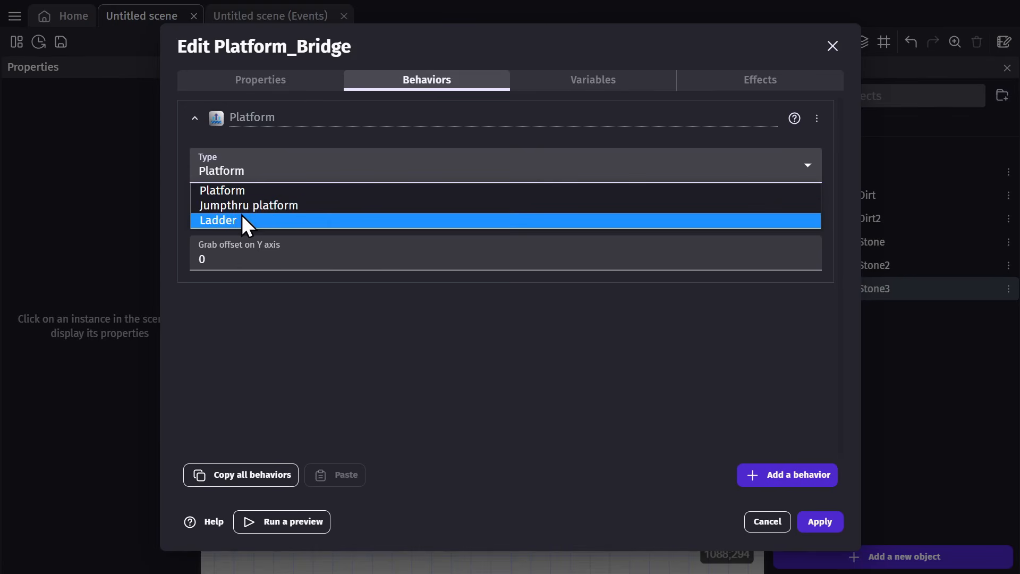
pyautogui.click(260, 207)
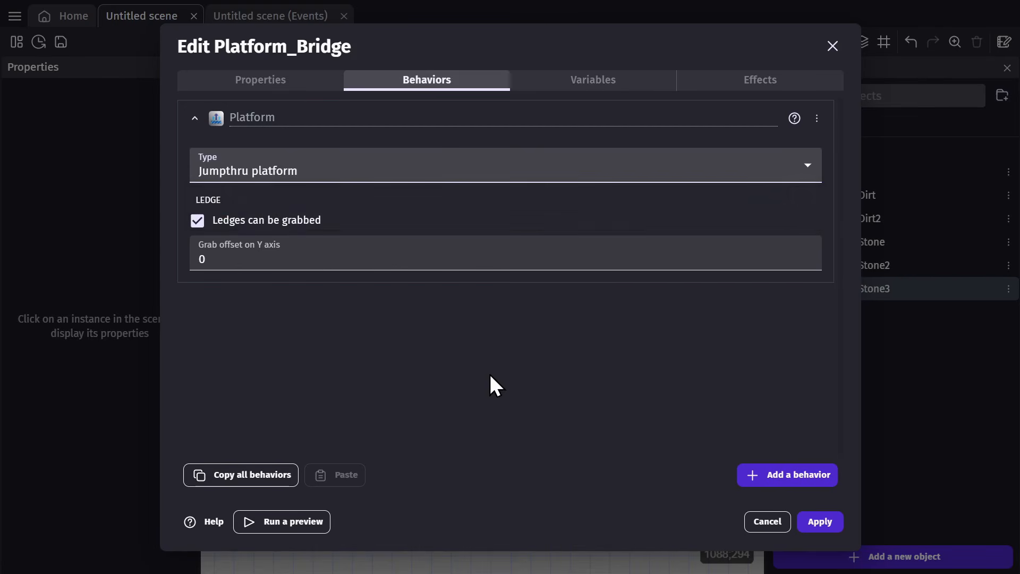
pyautogui.press('Return')
# Move the Player down onto the grass row and place a four-tile-wide Platform_Bridge above it at X 608, Y 288.
pyautogui.moveTo(328, 273); pyautogui.dragTo(296, 279)
pyautogui.moveTo(331, 285); pyautogui.dragTo(383, 286)
pyautogui.click(325, 298)
pyautogui.click(304, 283)
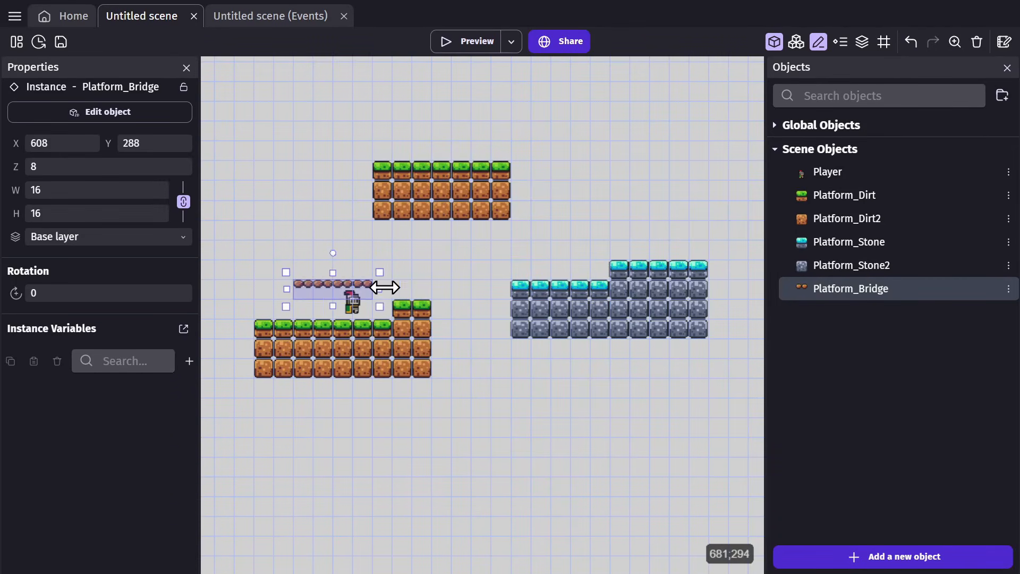
pyautogui.click(393, 294)
pyautogui.scroll(2, 393, 294)
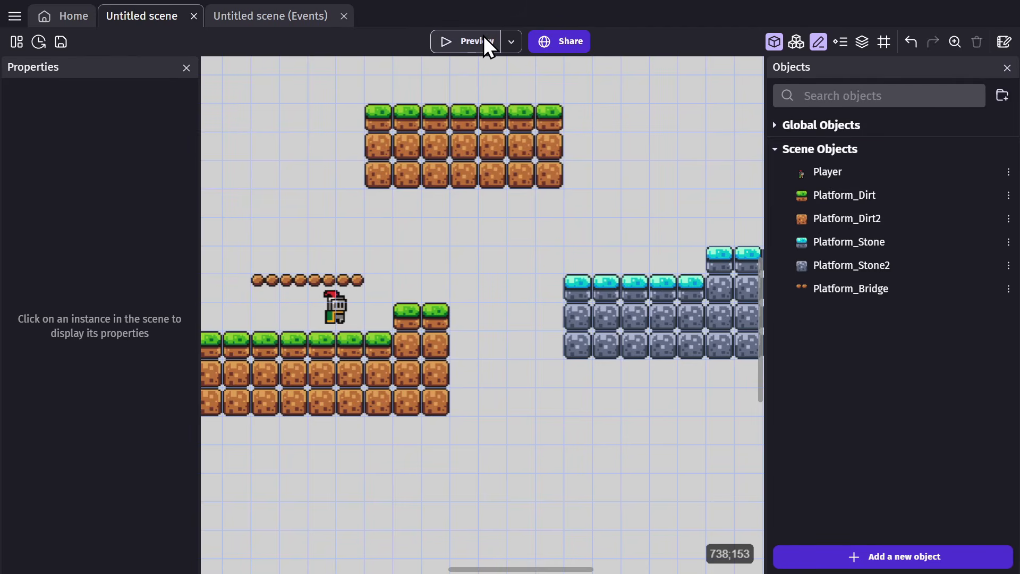
# Preview the game and test jumping the knight up through the bridge and walking along it.
pyautogui.click(481, 37)
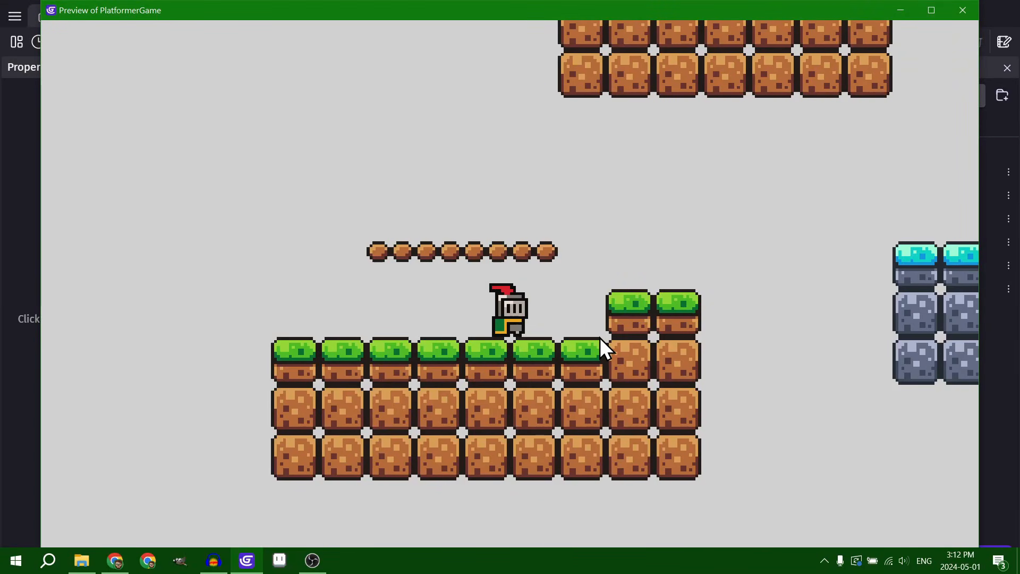
pyautogui.press('Left')
pyautogui.press('space')
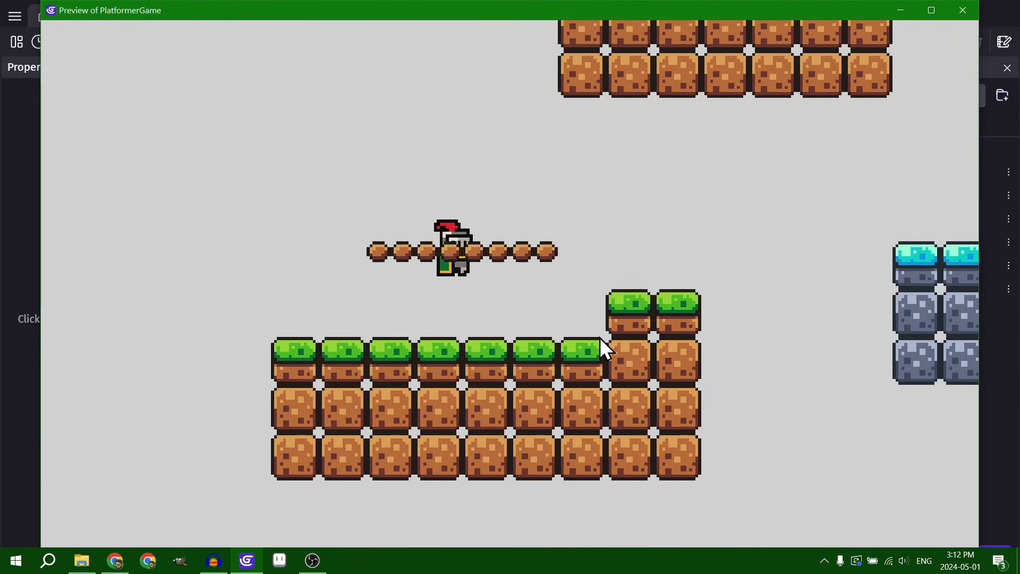
pyautogui.press('Right')
pyautogui.press('space')
pyautogui.press('Left')
pyautogui.press('space')
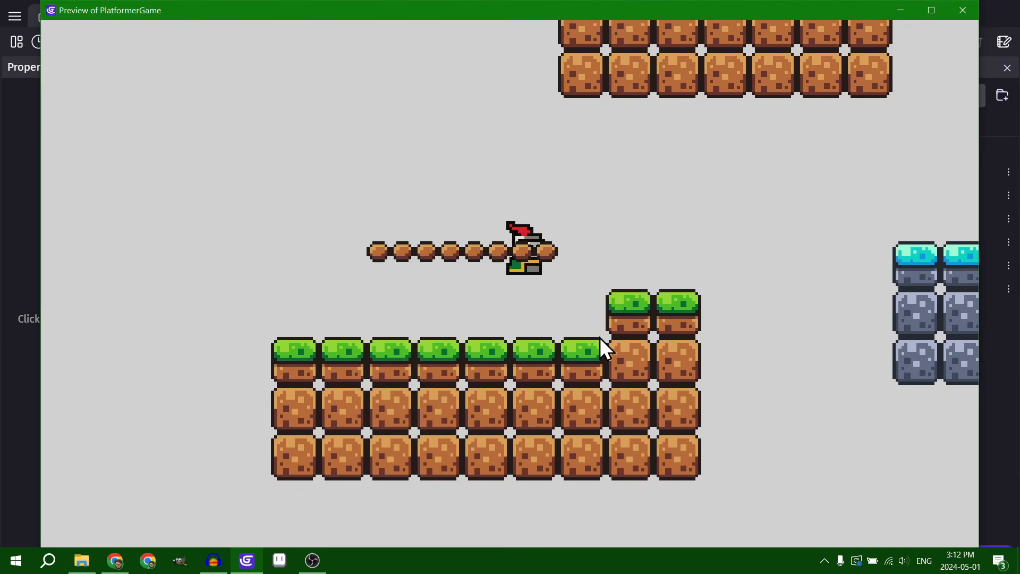
pyautogui.press('Right')
pyautogui.press('space')
pyautogui.press('Right')
pyautogui.press('Left')
pyautogui.press('space')
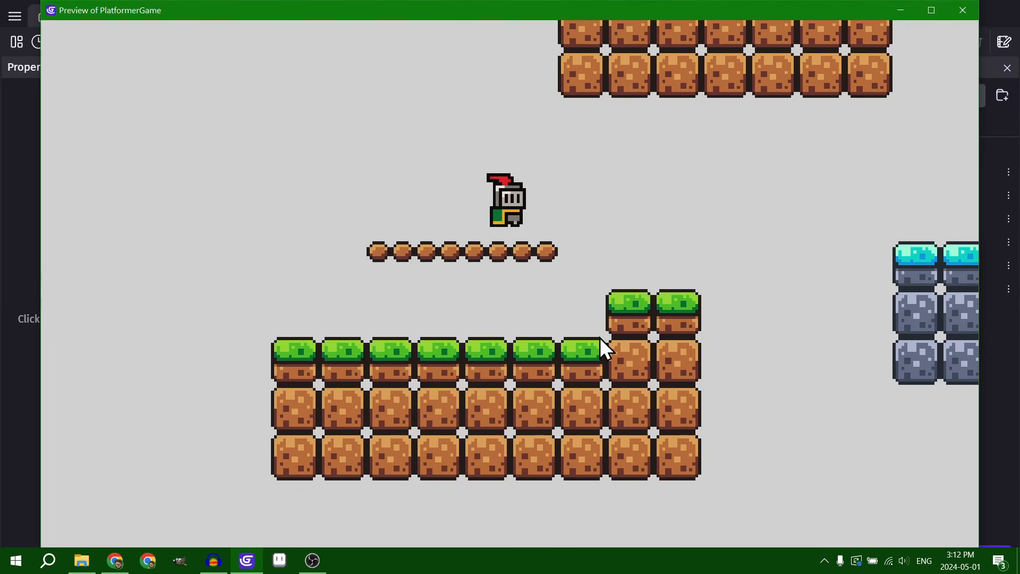
pyautogui.press('Right')
pyautogui.press('Left')
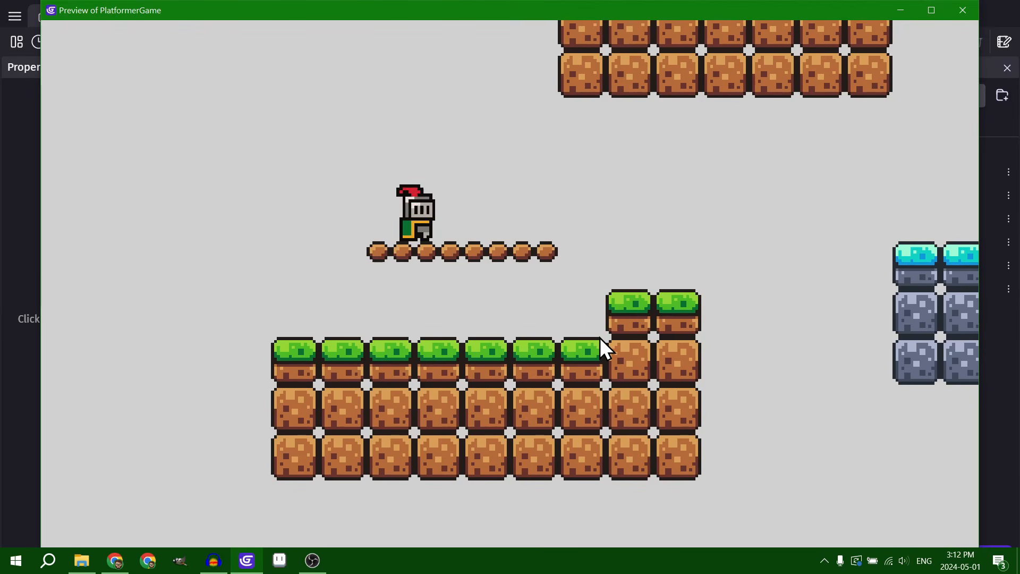
pyautogui.press('Right')
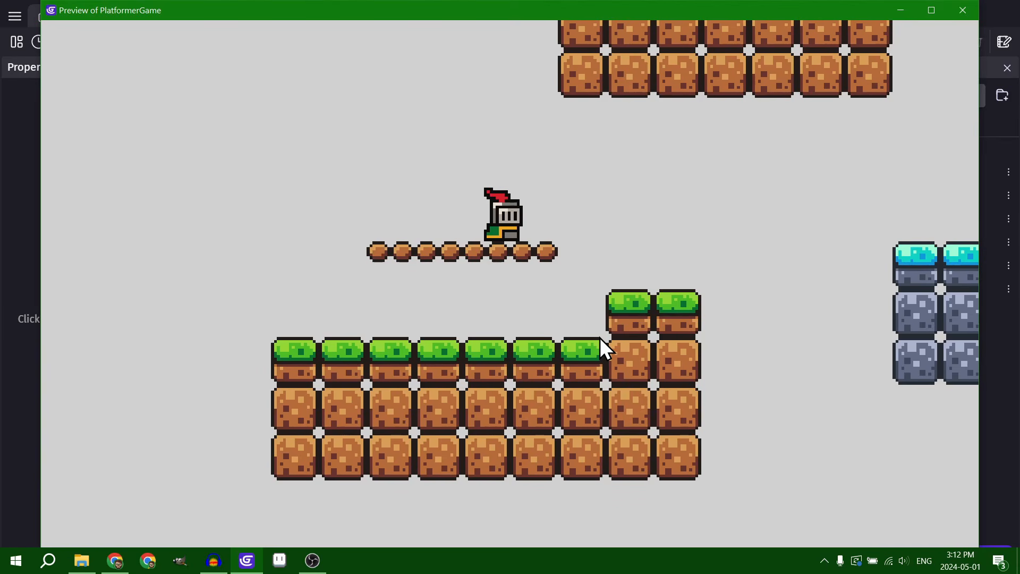
pyautogui.press('Down')
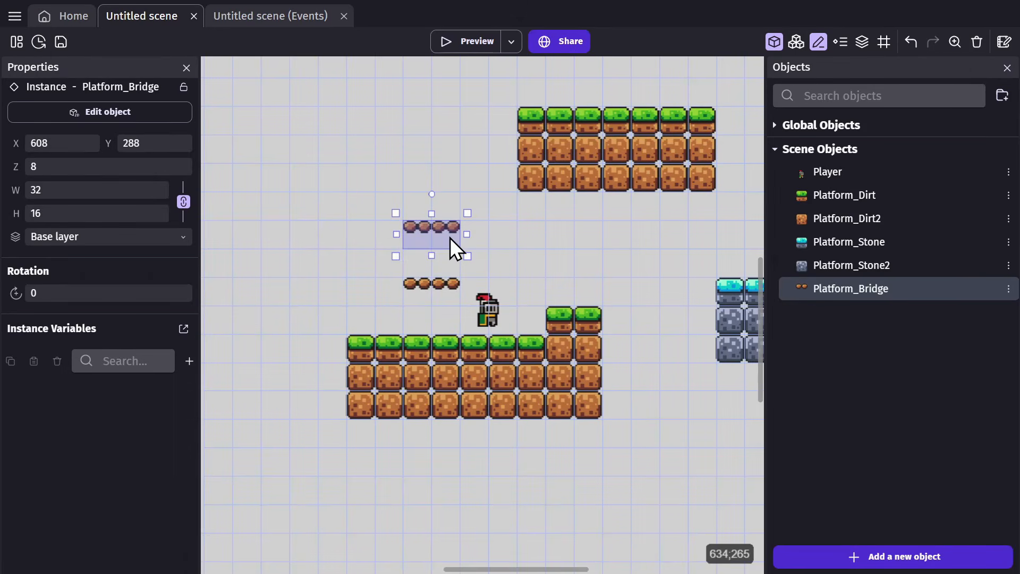
# Copy bridge pieces up to the floating dirt platform and across the gap between the lower dirt and stone platforms.
pyautogui.keyDown('ctrl'); pyautogui.moveTo(450, 238); pyautogui.dragTo(524, 121); pyautogui.keyUp('ctrl')
pyautogui.click(533, 59)
pyautogui.click(448, 243)
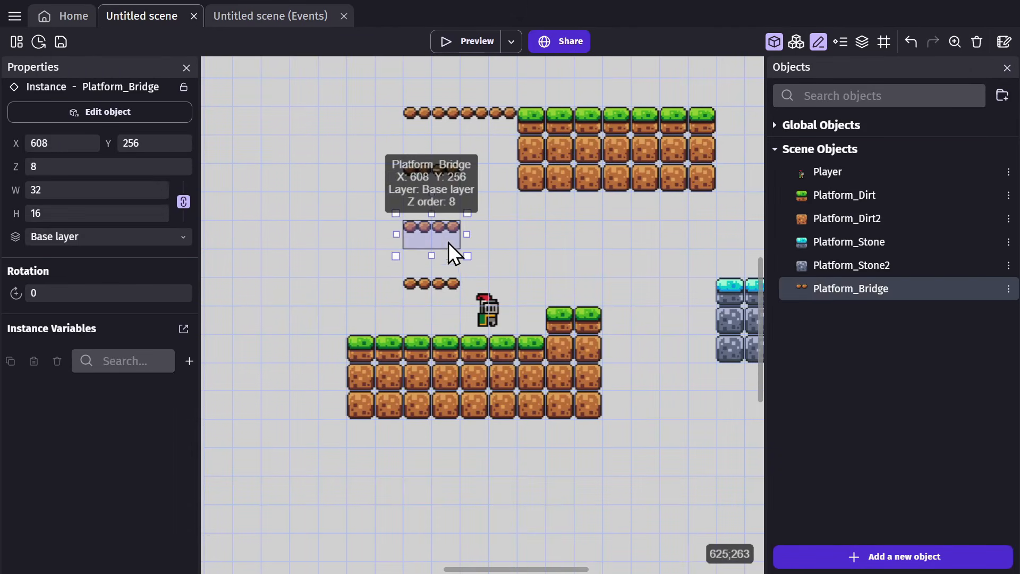
pyautogui.moveTo(449, 242); pyautogui.dragTo(343, 236, button='middle')
pyautogui.click(328, 111)
pyautogui.keyDown('ctrl'); pyautogui.moveTo(328, 110); pyautogui.dragTo(527, 308); pyautogui.keyUp('ctrl')
pyautogui.click(589, 204)
# Add the Smooth platformer camera behavior to the Player object.
pyautogui.doubleClick(369, 310)
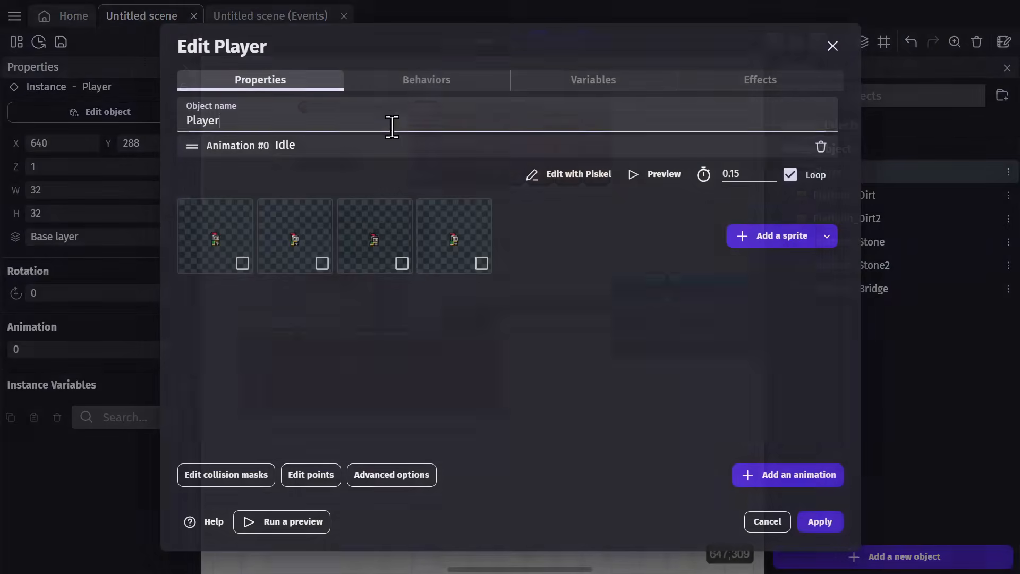
pyautogui.click(414, 81)
pyautogui.click(196, 116)
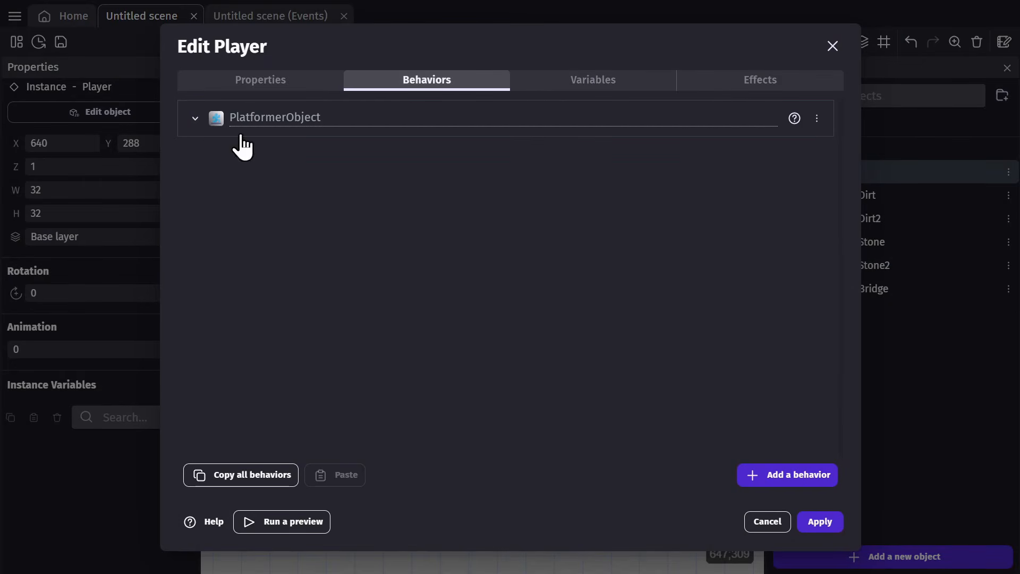
pyautogui.click(773, 471)
pyautogui.click(366, 81)
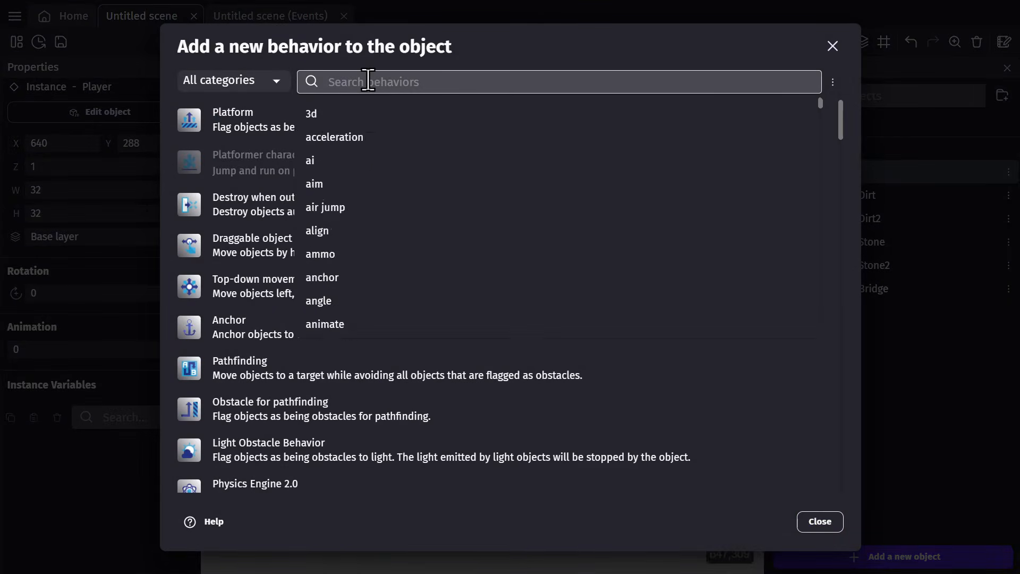
pyautogui.write('smooth')
pyautogui.click(424, 64)
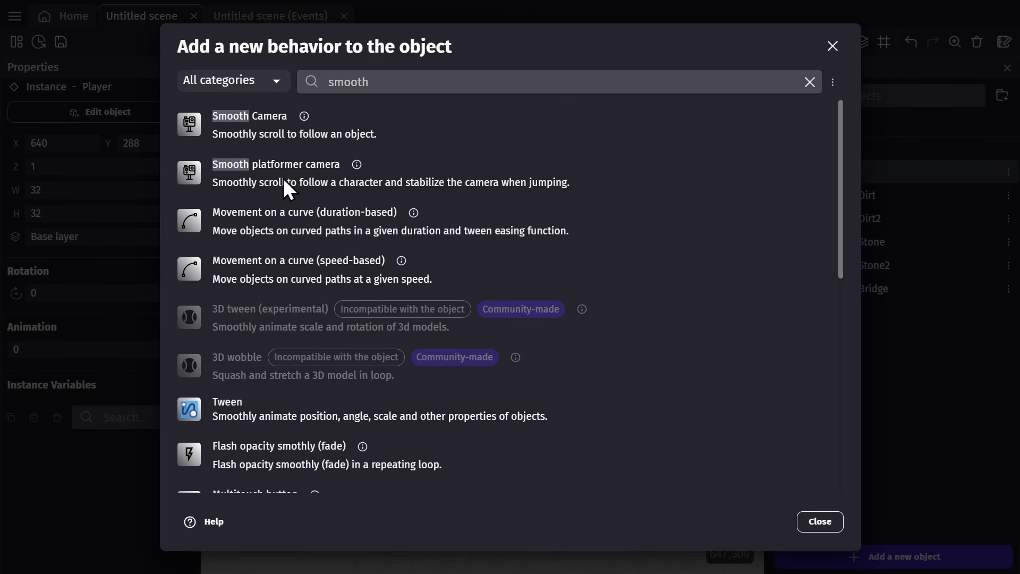
pyautogui.click(257, 172)
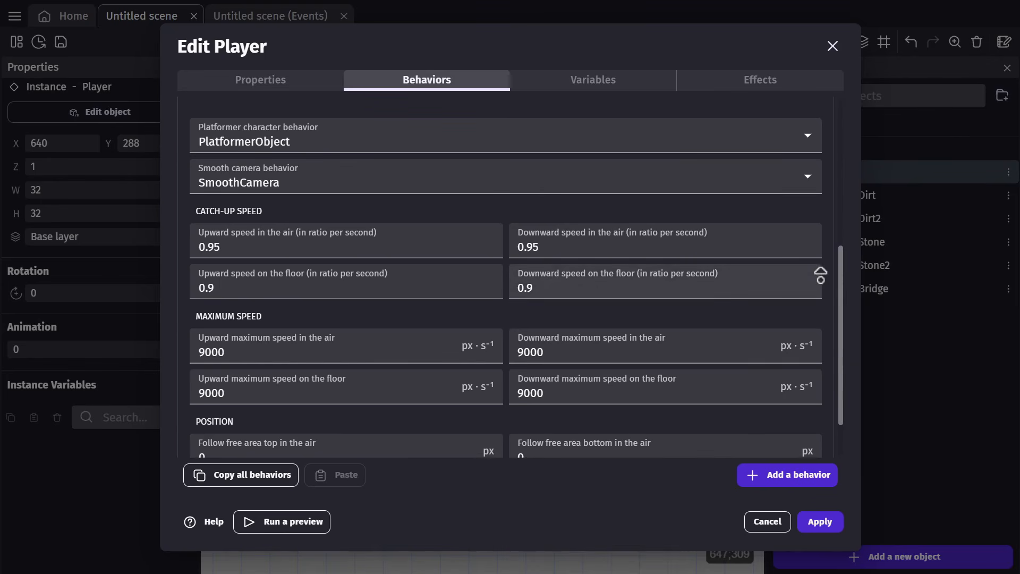
# Apply the Player's camera behavior and preview the game, jumping the knight up the stacked bridges to test the camera following.
pyautogui.click(820, 521)
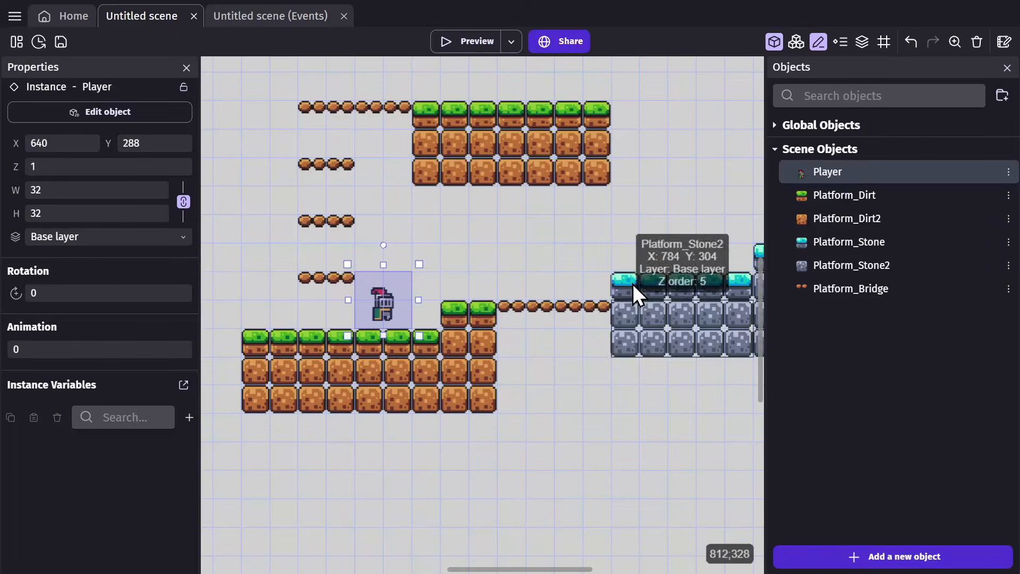
pyautogui.click(611, 188)
pyautogui.click(484, 40)
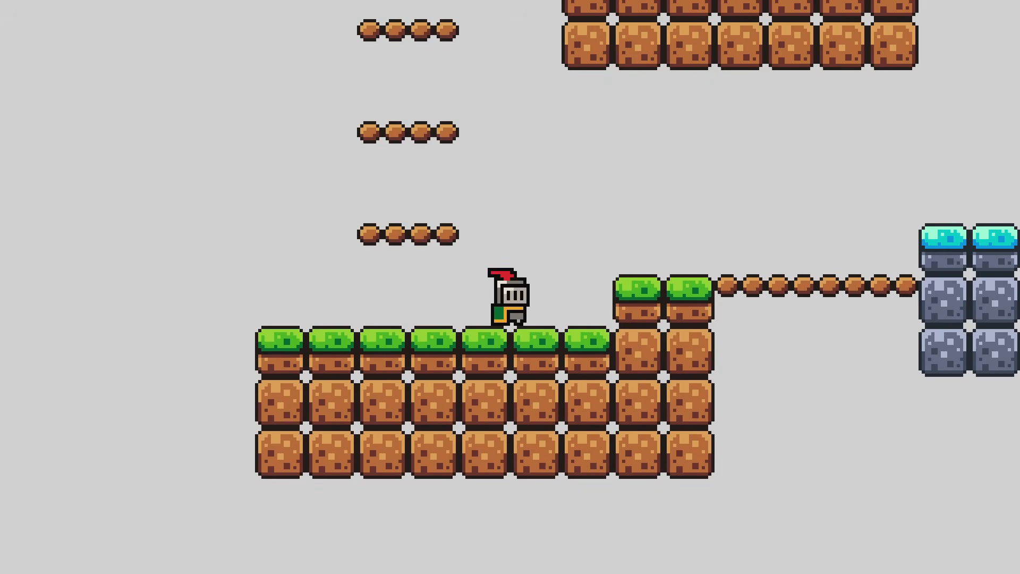
pyautogui.press('Right')
pyautogui.press('space')
pyautogui.press('Left')
pyautogui.press('space')
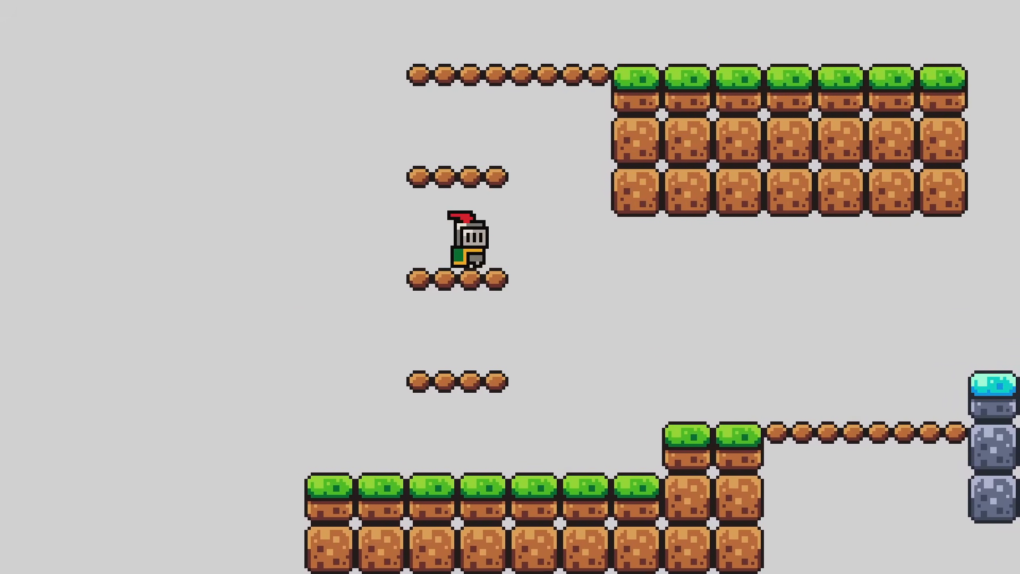
pyautogui.press('space')
pyautogui.press('space')
pyautogui.press('Right')
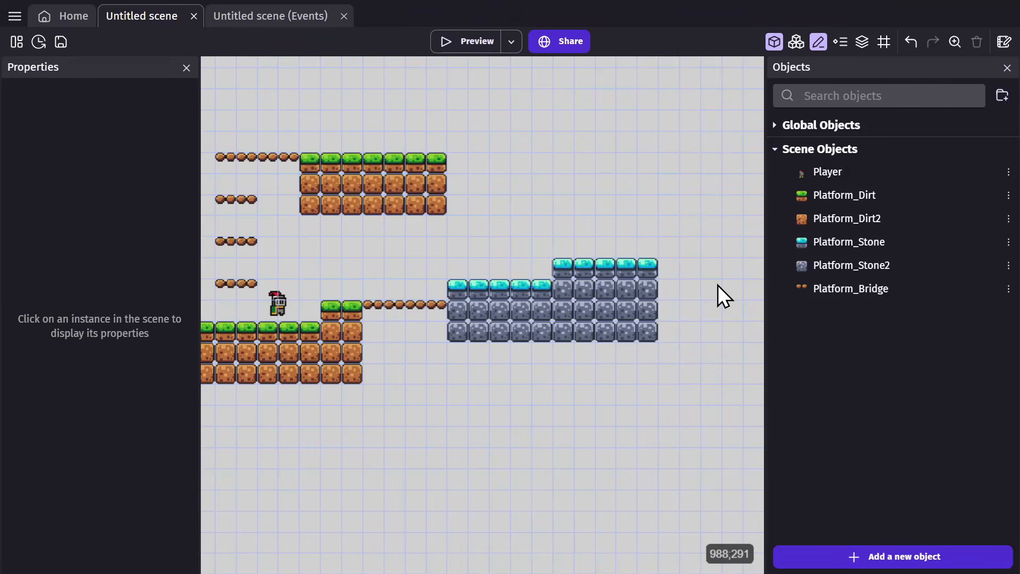
# Duplicate the Platform_Bridge object and name the copy Platform_Moving.
pyautogui.rightClick(871, 291)
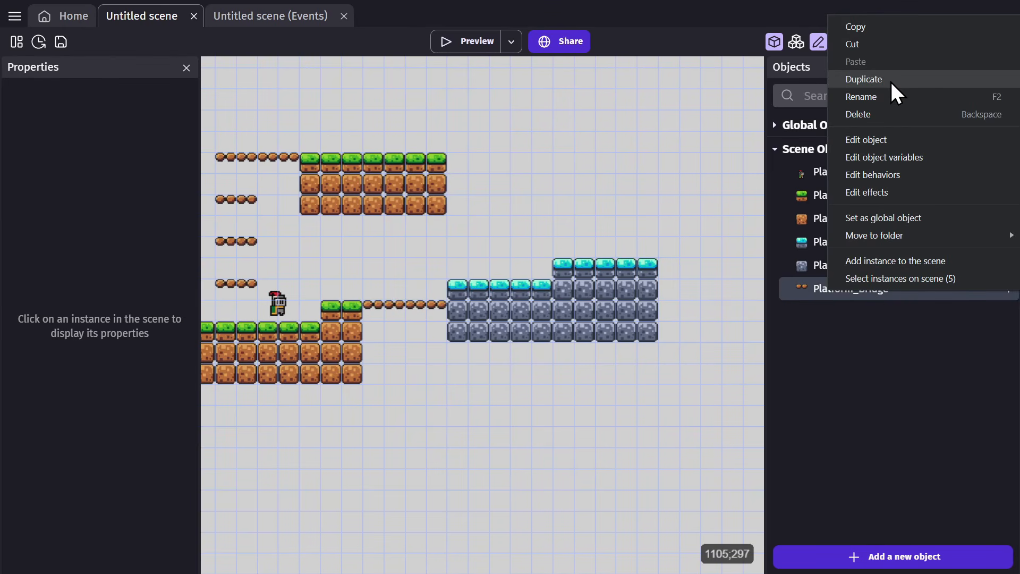
pyautogui.click(891, 80)
pyautogui.click(885, 312)
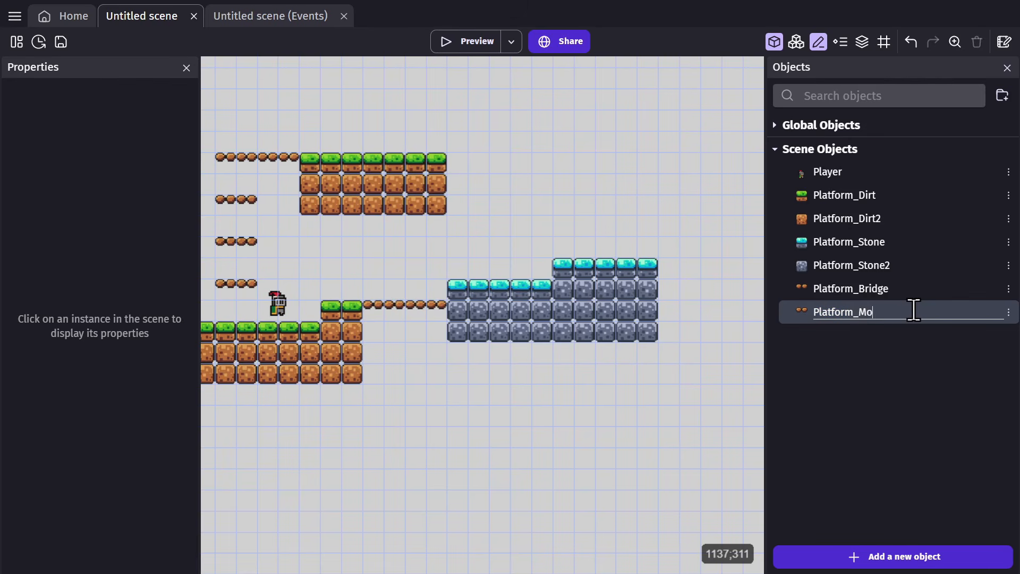
# Replace the image of Platform_Moving with the file Platform_JumpThrough.png.
pyautogui.doubleClick(841, 319)
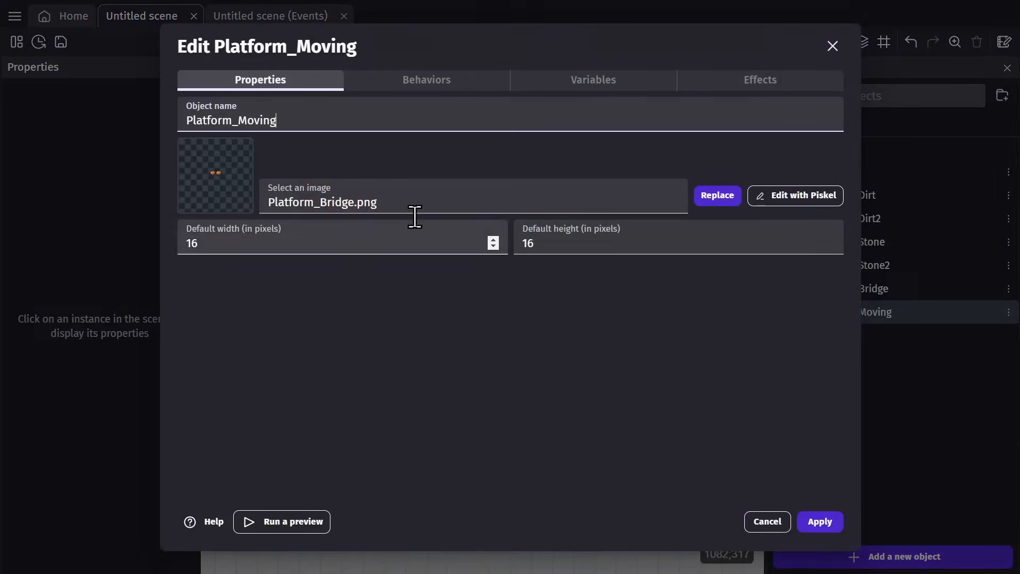
pyautogui.click(413, 216)
pyautogui.scroll(-5, 765, 285)
pyautogui.click(846, 402)
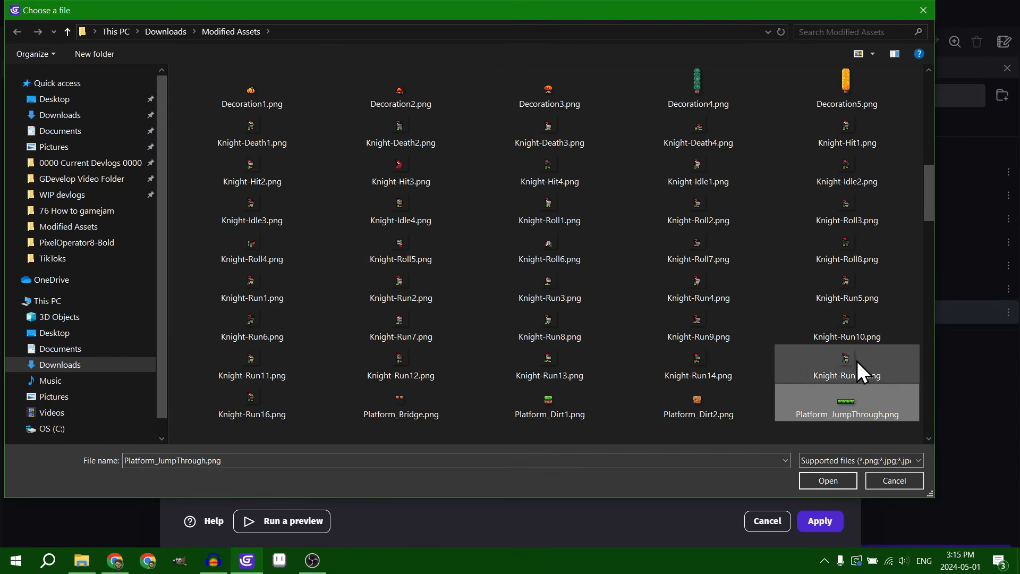
pyautogui.click(829, 479)
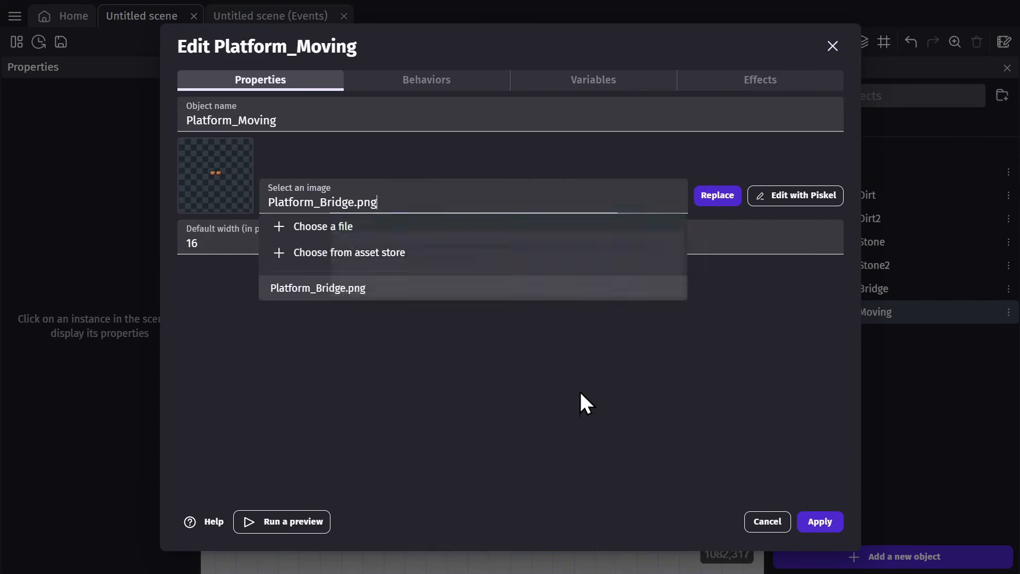
# Set Platform_Moving's default width to 32 and default height to 9 pixels, and apply the changes.
pyautogui.doubleClick(252, 239)
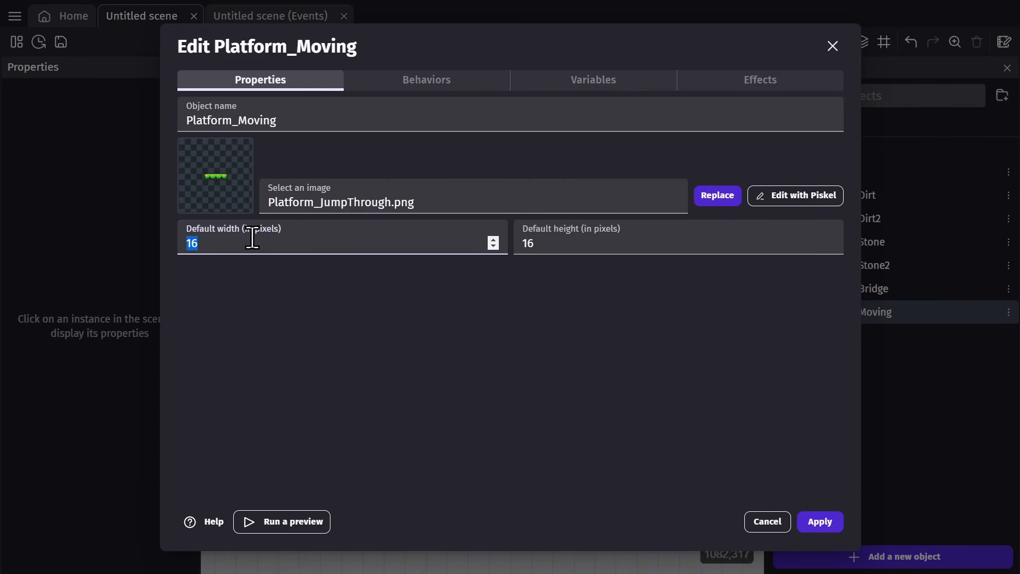
pyautogui.write('32')
pyautogui.press('Tab')
pyautogui.write('9')
pyautogui.click(820, 521)
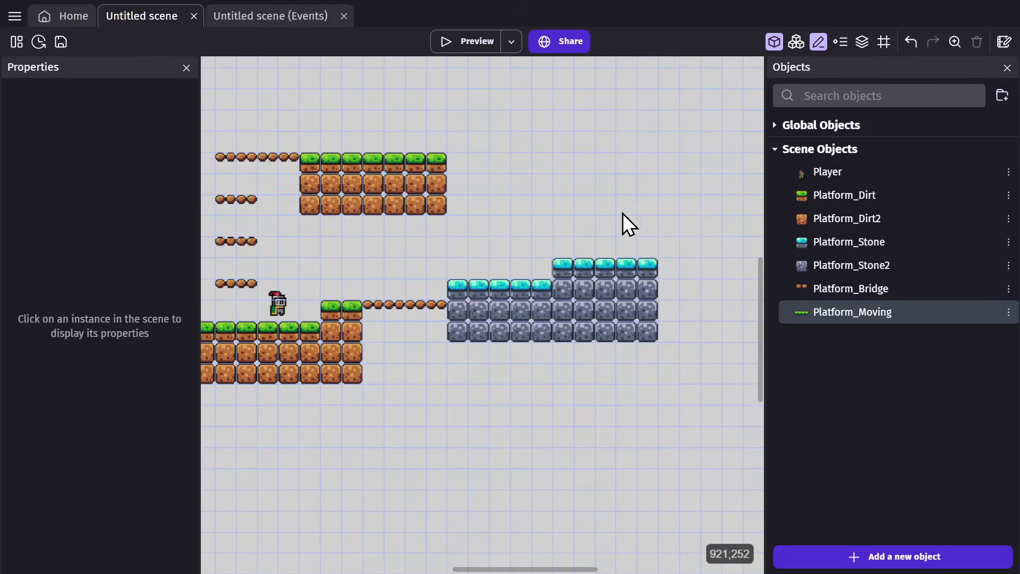
# Place a Platform_Moving instance at X 784, Y 192, flush with the end of the floating dirt platform's grass row.
pyautogui.keyDown('ctrl'); pyautogui.scroll(2, 478, 187); pyautogui.keyUp('ctrl')
pyautogui.moveTo(801, 310); pyautogui.dragTo(479, 160)
pyautogui.moveTo(479, 159); pyautogui.dragTo(337, 210, button='middle')
# Add the Rectangular movement behavior to Platform_Moving with a height of 0 px and apply it.
pyautogui.doubleClick(332, 206)
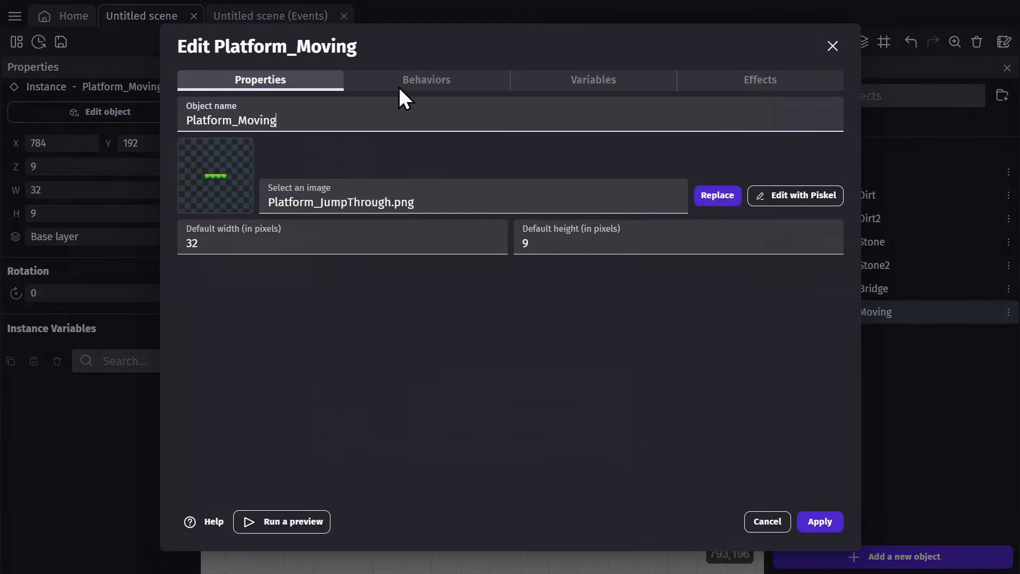
pyautogui.click(419, 84)
pyautogui.click(767, 473)
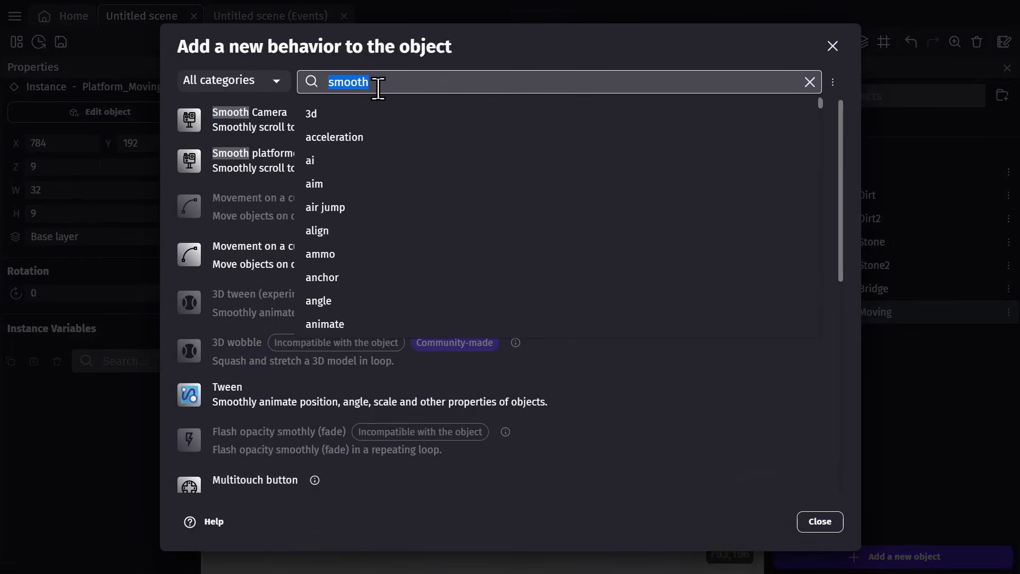
pyautogui.write('rectan')
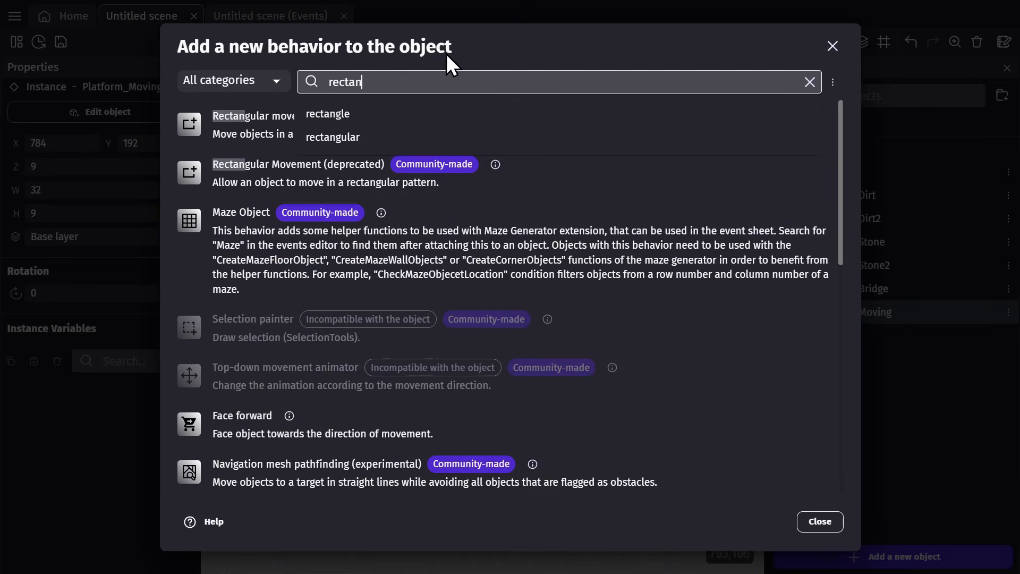
pyautogui.click(298, 126)
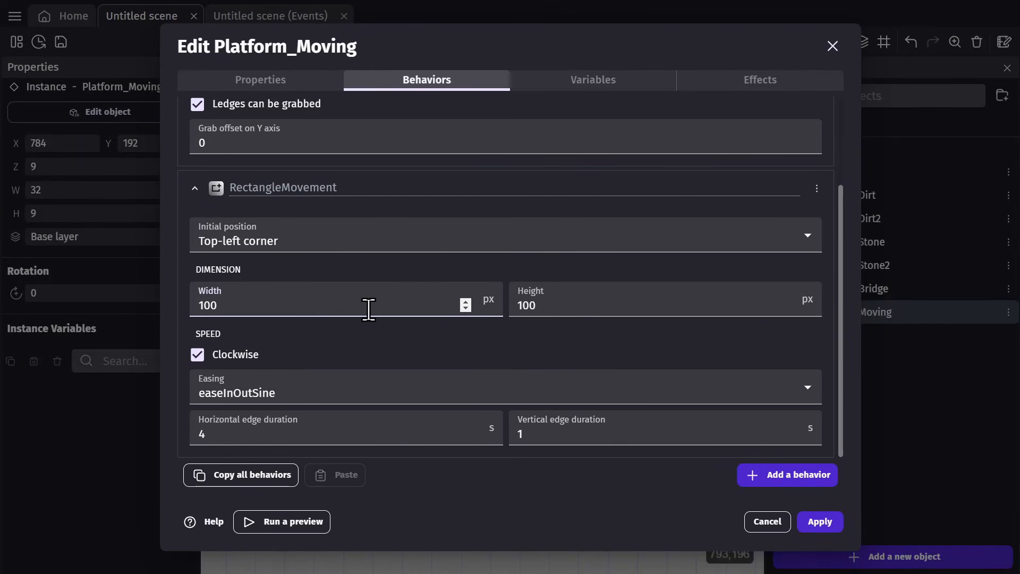
pyautogui.click(599, 304)
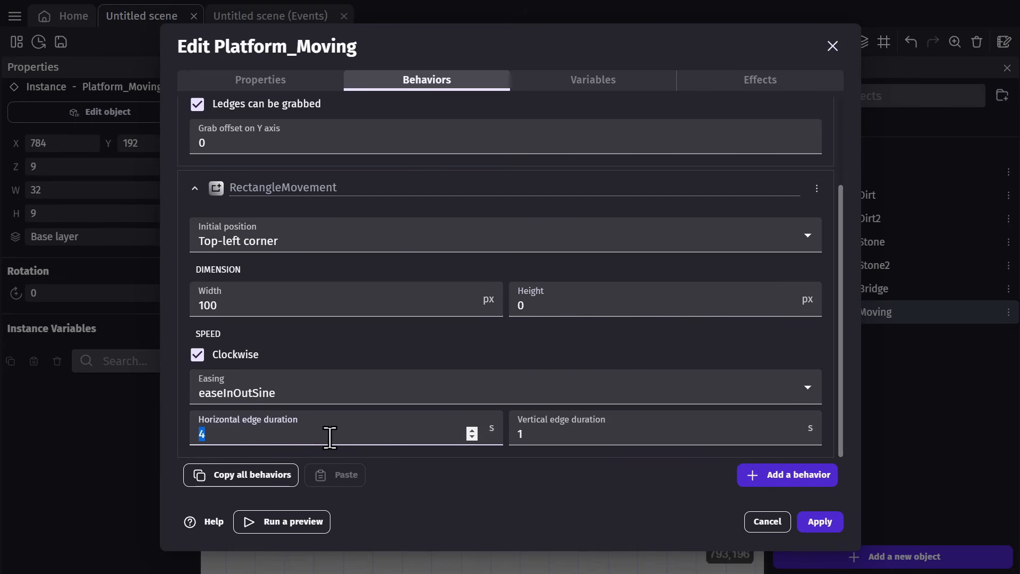
pyautogui.click(819, 522)
# Preview the game and jump the knight from the floating dirt platform toward the moving platform.
pyautogui.click(458, 235)
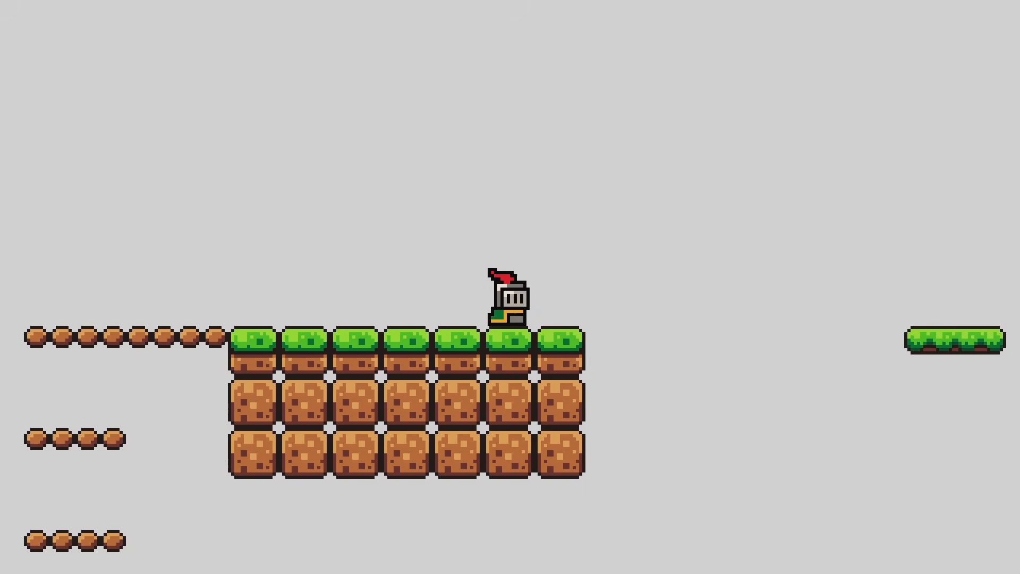
pyautogui.press('Right')
pyautogui.press('space')
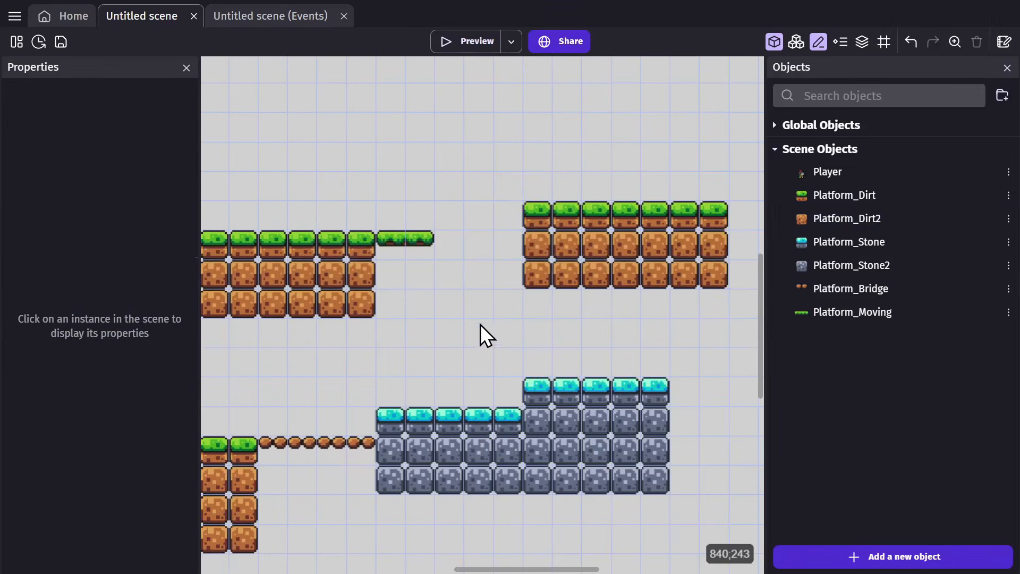
# Move the far floating dirt platform about five tiles farther away from the moving platform.
pyautogui.moveTo(480, 324); pyautogui.dragTo(599, 245)
pyautogui.click(346, 246)
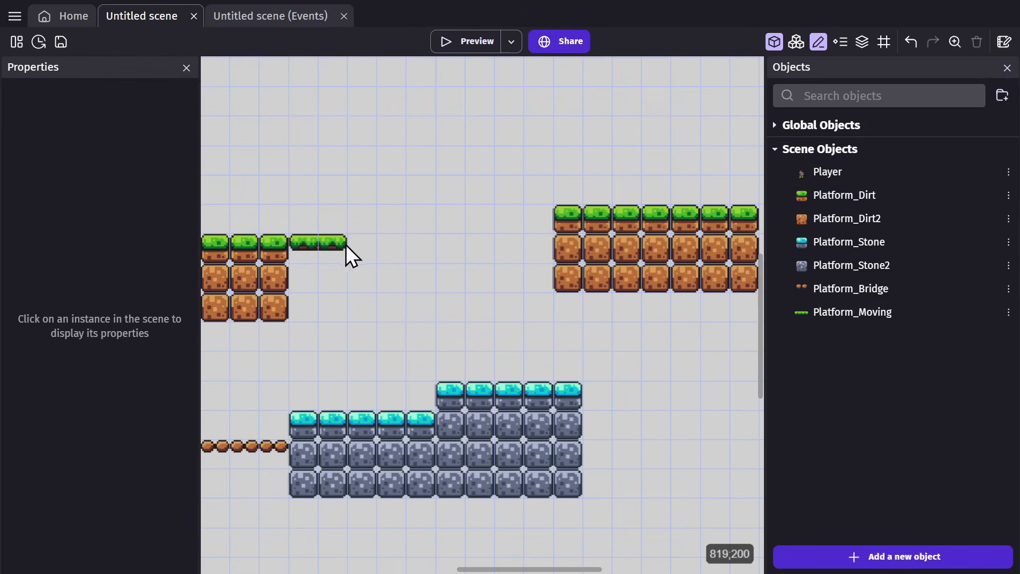
pyautogui.moveTo(494, 287); pyautogui.dragTo(371, 293, button='middle')
pyautogui.moveTo(362, 330); pyautogui.dragTo(564, 261)
pyautogui.moveTo(563, 261); pyautogui.dragTo(593, 260)
pyautogui.moveTo(413, 228); pyautogui.dragTo(666, 225, button='middle')
pyautogui.scroll(-3, 666, 225)
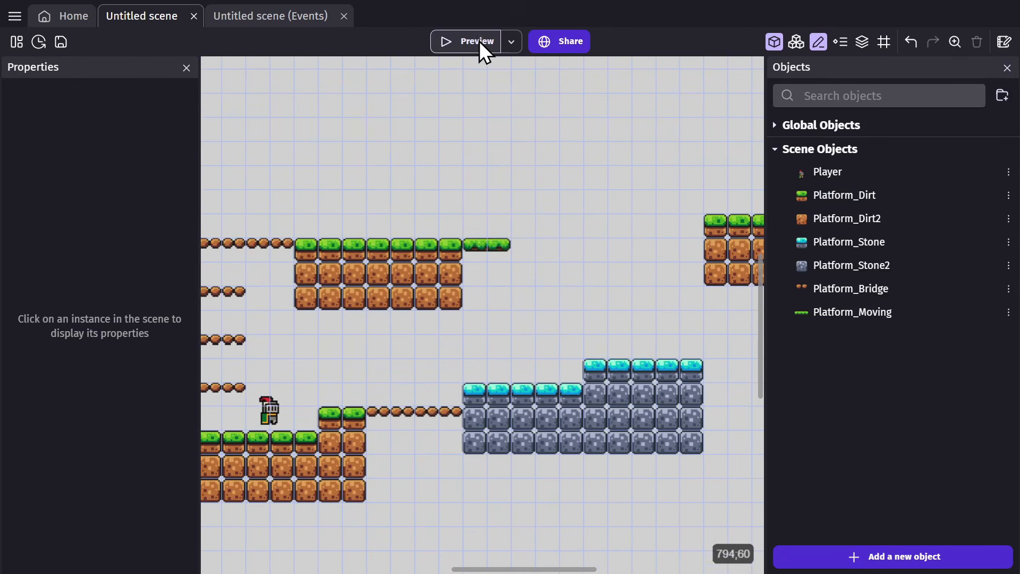
# Preview the game and ride the moving platform across the gap toward the far dirt platform.
pyautogui.click(480, 42)
pyautogui.press('Right')
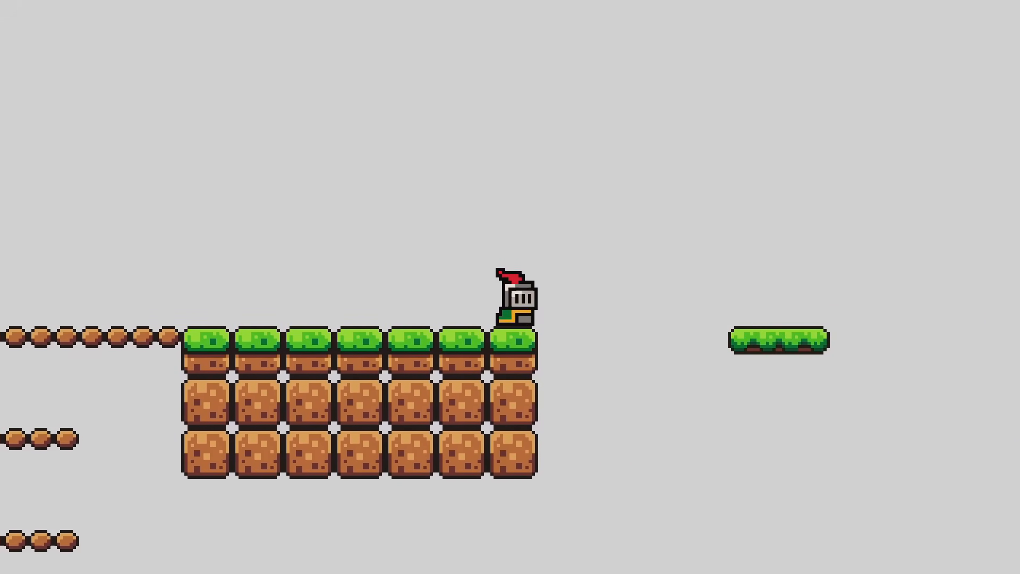
pyautogui.press('space')
pyautogui.press('Right')
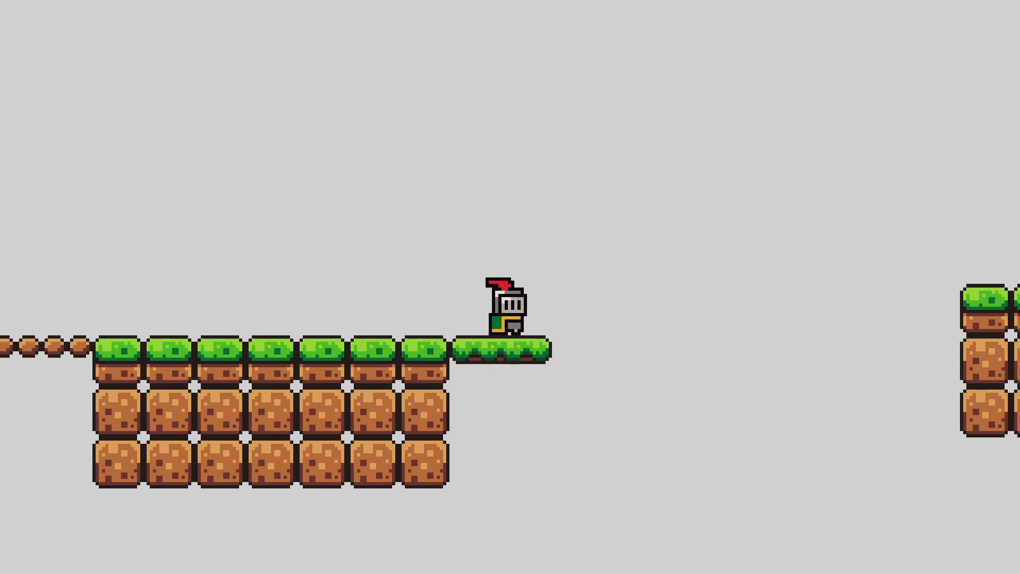
pyautogui.press('Right')
pyautogui.press('space')
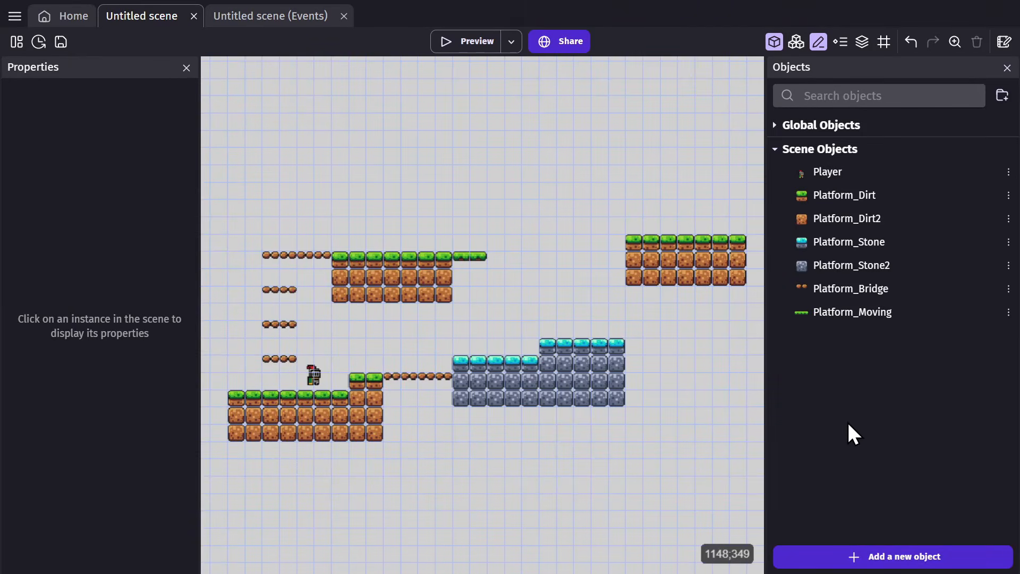
# Create a sprite object named Coin and import the coin images, starting with coin1.png, as its animation frames.
pyautogui.click(860, 561)
pyautogui.click(404, 152)
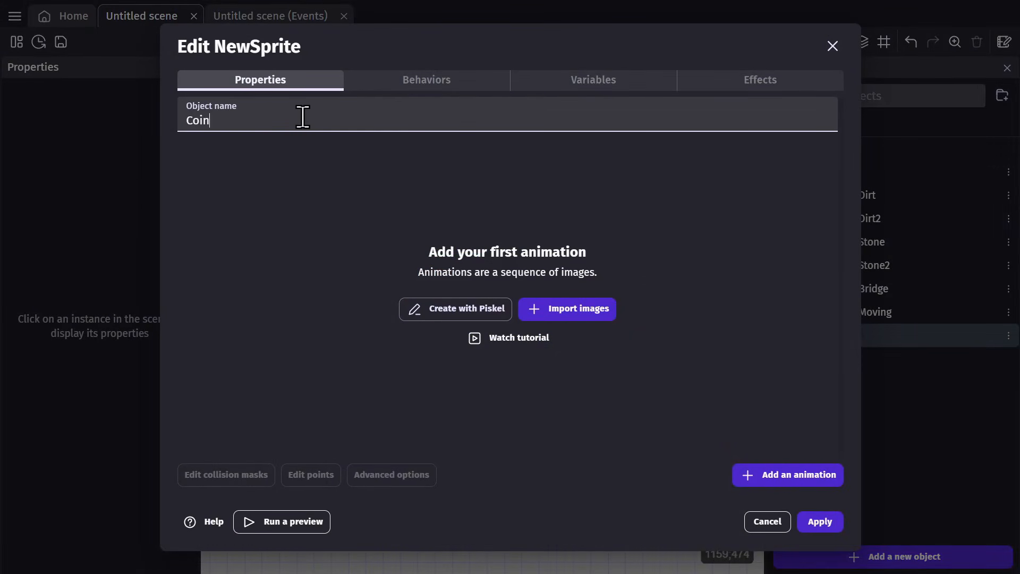
pyautogui.click(562, 310)
pyautogui.click(743, 351)
pyautogui.scroll(-5, 723, 265)
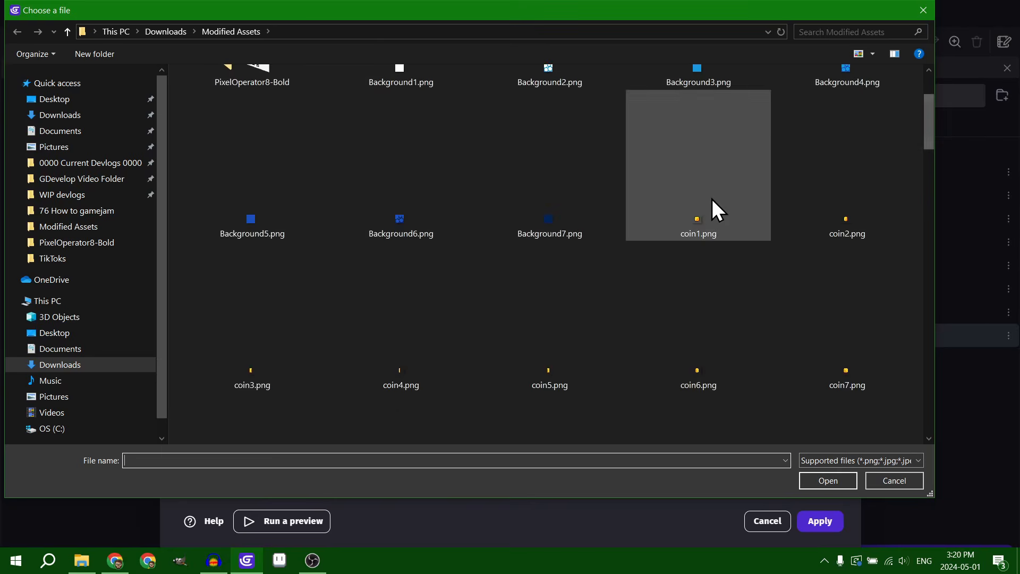
pyautogui.keyDown('shift'); pyautogui.click(838, 289); pyautogui.keyUp('shift')
pyautogui.press('Return')
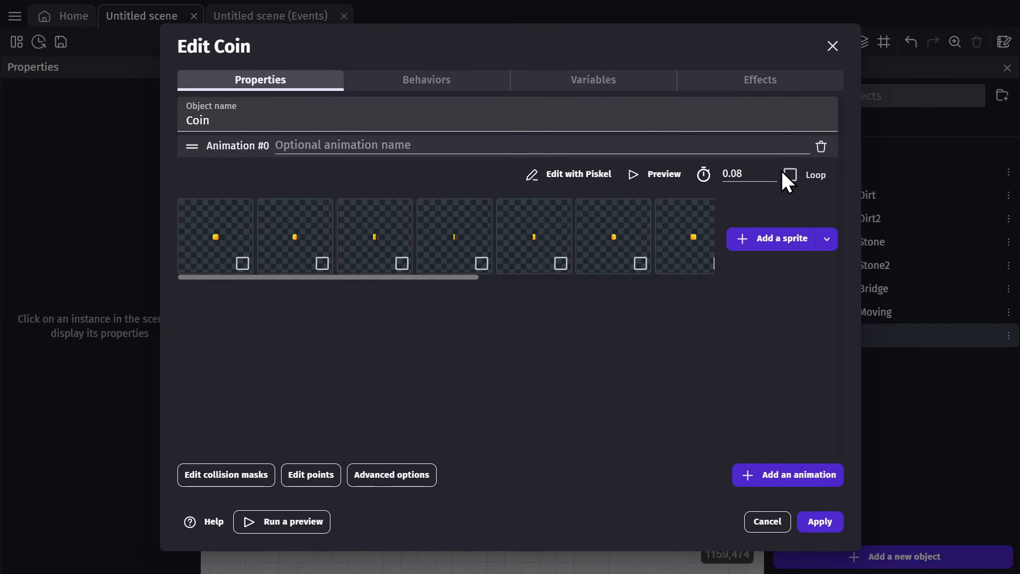
# Make the Coin animation loop and set its time between frames to 0.16 seconds, checking it in the animation preview.
pyautogui.click(790, 175)
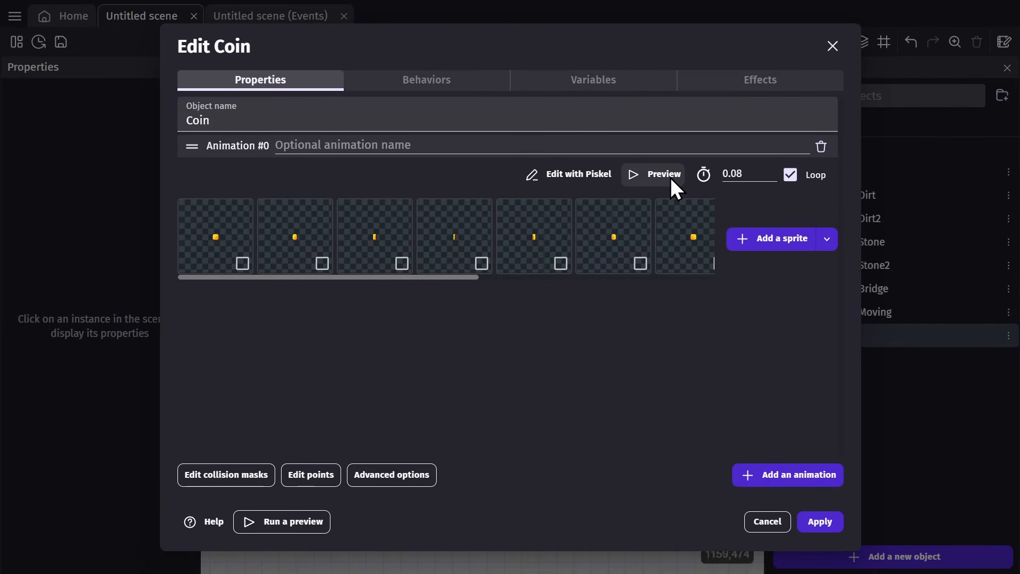
pyautogui.click(668, 176)
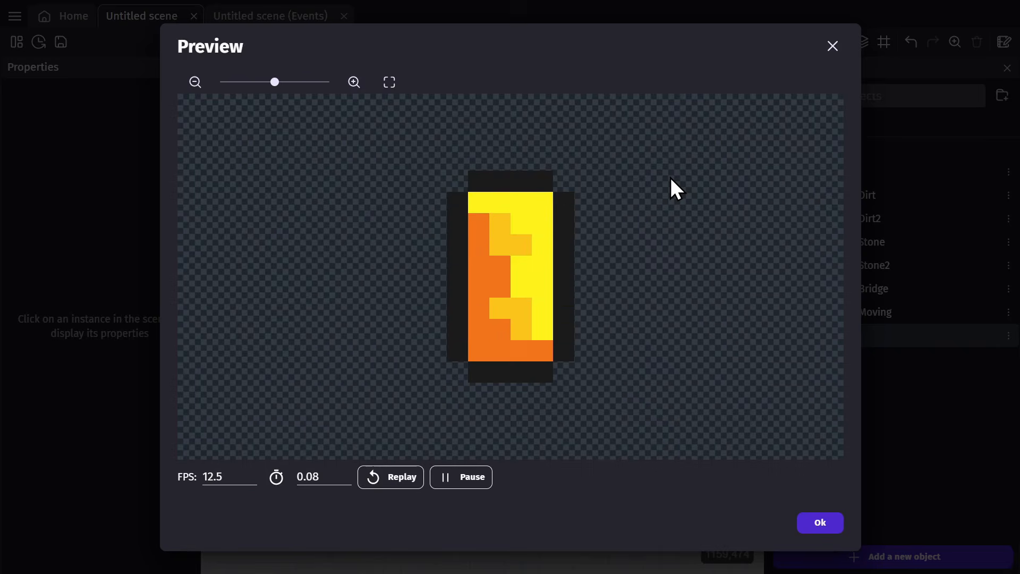
pyautogui.doubleClick(307, 475)
pyautogui.write('0.16')
pyautogui.click(403, 480)
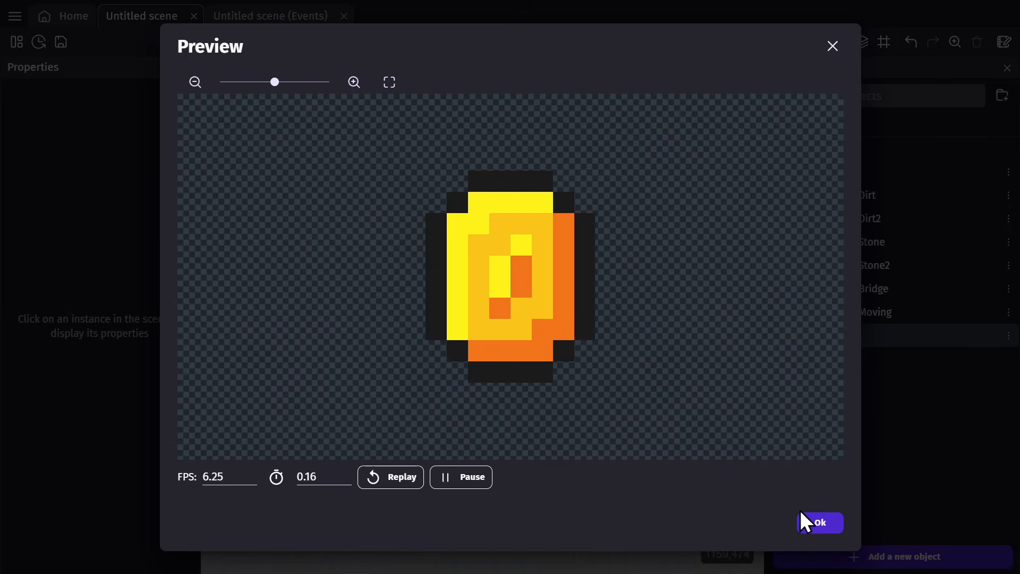
pyautogui.click(817, 526)
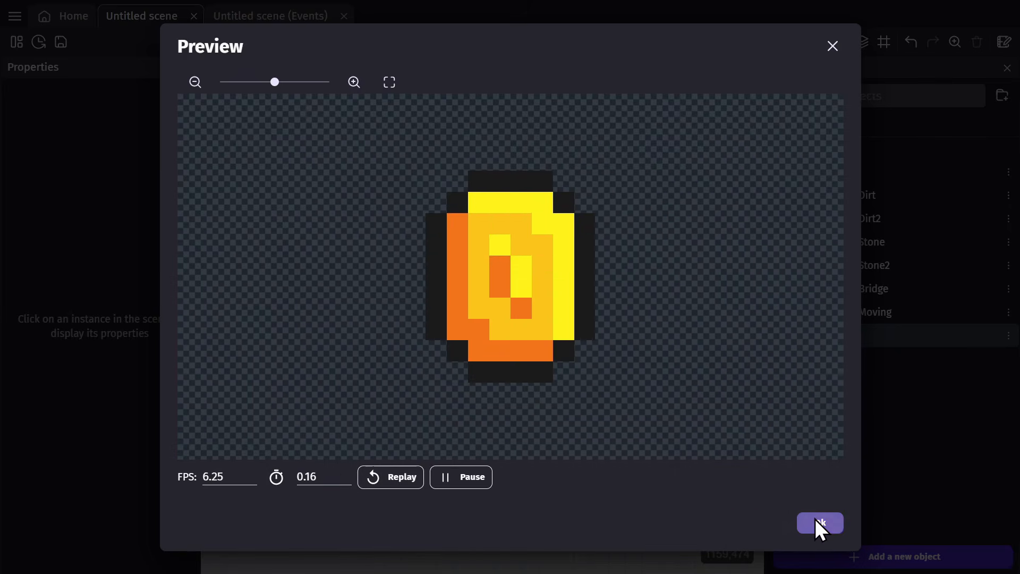
# Place a Coin on the lower stone ledge at X 800, Y 272 and copy it onto the dirt step, floating dirt platforms and upper stone ledge.
pyautogui.moveTo(828, 330); pyautogui.dragTo(474, 343)
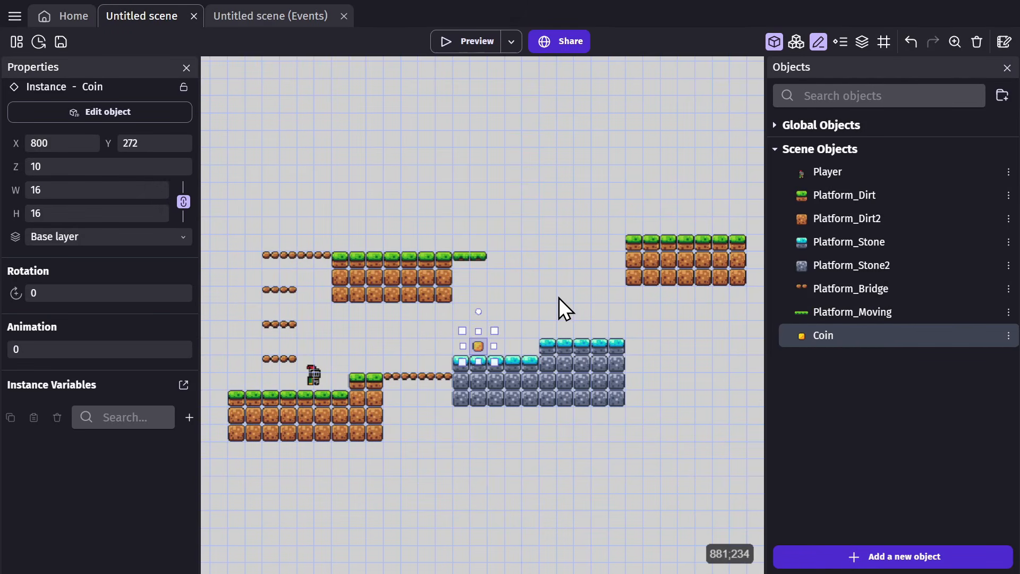
pyautogui.hotkey('ctrl', 'v')
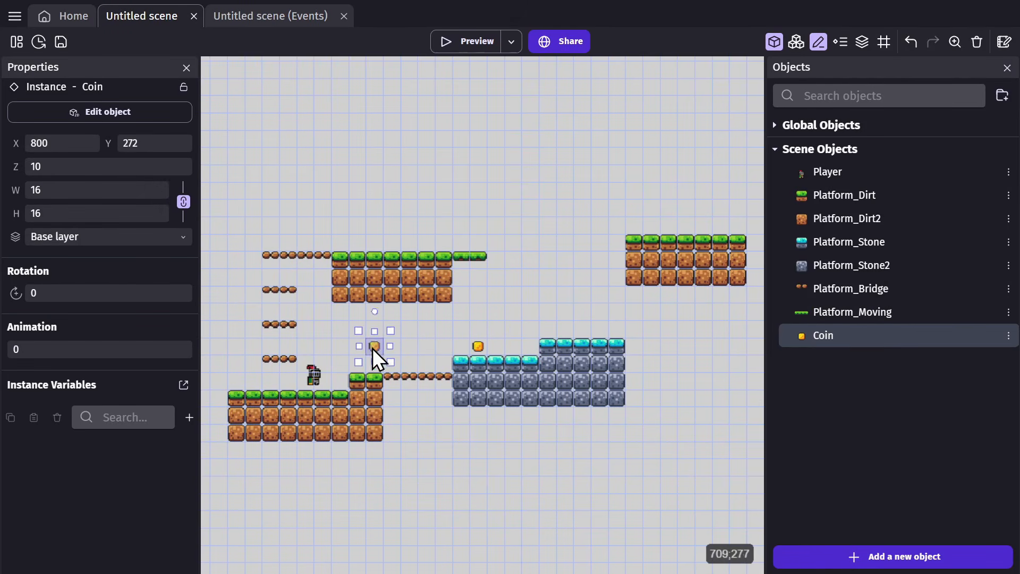
pyautogui.moveTo(356, 365); pyautogui.dragTo(669, 224)
pyautogui.scroll(-1, 339, 202)
pyautogui.click(673, 305)
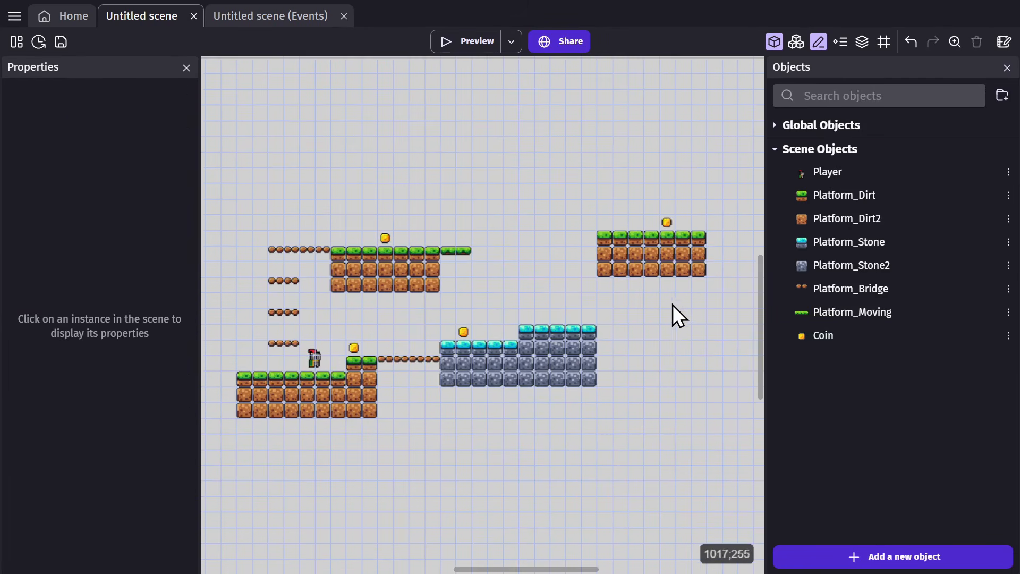
pyautogui.moveTo(672, 304); pyautogui.dragTo(640, 316, button='middle')
pyautogui.keyDown('ctrl'); pyautogui.moveTo(635, 235); pyautogui.dragTo(543, 331); pyautogui.keyUp('ctrl')
pyautogui.click(495, 240)
pyautogui.moveTo(495, 240); pyautogui.dragTo(519, 234, button='middle')
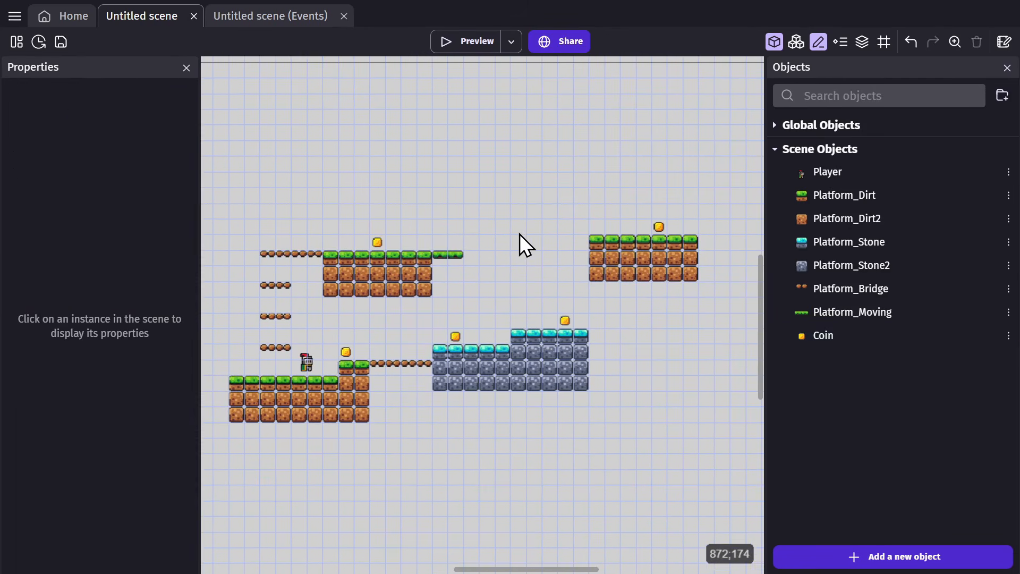
# Add a new scene event with a Collision condition between Player and Coin.
pyautogui.click(283, 17)
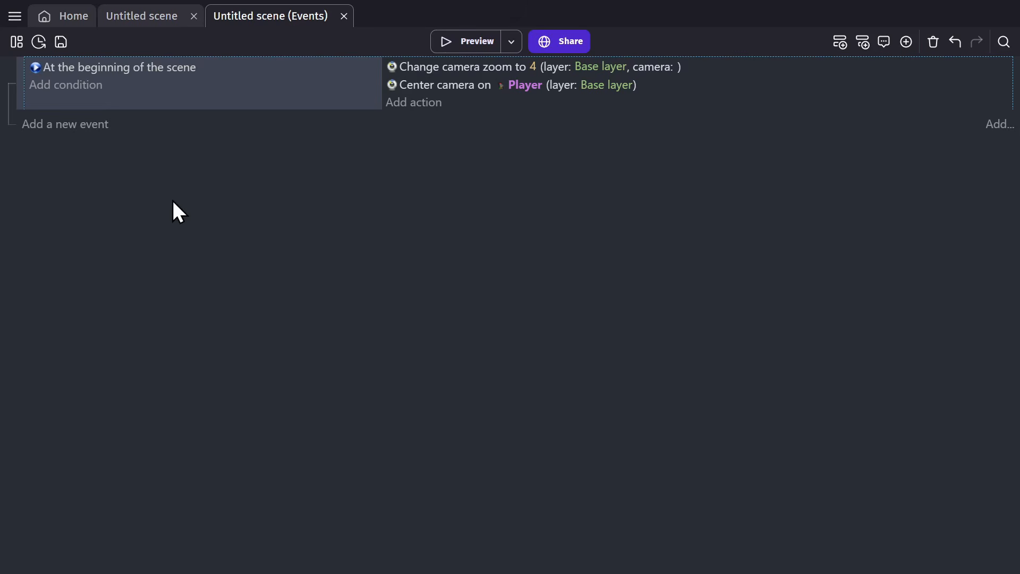
pyautogui.click(100, 126)
pyautogui.click(170, 121)
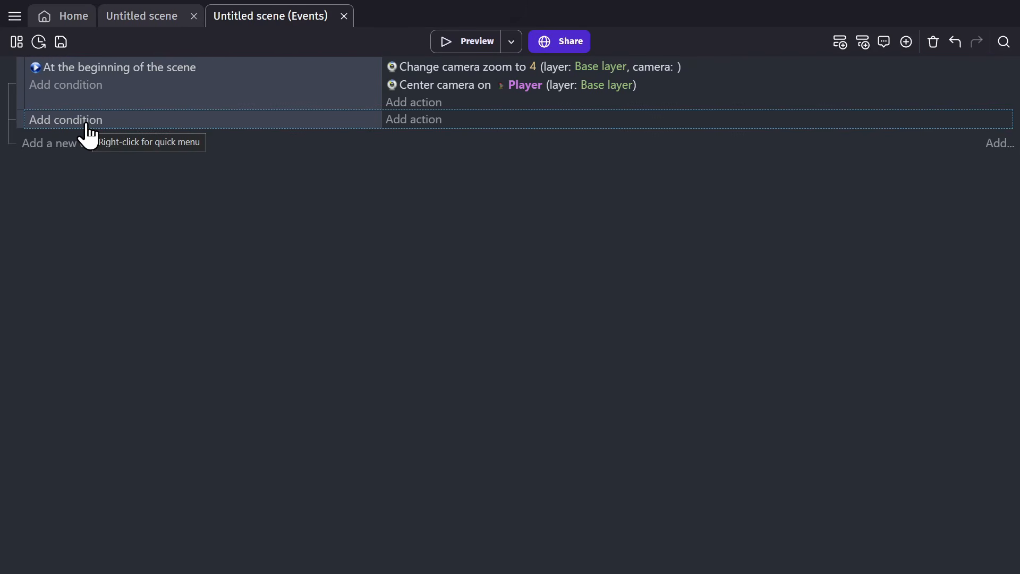
pyautogui.click(86, 123)
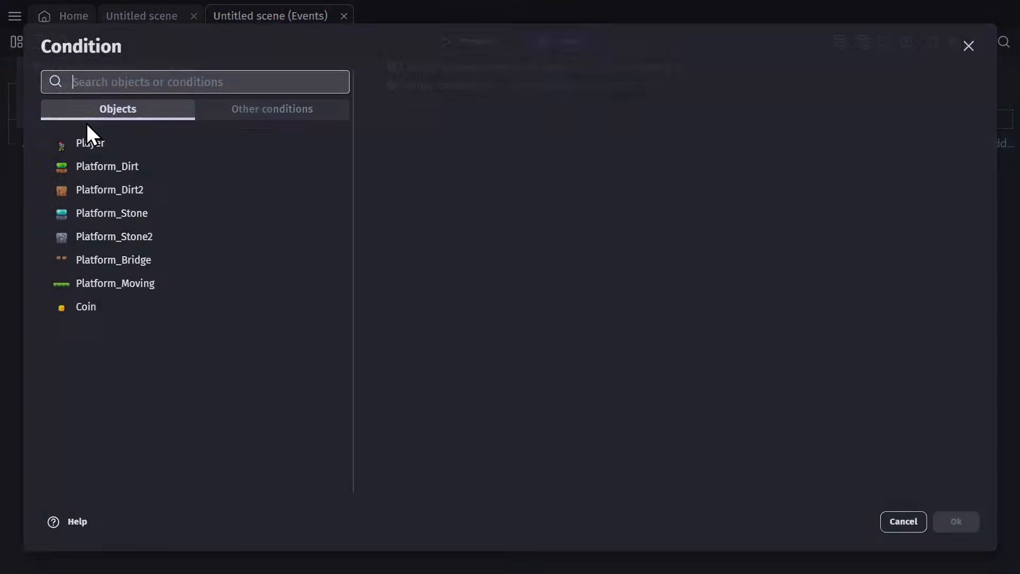
pyautogui.write('collision')
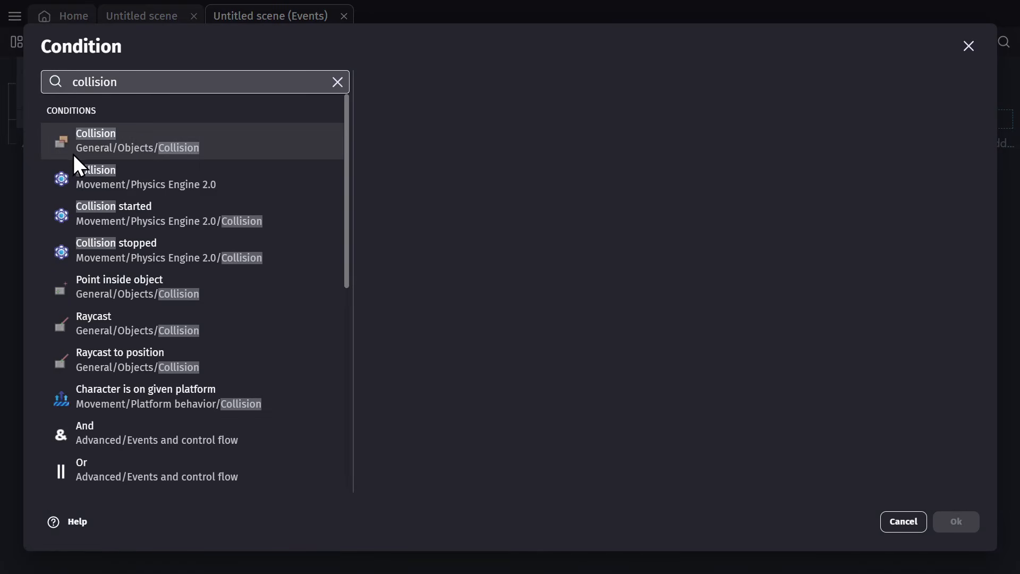
pyautogui.click(181, 155)
pyautogui.click(418, 158)
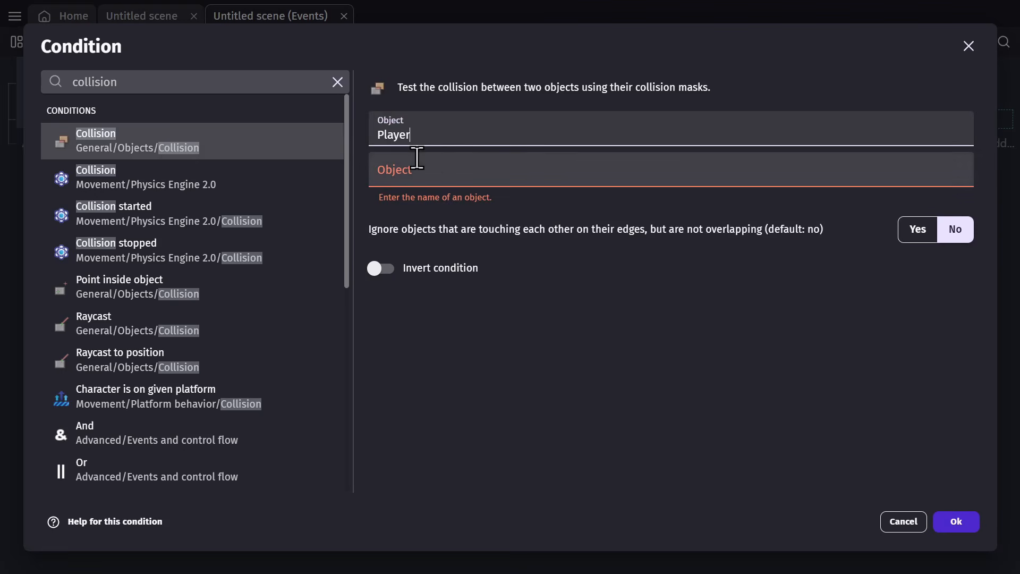
pyautogui.click(446, 171)
pyautogui.click(428, 387)
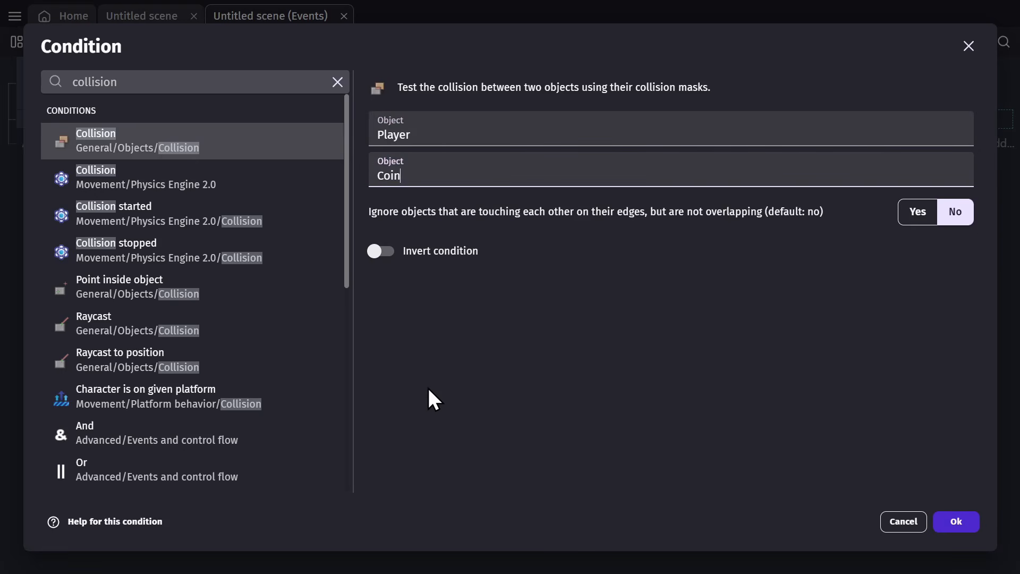
pyautogui.click(968, 525)
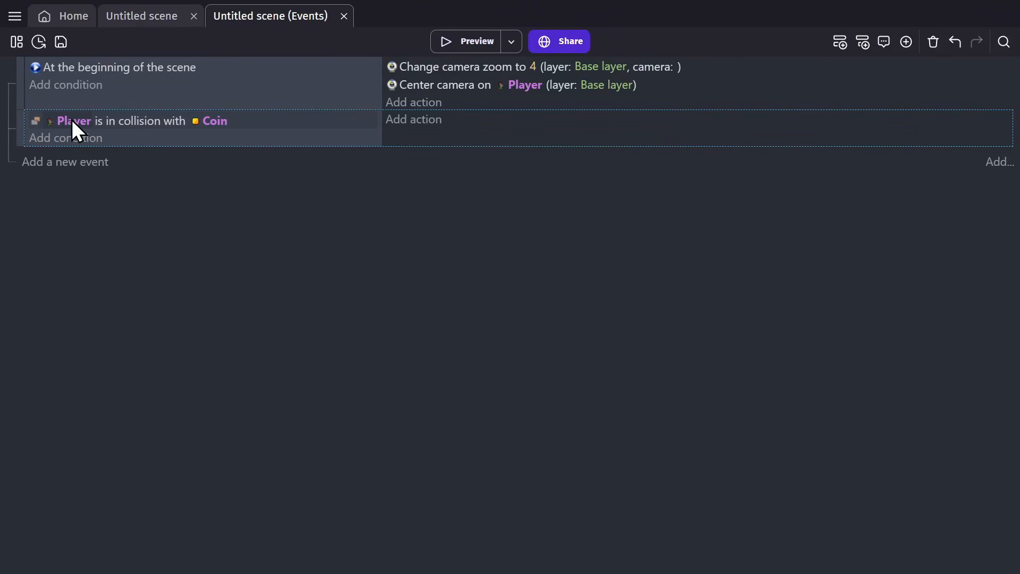
# Give the Player and Coin collision event an action that deletes the Coin object.
pyautogui.click(439, 125)
pyautogui.write('d')
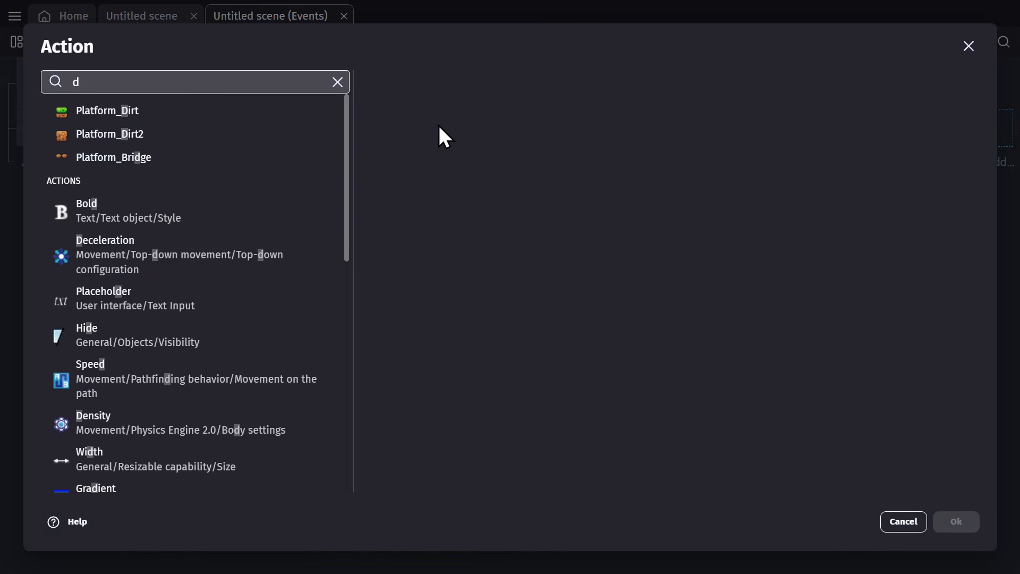
pyautogui.write('elete')
pyautogui.click(287, 141)
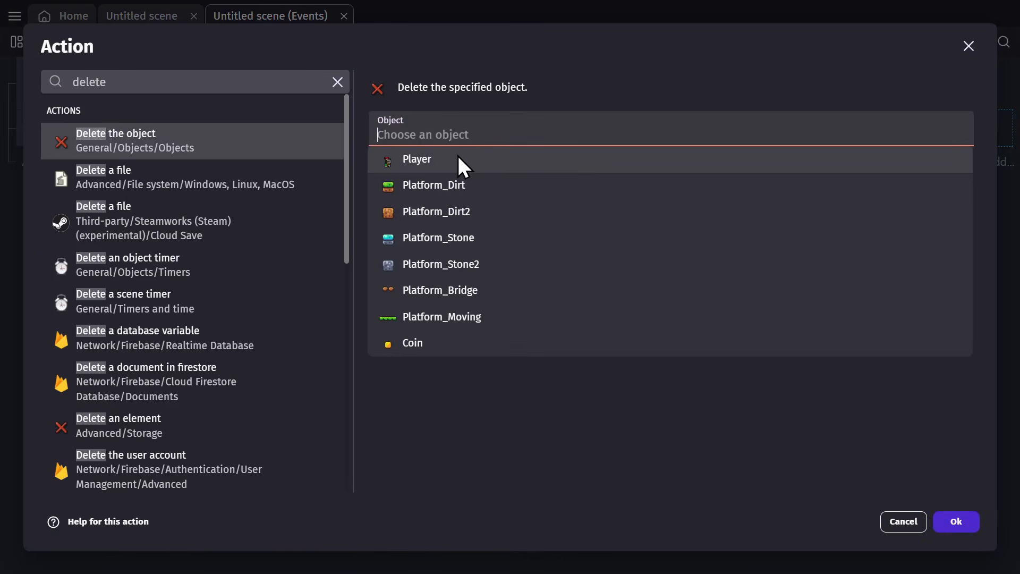
pyautogui.click(431, 343)
pyautogui.click(951, 521)
# Preview the game and jump the knight into the nearest coin to test collecting it.
pyautogui.click(466, 42)
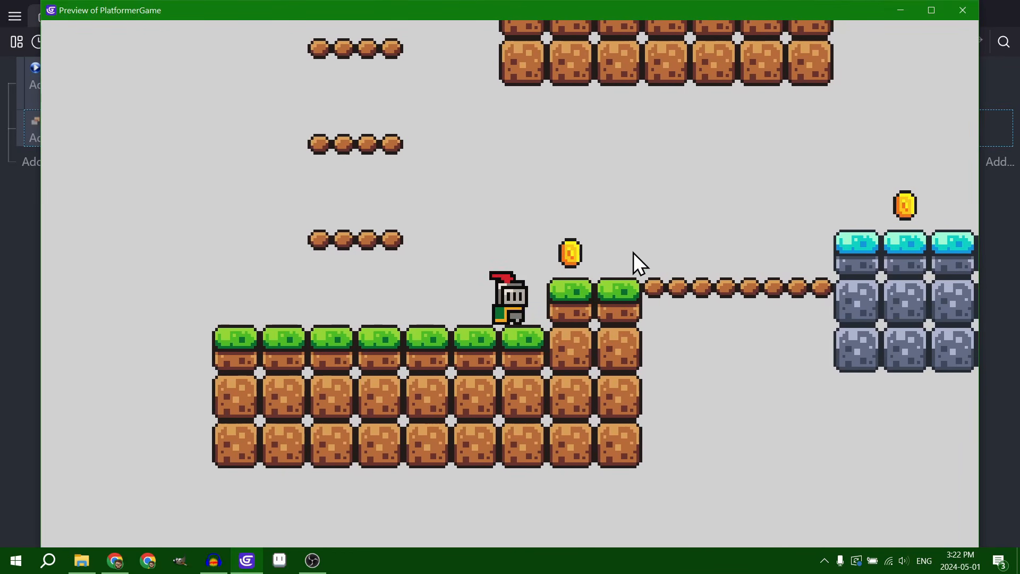
pyautogui.press('Right')
pyautogui.press('space')
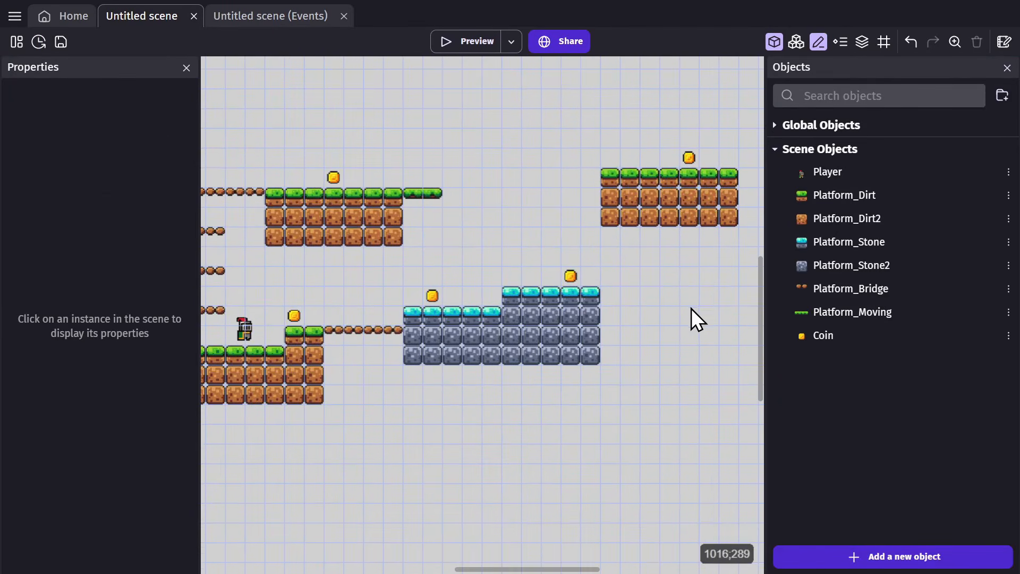
# Reshape the stone platform into a pit with a six-tile lower floor between two three-tile raised ledges, each with a coin above it.
pyautogui.moveTo(691, 308); pyautogui.dragTo(602, 292, button='middle')
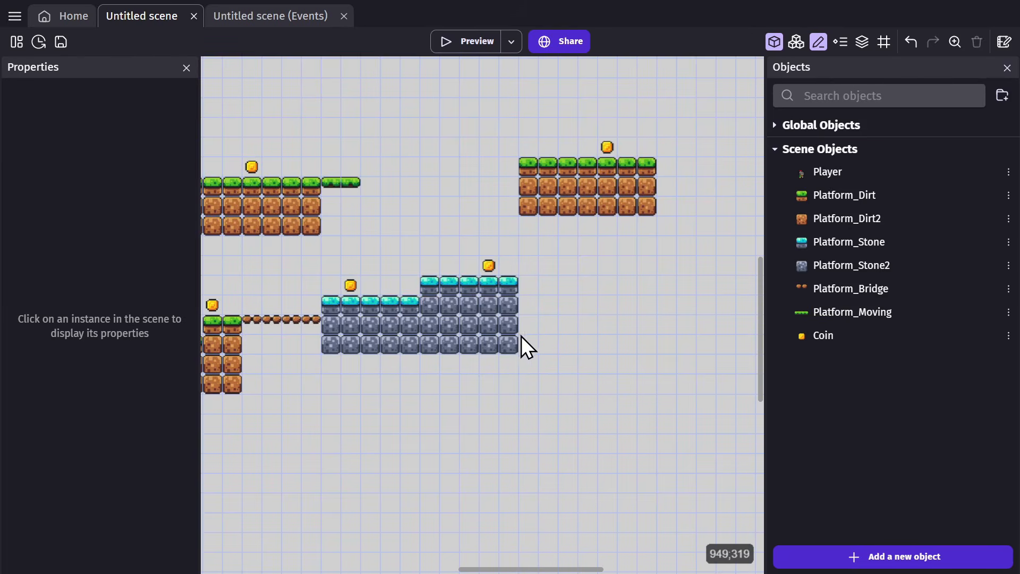
pyautogui.moveTo(468, 330); pyautogui.dragTo(465, 369)
pyautogui.moveTo(455, 287); pyautogui.dragTo(539, 416)
pyautogui.click(401, 329)
pyautogui.keyDown('shift'); pyautogui.click(402, 310); pyautogui.keyUp('shift')
pyautogui.click(406, 301)
pyautogui.moveTo(468, 325); pyautogui.dragTo(430, 325)
pyautogui.click(540, 335)
pyautogui.click(429, 364)
pyautogui.click(350, 340)
pyautogui.moveTo(351, 357); pyautogui.dragTo(353, 375)
pyautogui.moveTo(296, 394); pyautogui.dragTo(394, 290)
pyautogui.keyDown('ctrl'); pyautogui.moveTo(332, 307); pyautogui.dragTo(489, 307); pyautogui.keyUp('ctrl')
pyautogui.scroll(1, 591, 324)
pyautogui.moveTo(565, 404); pyautogui.dragTo(456, 289)
pyautogui.moveTo(470, 255); pyautogui.dragTo(517, 278)
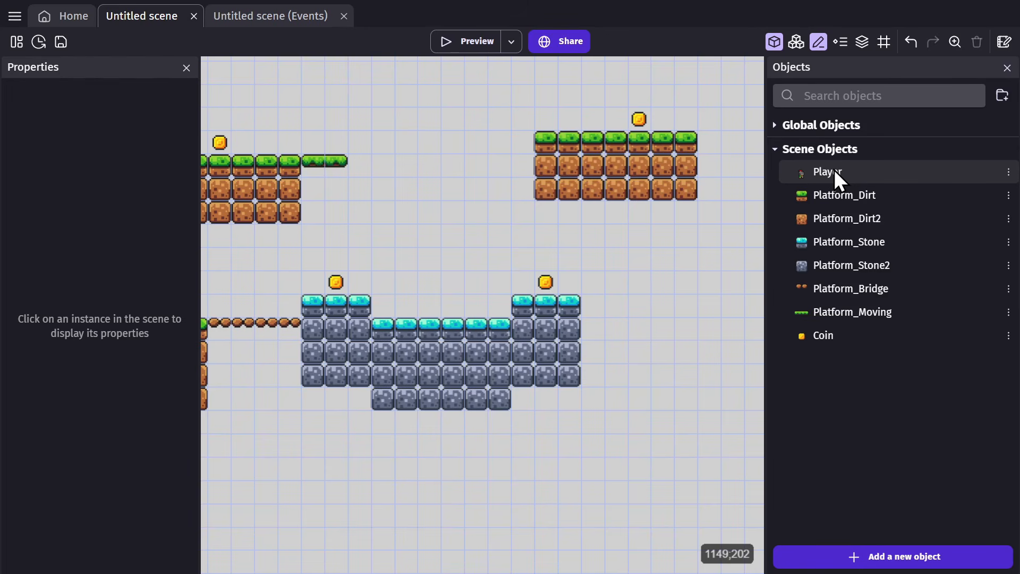
# Duplicate the Player object and name the copy Enemy.
pyautogui.rightClick(837, 168)
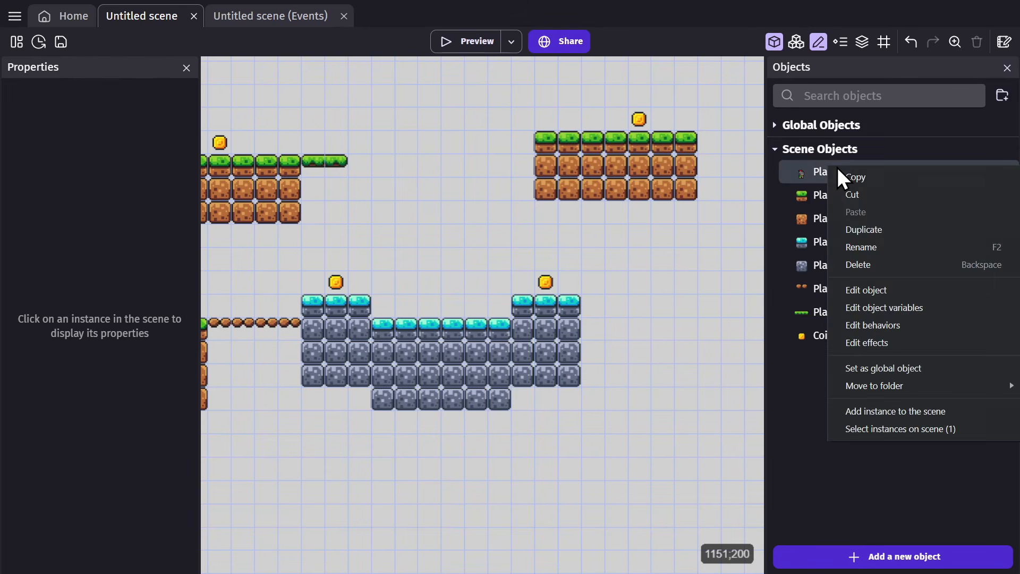
pyautogui.click(905, 234)
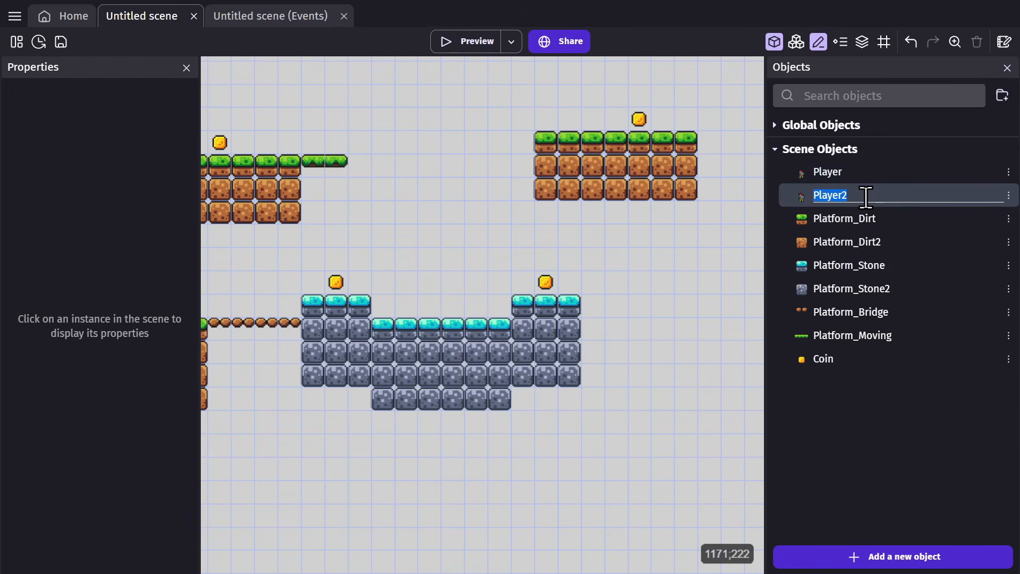
pyautogui.write('Enemy')
pyautogui.press('Return')
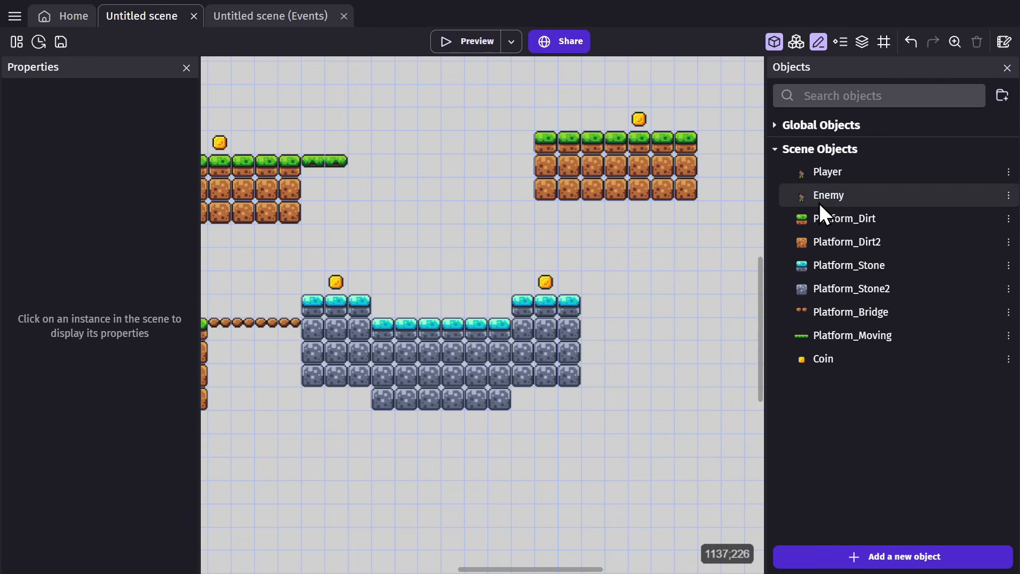
# Replace the Enemy's four knight frames with the four imported green enemy images, and preview the animation.
pyautogui.doubleClick(819, 203)
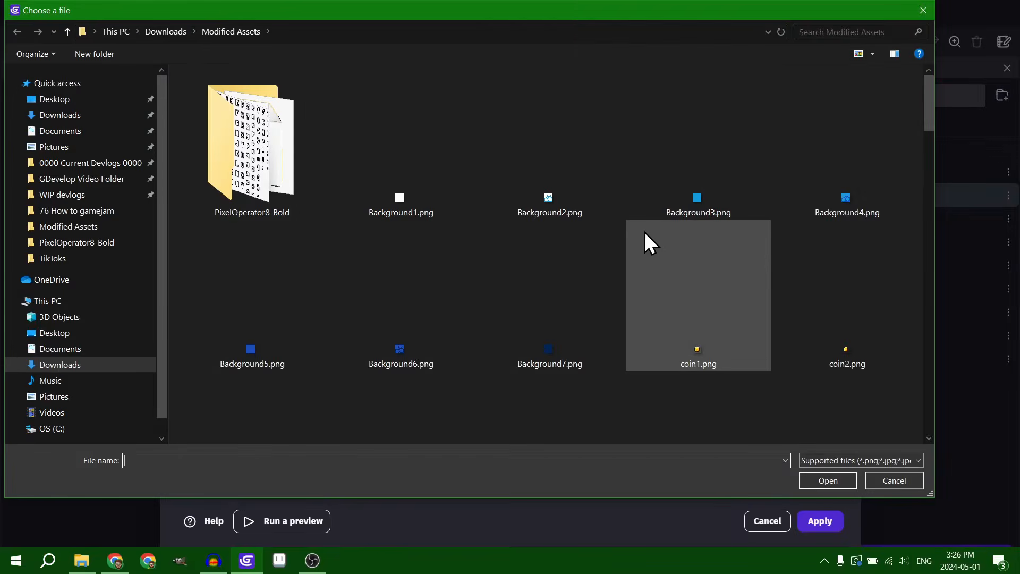
pyautogui.scroll(-15, 685, 239)
pyautogui.click(827, 481)
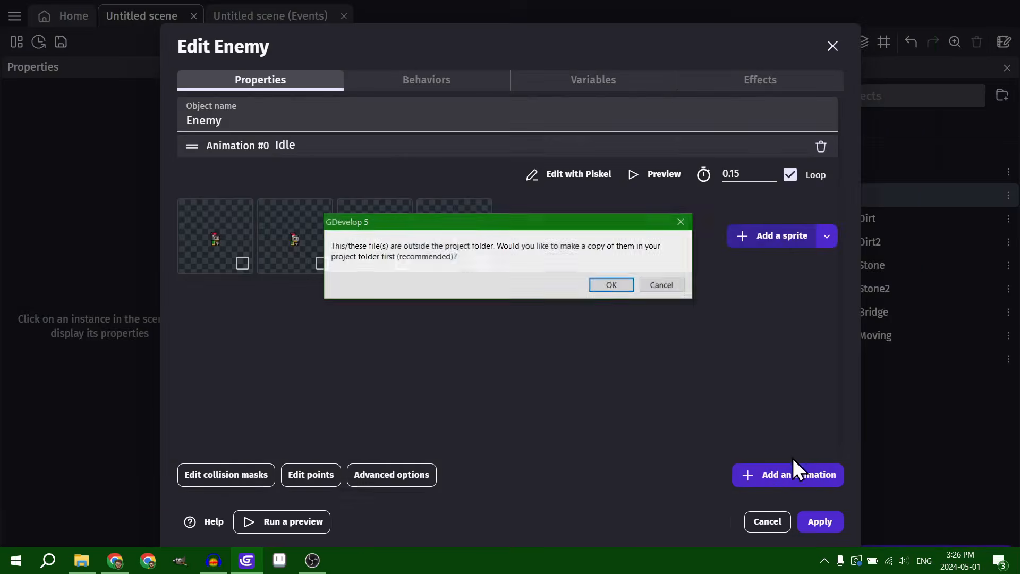
pyautogui.click(608, 284)
pyautogui.click(401, 263)
pyautogui.click(322, 263)
pyautogui.click(243, 263)
pyautogui.rightClick(247, 223)
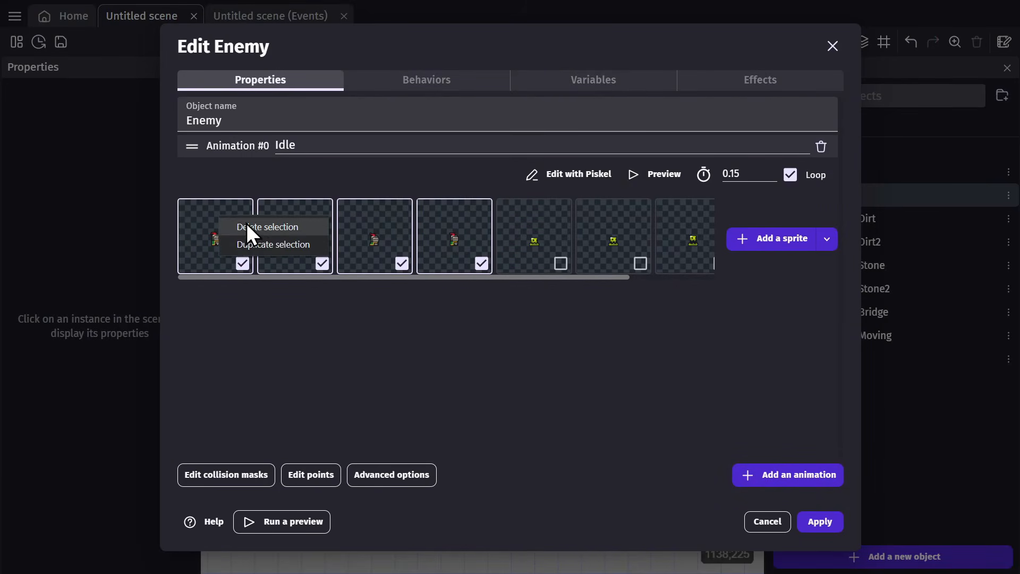
pyautogui.click(271, 228)
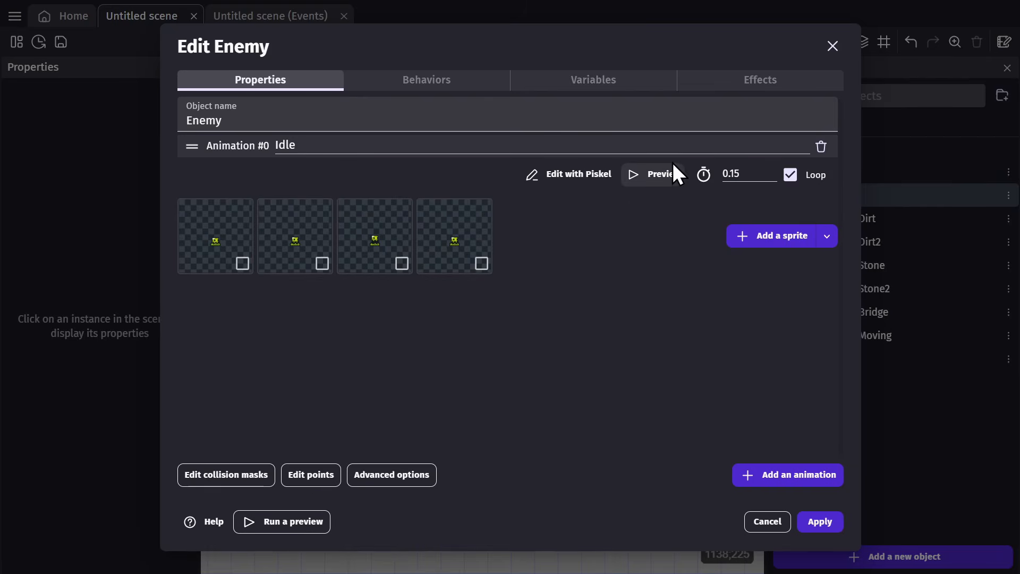
pyautogui.click(663, 174)
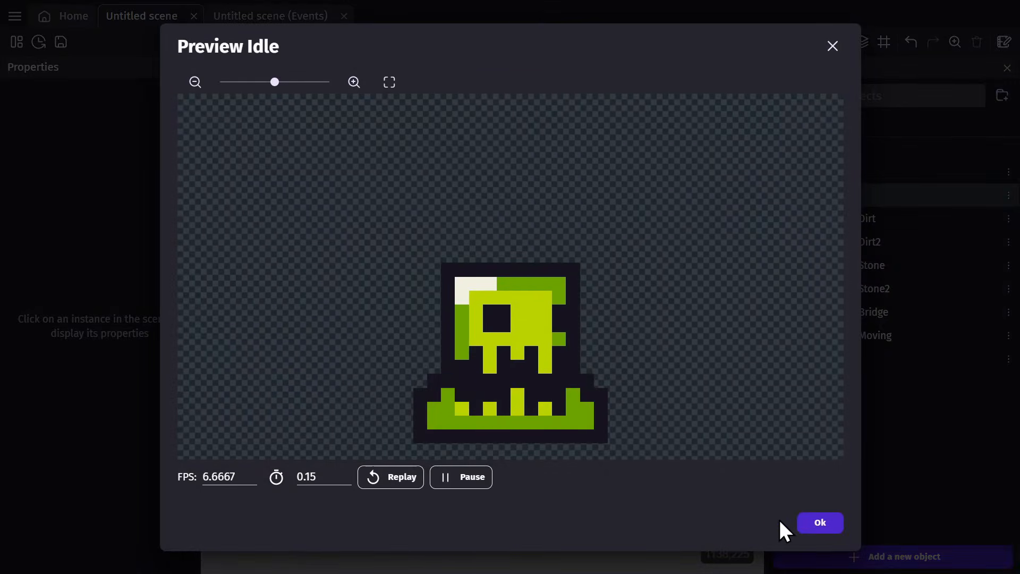
pyautogui.click(807, 526)
# Rename the Enemy's animation to Walk and turn off default controls in its PlatformerObject behavior.
pyautogui.doubleClick(317, 143)
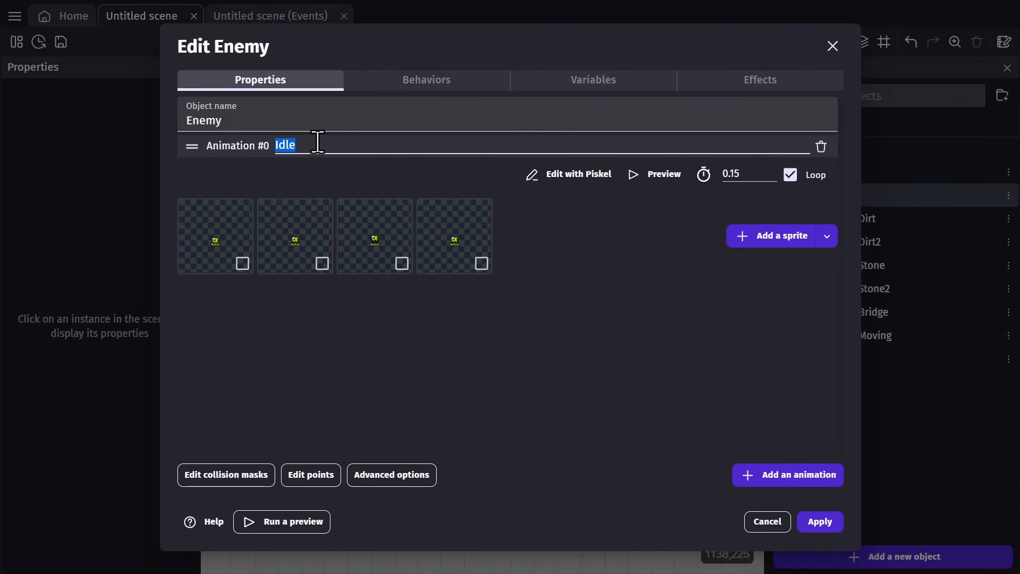
pyautogui.write('Walk')
pyautogui.click(664, 303)
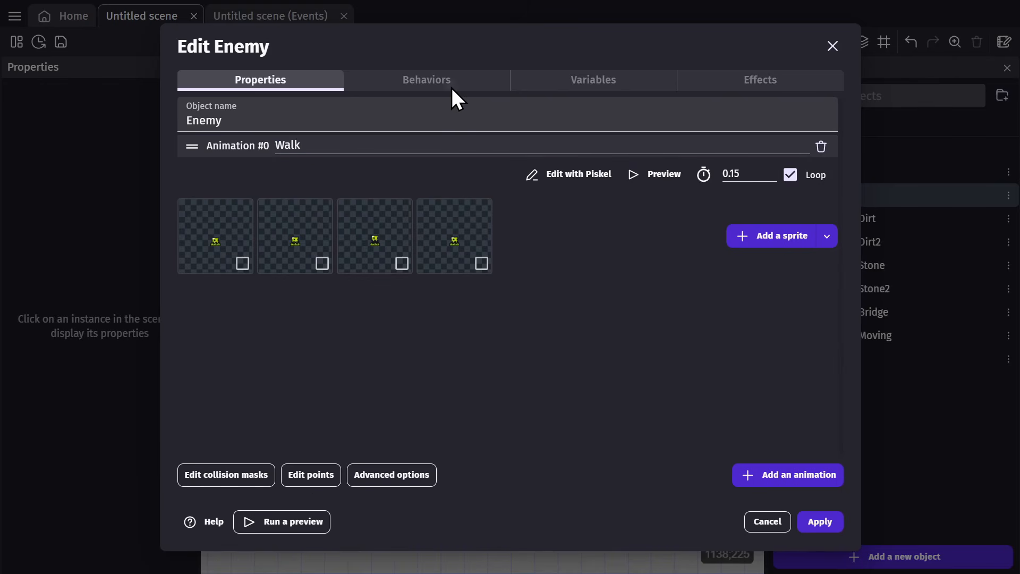
pyautogui.click(451, 85)
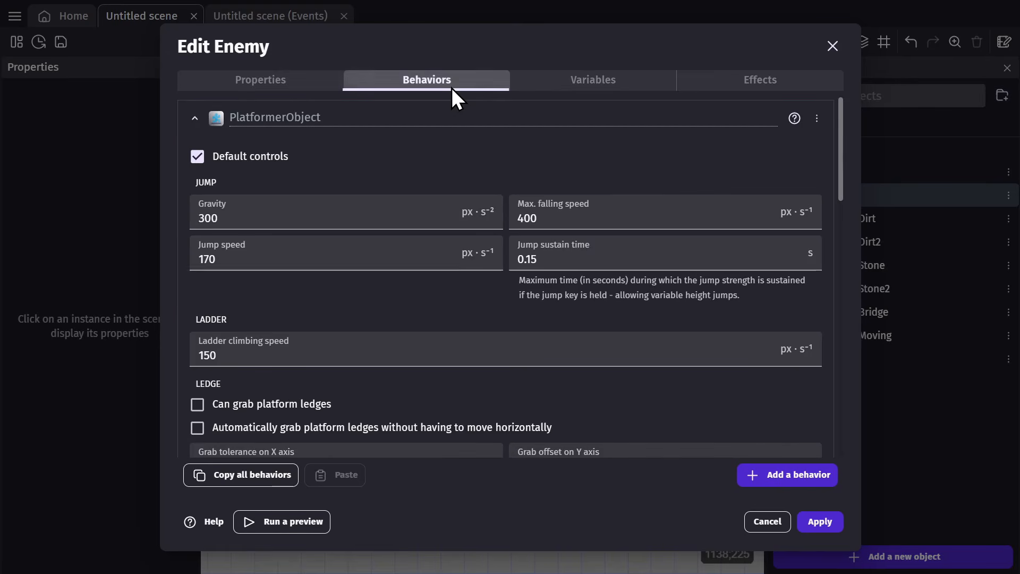
pyautogui.click(196, 157)
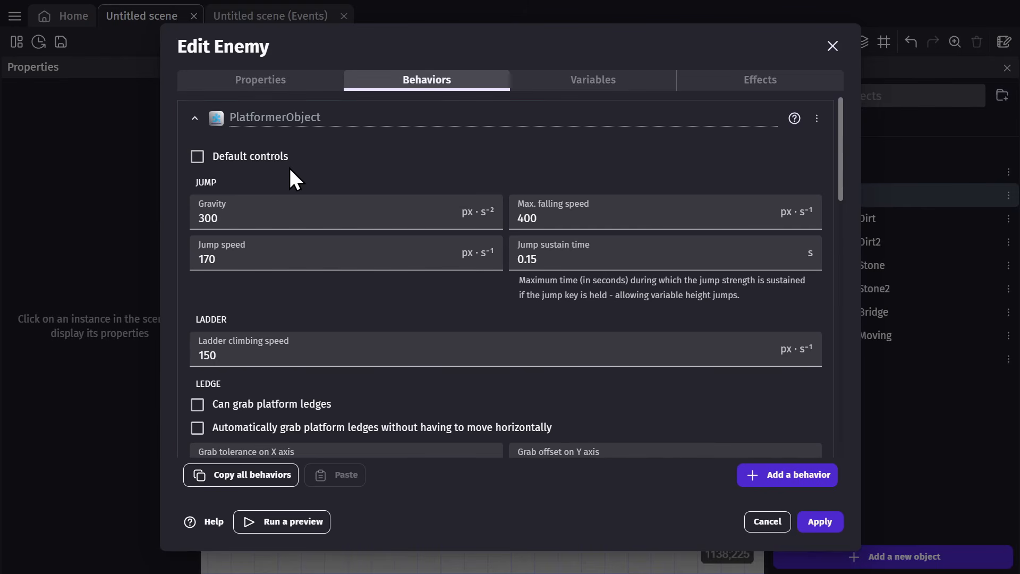
# Place one Enemy in the stone pit and another above the bridge at X 712, Y 248.
pyautogui.moveTo(836, 199); pyautogui.dragTo(409, 265)
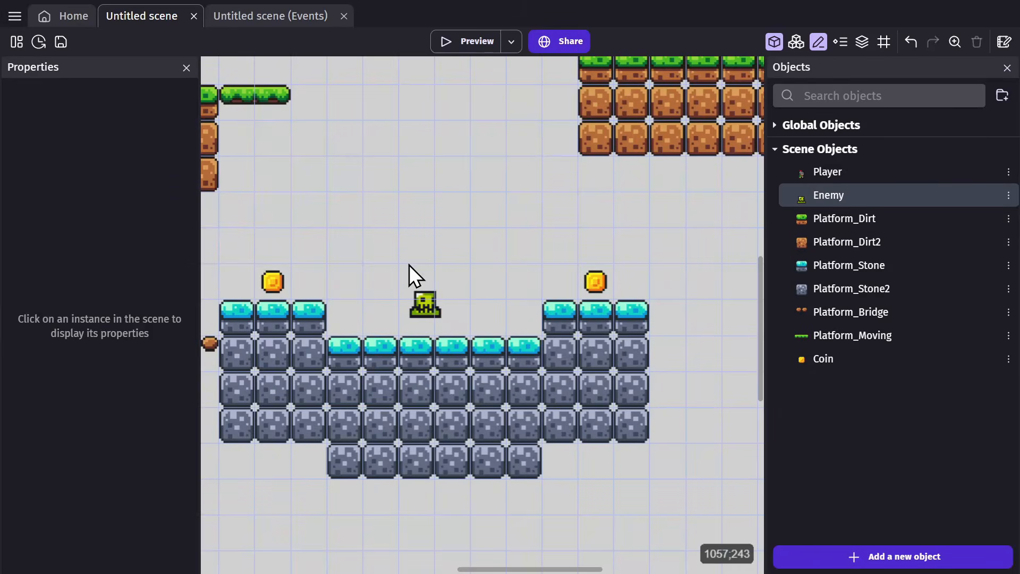
pyautogui.moveTo(424, 307); pyautogui.dragTo(442, 291)
pyautogui.moveTo(343, 246); pyautogui.dragTo(578, 235, button='middle')
pyautogui.click(505, 225)
pyautogui.scroll(-3, 505, 224)
pyautogui.moveTo(631, 250)
pyautogui.mouseDown()
pyautogui.moveTo(403, 229)
pyautogui.moveTo(629, 251)
pyautogui.mouseUp()
# Remove the SmoothCamera behavior and its dependent SmoothPlatformerCamera from Enemy, keeping only PlatformerObject.
pyautogui.doubleClick(630, 251)
pyautogui.click(202, 115)
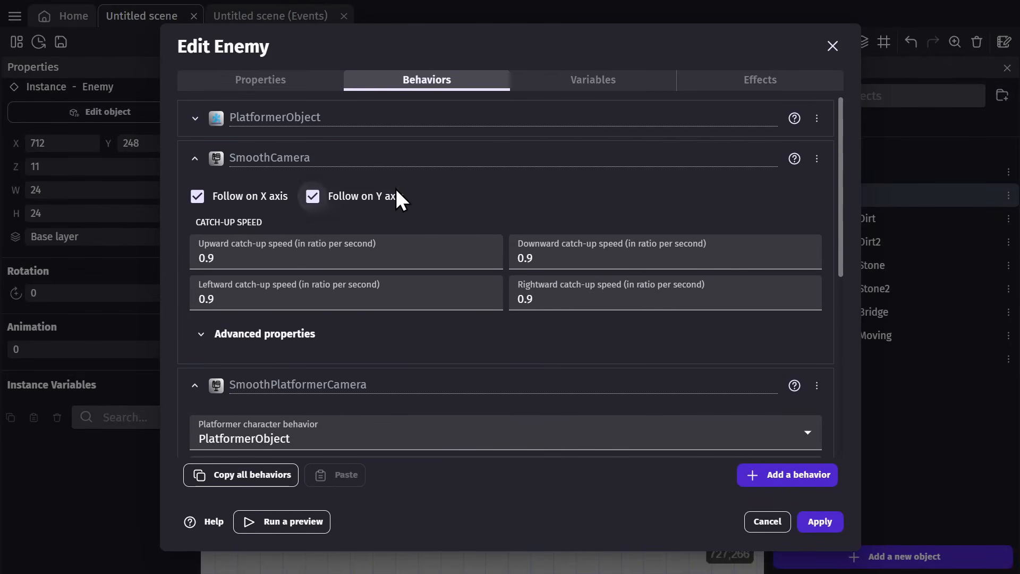
pyautogui.click(816, 158)
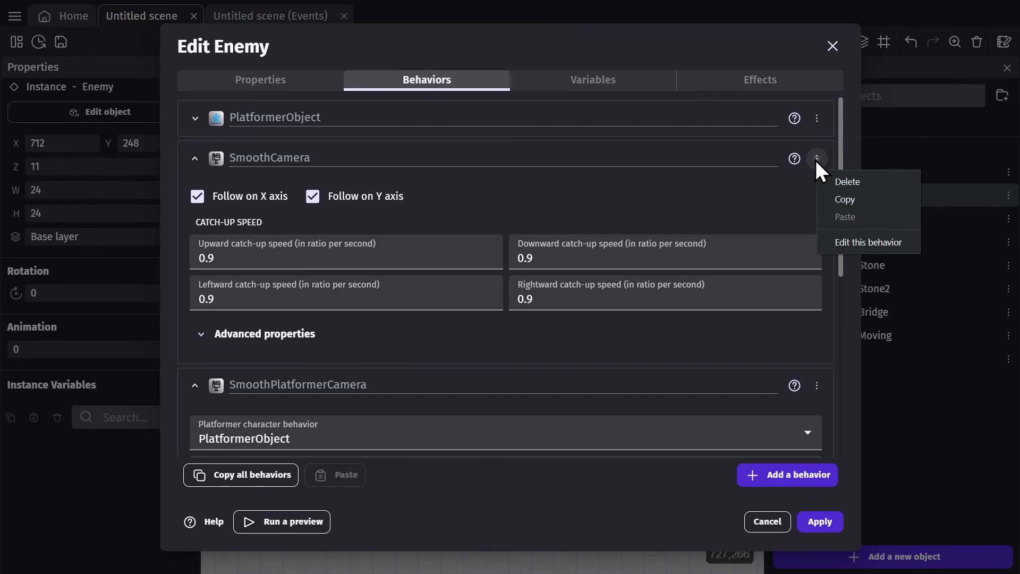
pyautogui.click(847, 180)
pyautogui.click(559, 285)
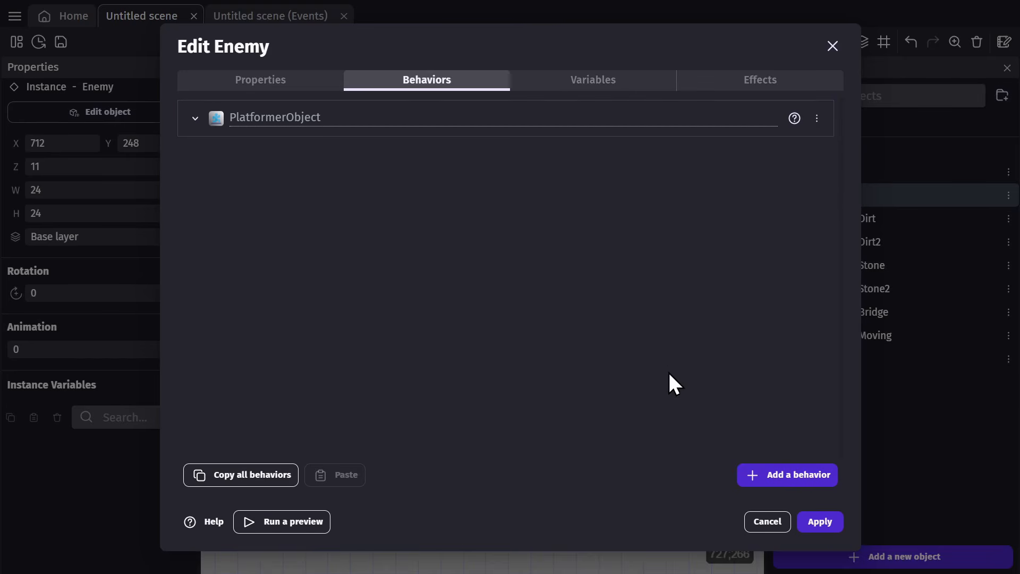
pyautogui.click(814, 518)
# Preview the game to check the enemies on the bridge and in the stone pit.
pyautogui.click(553, 447)
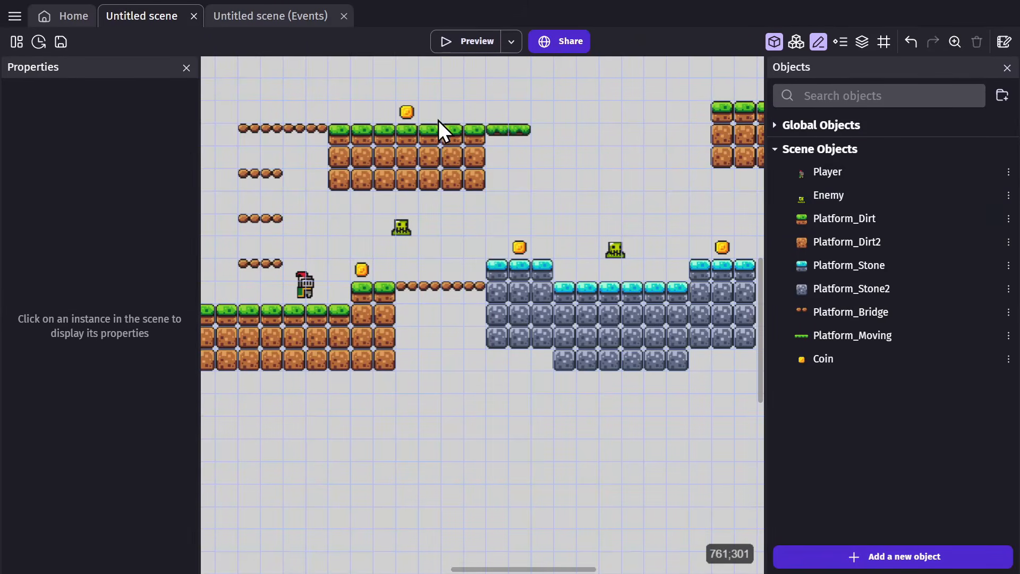
pyautogui.click(461, 44)
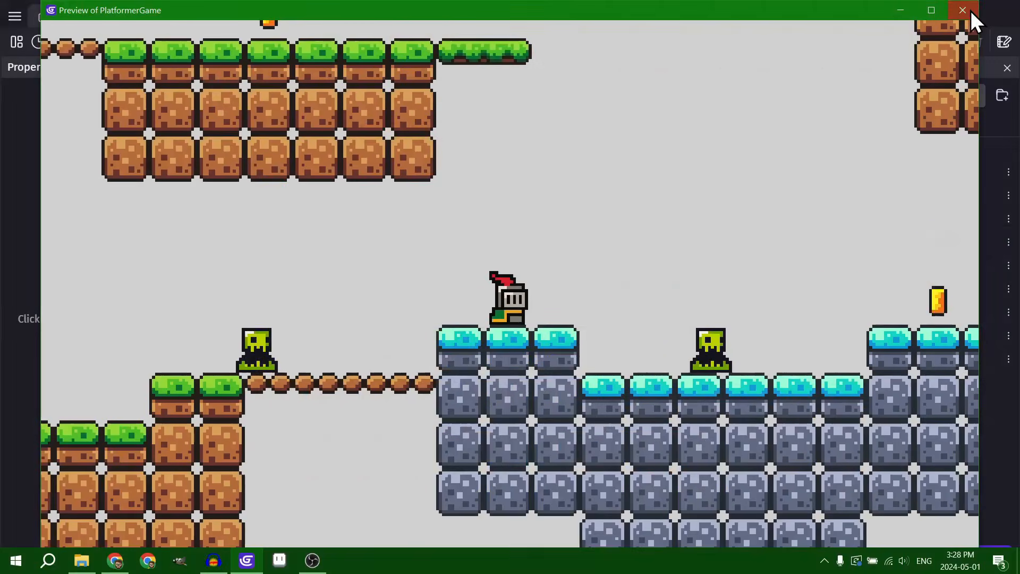
pyautogui.click(971, 11)
# Add a new event to the scene's events with the condition that Enemy is horizontally flipped.
pyautogui.click(298, 16)
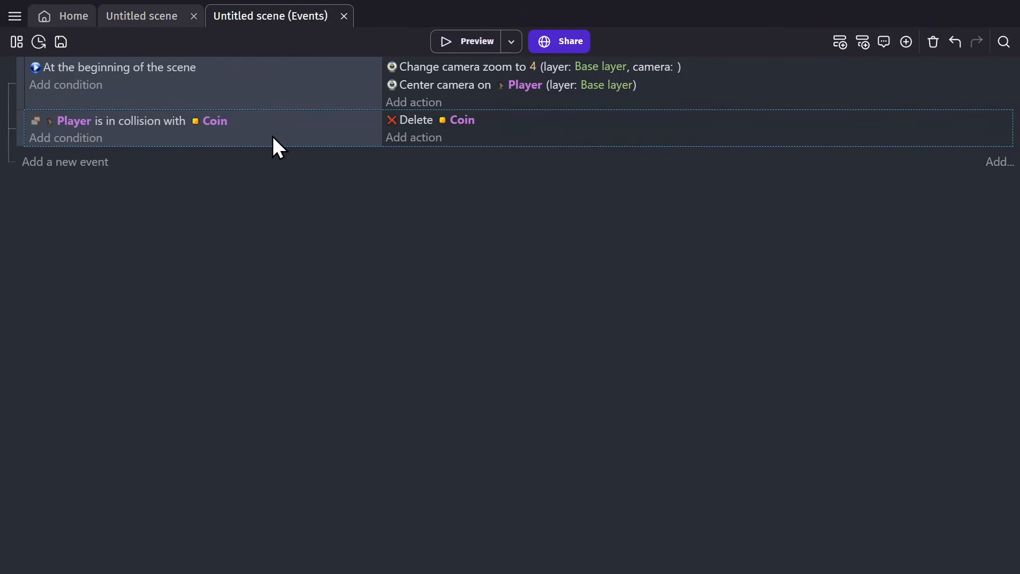
pyautogui.click(63, 168)
pyautogui.click(73, 158)
pyautogui.click(130, 330)
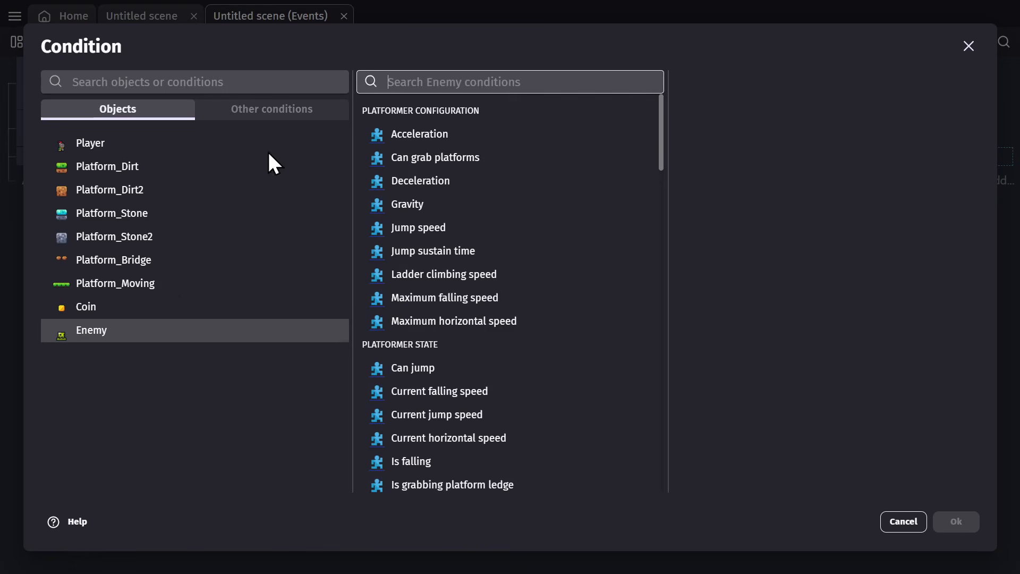
pyautogui.write('flip')
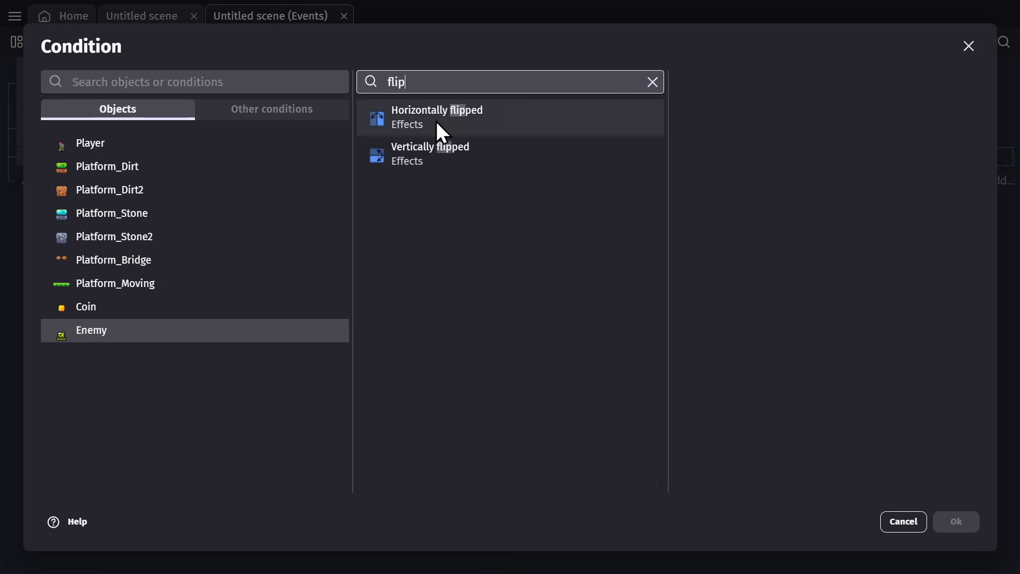
pyautogui.click(437, 123)
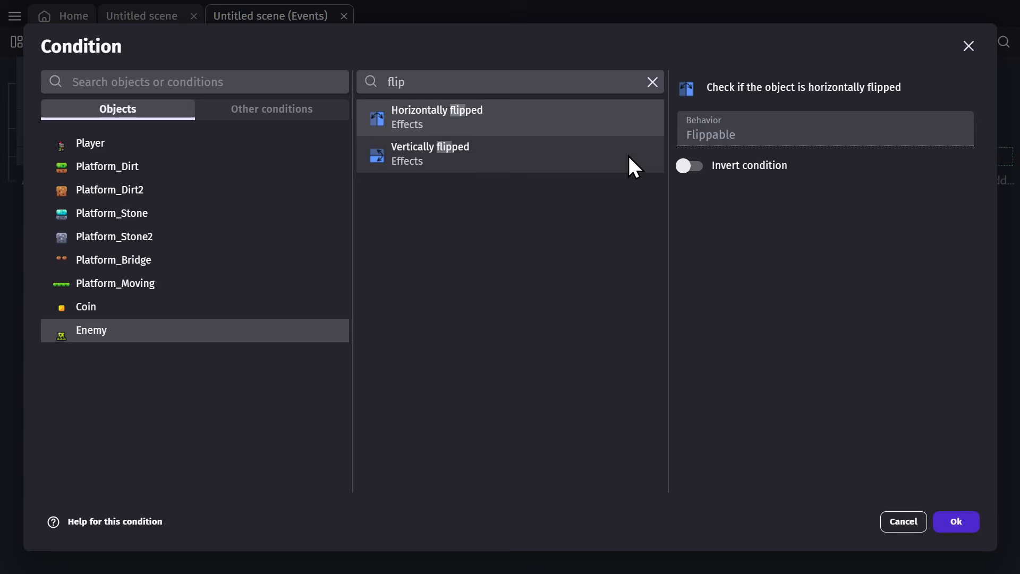
pyautogui.click(964, 522)
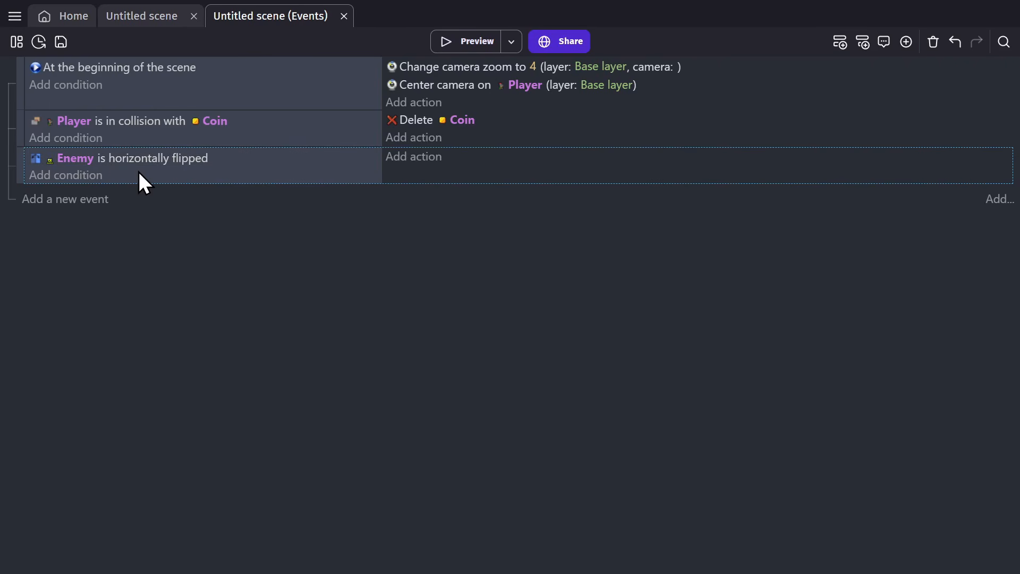
# Duplicate the Enemy horizontally flipped event and invert the condition in the copy.
pyautogui.hotkey('ctrl', 'v')
pyautogui.click(153, 195)
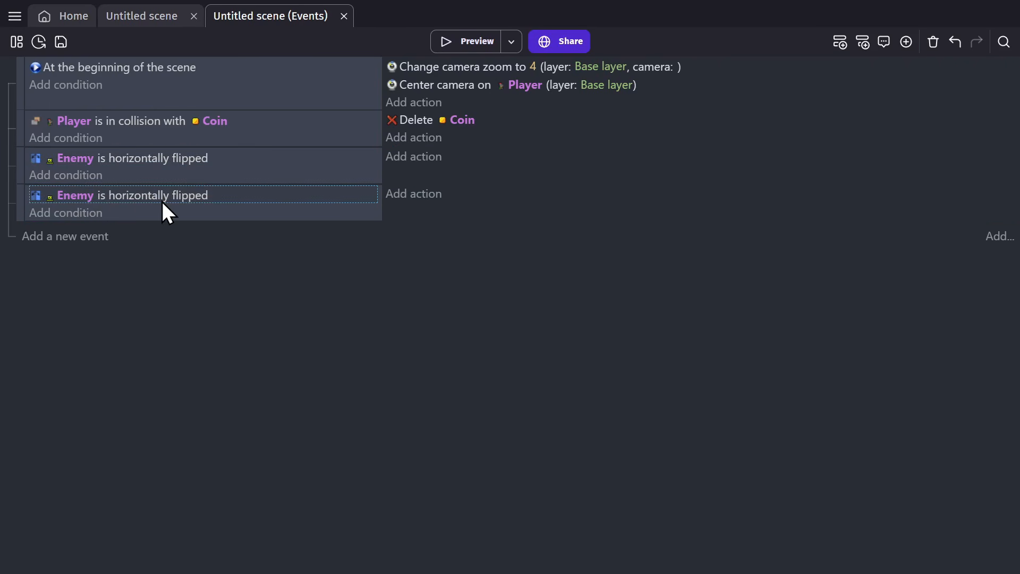
pyautogui.rightClick(162, 202)
pyautogui.click(245, 279)
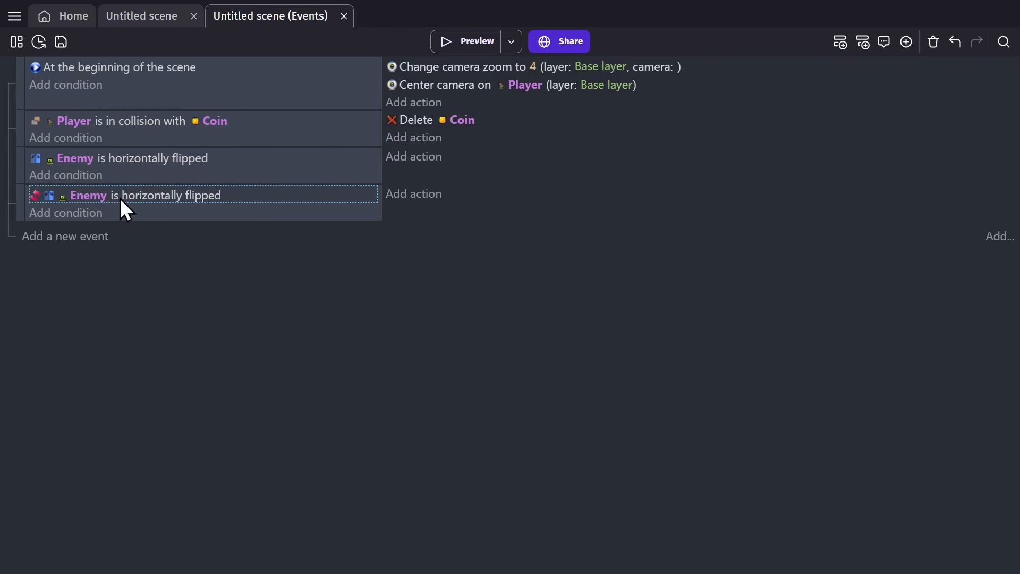
# Add the platformer action Simulate left key press for Enemy to the non-inverted flipped event.
pyautogui.click(423, 161)
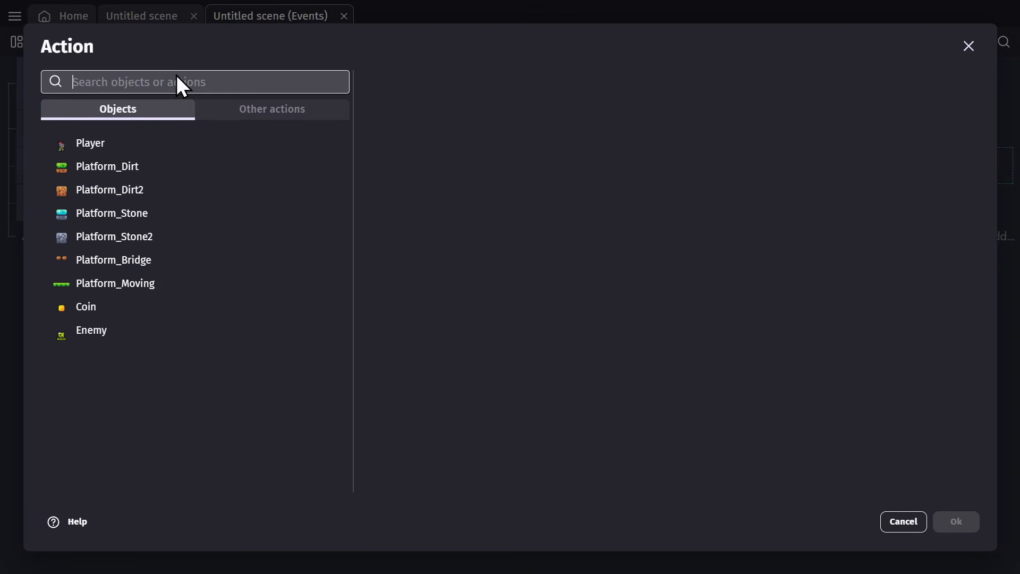
pyautogui.write('simul')
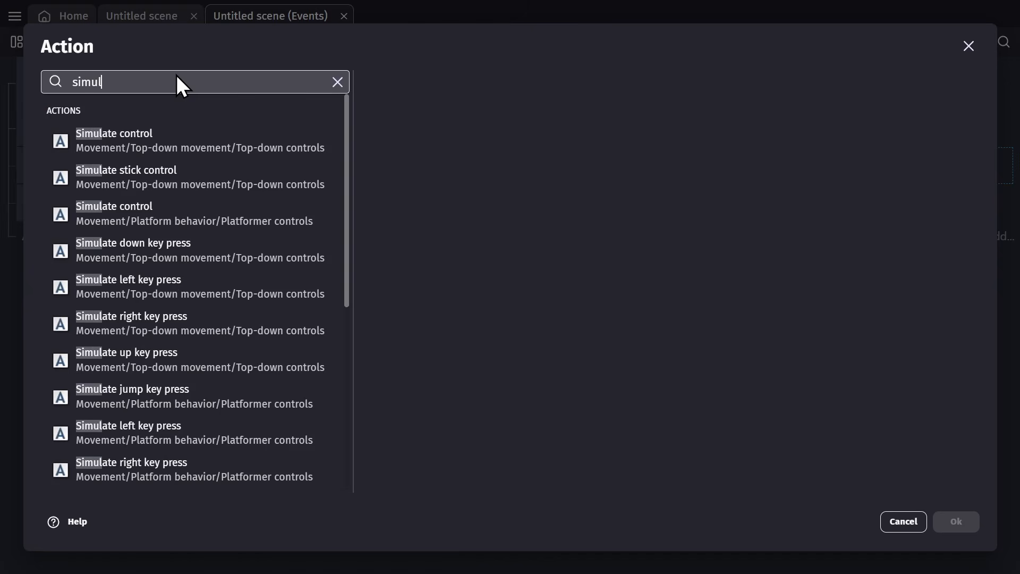
pyautogui.write('ate')
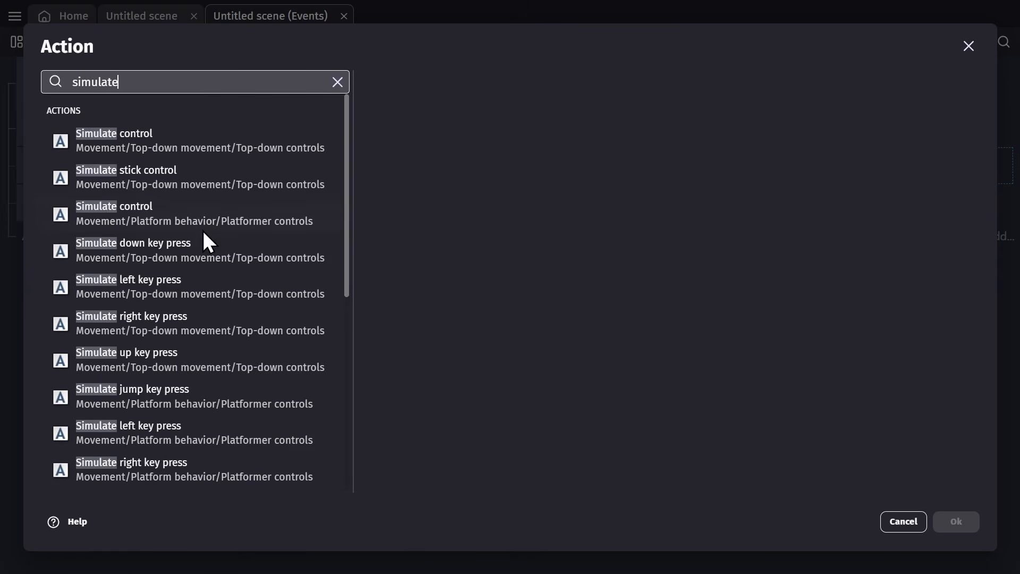
pyautogui.click(85, 449)
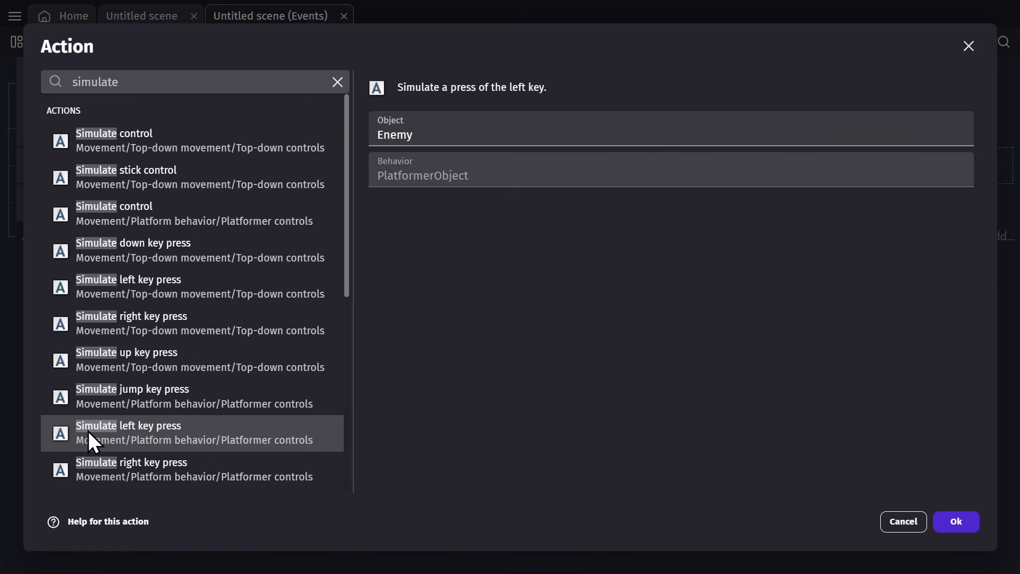
pyautogui.click(965, 521)
# Copy the simulated left press action into the inverted event and change it there to Simulate right key press.
pyautogui.click(472, 161)
pyautogui.hotkey('ctrl', 'c')
pyautogui.click(497, 193)
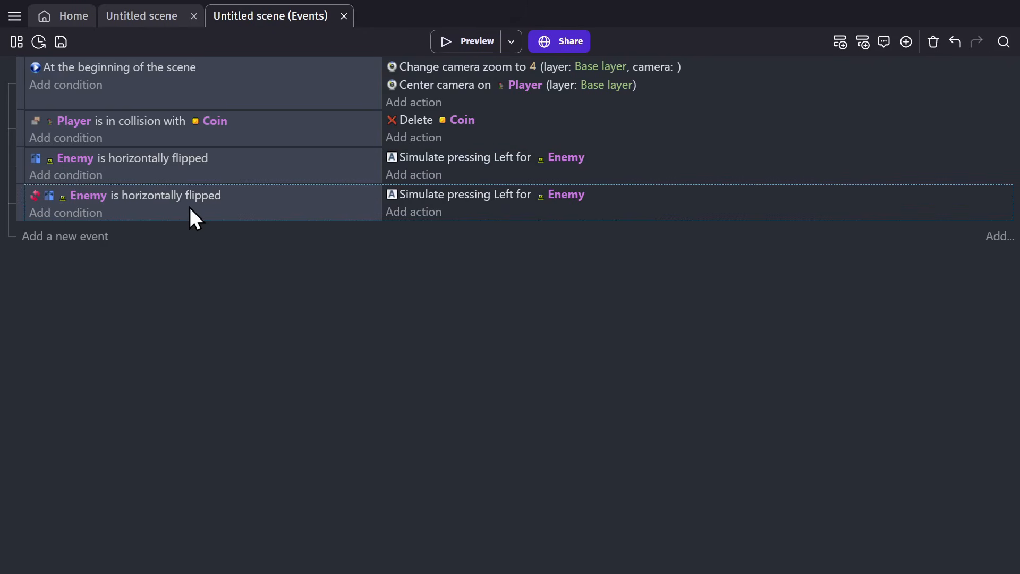
pyautogui.doubleClick(476, 195)
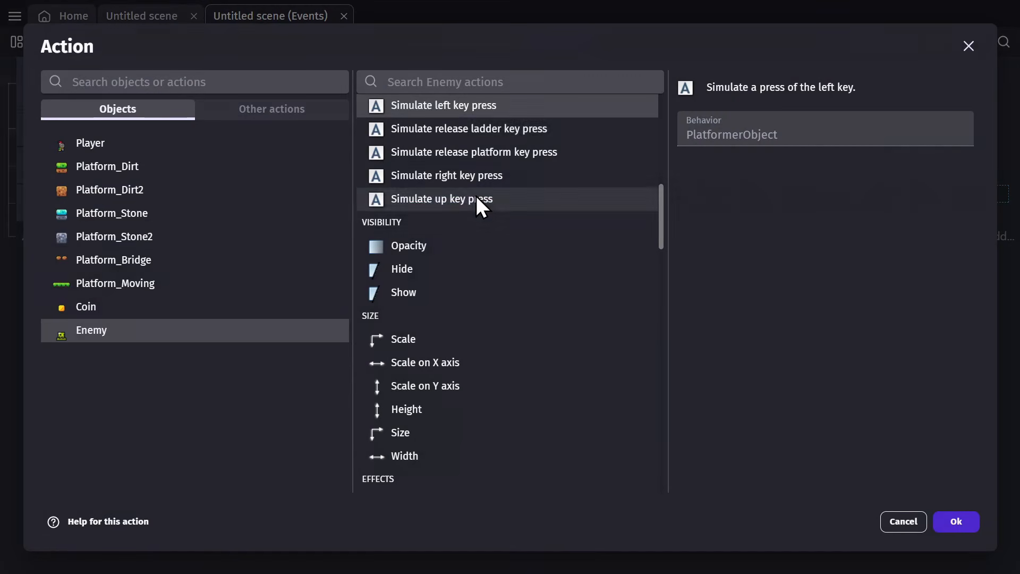
pyautogui.click(425, 370)
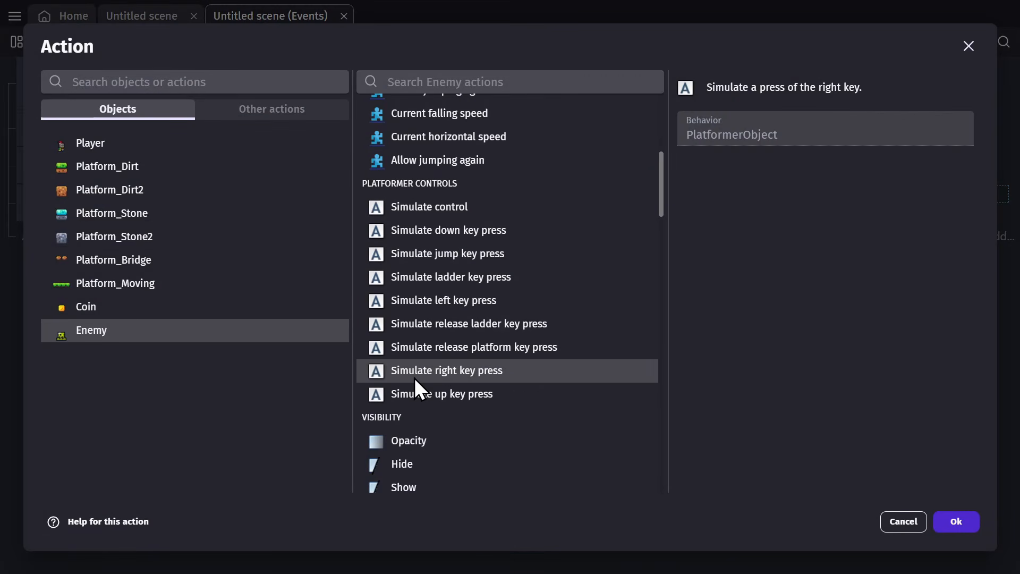
pyautogui.press('Return')
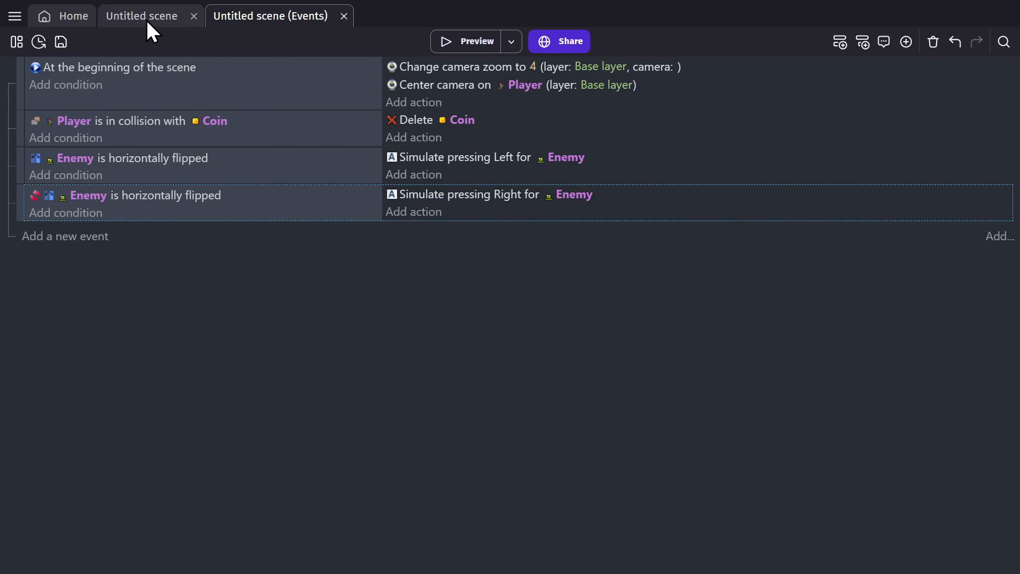
# Add a point named Checker to the Enemy sprite at X 24, Y 18 and apply the object changes.
pyautogui.click(146, 18)
pyautogui.doubleClick(411, 225)
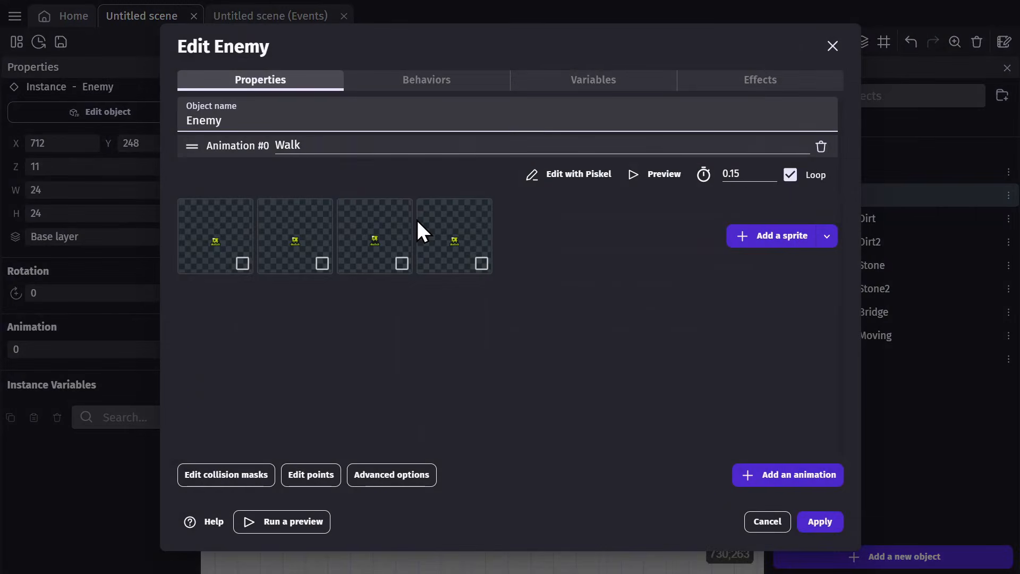
pyautogui.click(312, 474)
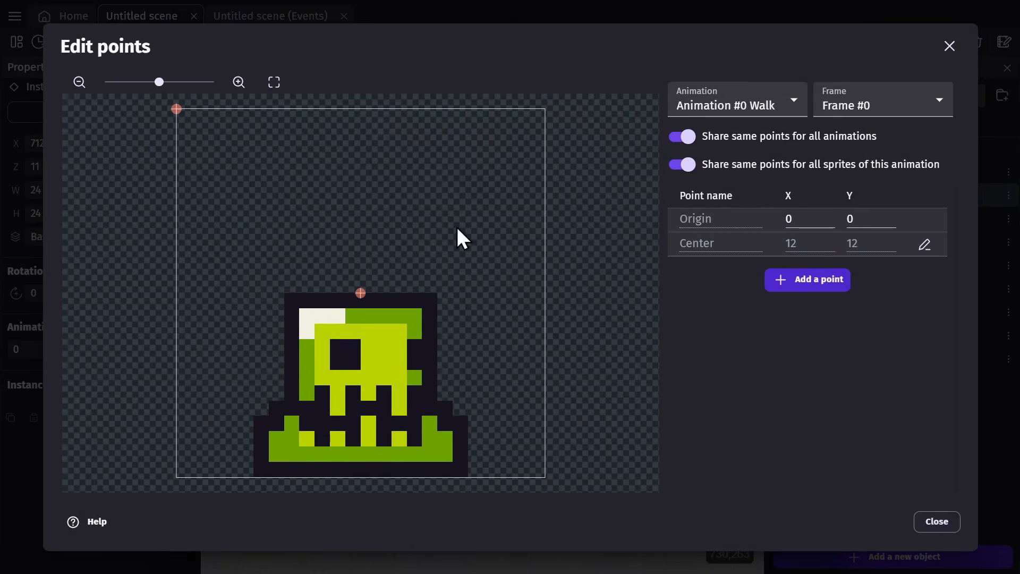
pyautogui.click(811, 277)
pyautogui.doubleClick(733, 270)
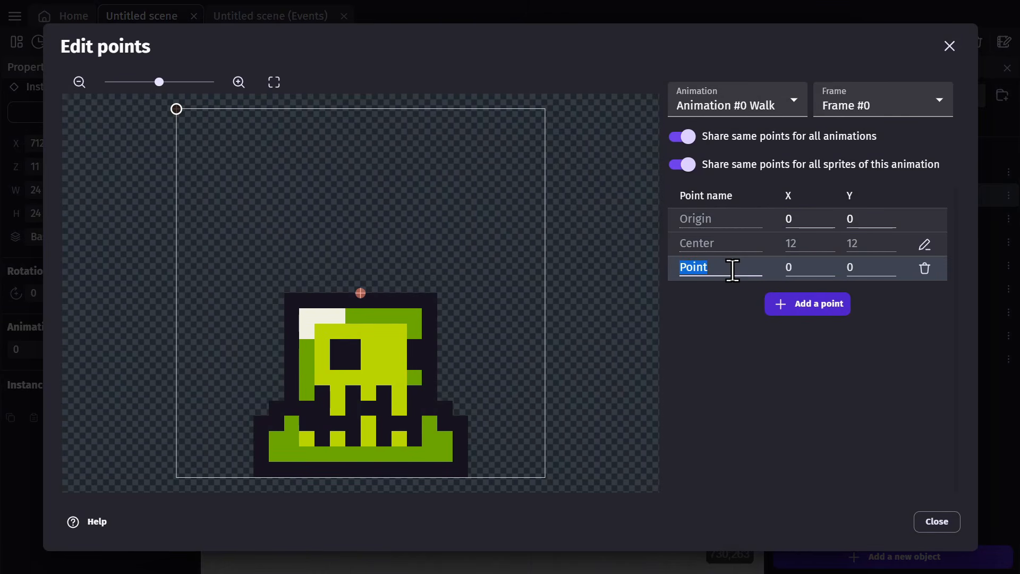
pyautogui.write('Checker')
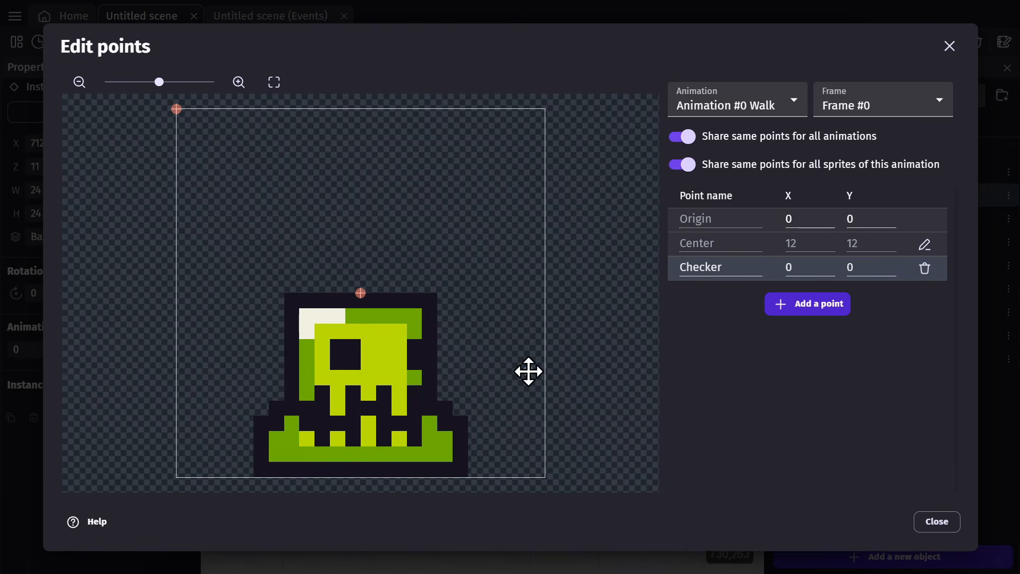
pyautogui.moveTo(529, 371)
pyautogui.mouseDown()
pyautogui.moveTo(546, 374)
pyautogui.moveTo(547, 358)
pyautogui.moveTo(533, 375)
pyautogui.moveTo(545, 385)
pyautogui.mouseUp()
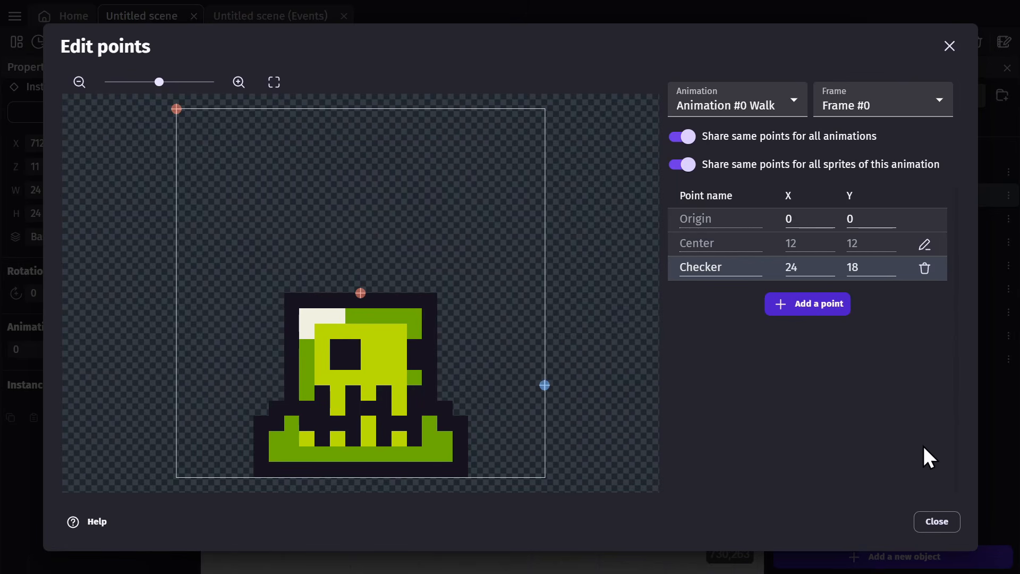
pyautogui.click(937, 521)
pyautogui.click(820, 521)
# Add a new event with a Point inside object condition that tests Platform_Stone.
pyautogui.click(280, 17)
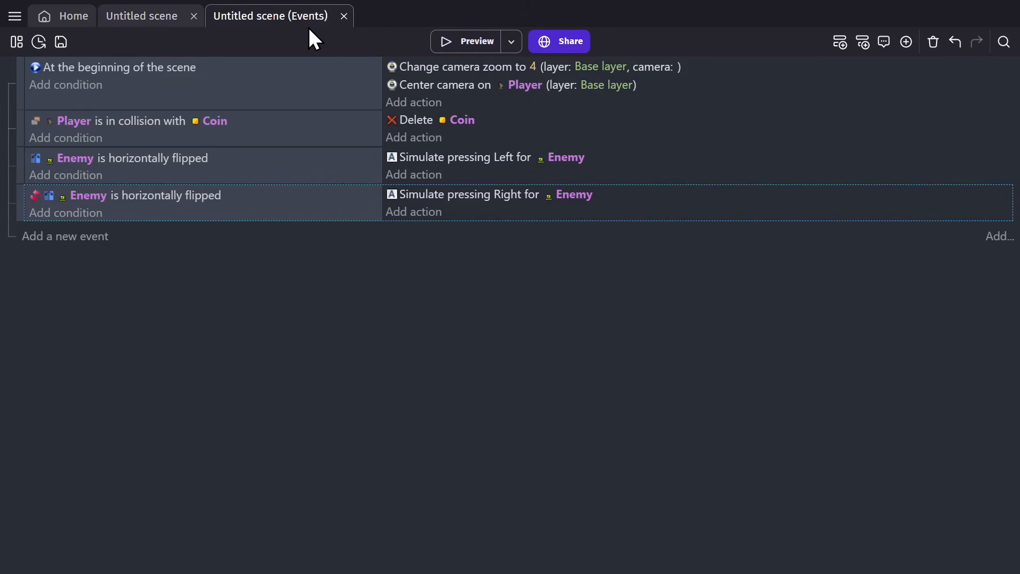
pyautogui.click(63, 236)
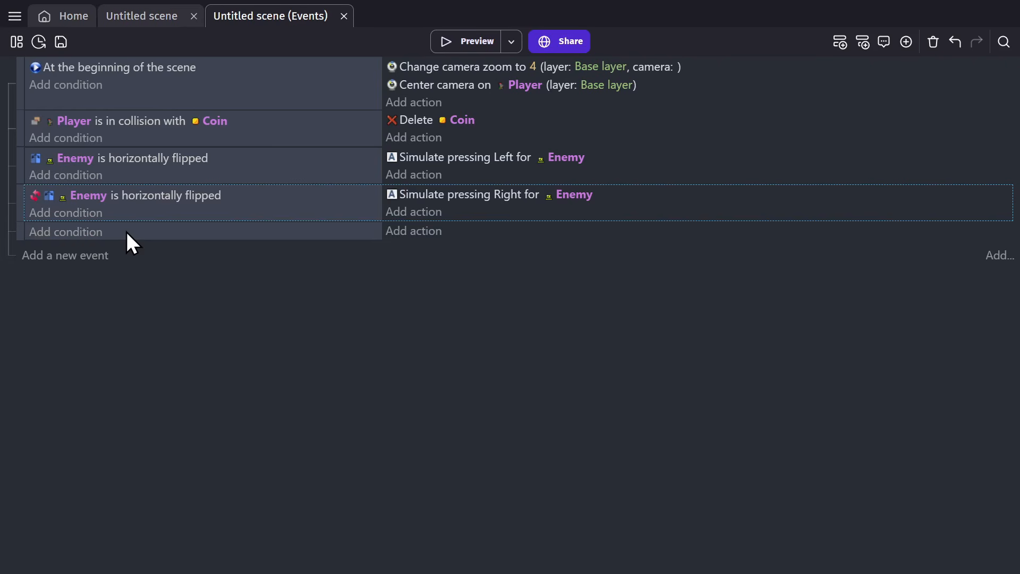
pyautogui.click(93, 234)
pyautogui.write('point inside')
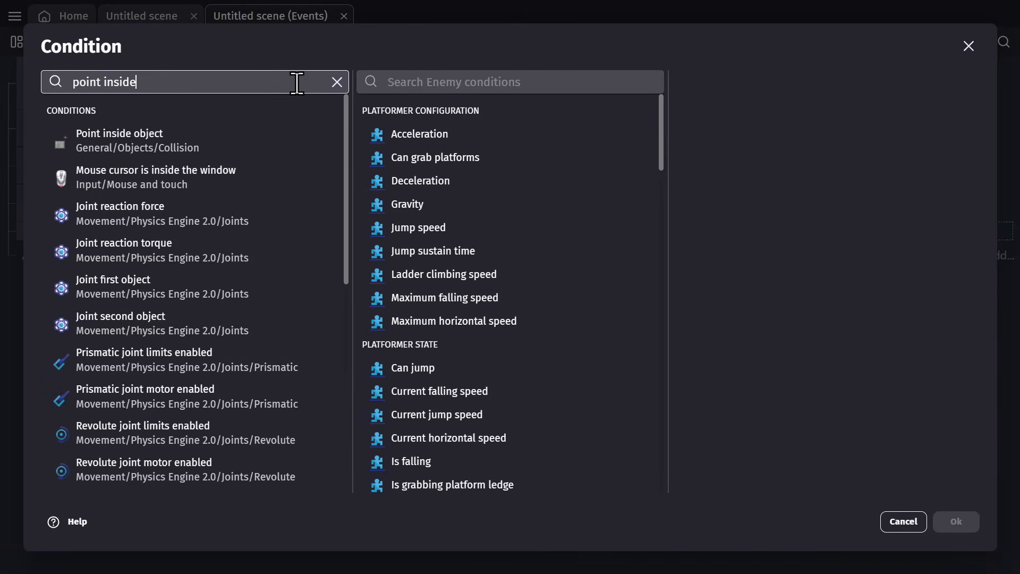
pyautogui.click(184, 140)
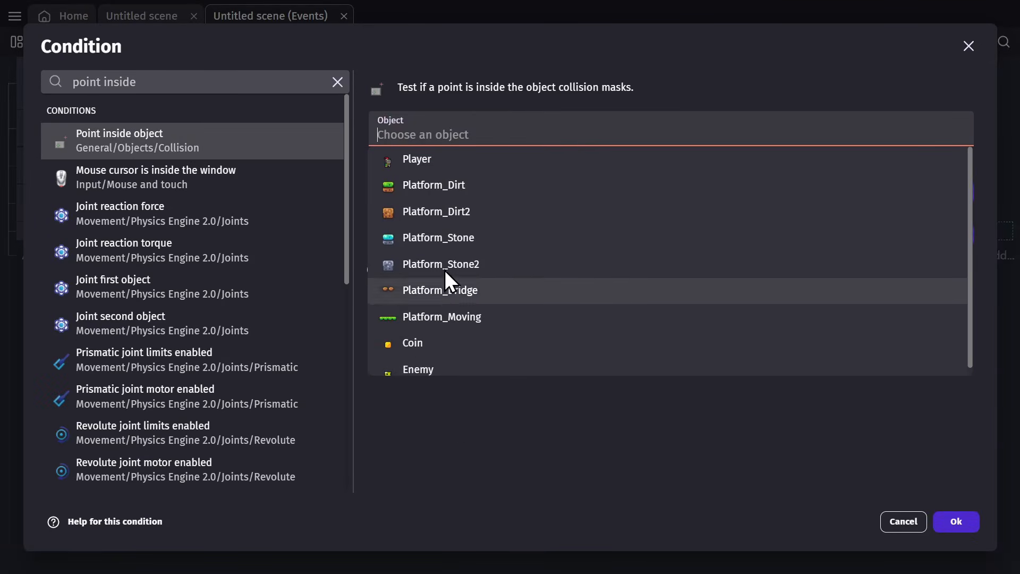
pyautogui.click(446, 240)
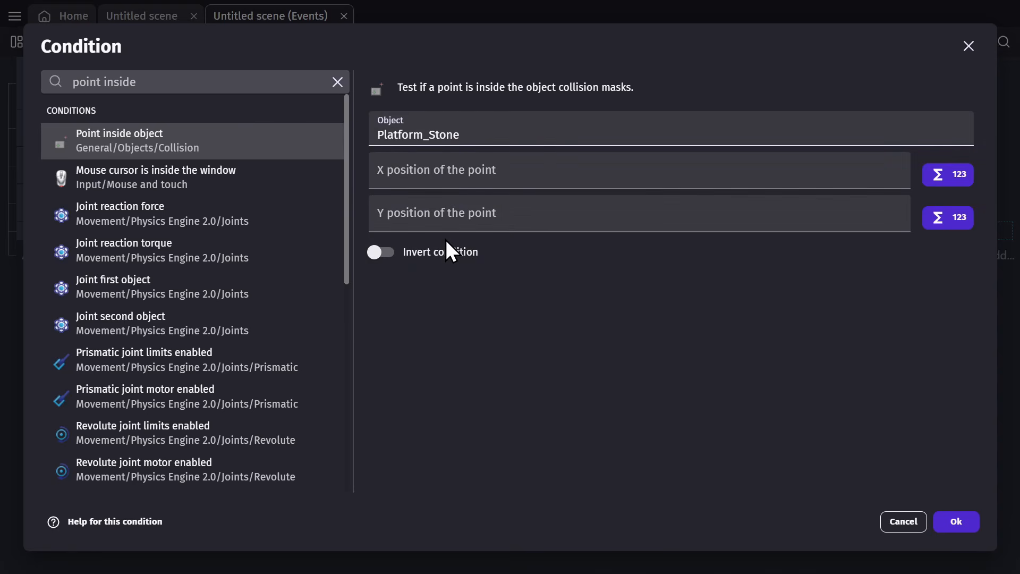
# Set the X position of the tested point to Enemy.PointX("Checker").
pyautogui.click(463, 177)
pyautogui.write('enem')
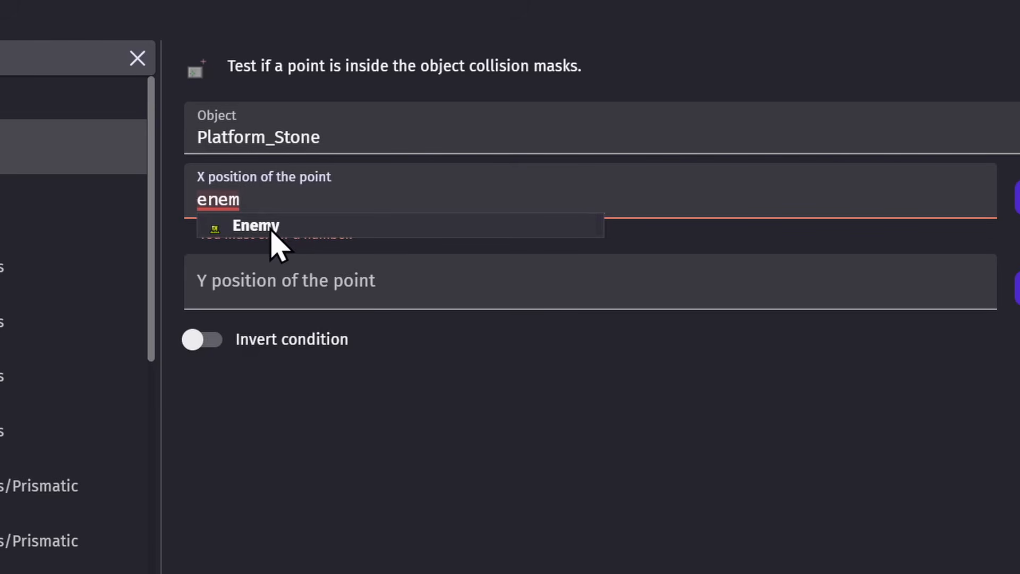
pyautogui.click(273, 227)
pyautogui.write('point')
pyautogui.click(259, 228)
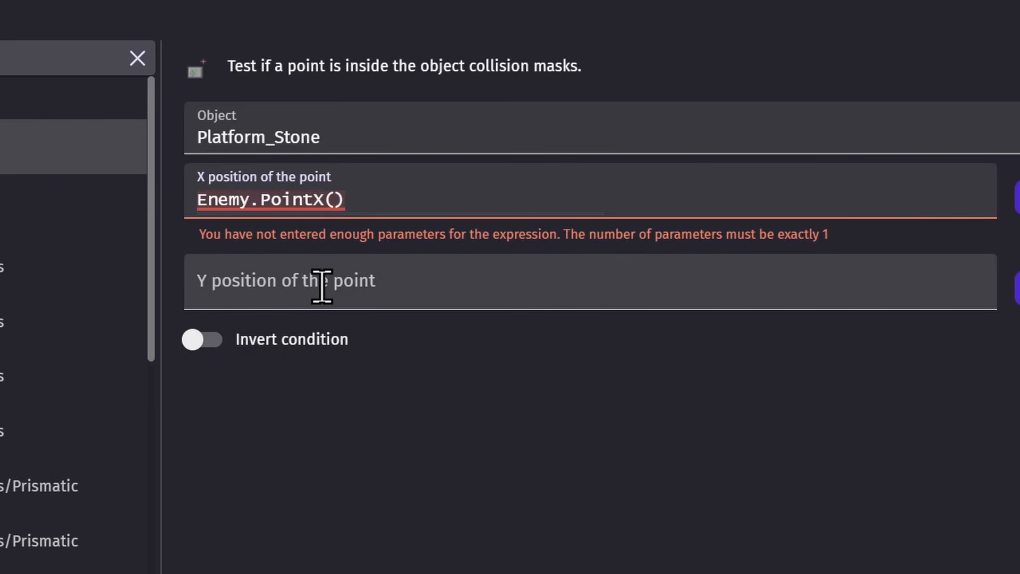
pyautogui.write('""')
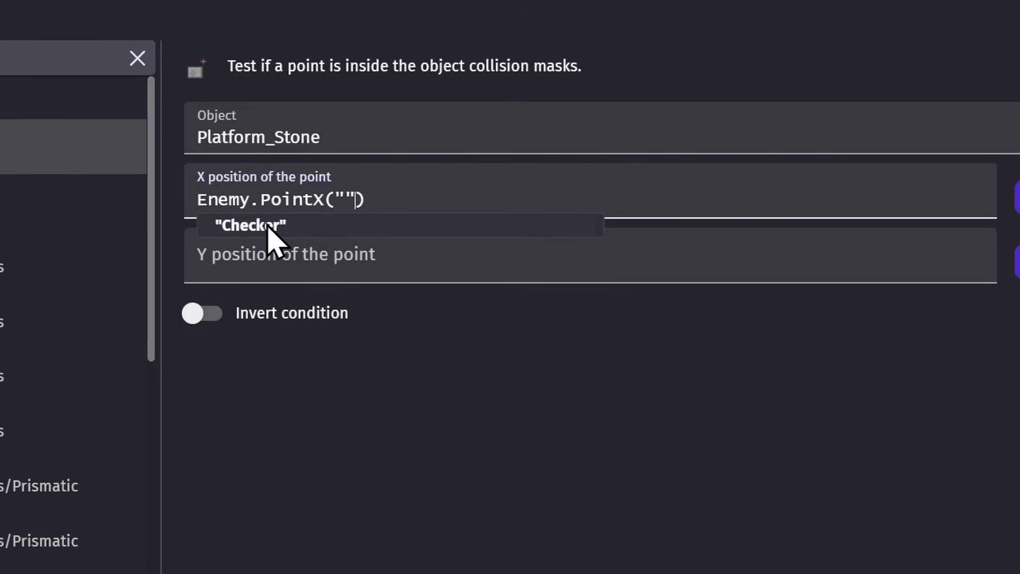
pyautogui.click(268, 225)
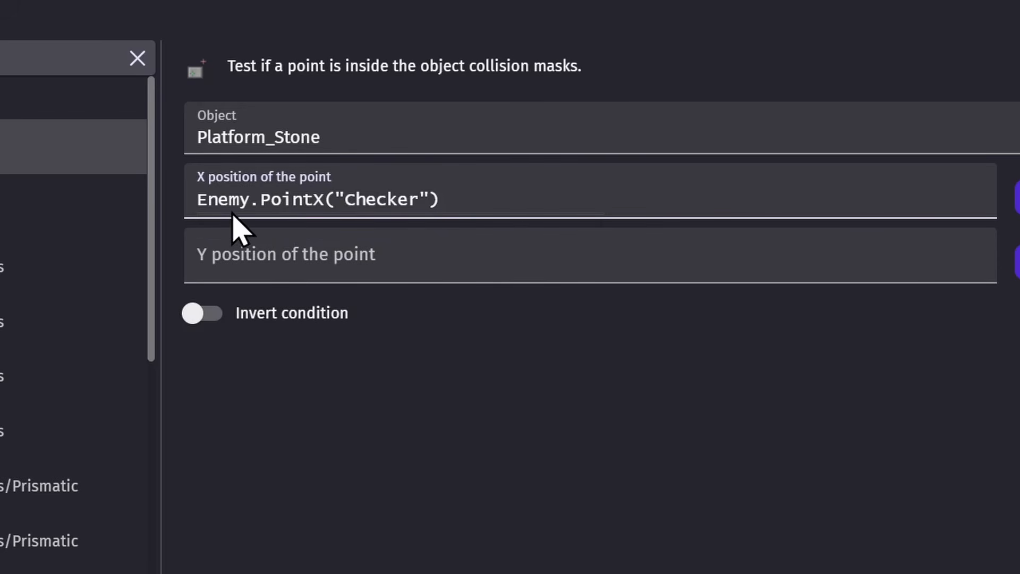
# Reuse the X expression for the Y position, change it to Enemy.PointY("Checker"), and confirm the condition.
pyautogui.moveTo(201, 199); pyautogui.dragTo(485, 193)
pyautogui.hotkey('ctrl', 'c')
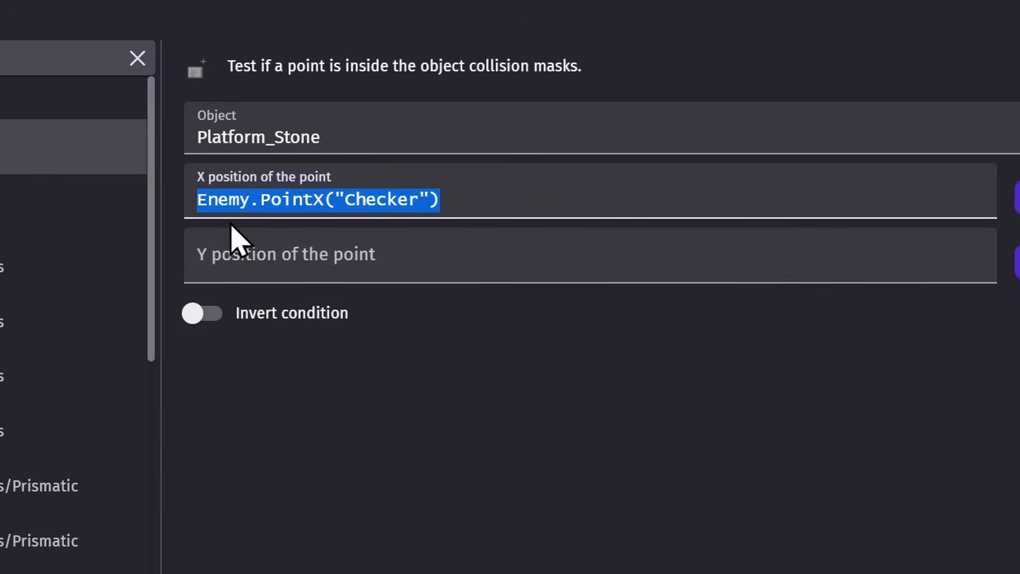
pyautogui.click(266, 255)
pyautogui.hotkey('ctrl', 'v')
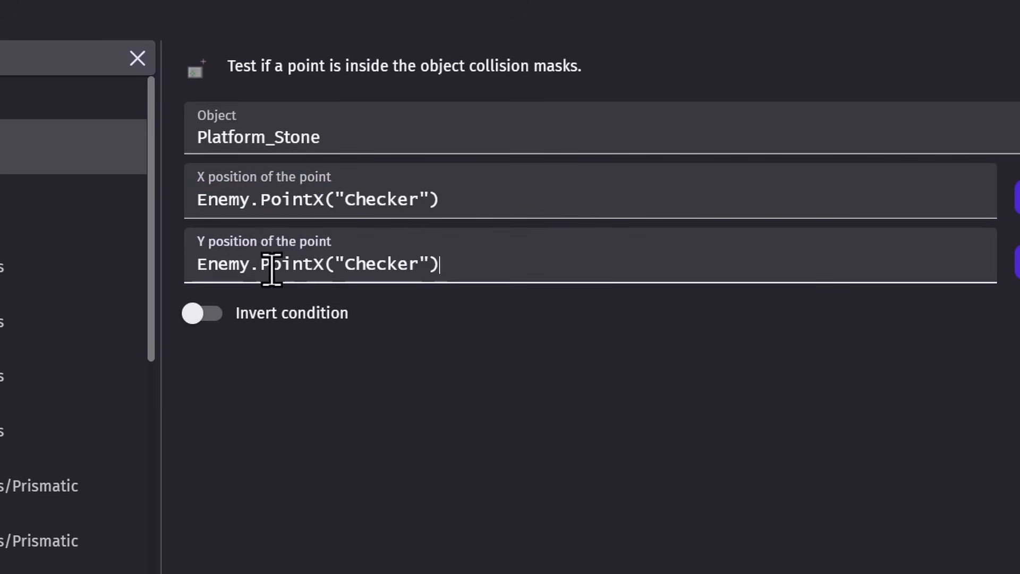
pyautogui.click(323, 264)
pyautogui.press('BackSpace')
pyautogui.write('Y')
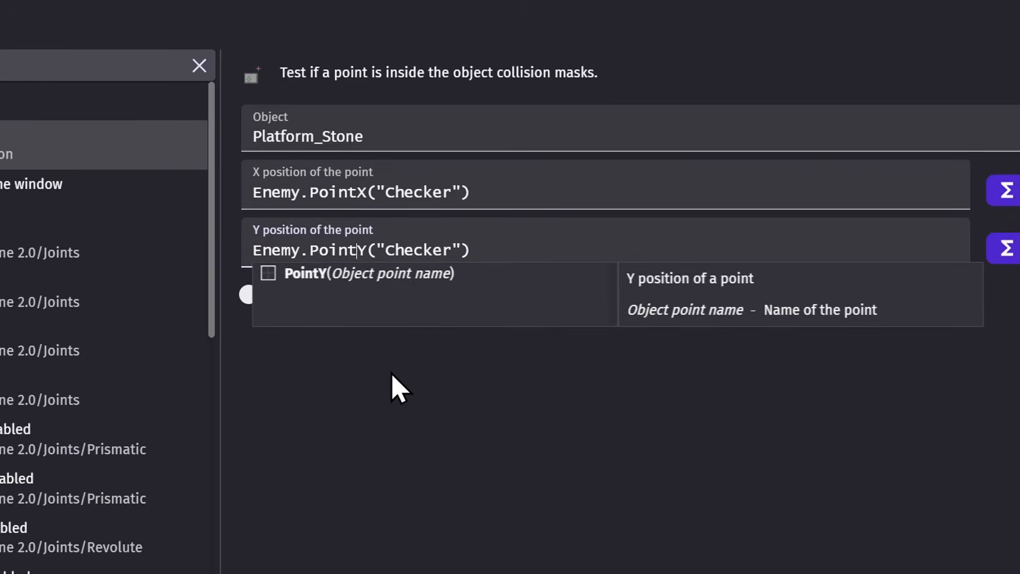
pyautogui.click(353, 404)
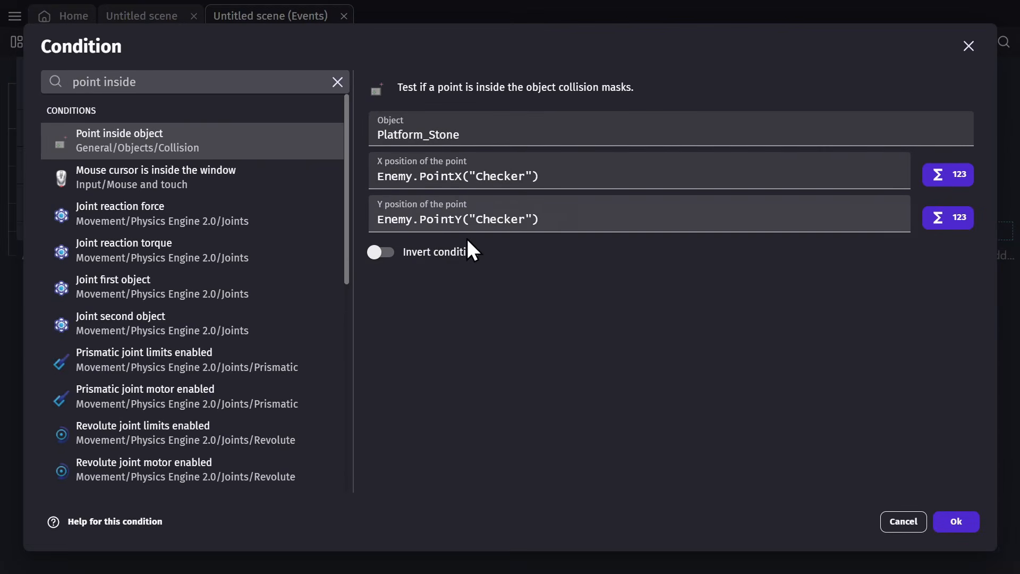
pyautogui.click(954, 523)
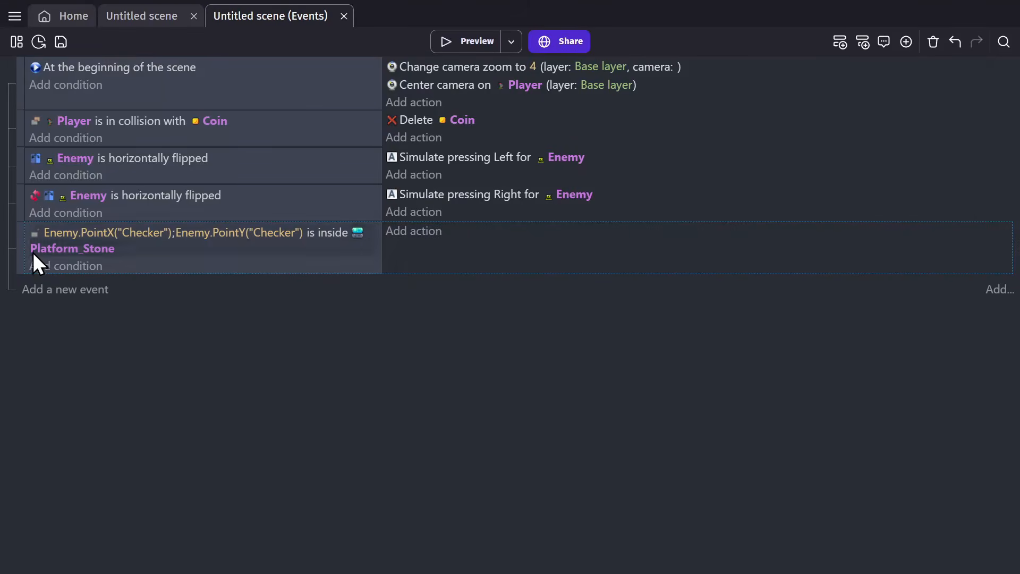
# Add a Flip the object horizontally action for Enemy to the Checker point event, with flipping activated.
pyautogui.click(413, 231)
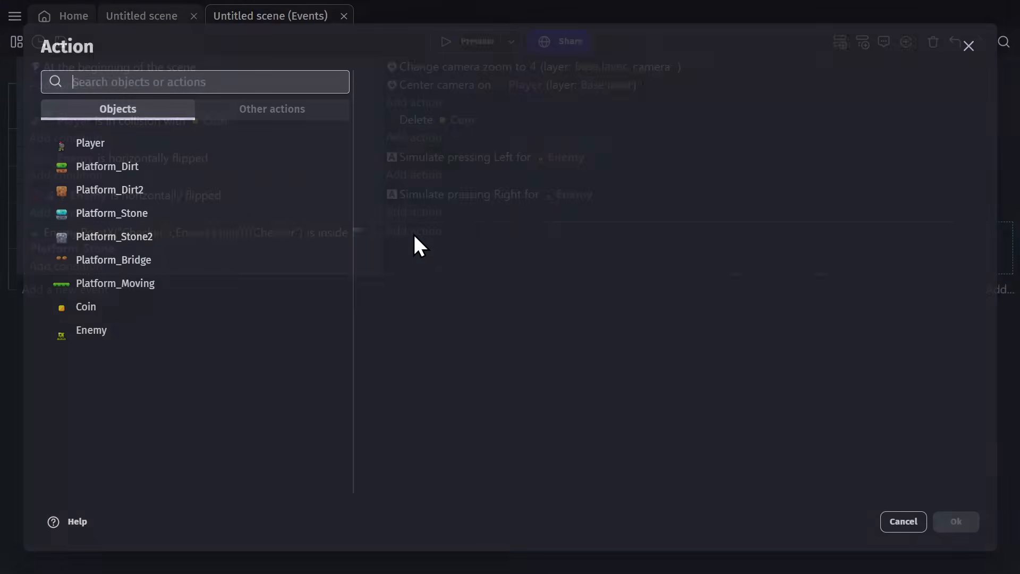
pyautogui.write('flip')
pyautogui.click(201, 141)
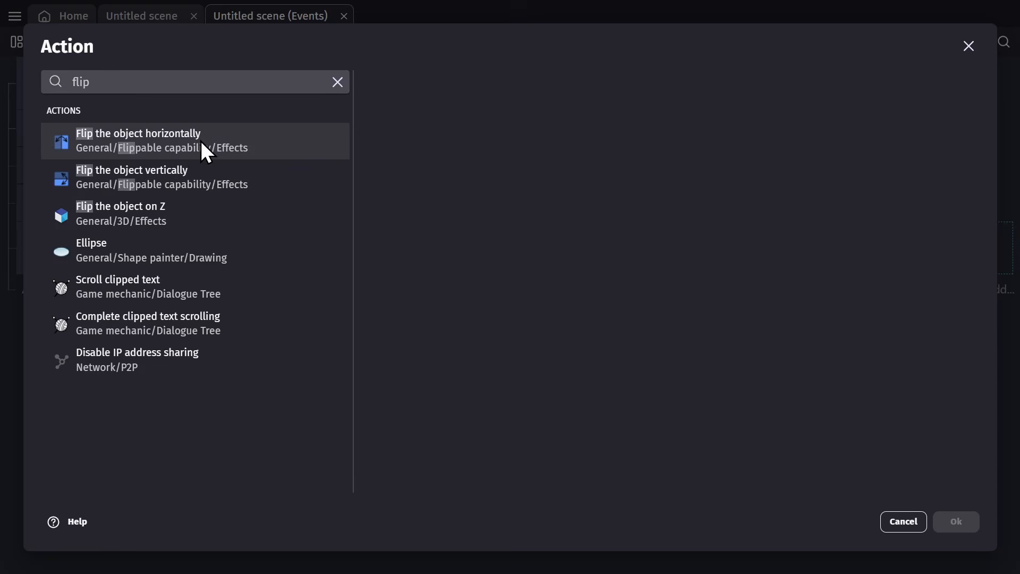
pyautogui.write('enem')
pyautogui.click(462, 156)
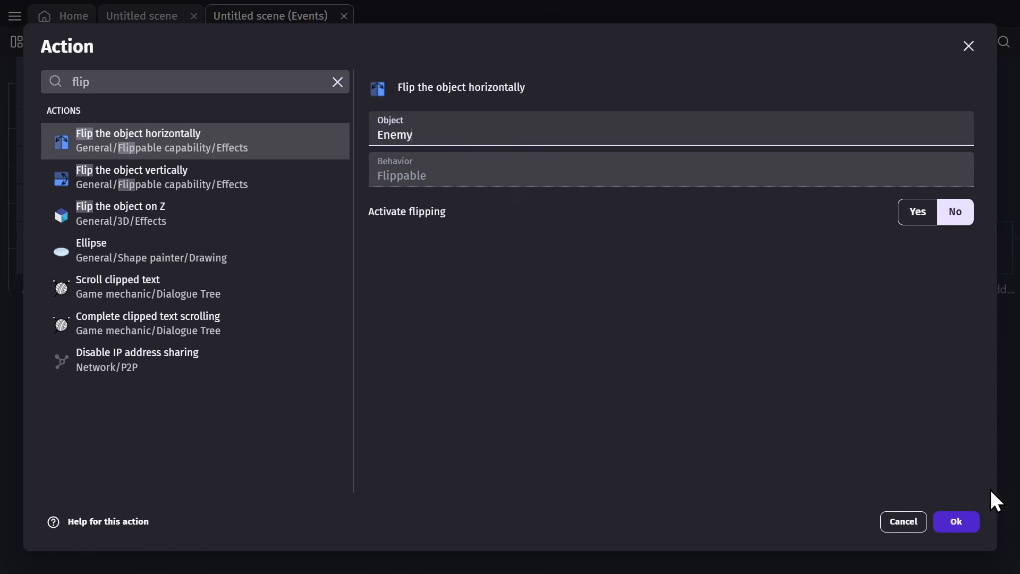
pyautogui.click(940, 522)
pyautogui.click(547, 233)
pyautogui.click(647, 267)
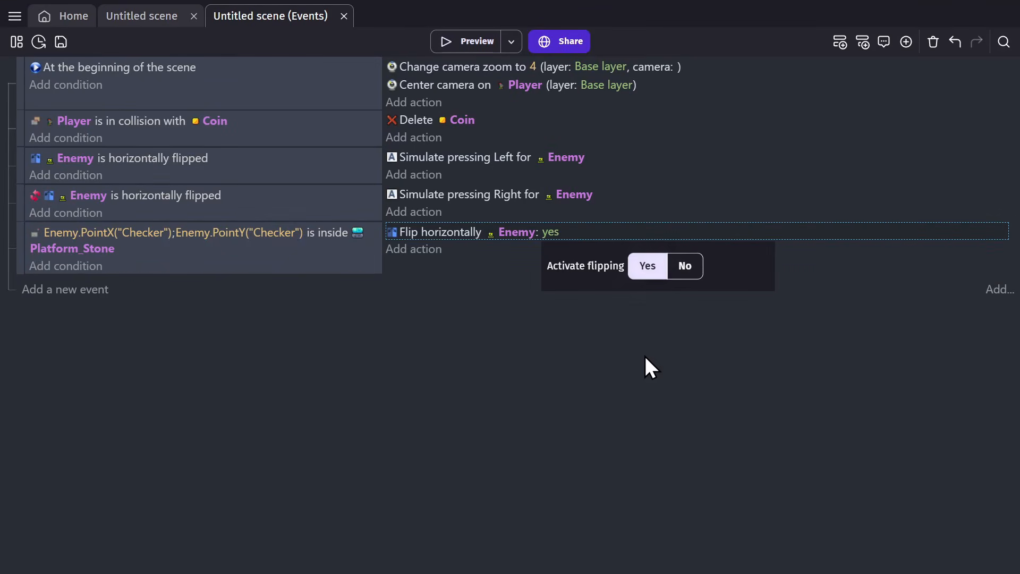
pyautogui.click(444, 236)
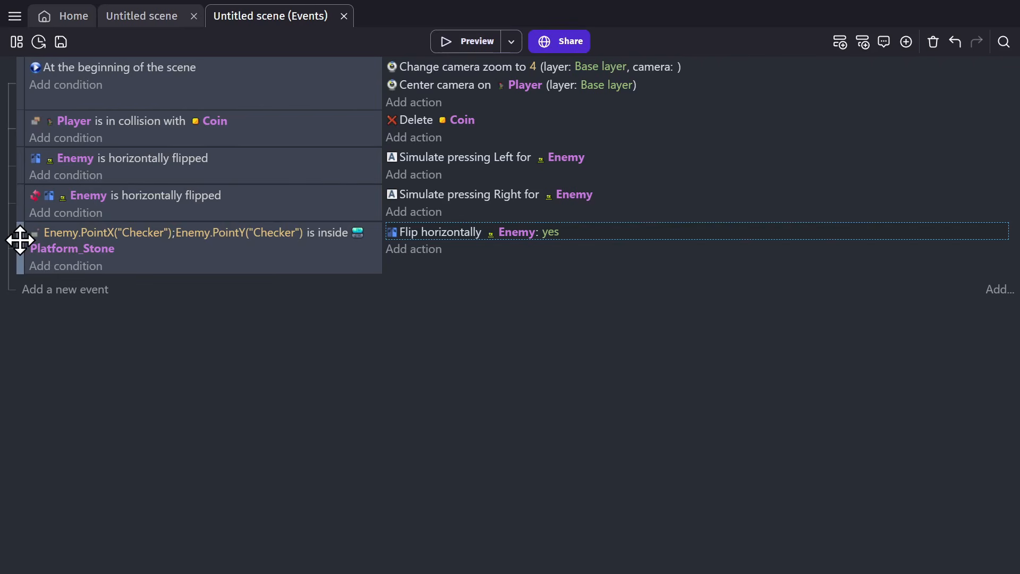
# Nest the Checker point event under the Enemy flipped event and a copy of it under the inverted flipped event.
pyautogui.moveTo(20, 237); pyautogui.dragTo(62, 181)
pyautogui.click(150, 284)
pyautogui.hotkey('ctrl', 'v')
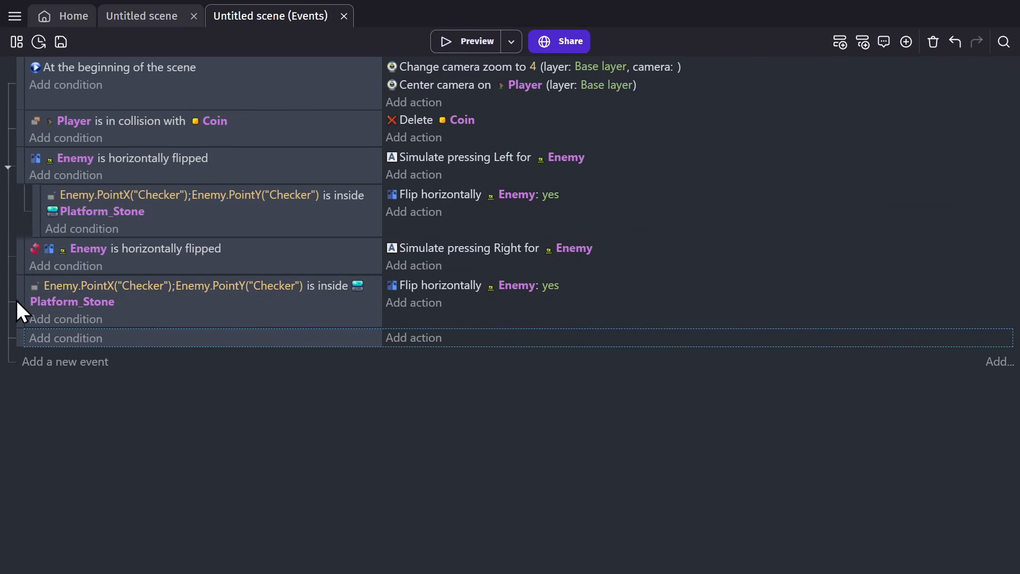
pyautogui.moveTo(18, 300); pyautogui.dragTo(60, 284)
pyautogui.press('Delete')
# Set the Enemy flip action under the inverted flipped event to no and check the enemy's placement in the scene.
pyautogui.click(550, 286)
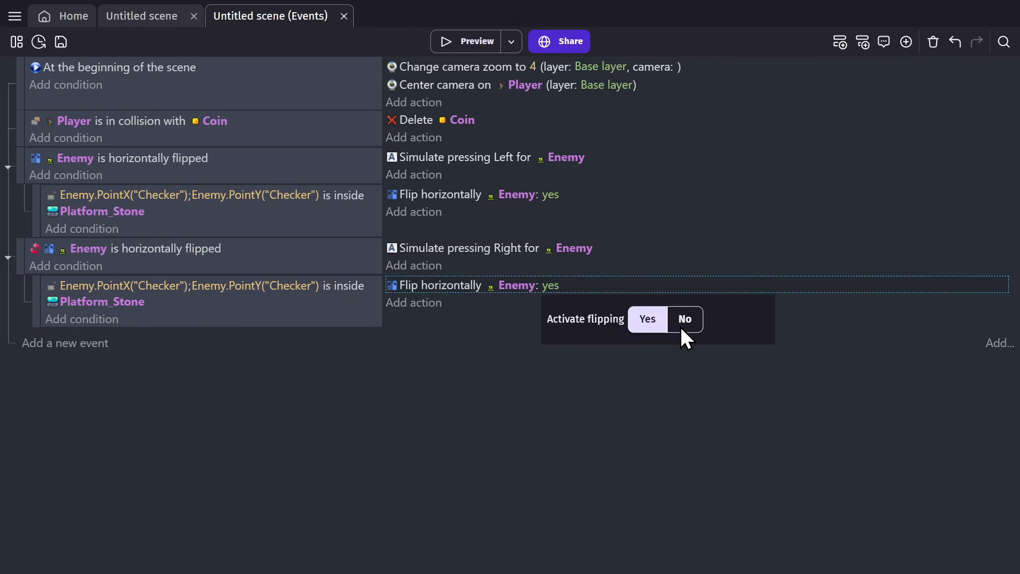
pyautogui.click(682, 320)
pyautogui.click(111, 162)
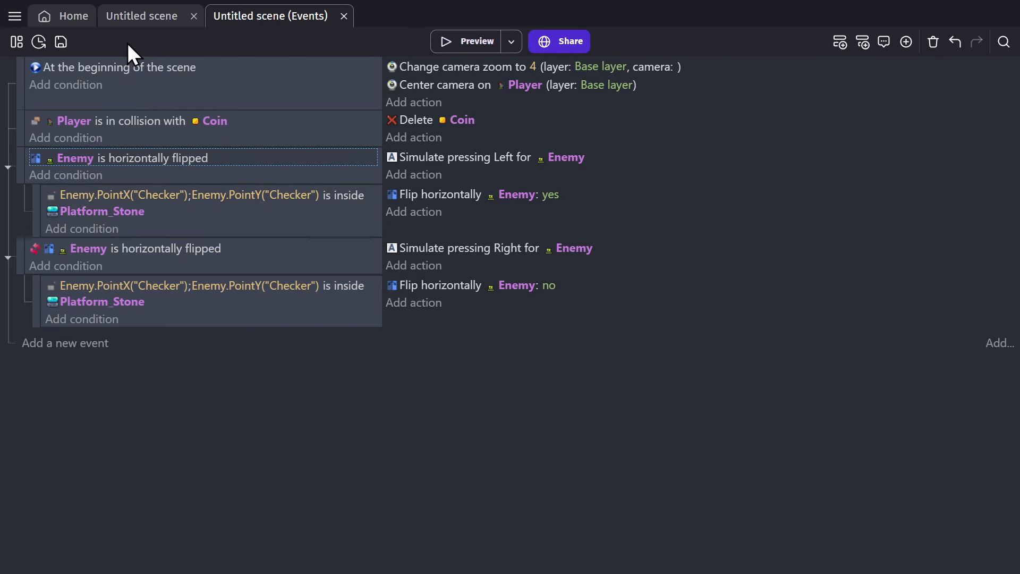
pyautogui.click(142, 17)
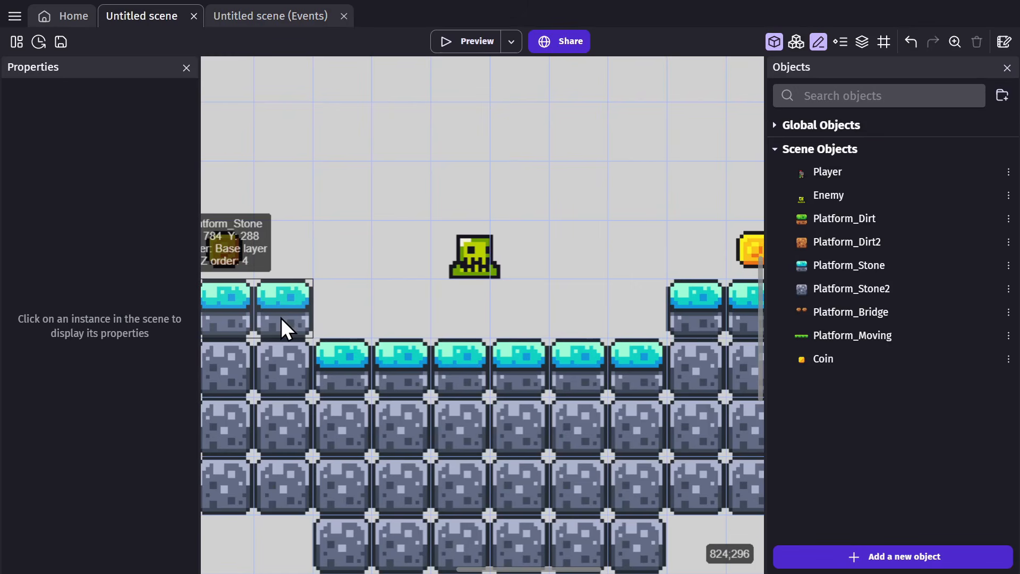
pyautogui.click(281, 22)
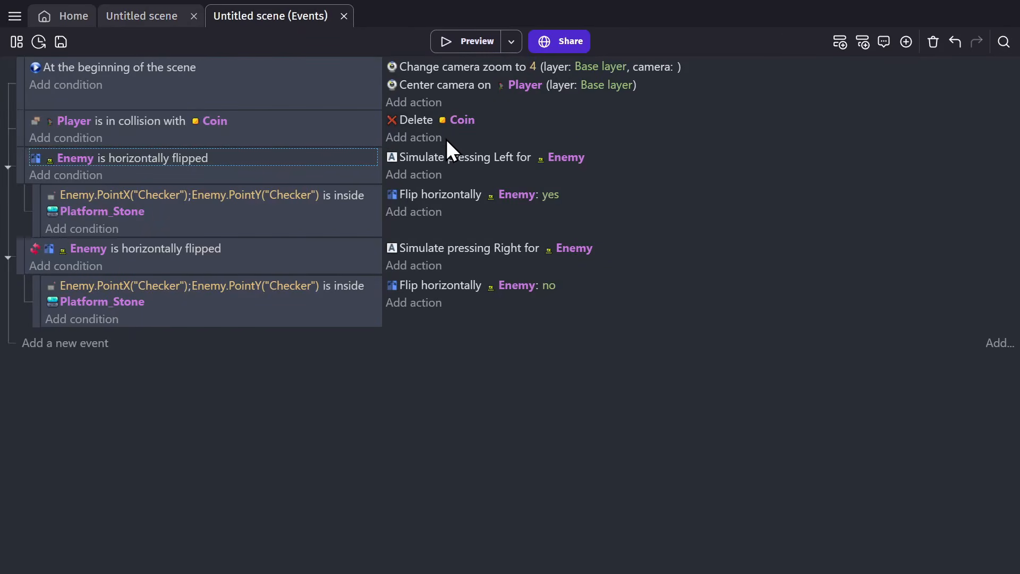
# Set the horizontal flip action in the sub-event of the non-inverted Enemy flipped event to no.
pyautogui.click(550, 195)
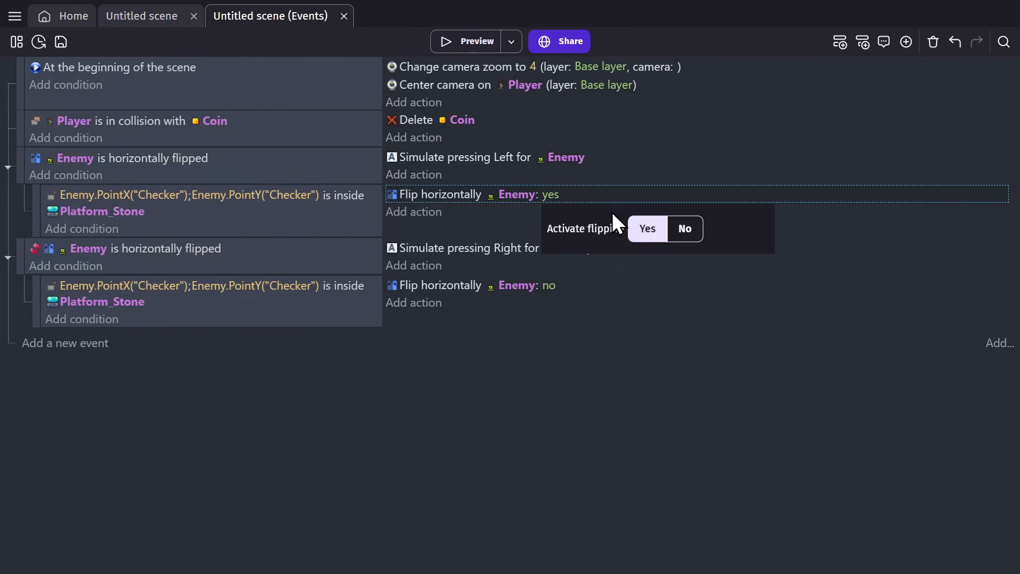
pyautogui.click(685, 229)
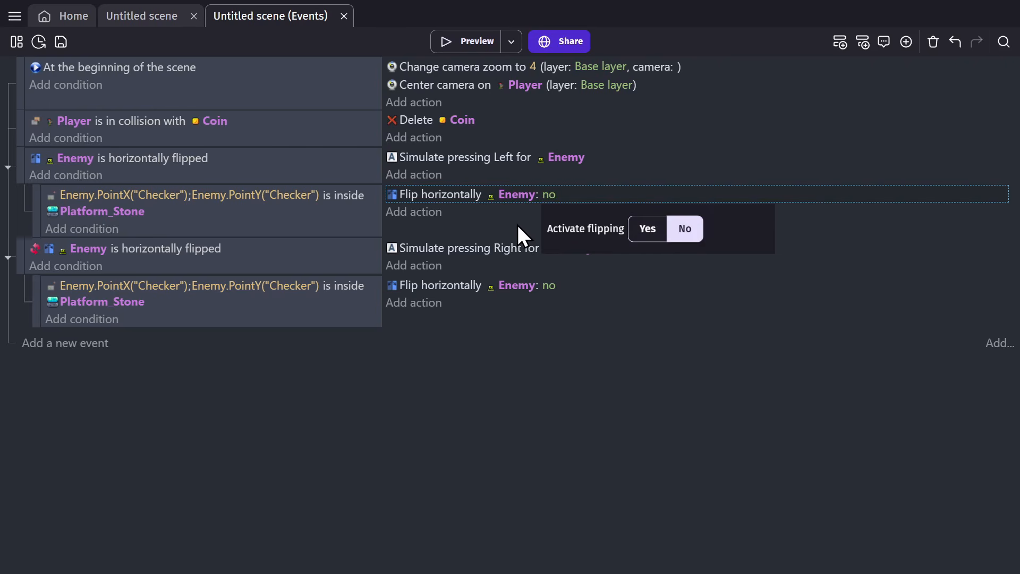
pyautogui.click(202, 192)
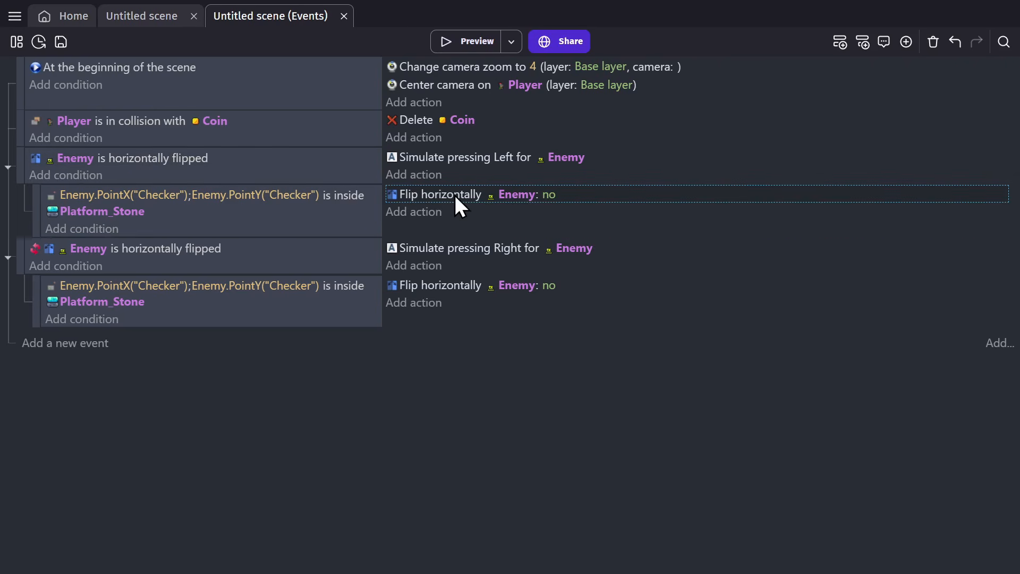
pyautogui.click(551, 196)
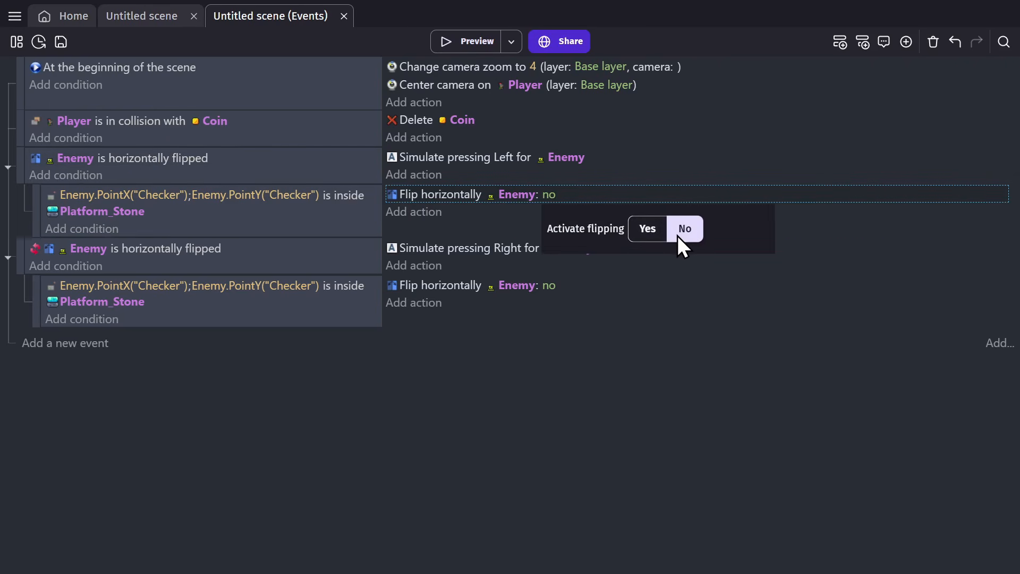
# Set the horizontal flip action in the sub-event of the inverted Enemy flipped event to yes.
pyautogui.click(176, 254)
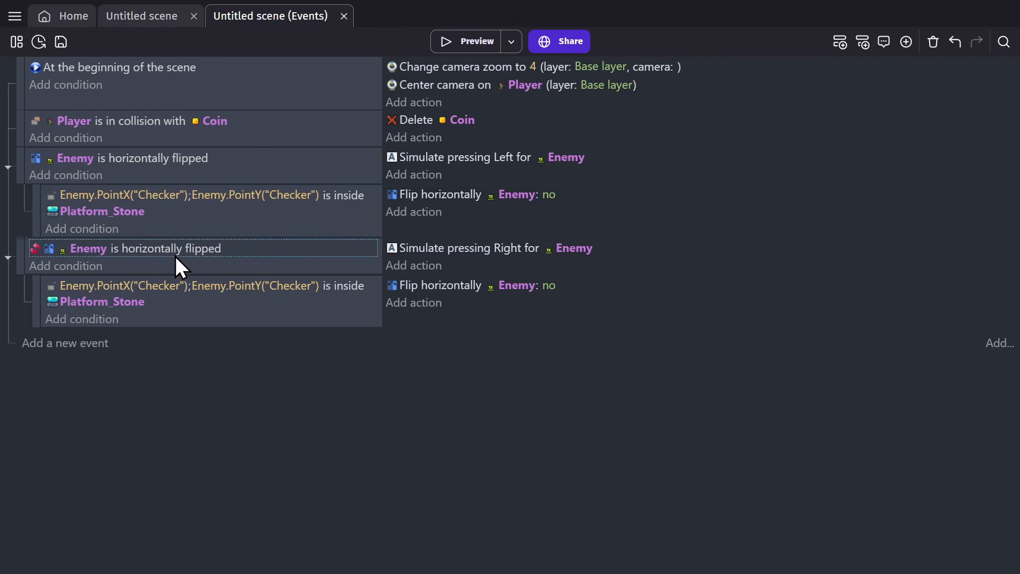
pyautogui.click(403, 288)
pyautogui.click(544, 285)
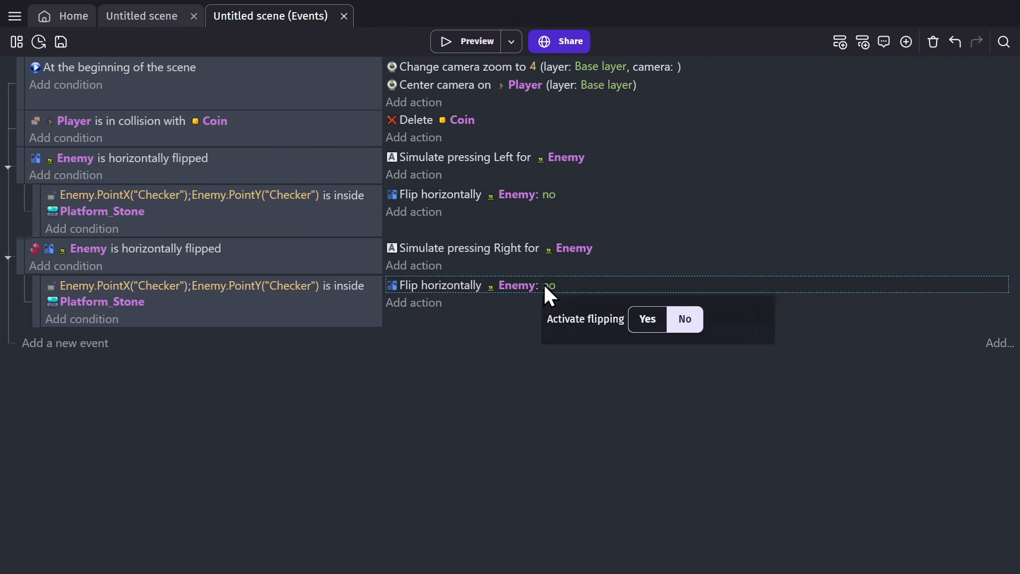
pyautogui.click(642, 320)
pyautogui.click(626, 390)
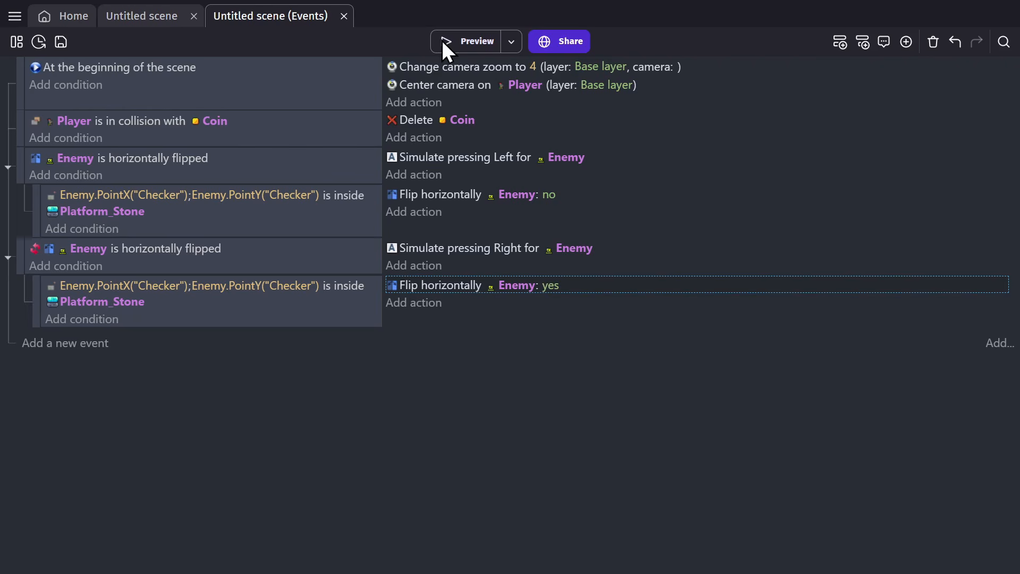
# Preview the game and move the knight across the bridge to the stone platforms to test the enemy's patrol.
pyautogui.click(472, 47)
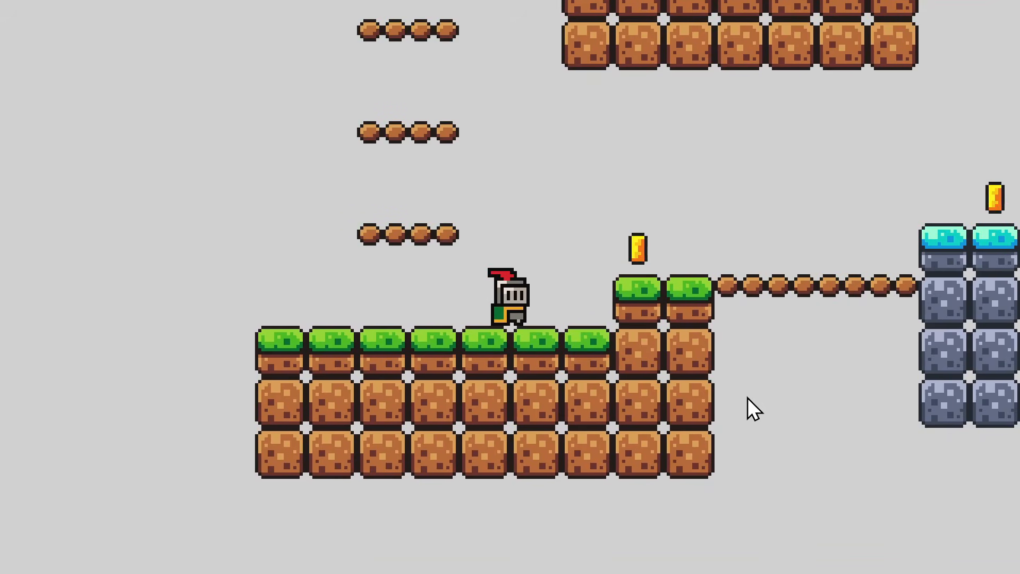
pyautogui.press('Right')
pyautogui.press('space')
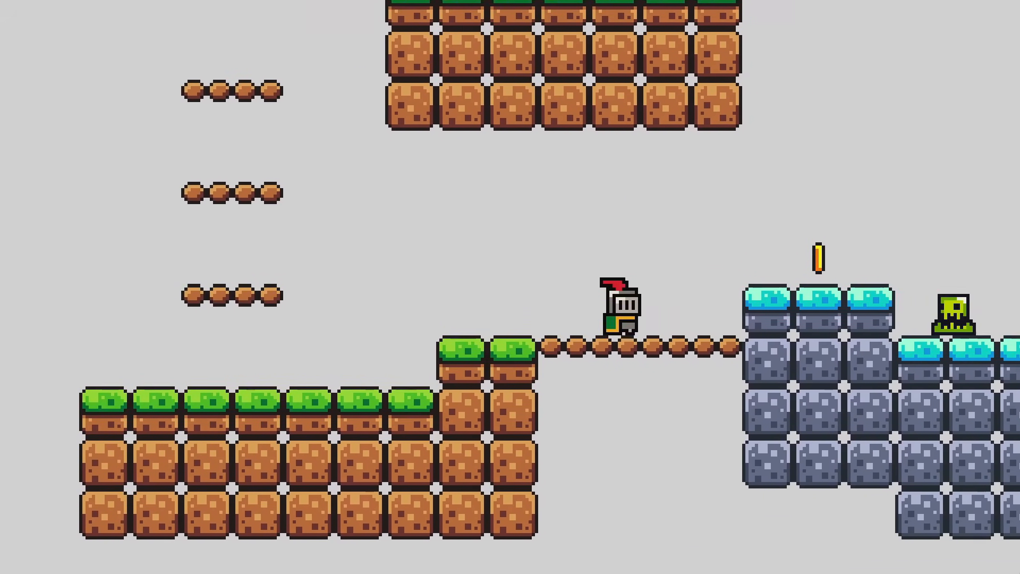
pyautogui.press('space')
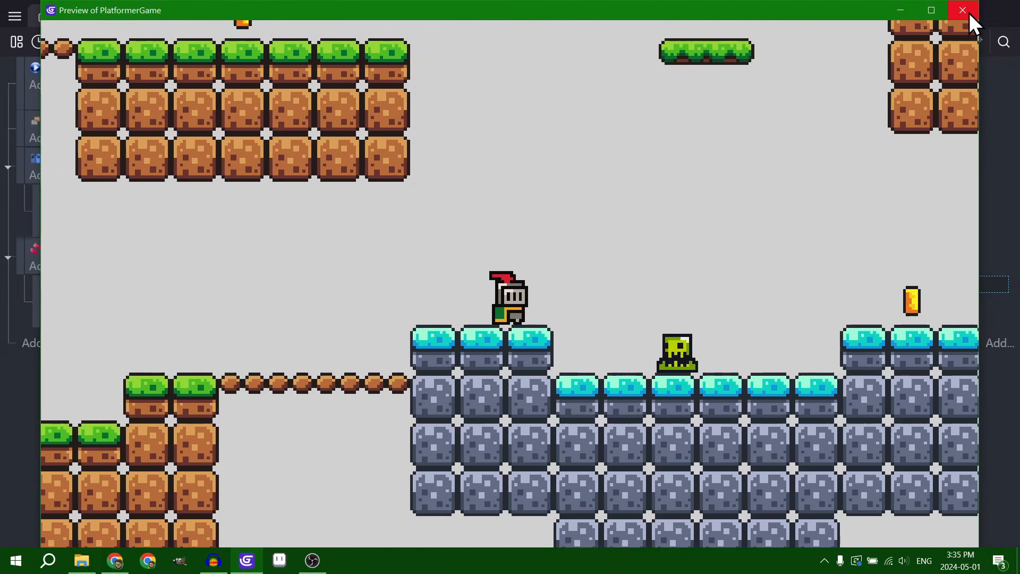
# Close the game preview and set the max. speed of the Enemy's PlatformerObject behavior to 40.
pyautogui.click(969, 13)
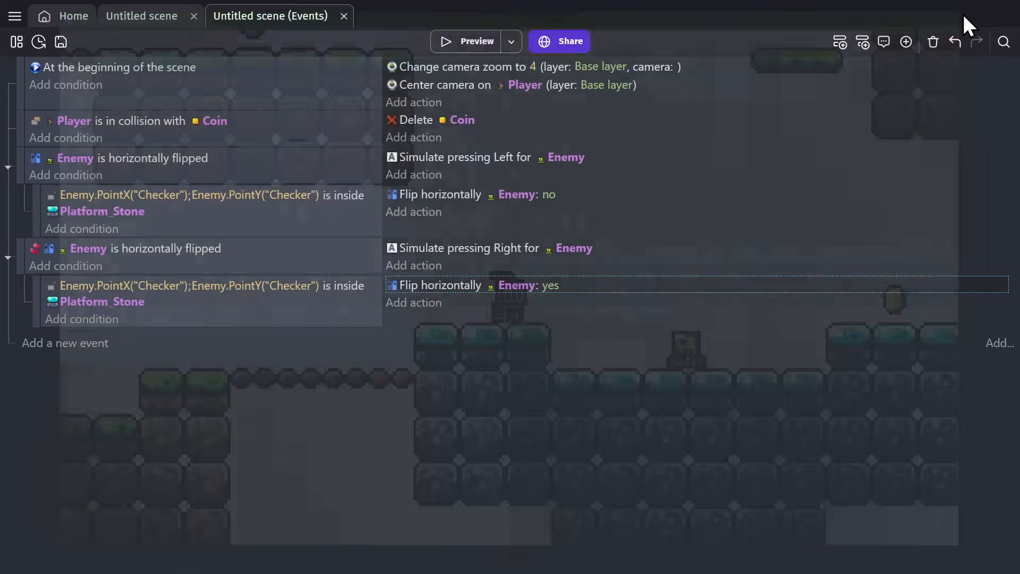
pyautogui.click(160, 16)
pyautogui.doubleClick(459, 257)
pyautogui.click(403, 85)
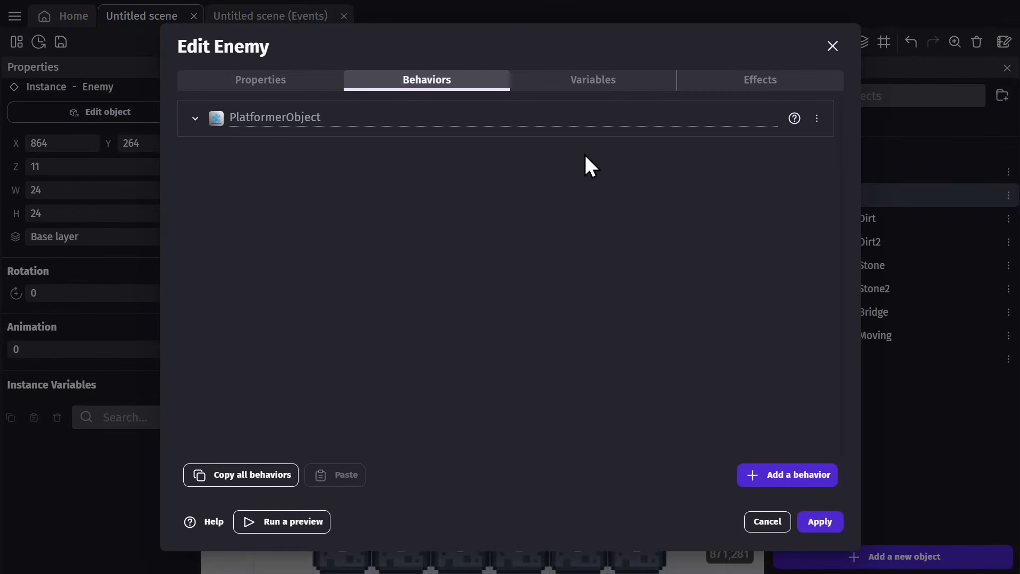
pyautogui.click(195, 118)
pyautogui.scroll(-4, 344, 183)
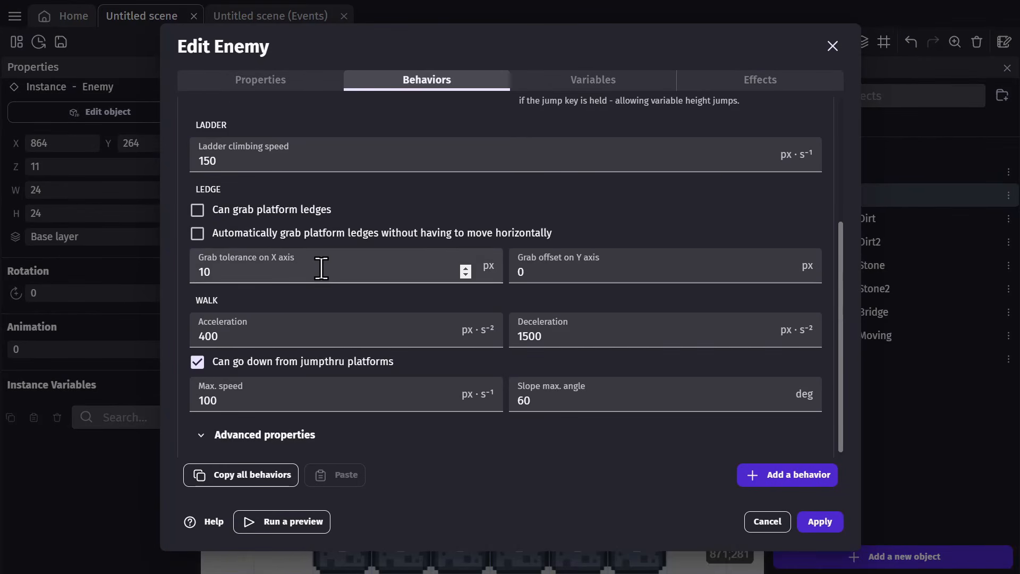
pyautogui.scroll(-1, 287, 361)
pyautogui.doubleClick(269, 380)
pyautogui.write('40')
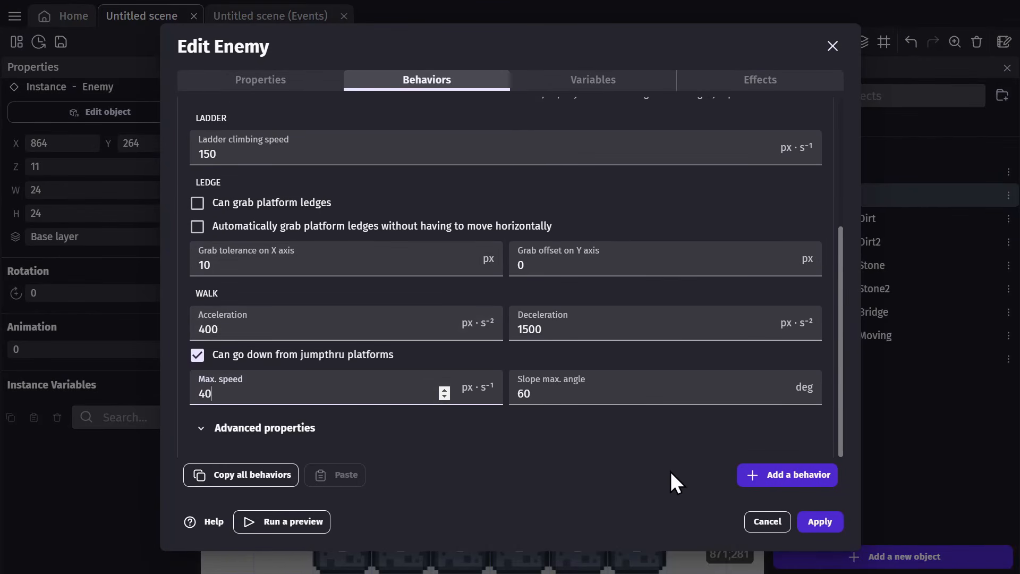
pyautogui.click(837, 521)
# Preview the game, walk the player over to the enemy to check its movement speed, and close the preview.
pyautogui.click(470, 44)
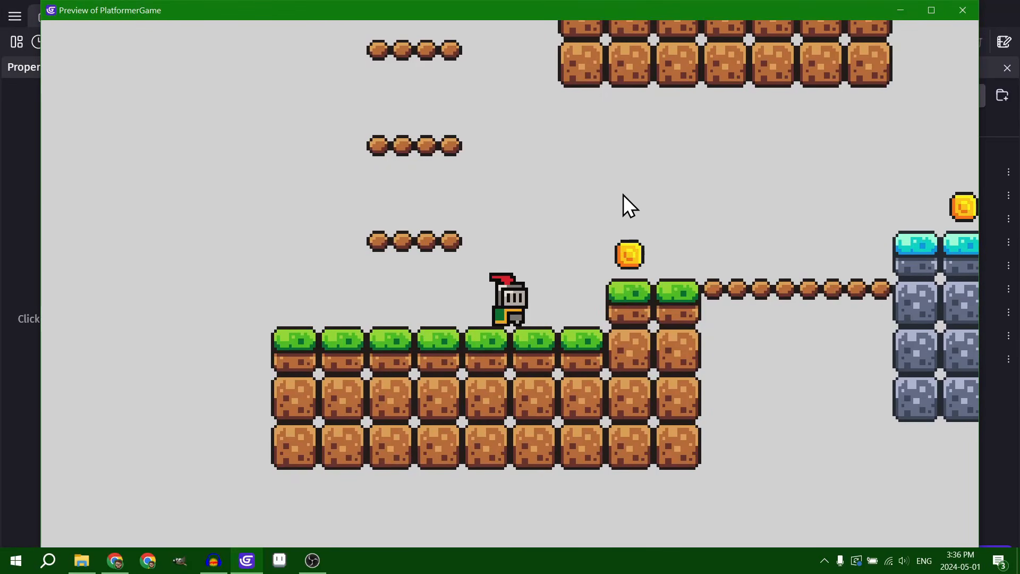
pyautogui.press('Right')
pyautogui.press('Right')
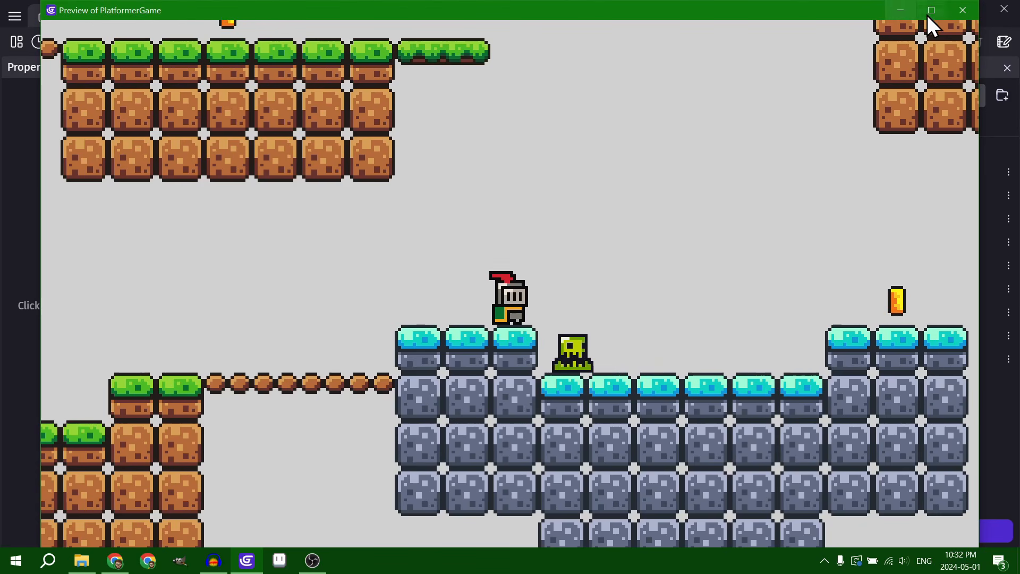
pyautogui.click(963, 11)
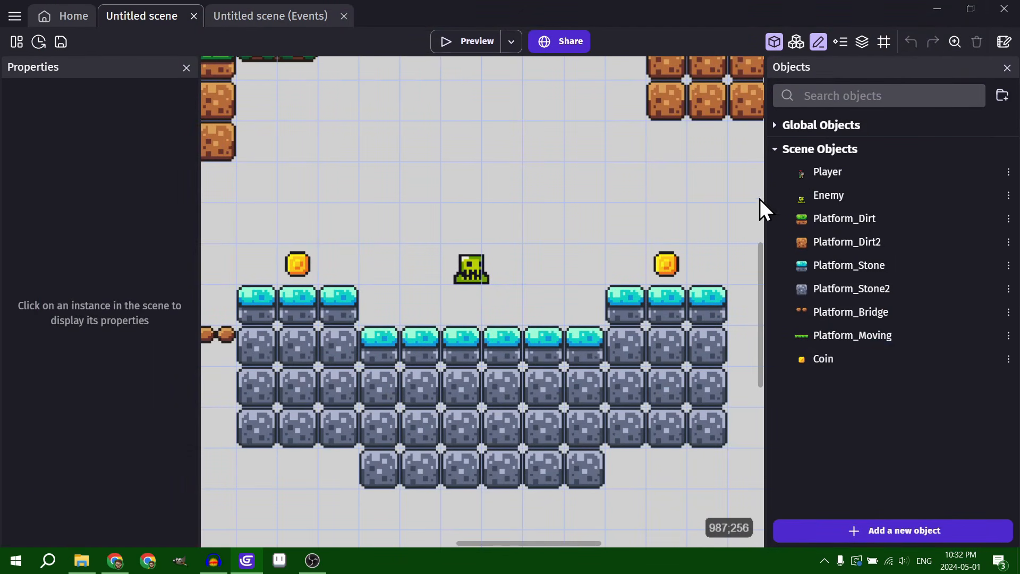
# Add a new animation named Death to the Player object.
pyautogui.doubleClick(800, 167)
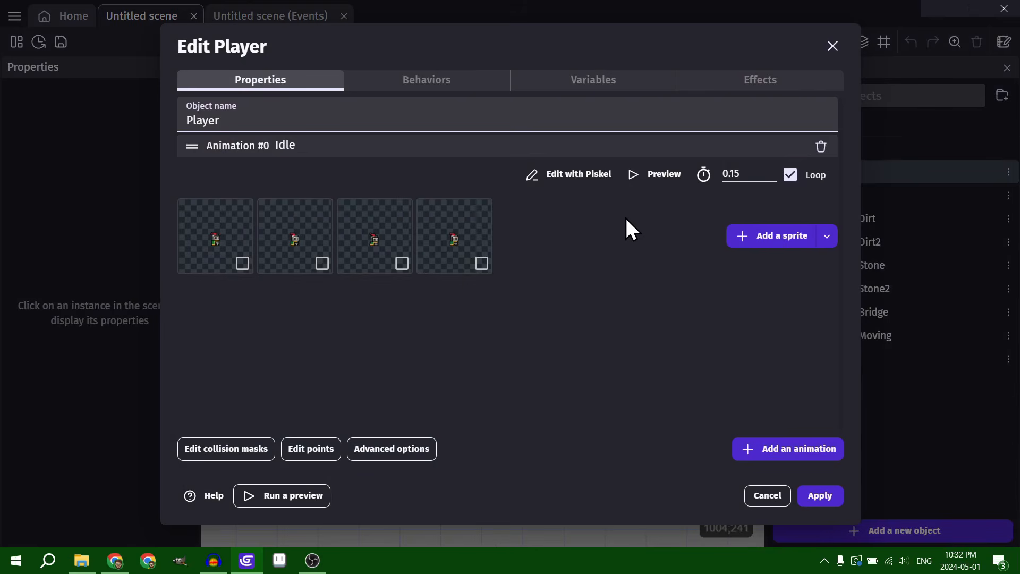
pyautogui.click(754, 447)
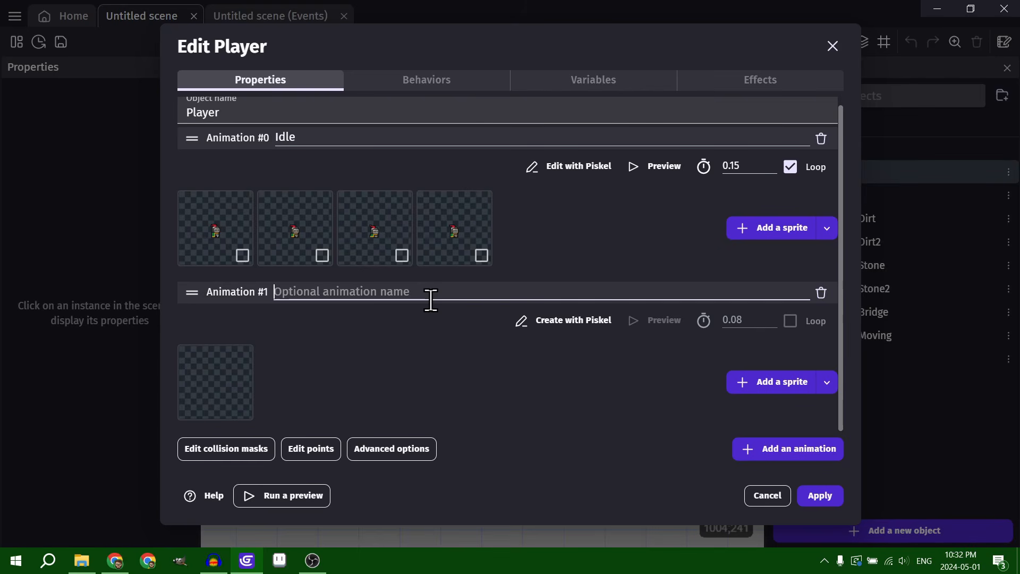
pyautogui.write('Death')
# Load the four player death sprites from the Modified Assets folder into the Death animation.
pyautogui.click(771, 381)
pyautogui.scroll(-5, 517, 243)
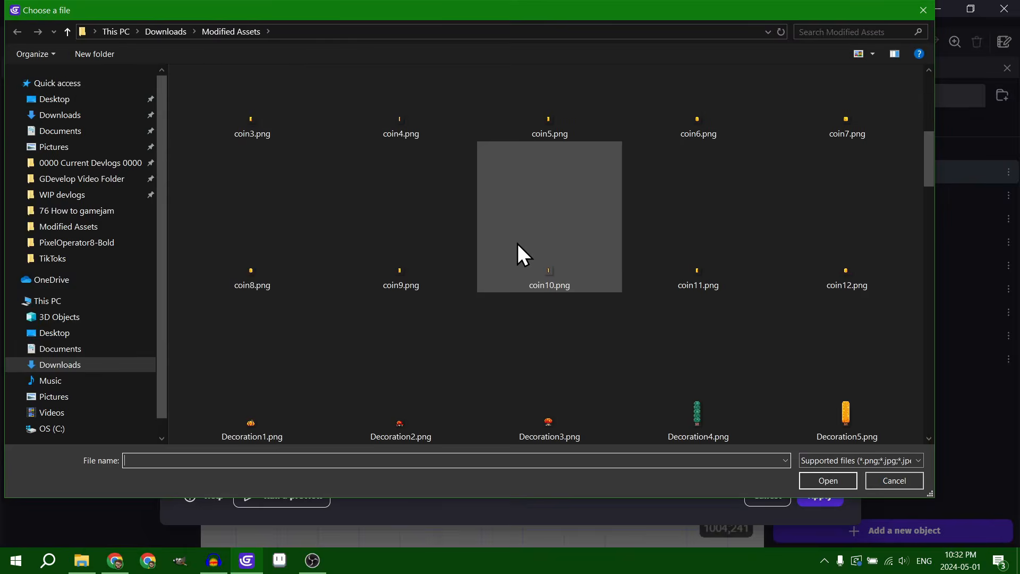
pyautogui.scroll(-2, 518, 243)
pyautogui.click(289, 255)
pyautogui.keyDown('shift'); pyautogui.click(694, 256); pyautogui.keyUp('shift')
pyautogui.click(828, 481)
pyautogui.click(610, 285)
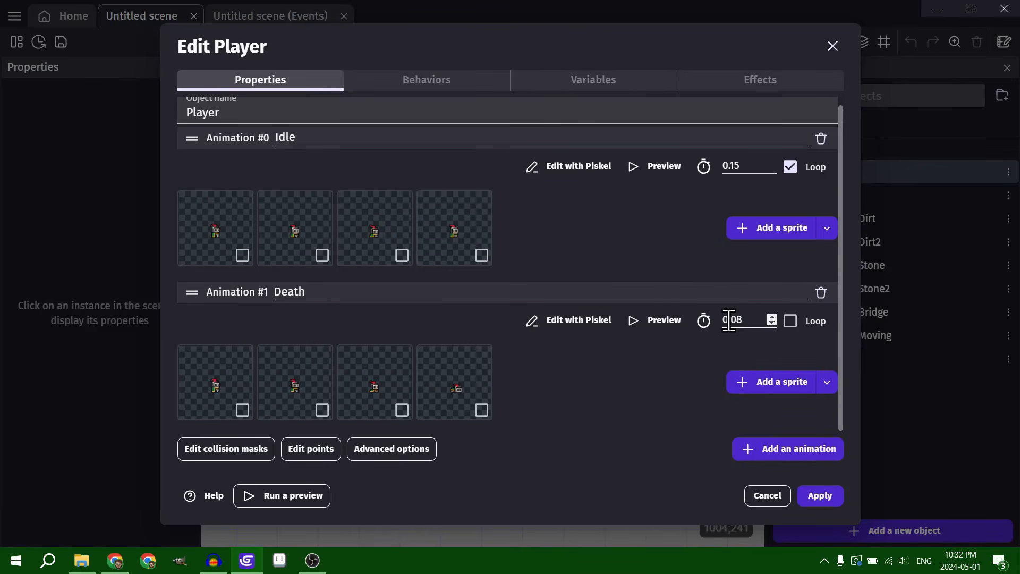
# Set the Death animation's time between frames to 0.15, preview it, and apply the Player changes.
pyautogui.moveTo(730, 320); pyautogui.dragTo(754, 319)
pyautogui.write('15')
pyautogui.click(664, 325)
pyautogui.click(805, 494)
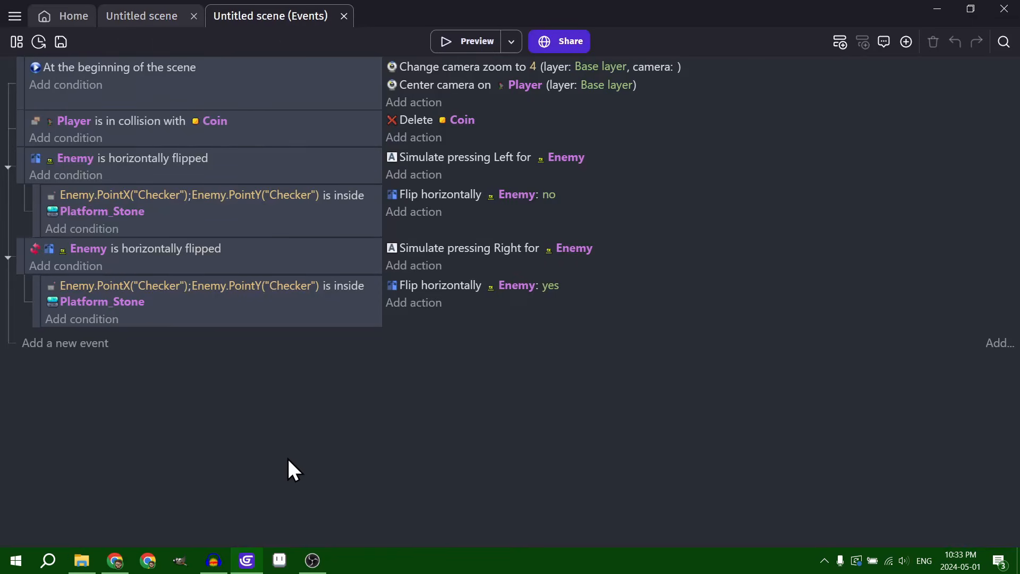
# Add a new event with a copy of the Player–Coin collision condition, changing its second object to Enemy.
pyautogui.click(90, 344)
pyautogui.click(166, 340)
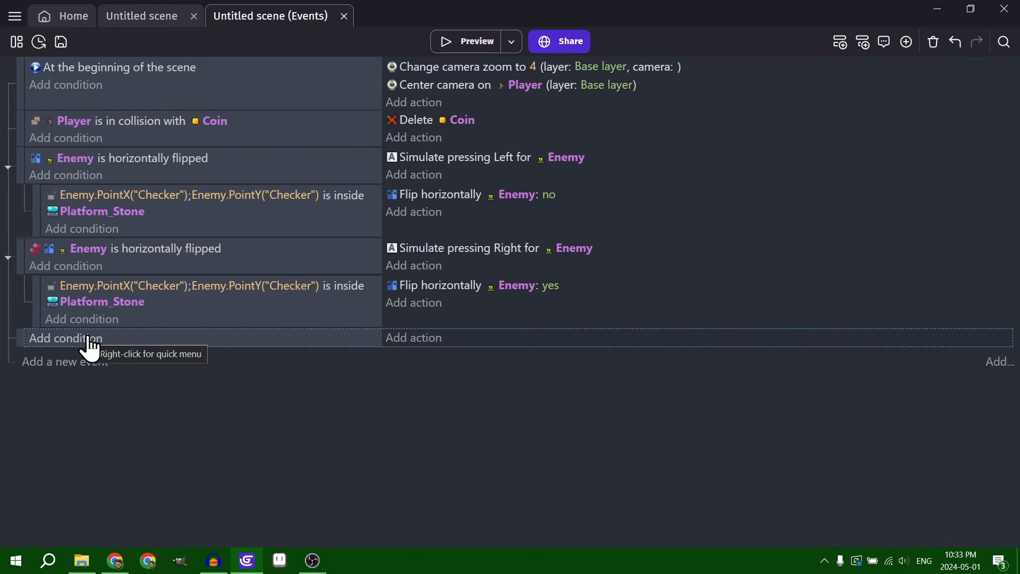
pyautogui.click(132, 125)
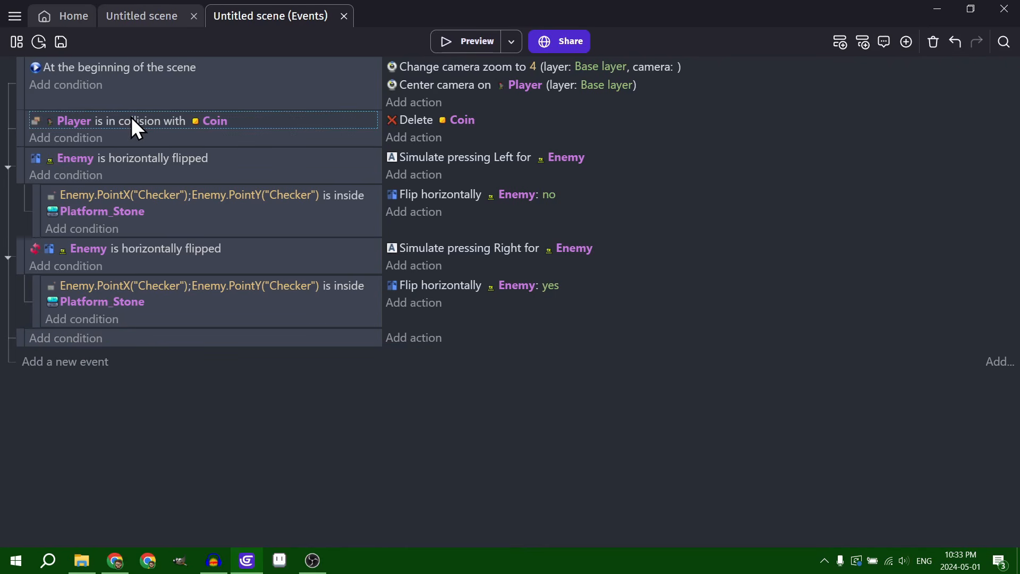
pyautogui.click(154, 339)
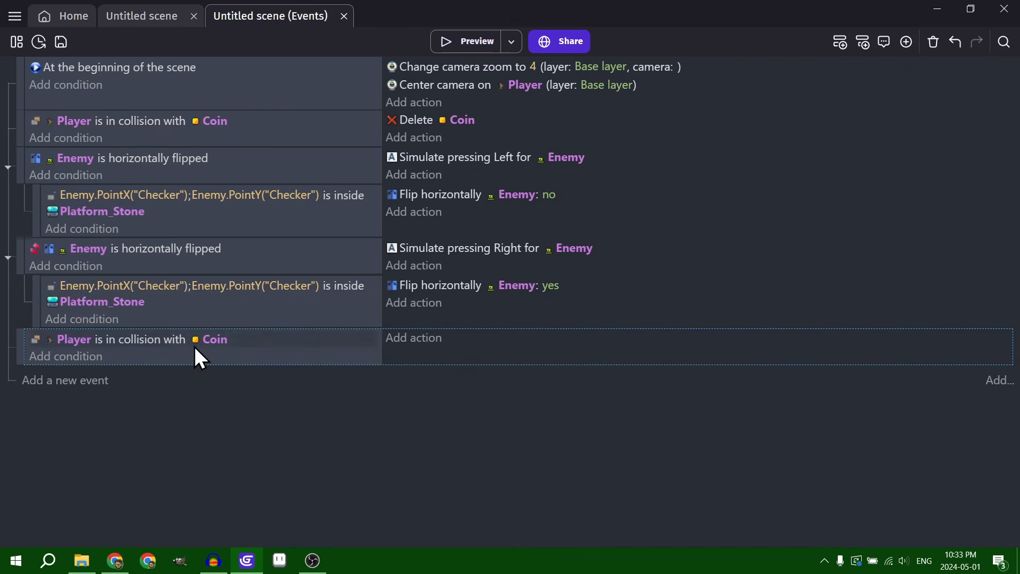
pyautogui.click(202, 341)
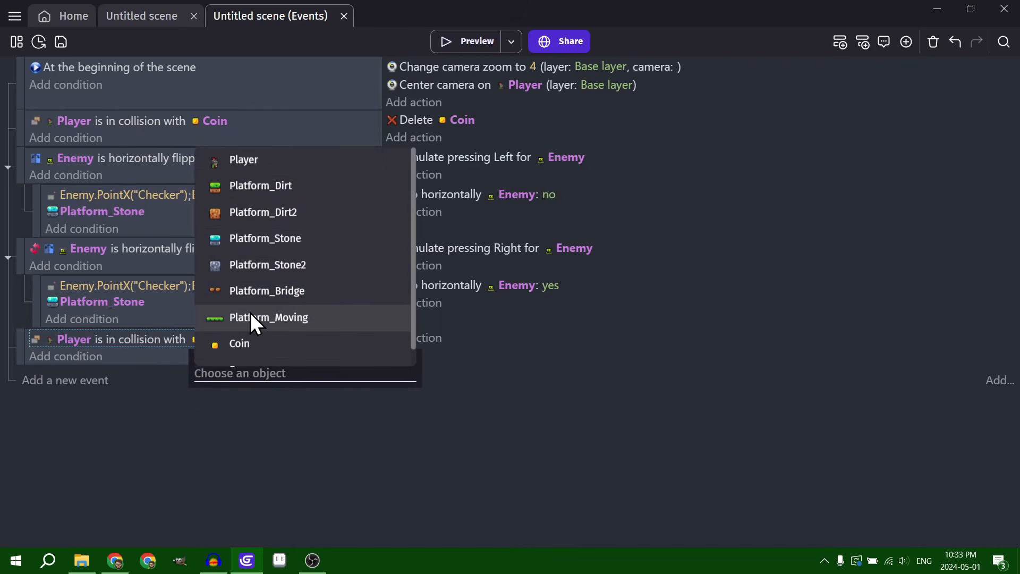
pyautogui.scroll(-1, 254, 295)
pyautogui.click(257, 351)
# Add an Animation (by name) action to the Player–Enemy collision event that sets Player's animation to Death.
pyautogui.click(402, 338)
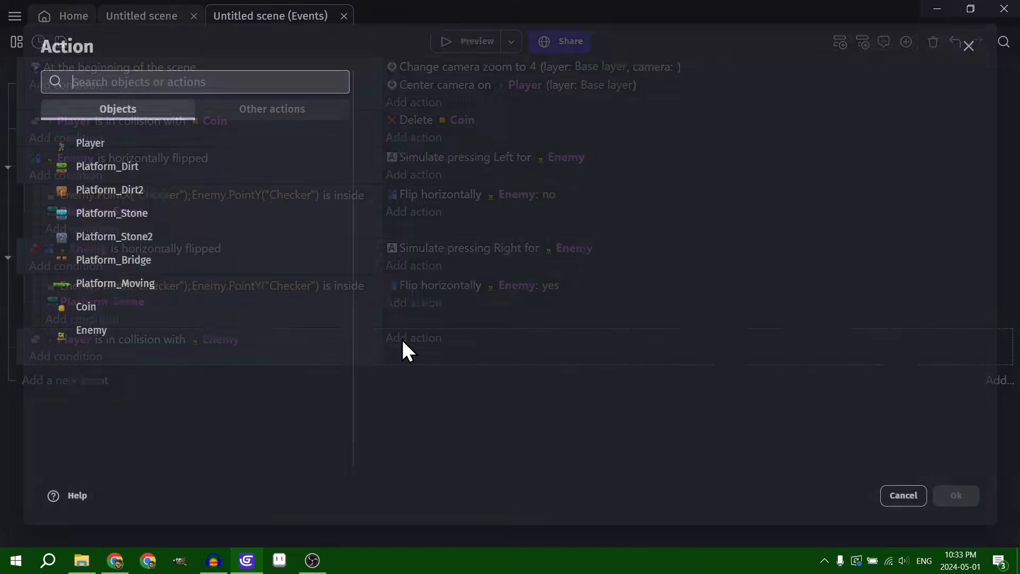
pyautogui.click(150, 146)
pyautogui.click(494, 81)
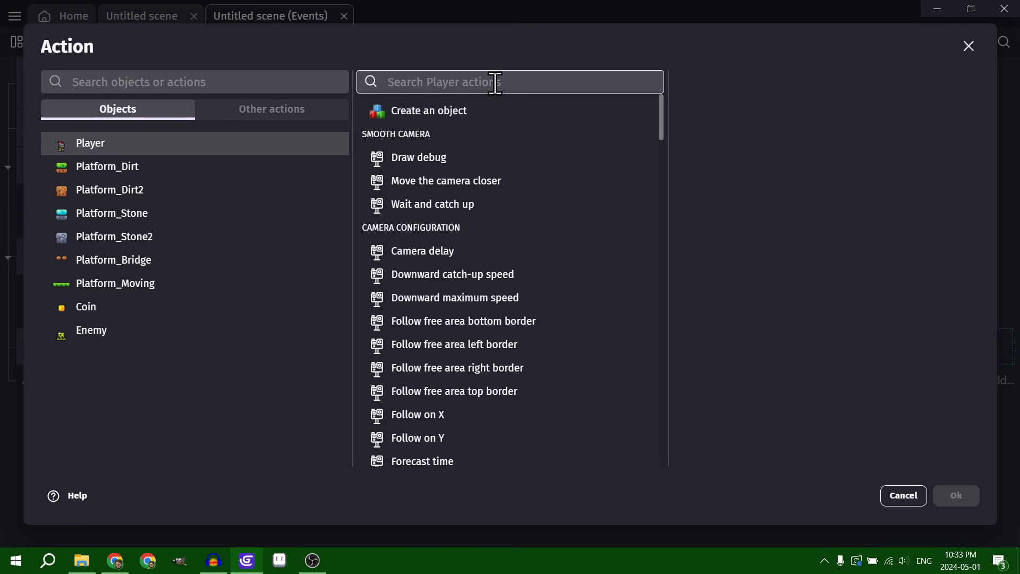
pyautogui.write('animation')
pyautogui.click(486, 265)
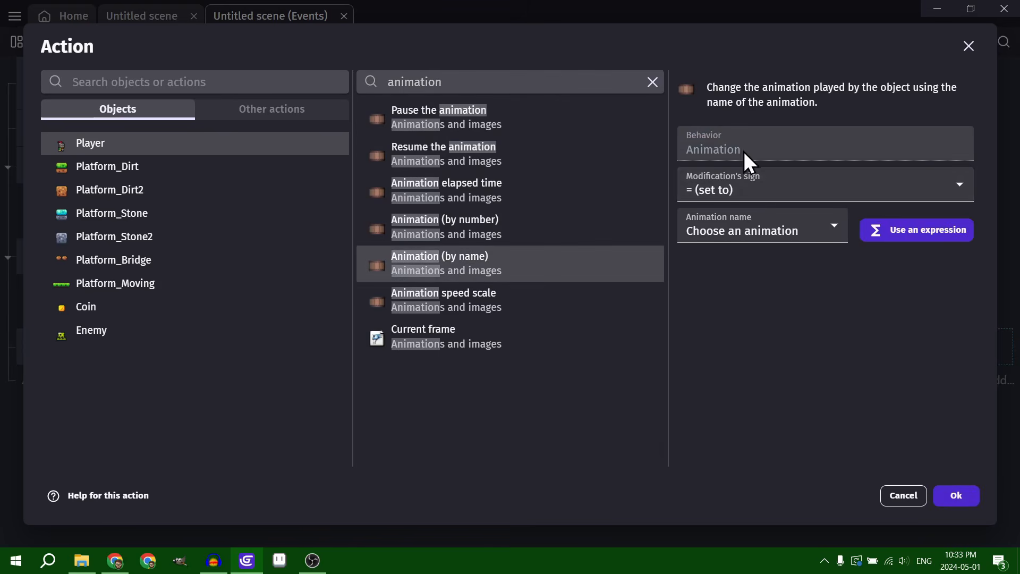
pyautogui.click(784, 224)
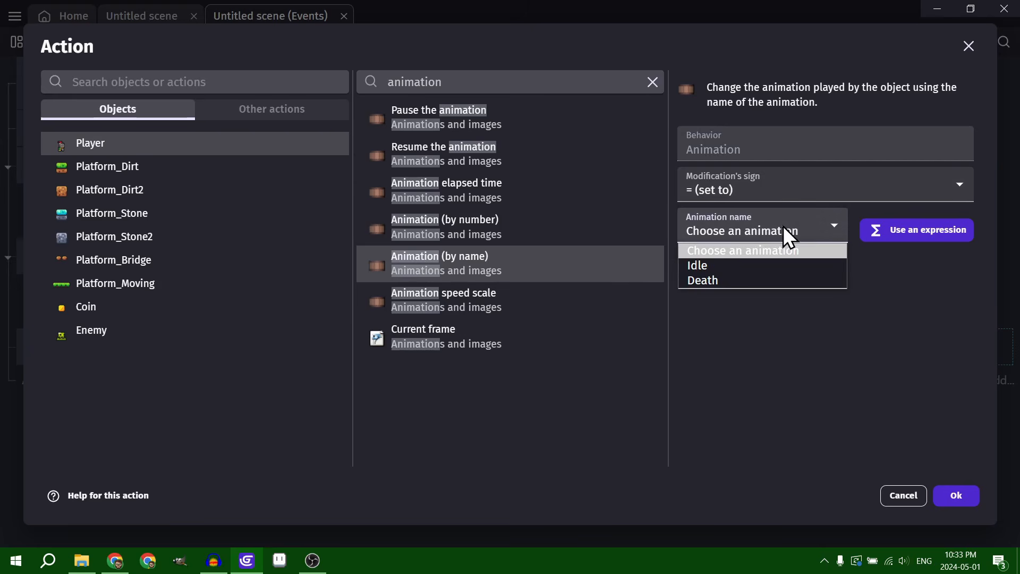
pyautogui.click(741, 281)
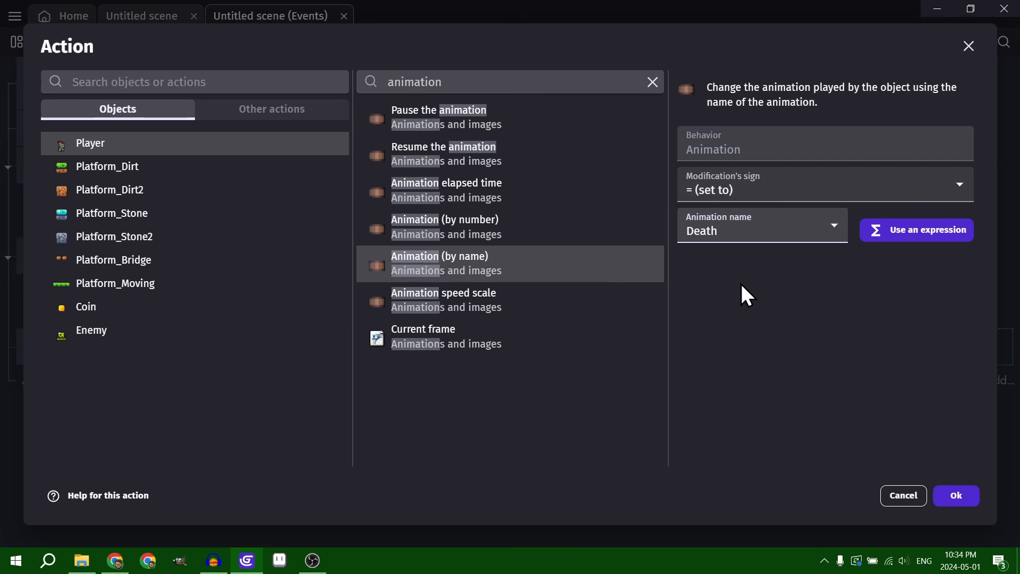
pyautogui.click(956, 497)
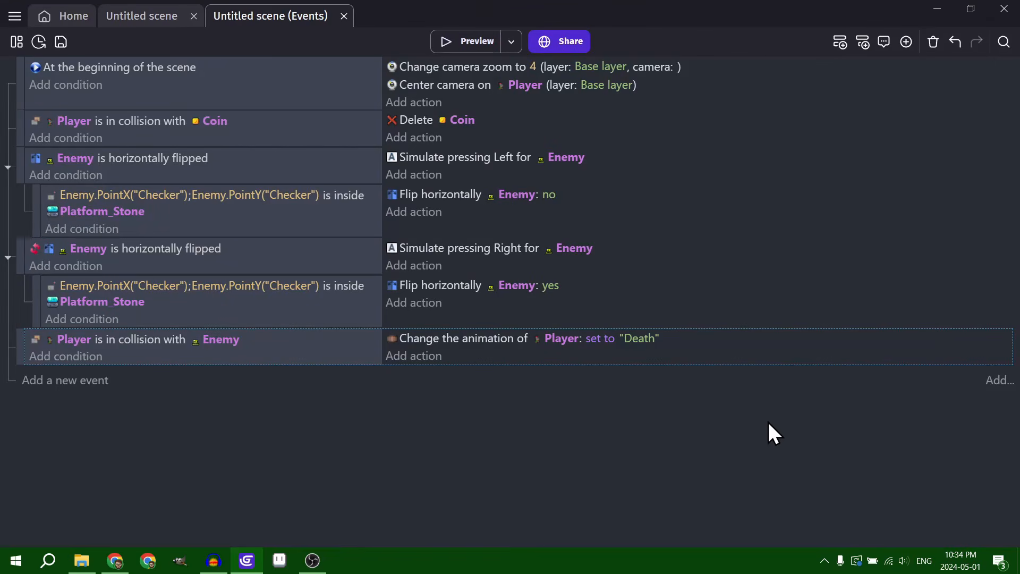
# Add a new event with an Animation (by name) condition testing that Player's animation equals Death.
pyautogui.click(115, 380)
pyautogui.click(73, 377)
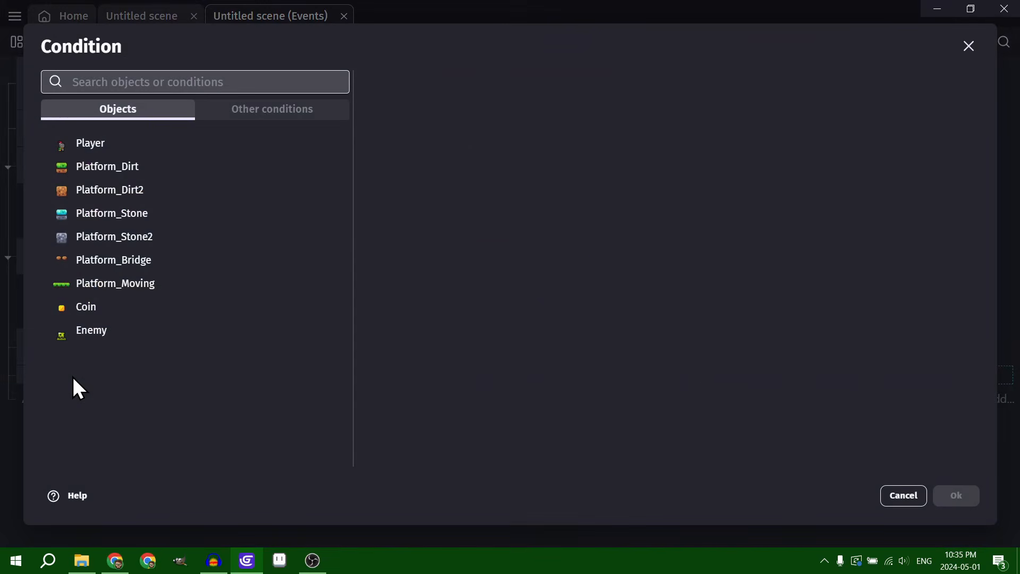
pyautogui.write('animation')
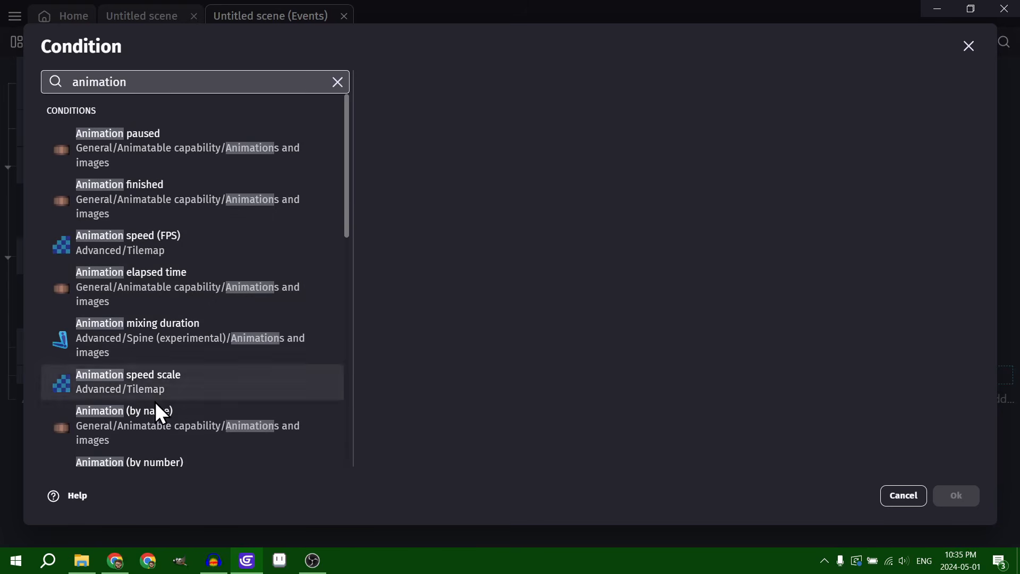
pyautogui.click(157, 415)
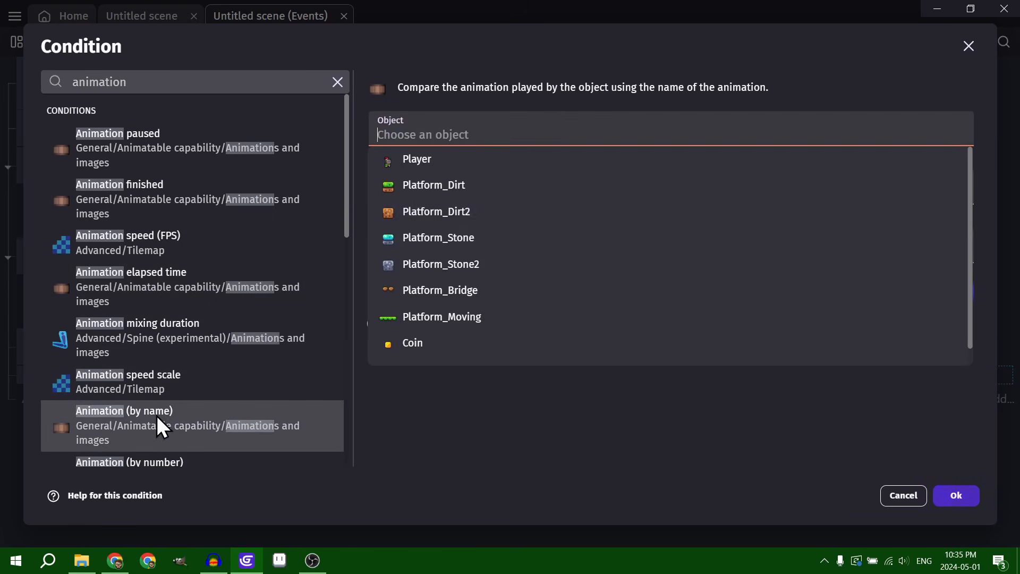
pyautogui.click(446, 161)
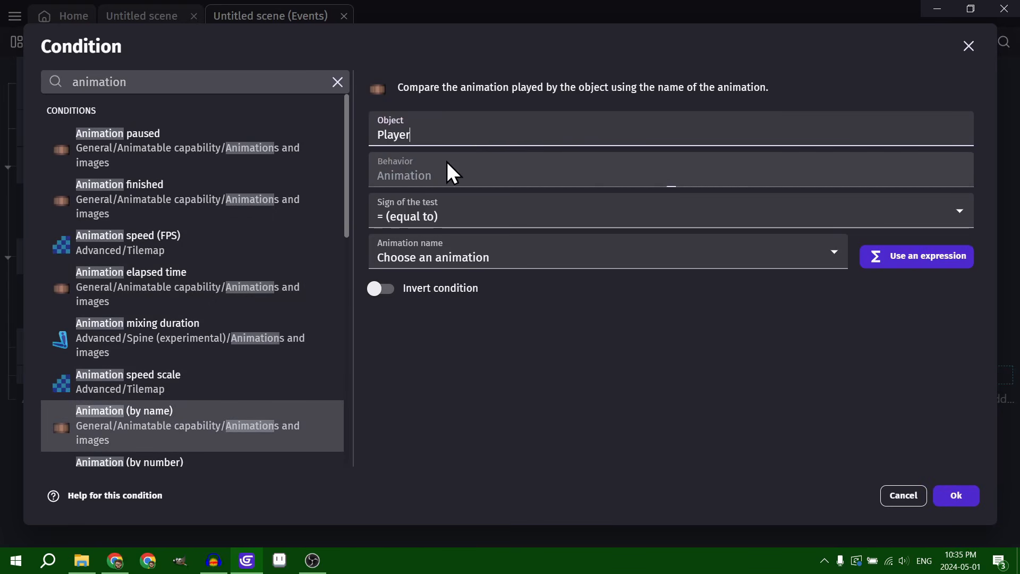
pyautogui.click(466, 257)
pyautogui.click(448, 304)
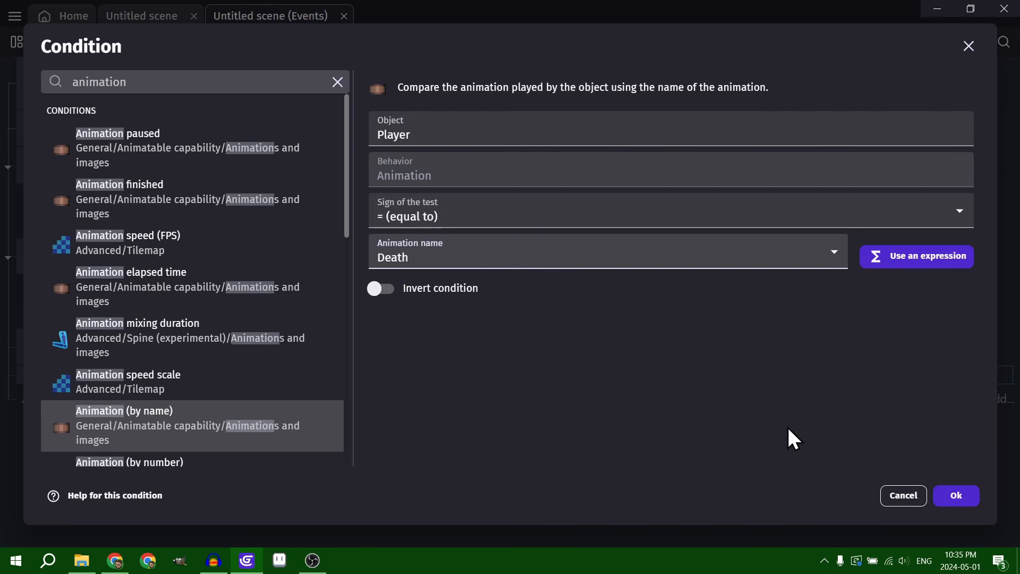
pyautogui.click(955, 495)
# Add an action to the Death animation event that deactivates Player's PlatformerObject behavior.
pyautogui.click(409, 375)
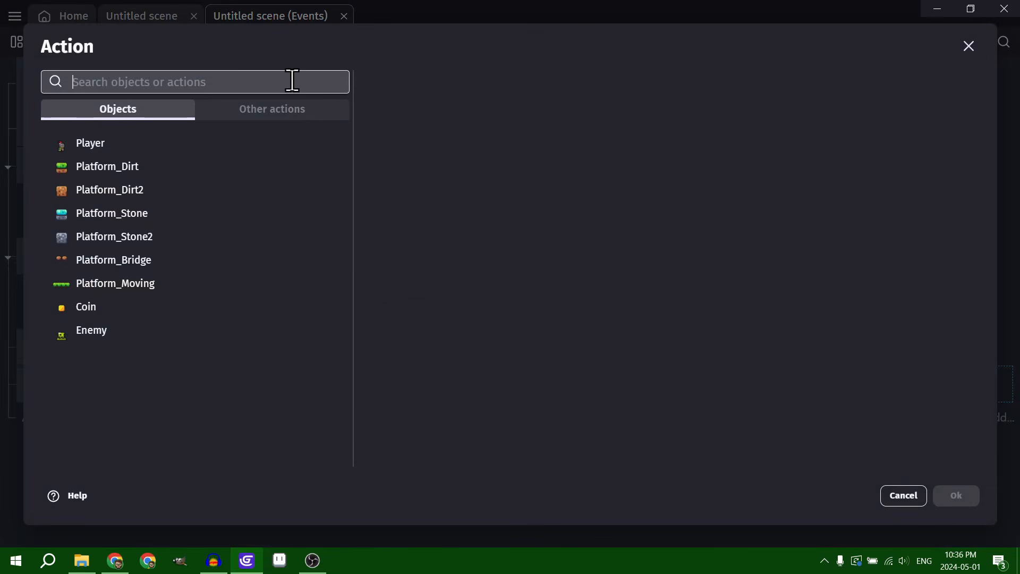
pyautogui.write('deacti')
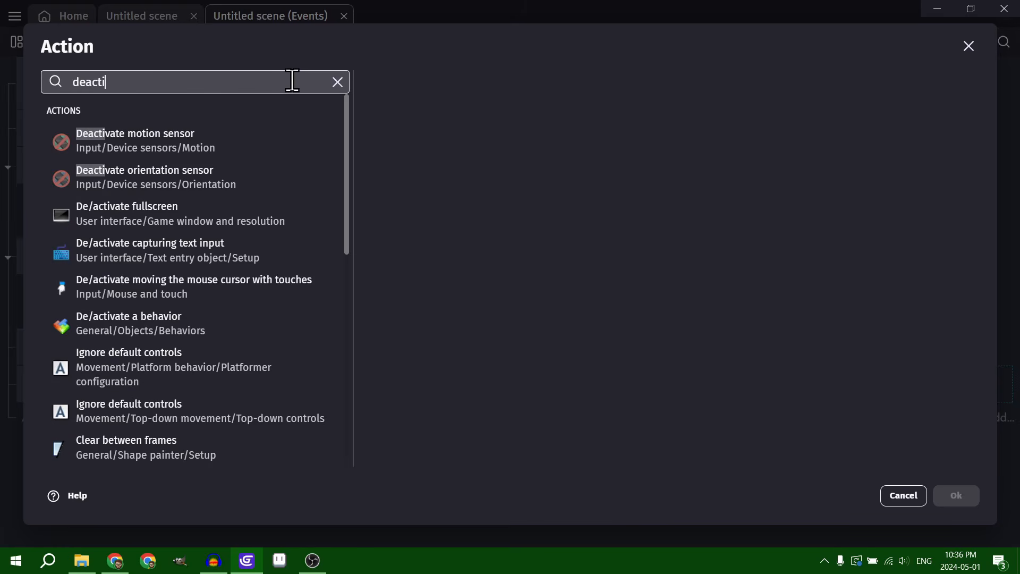
pyautogui.hotkey('ctrl', 'a')
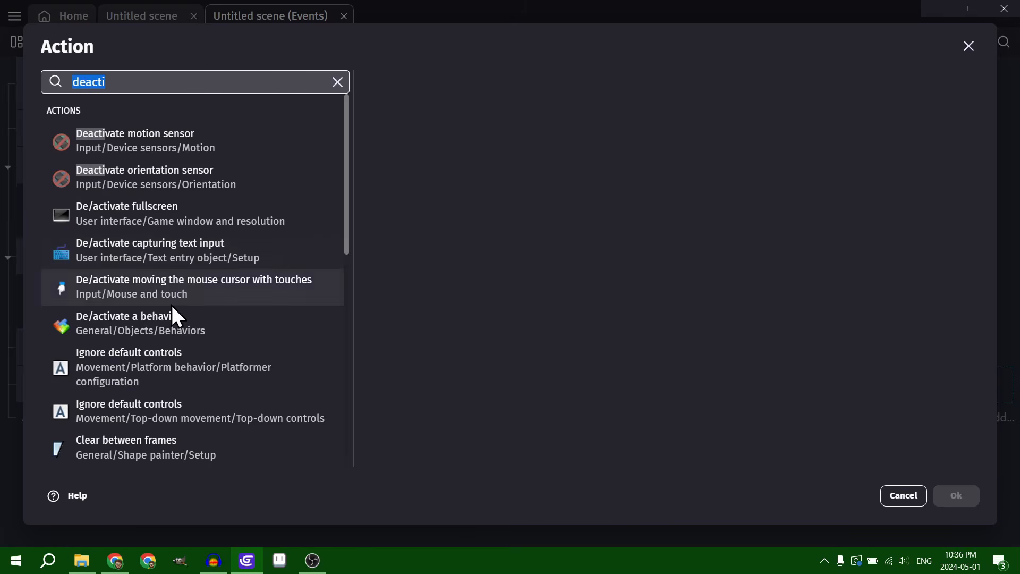
pyautogui.click(123, 324)
pyautogui.click(416, 160)
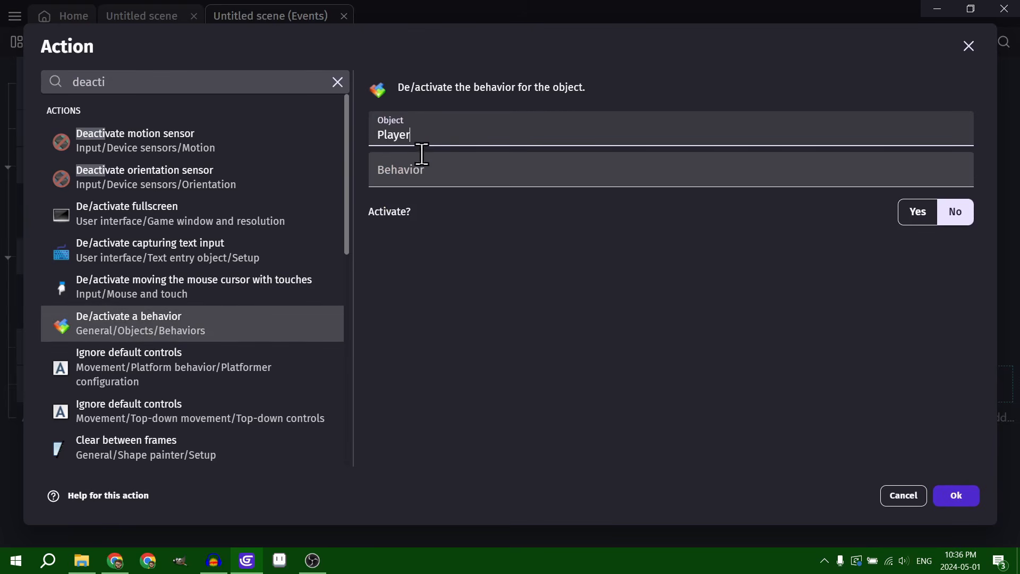
pyautogui.click(453, 178)
pyautogui.click(397, 202)
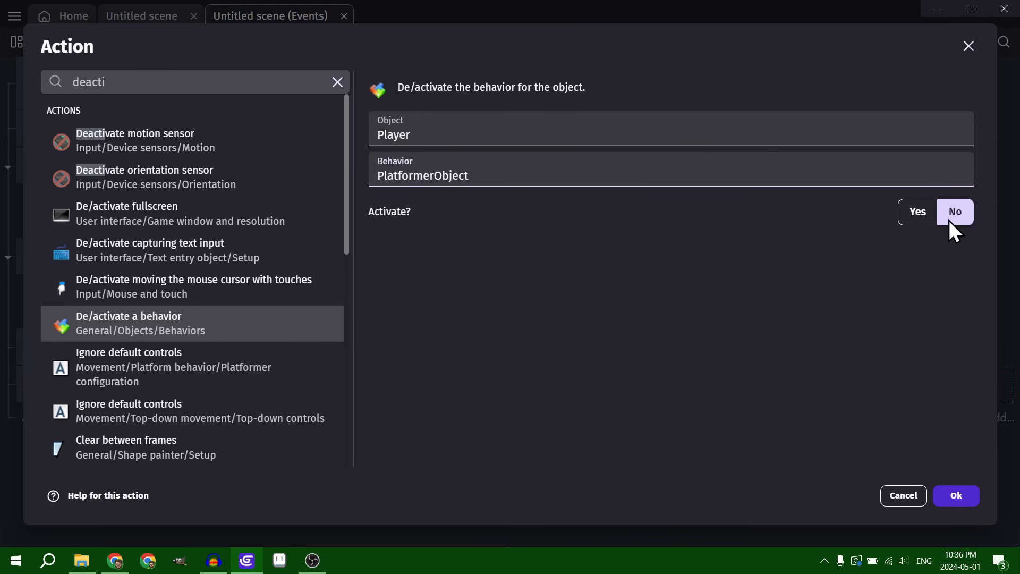
pyautogui.click(960, 493)
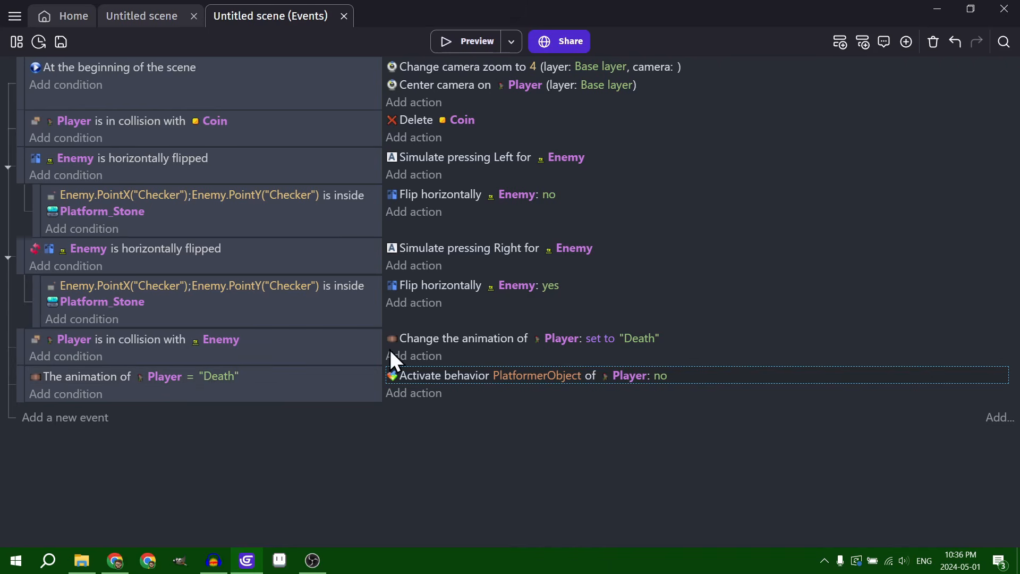
# Add a Change the scene action to the Death animation event that switches to "Untitled scene".
pyautogui.click(420, 393)
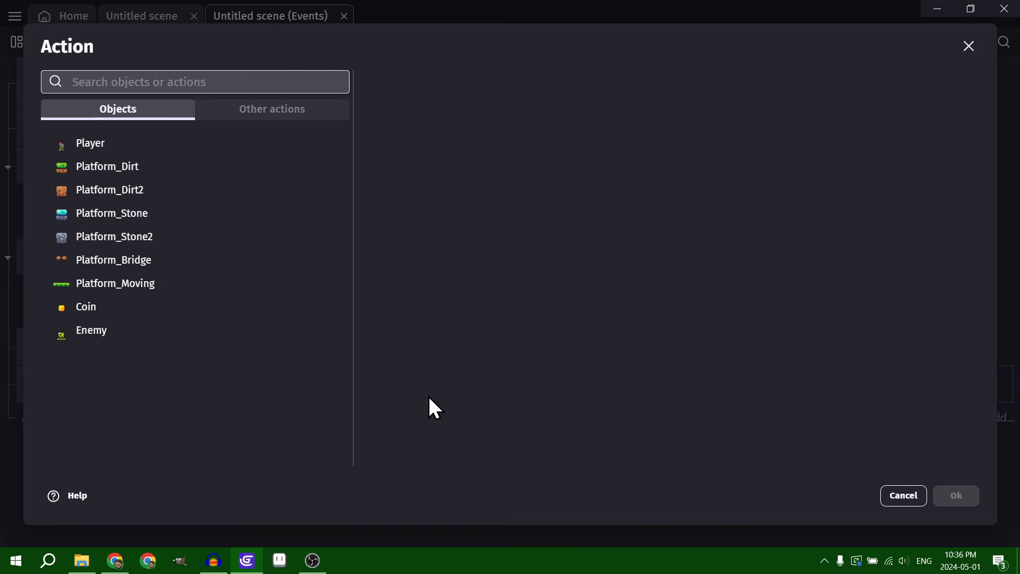
pyautogui.write('change scene')
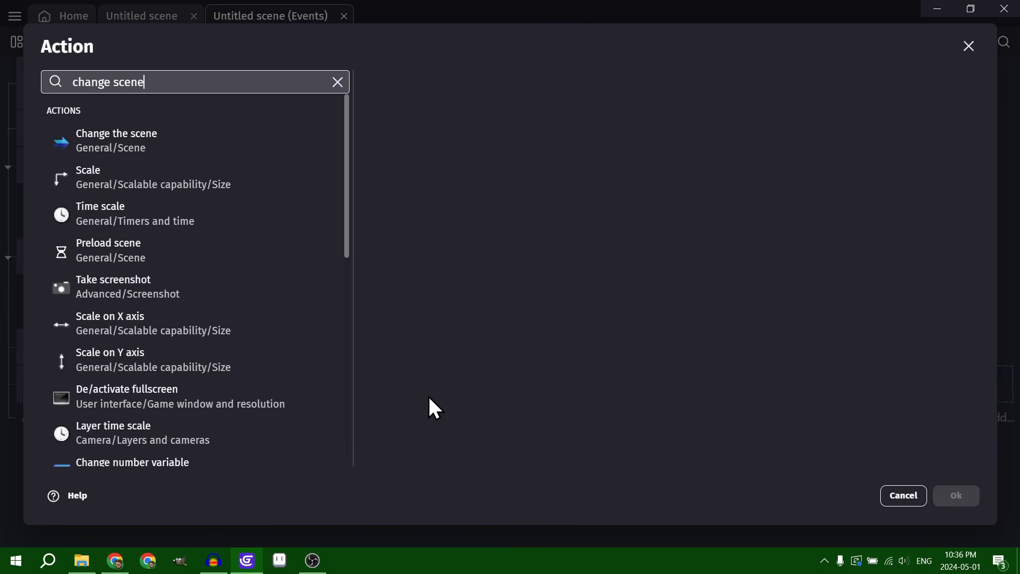
pyautogui.click(213, 155)
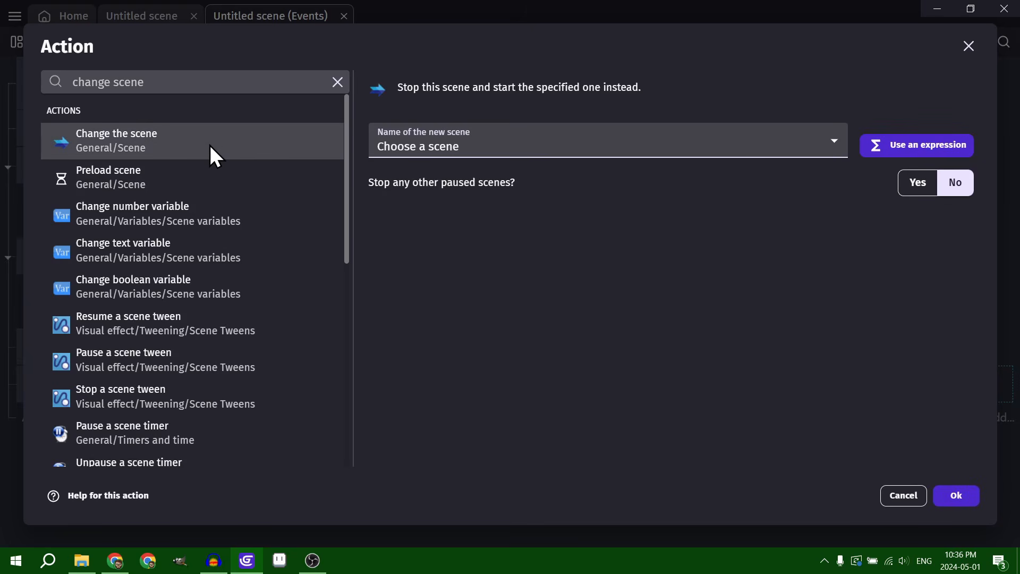
pyautogui.click(466, 134)
pyautogui.click(451, 181)
pyautogui.click(948, 494)
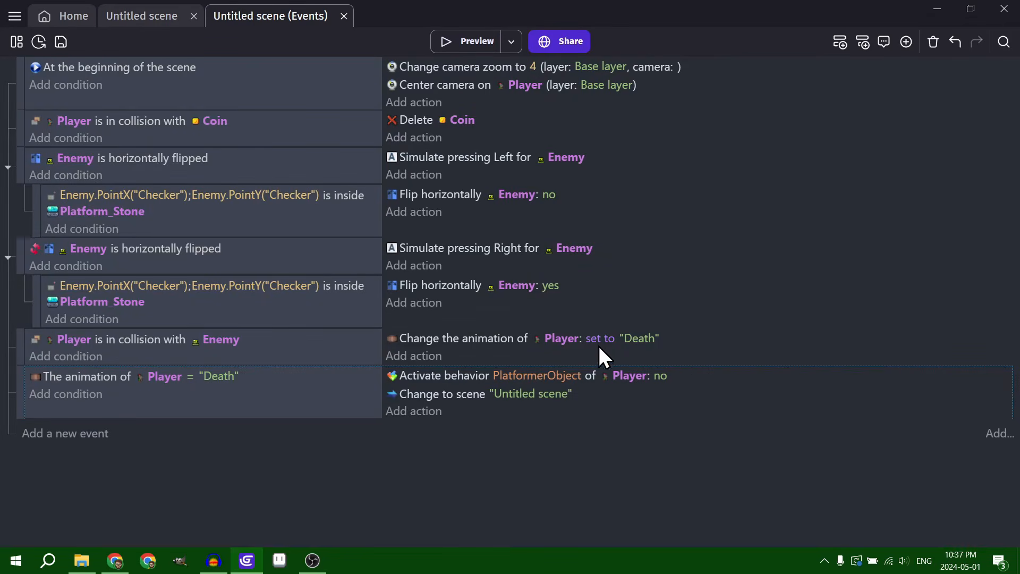
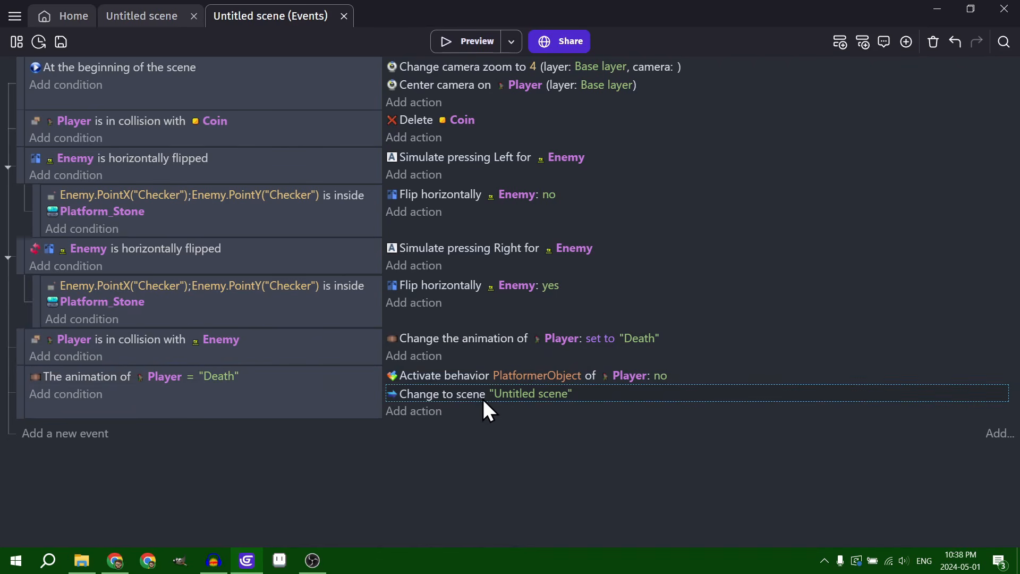
# Add a Wait X seconds action of 2 seconds to the Death animation event and place it before the scene change.
pyautogui.click(415, 411)
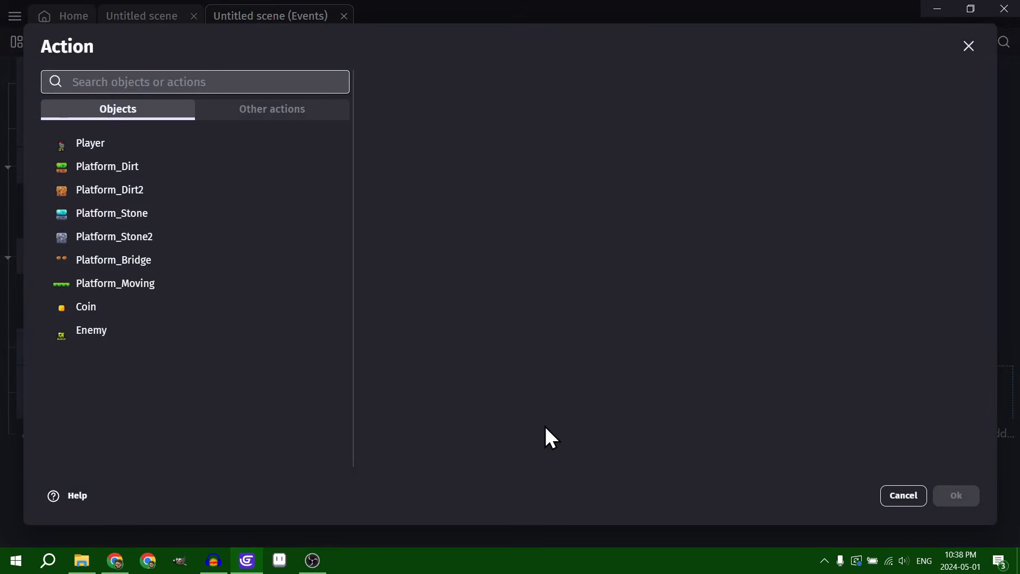
pyautogui.write('wait')
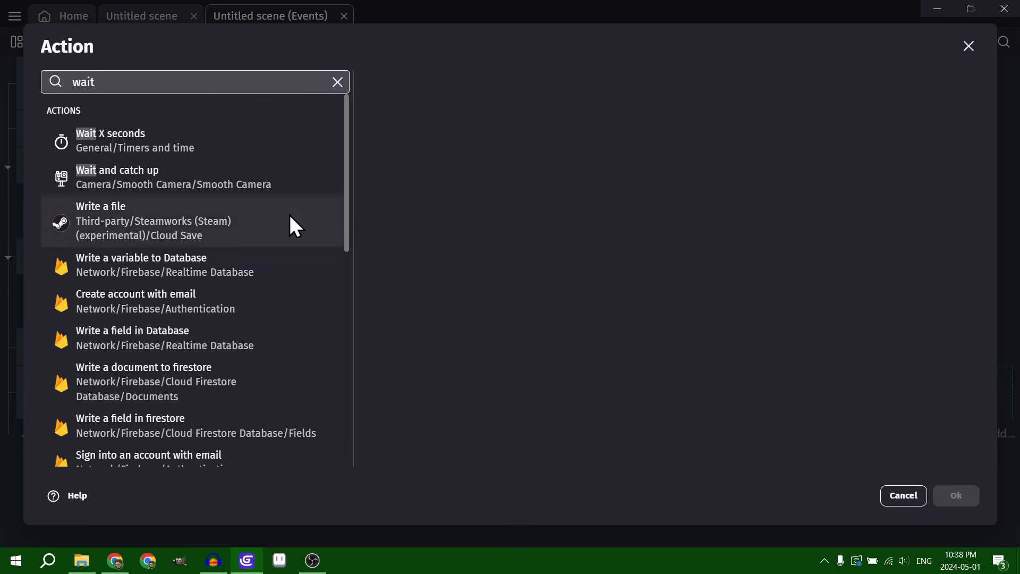
pyautogui.click(254, 142)
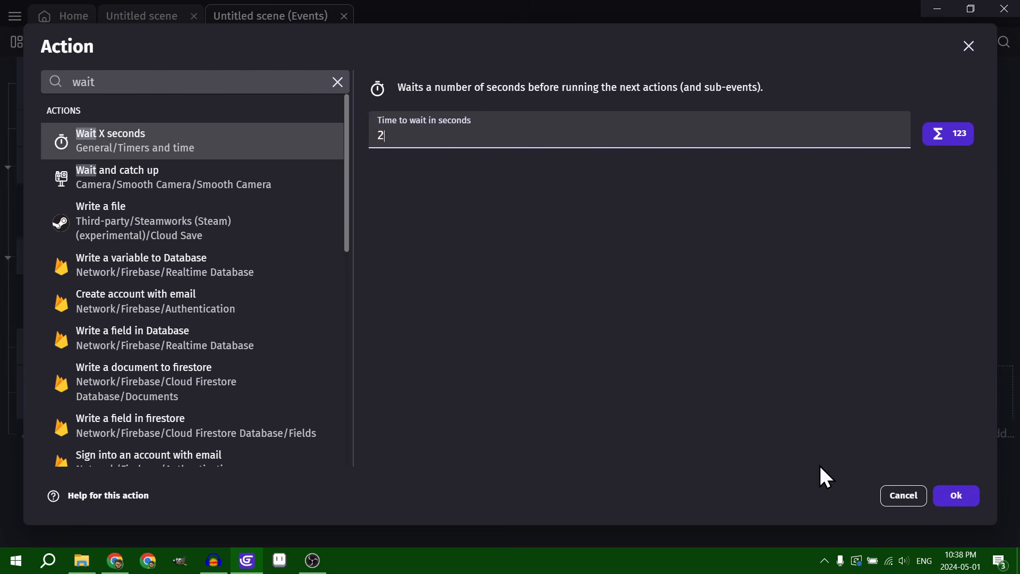
pyautogui.click(952, 495)
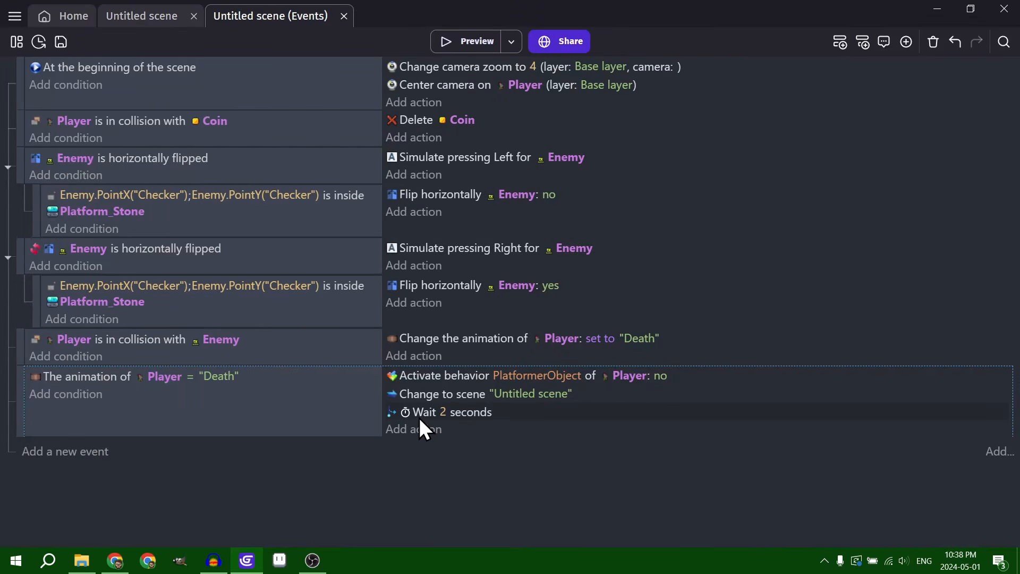
pyautogui.moveTo(419, 418); pyautogui.dragTo(436, 388)
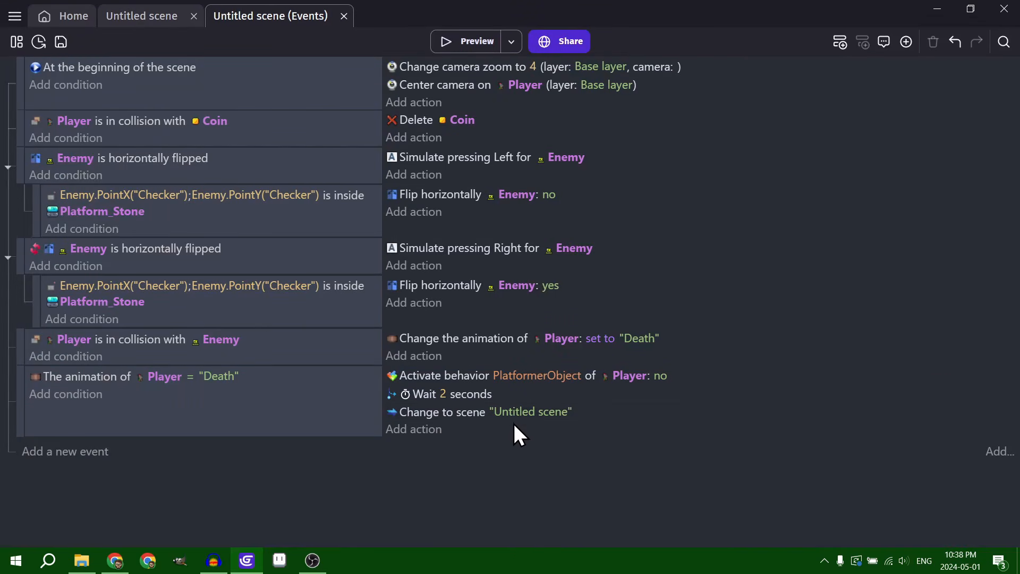
# Add a Trigger once while true condition to the Death animation event.
pyautogui.click(341, 410)
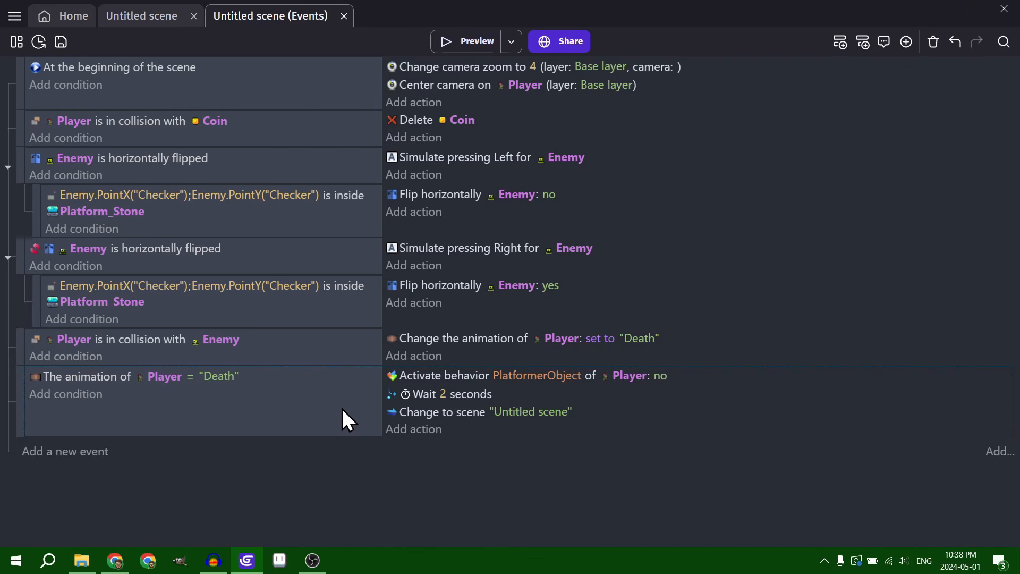
pyautogui.click(101, 402)
pyautogui.write('trigg')
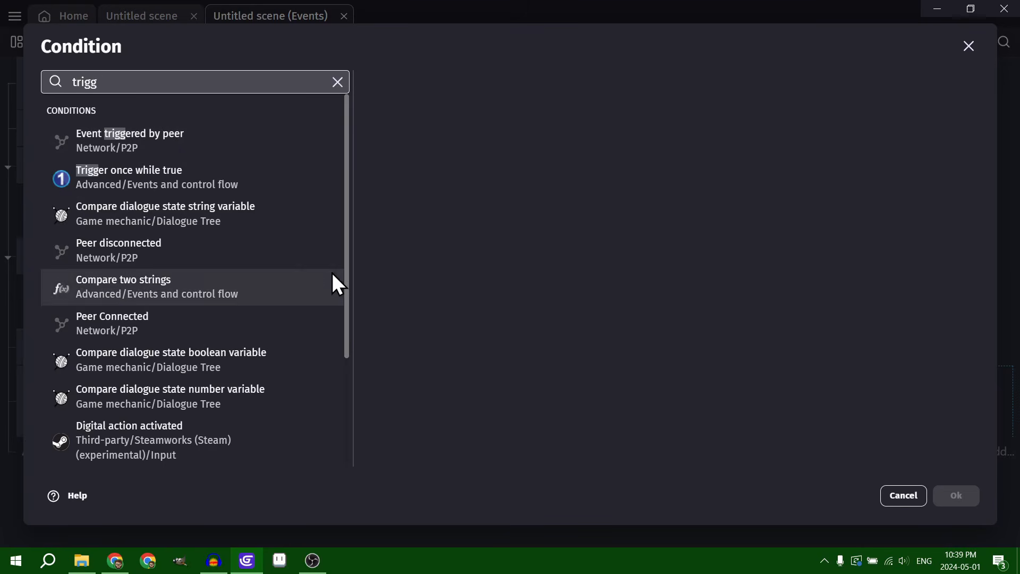
pyautogui.click(259, 170)
pyautogui.click(956, 495)
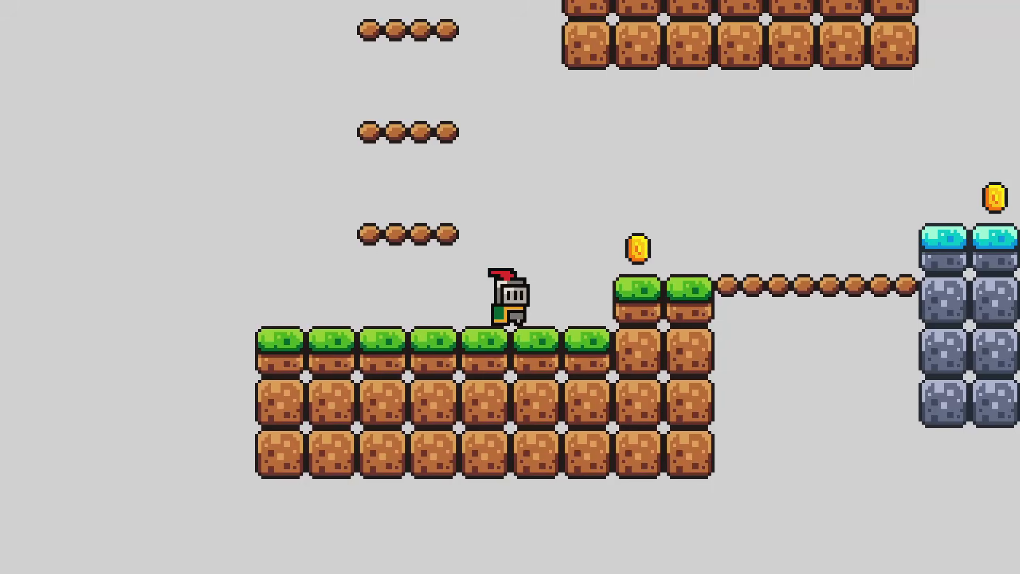
# Play-test the game in the preview, moving and jumping with the player to check the death and scene restart behavior.
pyautogui.press('Right')
pyautogui.press('space')
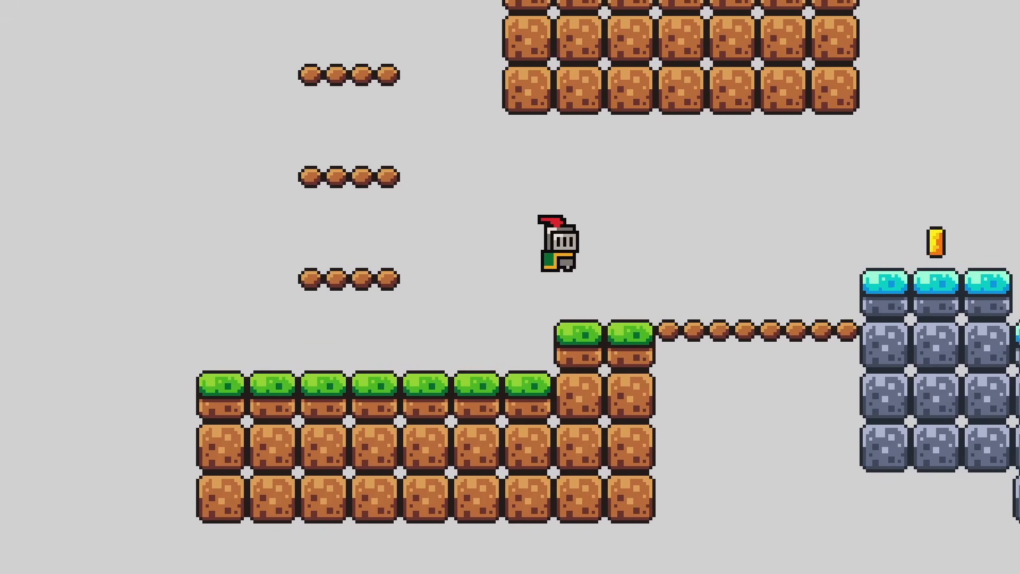
pyautogui.press('space')
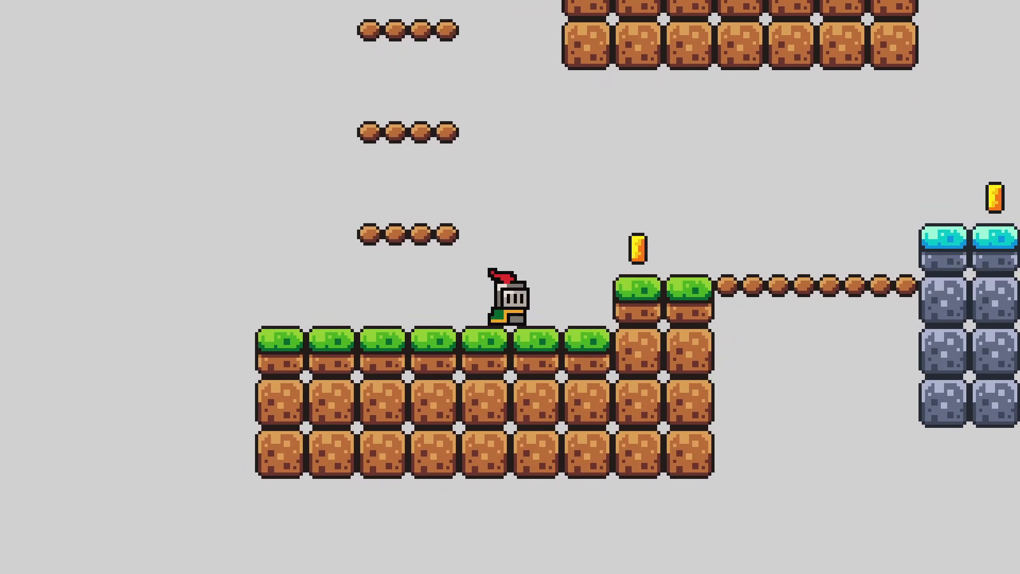
pyautogui.press('Left')
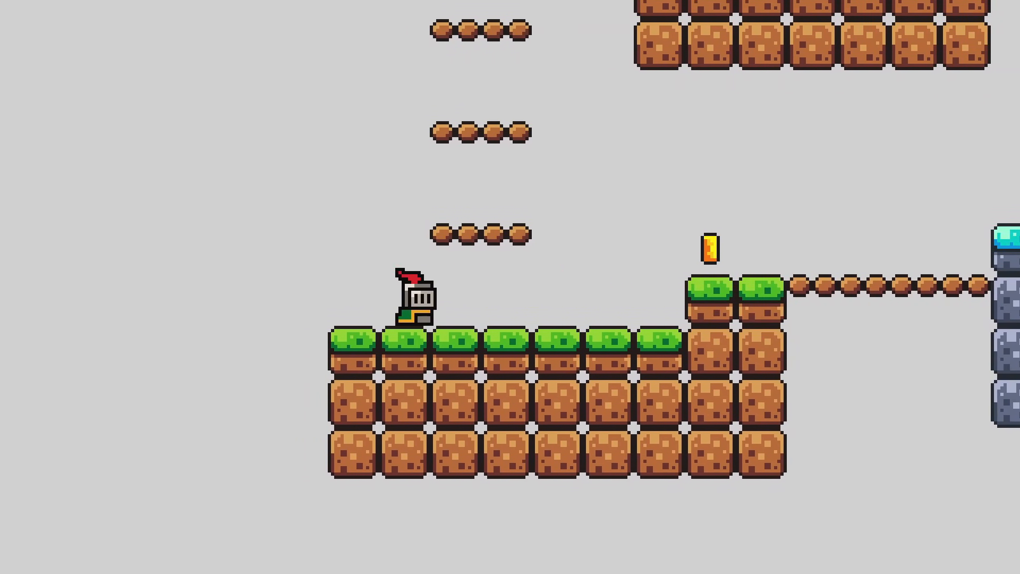
pyautogui.press('Left')
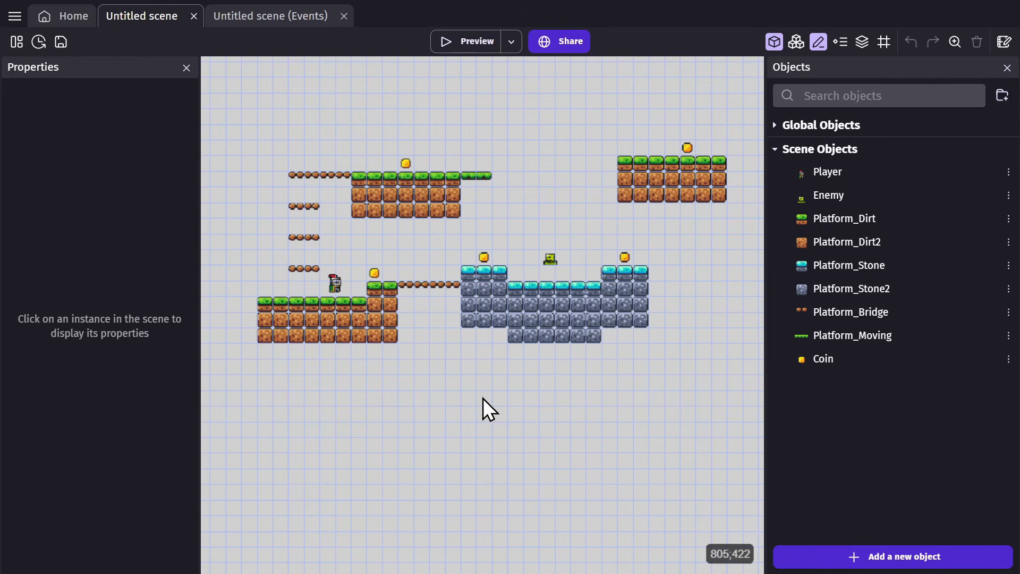
# Create a new Sprite object from scratch named Boundary and start creating its image in Piskel.
pyautogui.click(838, 557)
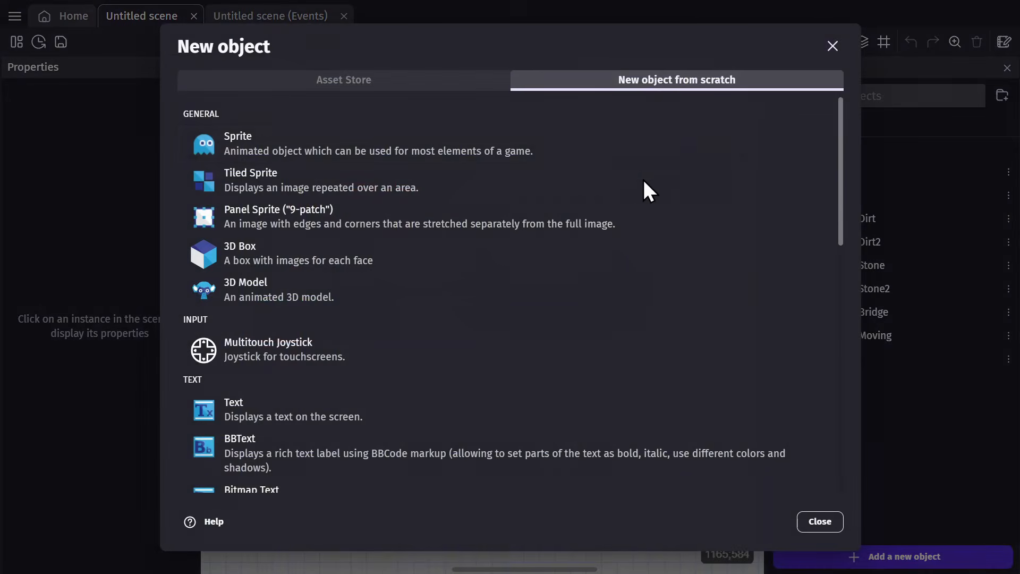
pyautogui.click(377, 149)
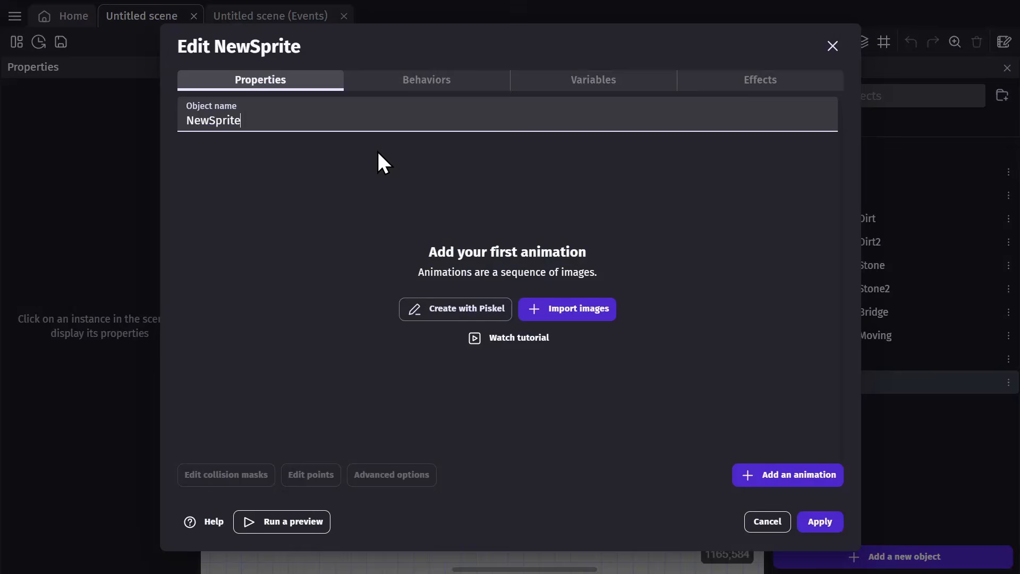
pyautogui.doubleClick(376, 120)
pyautogui.write('Boundary')
pyautogui.click(450, 314)
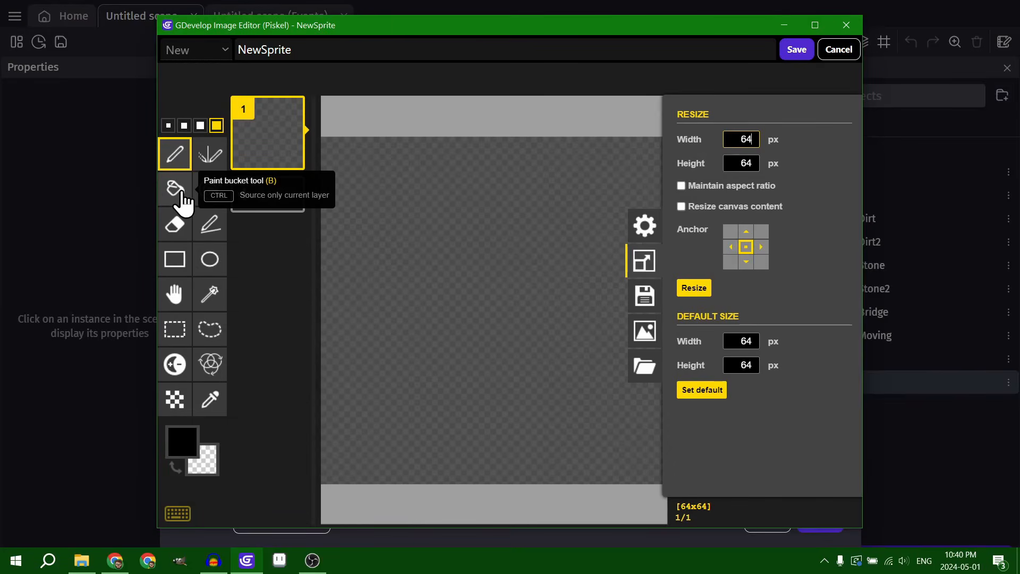
# Fill the entire 64x64 canvas with red (#ff0000) using the Paint bucket tool.
pyautogui.click(183, 195)
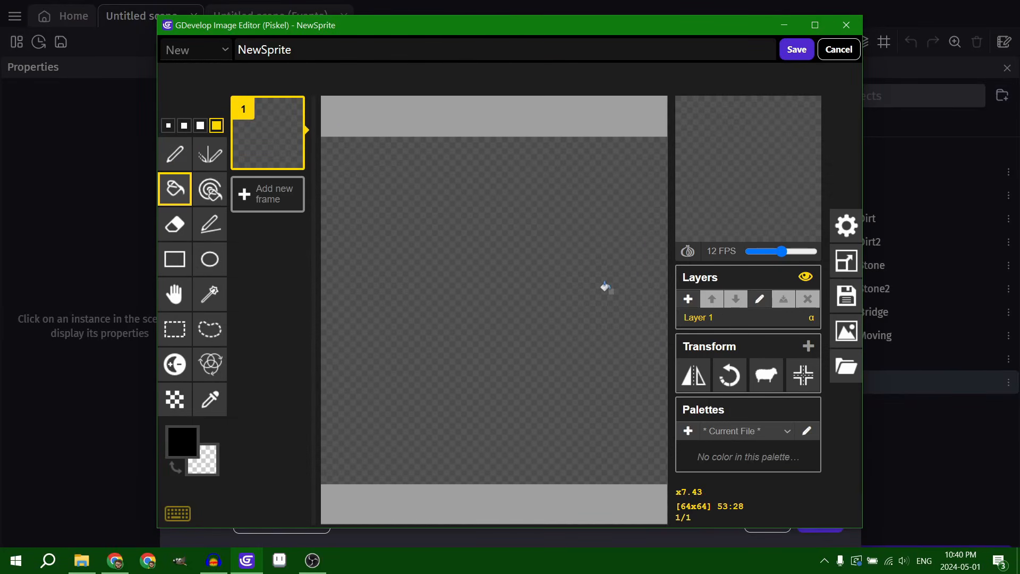
pyautogui.click(180, 443)
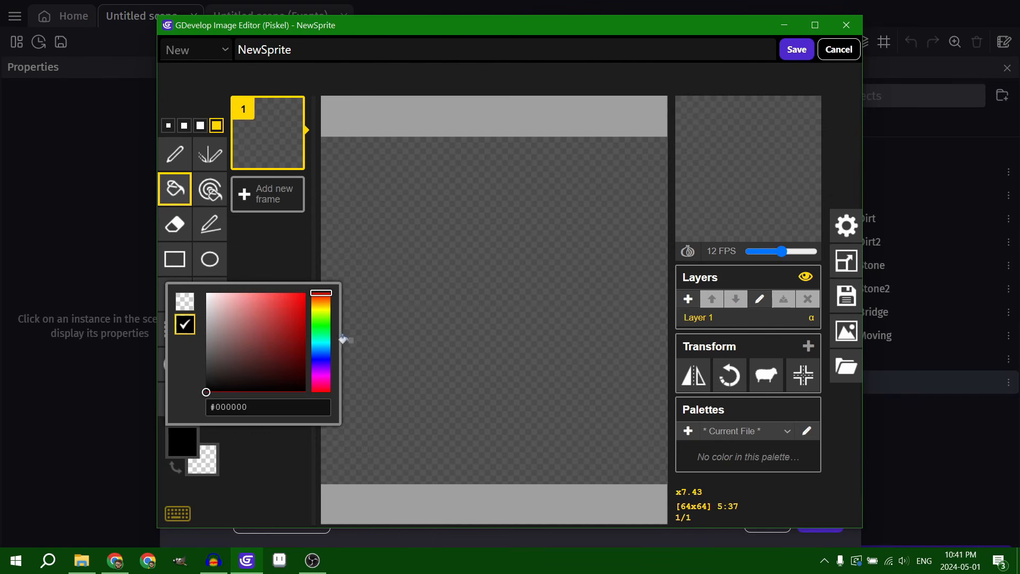
pyautogui.click(326, 359)
pyautogui.click(326, 293)
pyautogui.click(305, 293)
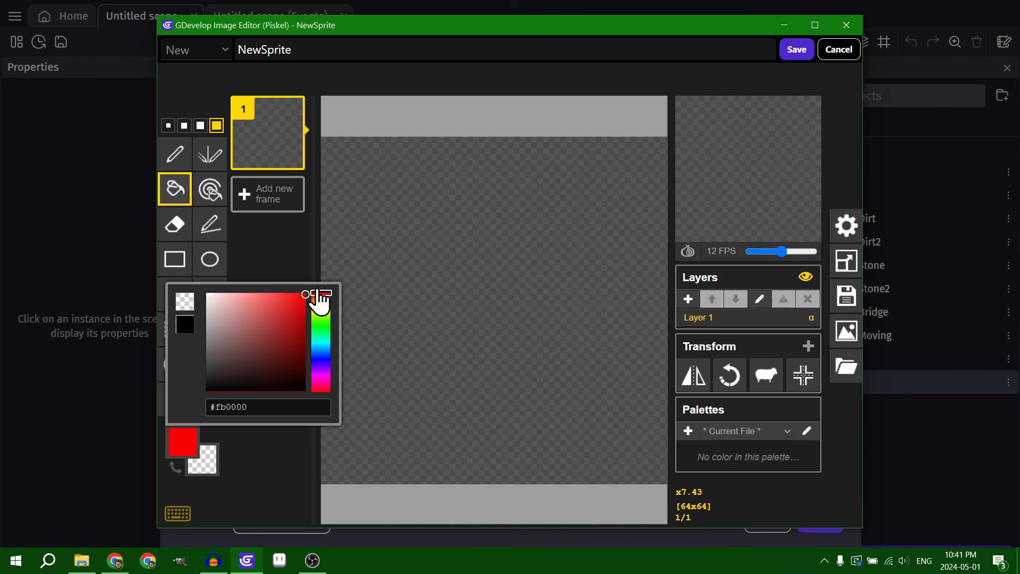
pyautogui.click(441, 240)
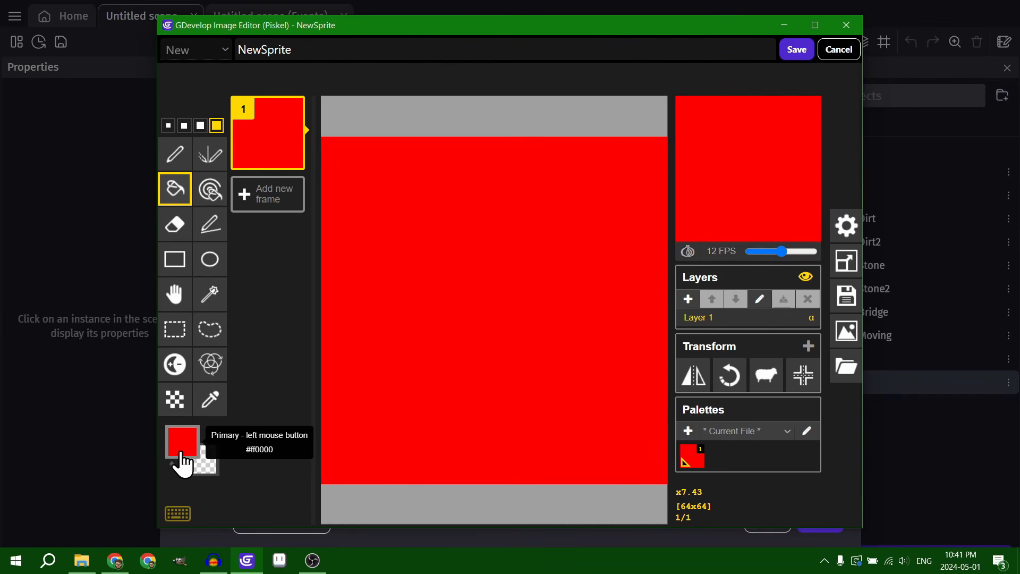
# Name the red image Boundary, save it, and apply the Boundary object's settings.
pyautogui.doubleClick(314, 53)
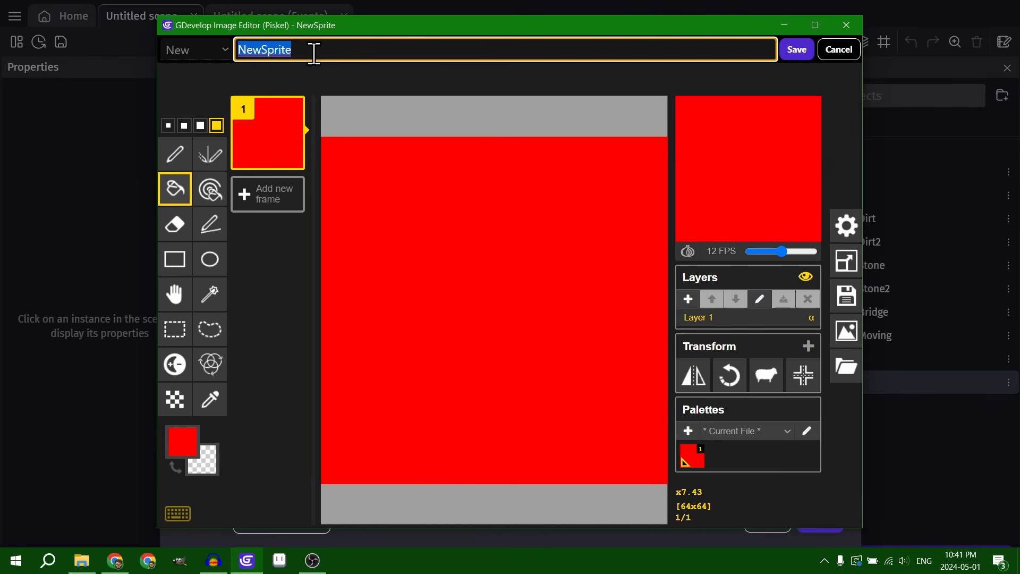
pyautogui.write('Boundary')
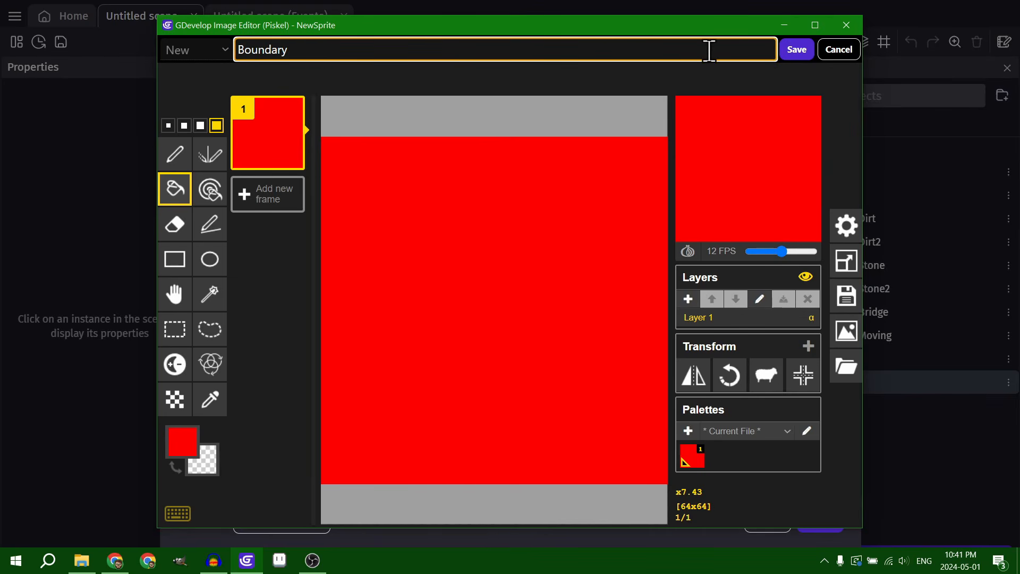
pyautogui.click(806, 52)
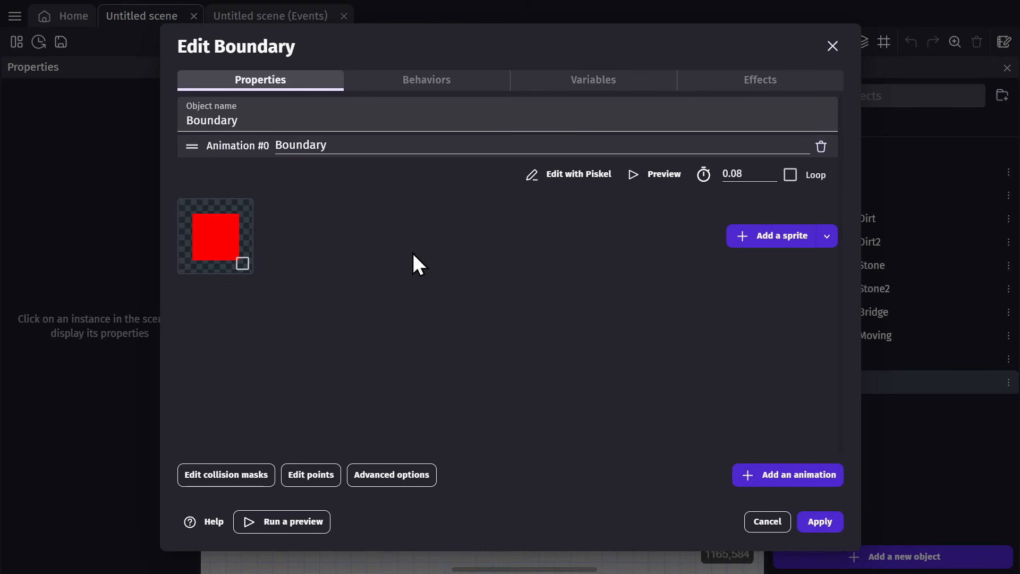
pyautogui.click(820, 521)
# Place Boundary in the scene as a long horizontal strip 16 px high beneath the lower platforms.
pyautogui.moveTo(797, 382); pyautogui.dragTo(230, 368)
pyautogui.click(245, 395)
pyautogui.moveTo(260, 425); pyautogui.dragTo(684, 368)
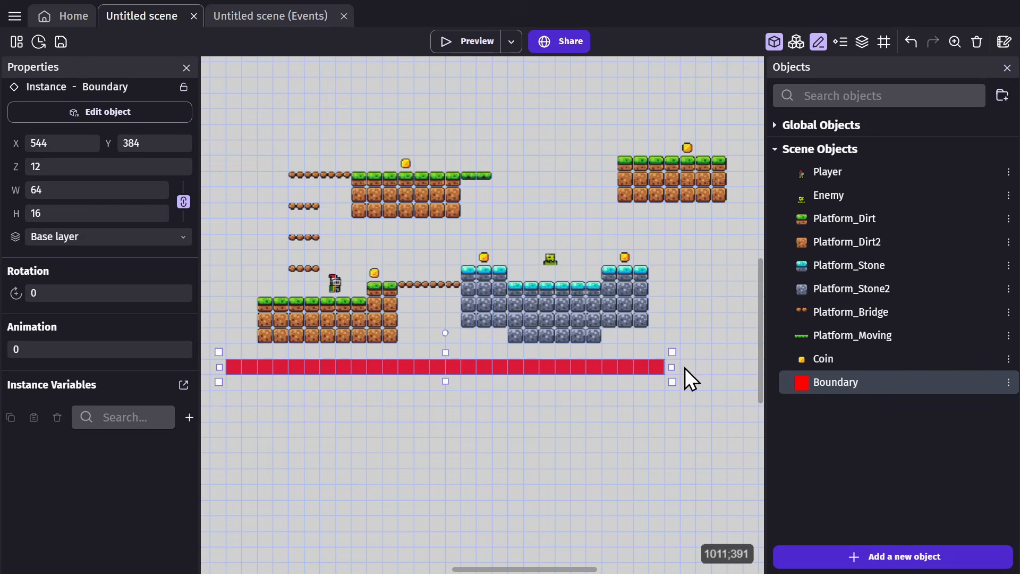
pyautogui.click(563, 439)
# In the scene's events, give the Player–Enemy collision event a Y position condition for Player using the > (greater than) test.
pyautogui.click(271, 16)
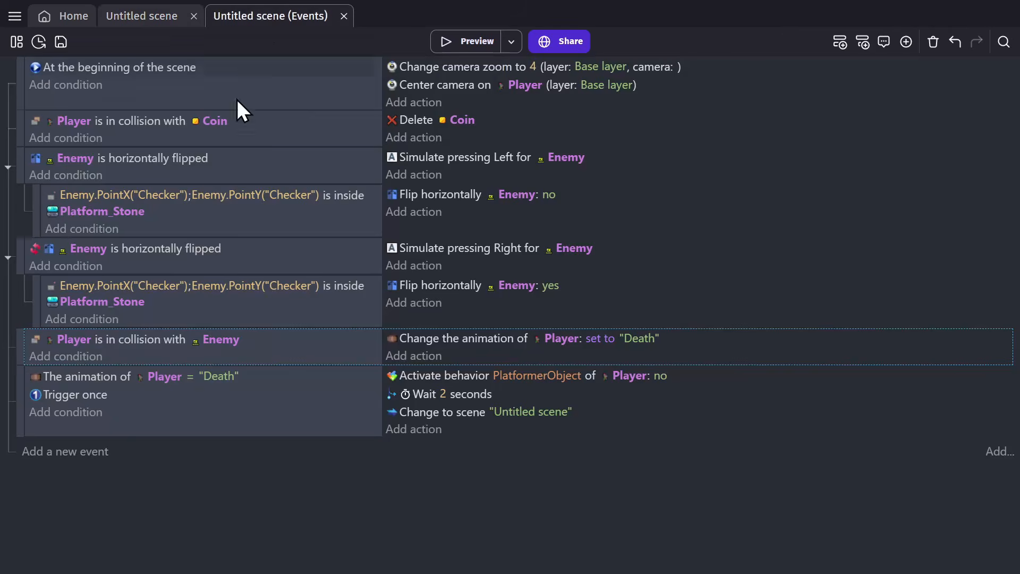
pyautogui.click(80, 355)
pyautogui.write('position')
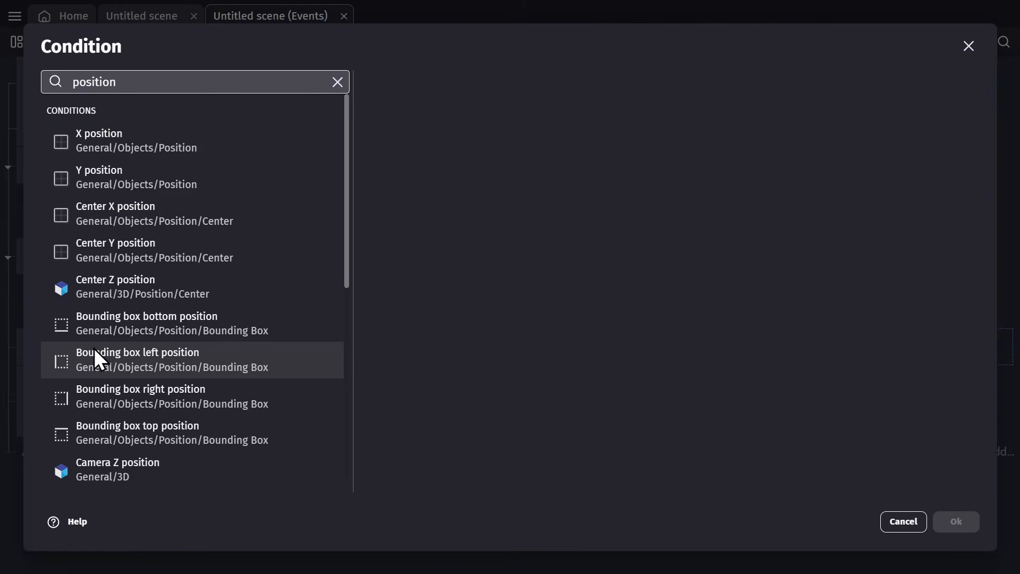
pyautogui.click(148, 173)
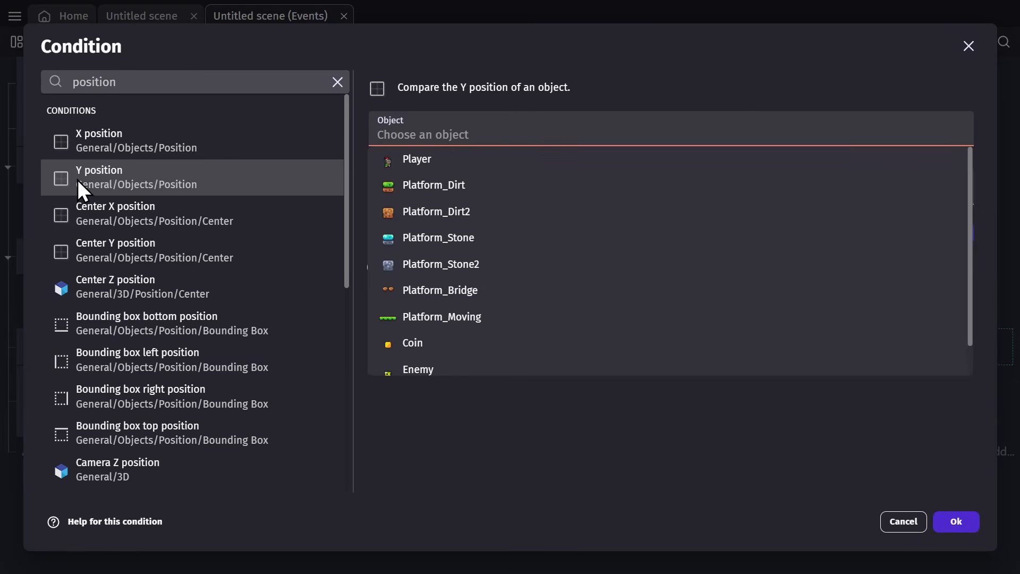
pyautogui.click(411, 162)
pyautogui.click(468, 189)
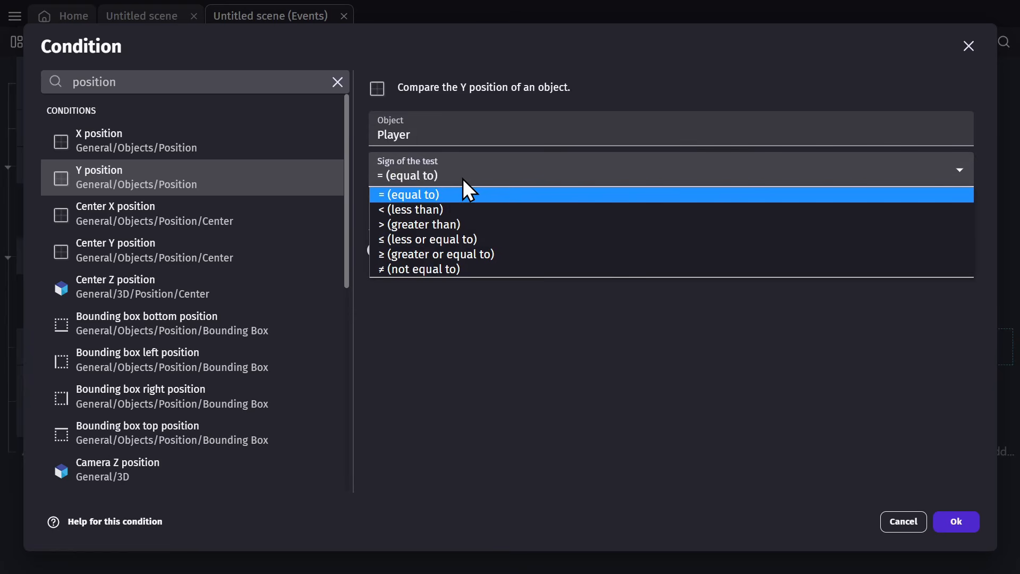
pyautogui.click(457, 225)
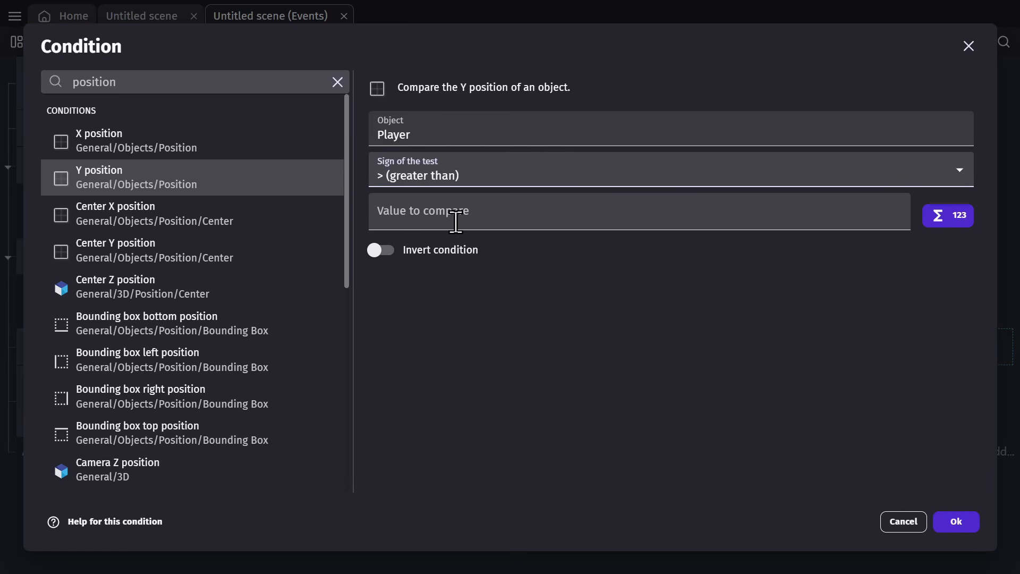
# Set the Y position condition's comparison value to Boundary.Y() and confirm the condition.
pyautogui.click(455, 222)
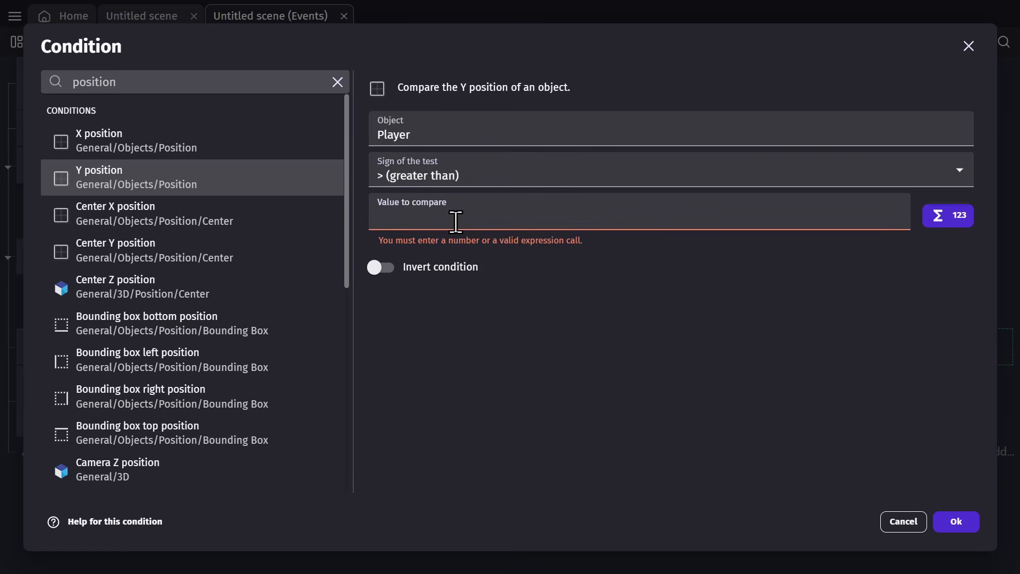
pyautogui.write('bound')
pyautogui.click(440, 234)
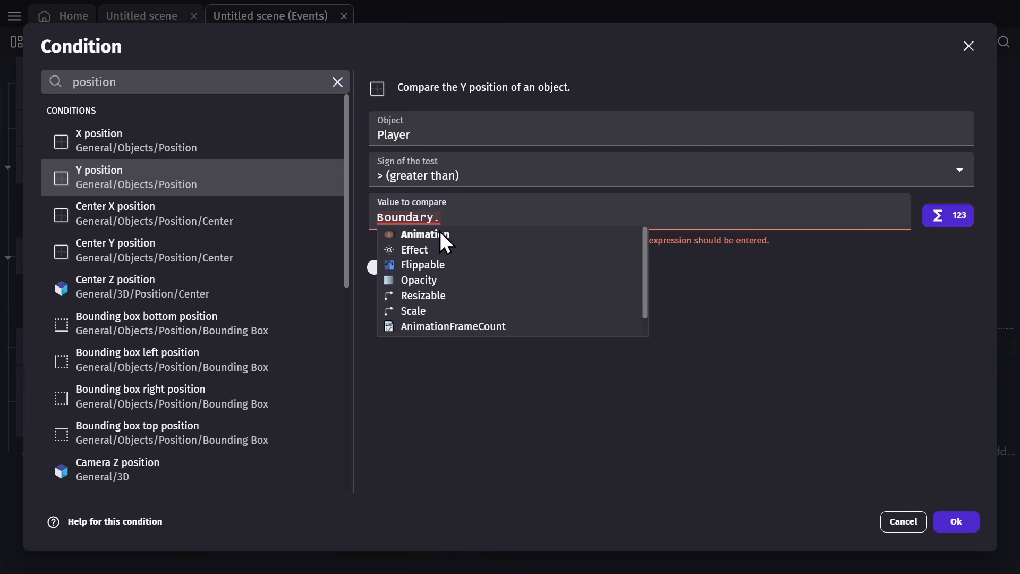
pyautogui.write('y')
pyautogui.click(403, 249)
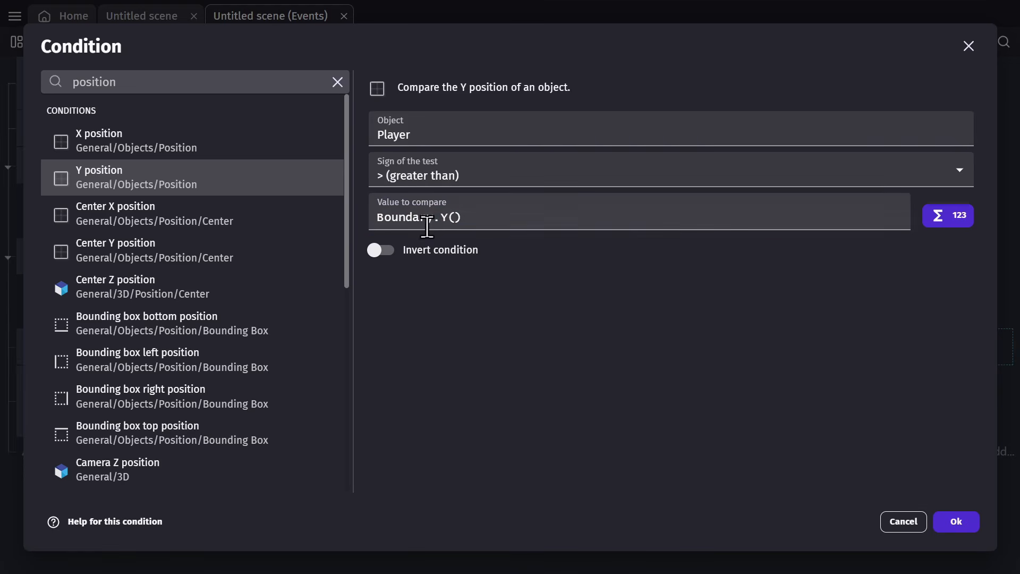
pyautogui.click(956, 521)
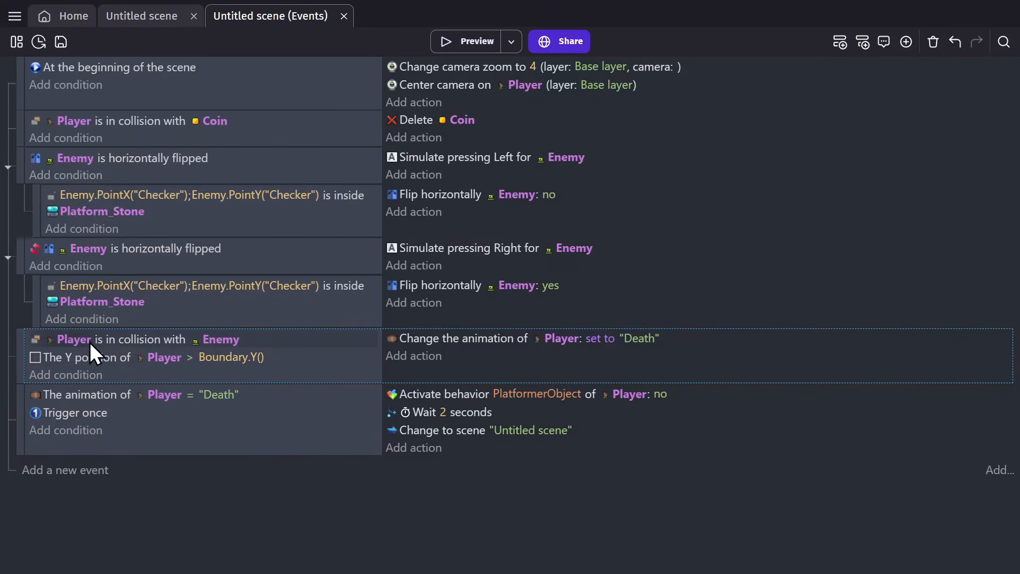
# Add an Or condition to the event and move the Enemy collision and Player Y position conditions inside it as sub-conditions.
pyautogui.click(108, 355)
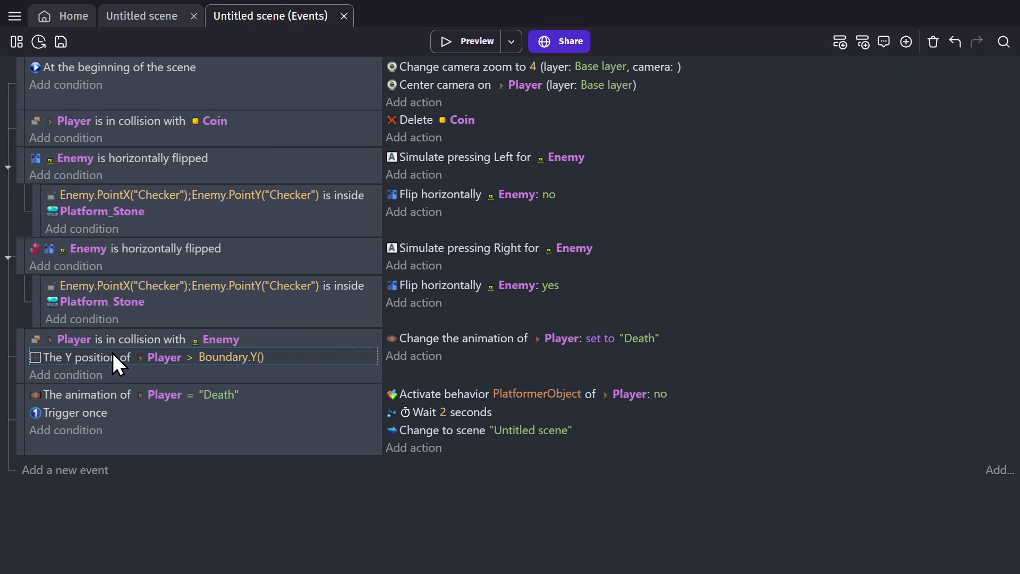
pyautogui.click(88, 378)
pyautogui.write('or')
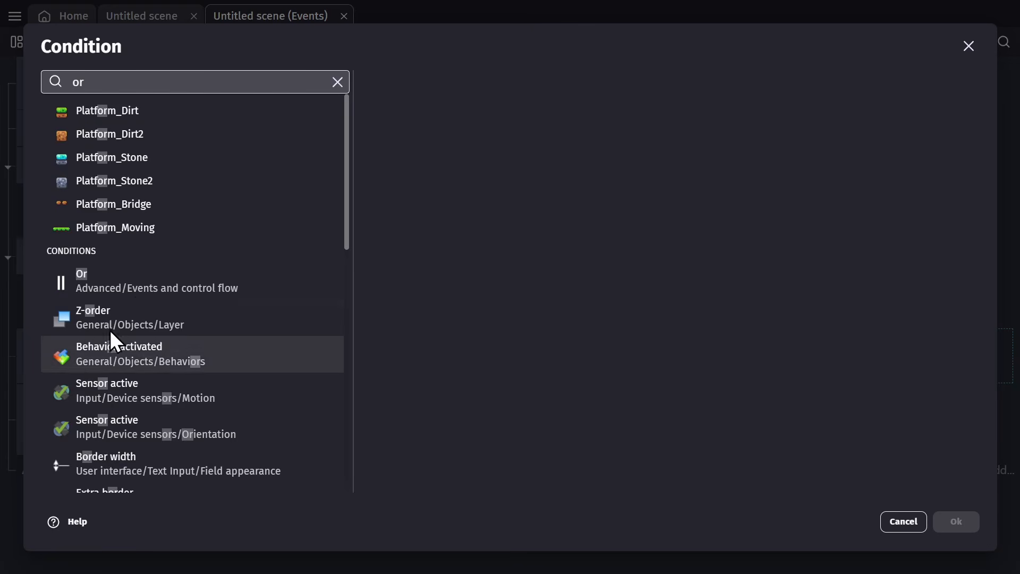
pyautogui.click(197, 289)
pyautogui.click(956, 521)
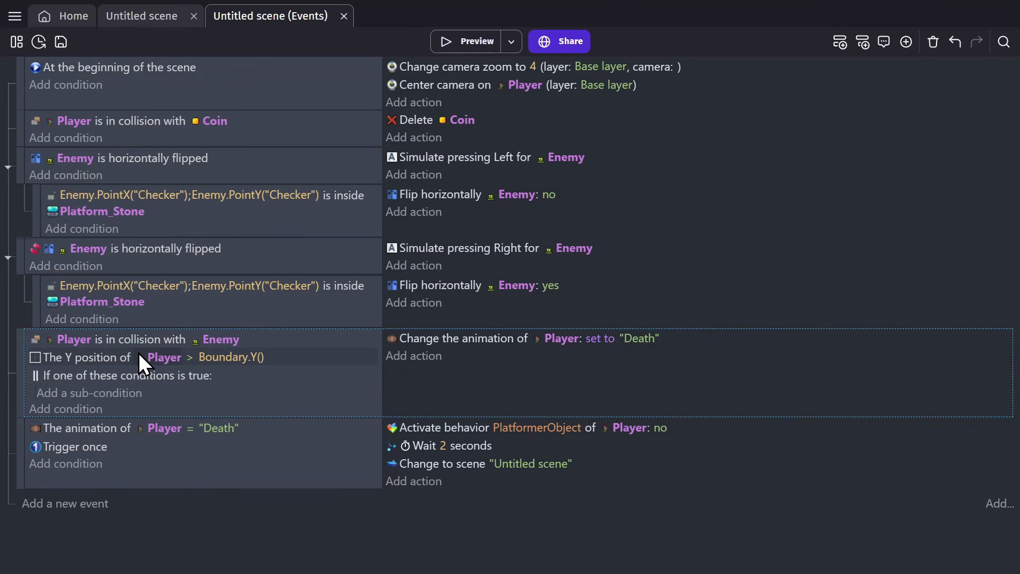
pyautogui.moveTo(133, 339); pyautogui.dragTo(148, 391)
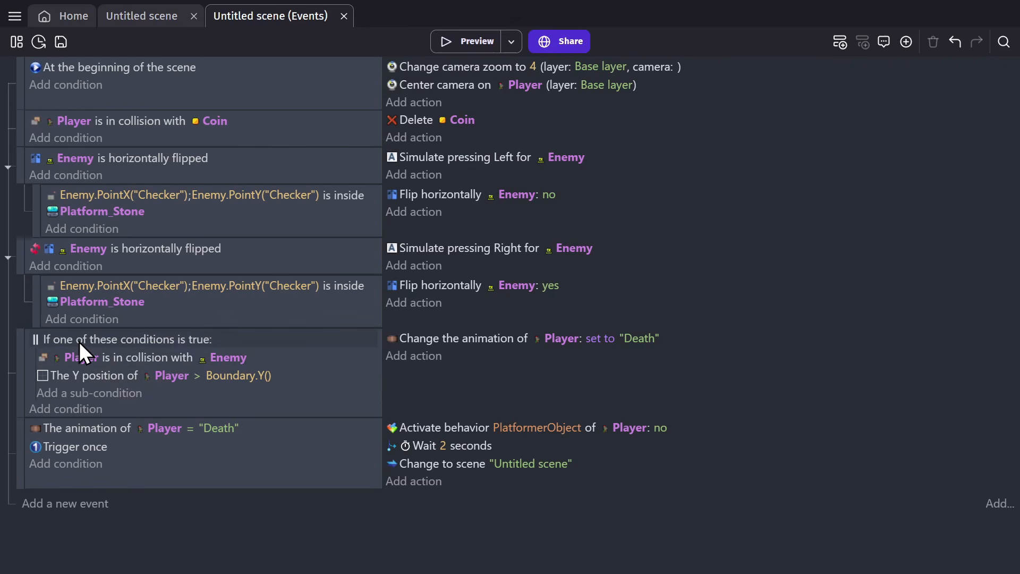
pyautogui.click(131, 339)
pyautogui.click(92, 386)
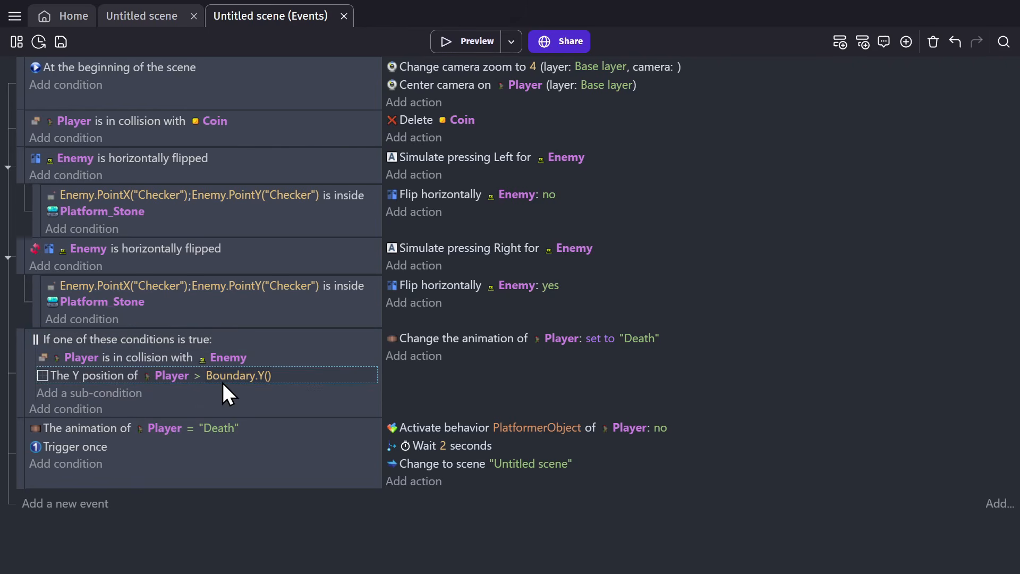
pyautogui.click(537, 377)
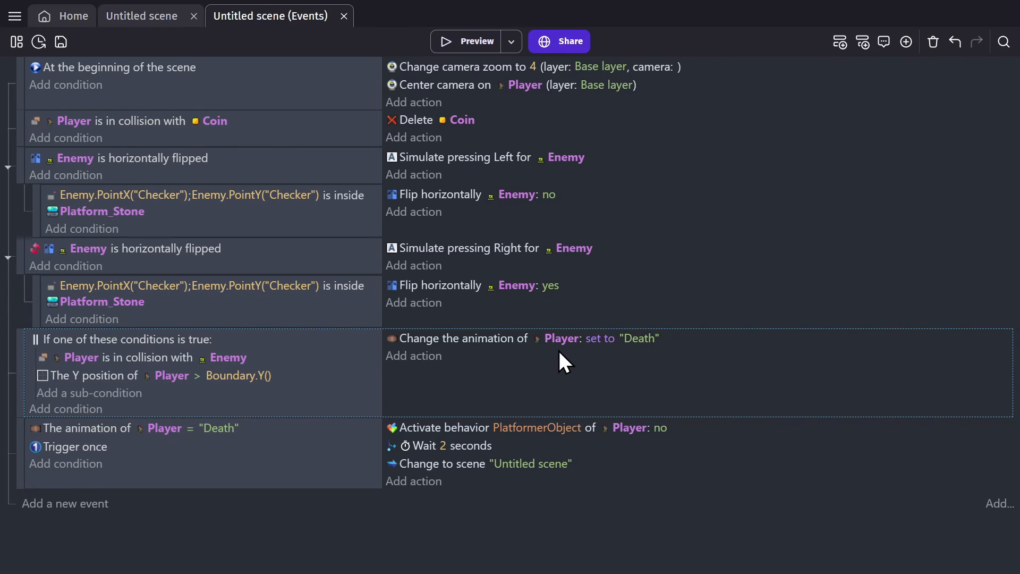
pyautogui.click(80, 431)
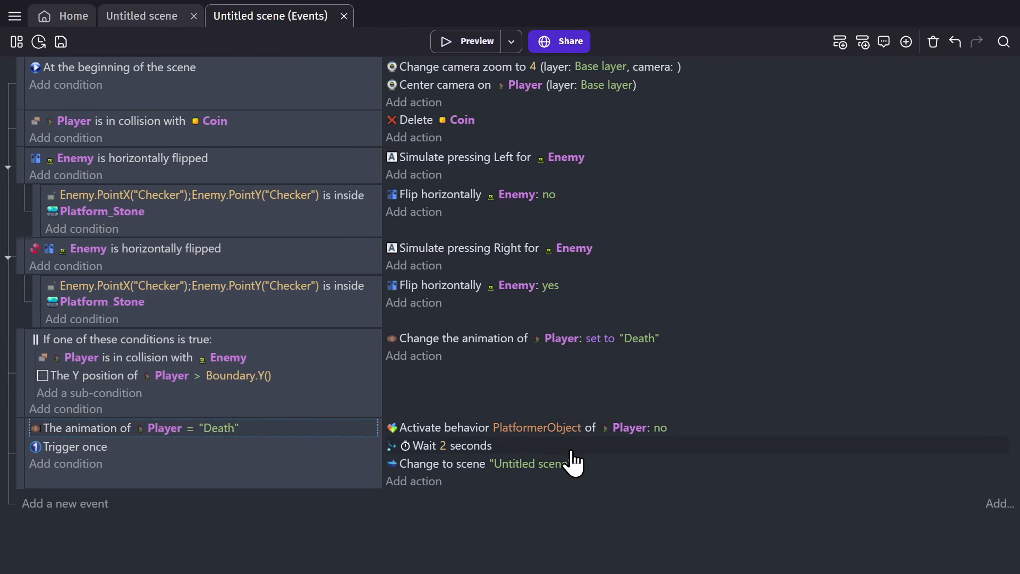
# Preview the game by walking the player left off the platform, and inspect the Boundary strip in the scene.
pyautogui.click(476, 41)
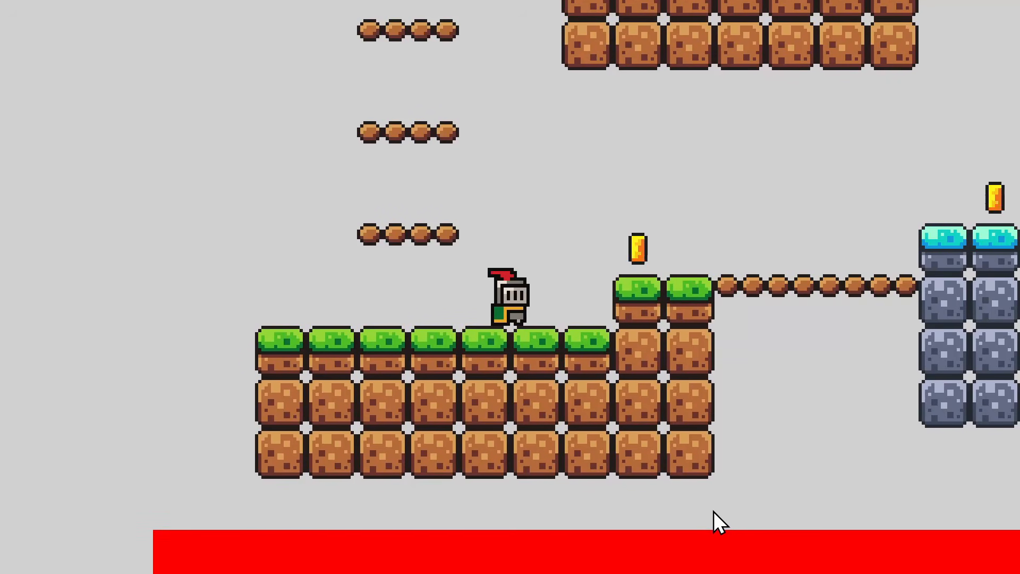
pyautogui.press('Left')
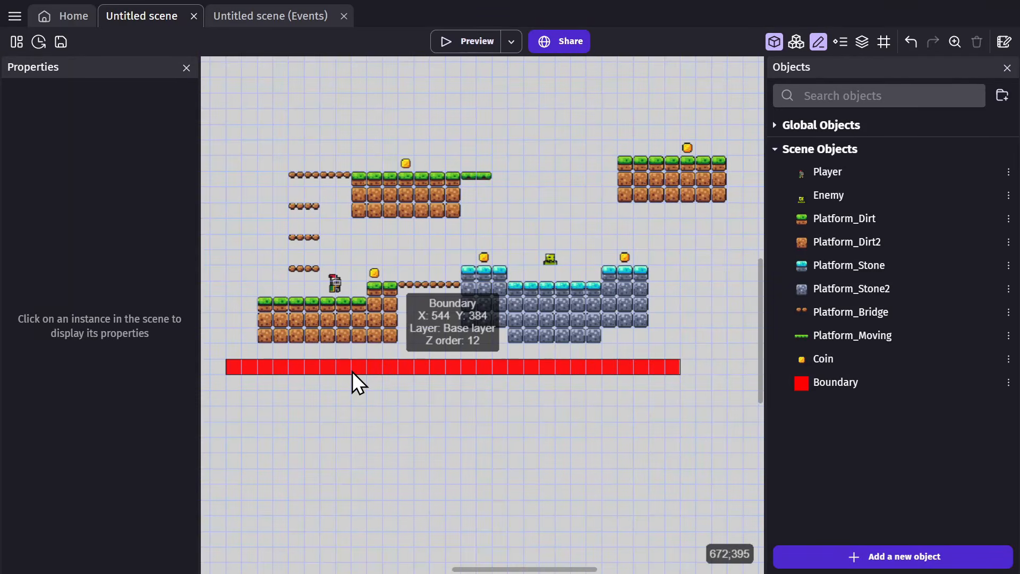
pyautogui.click(354, 371)
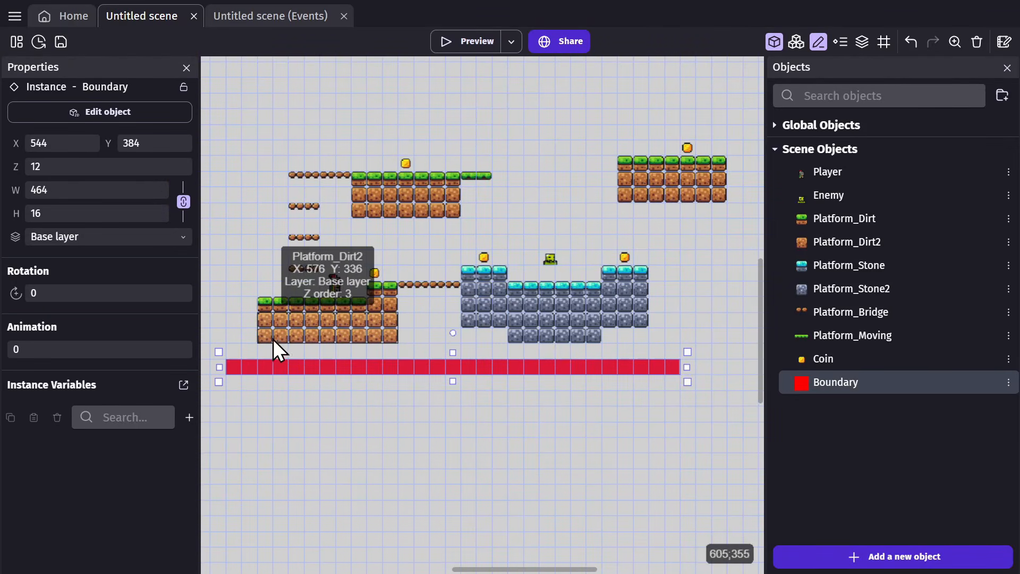
# Insert an empty event above the Player–Coin collision event and choose the Enforce camera boundaries action for it.
pyautogui.click(257, 19)
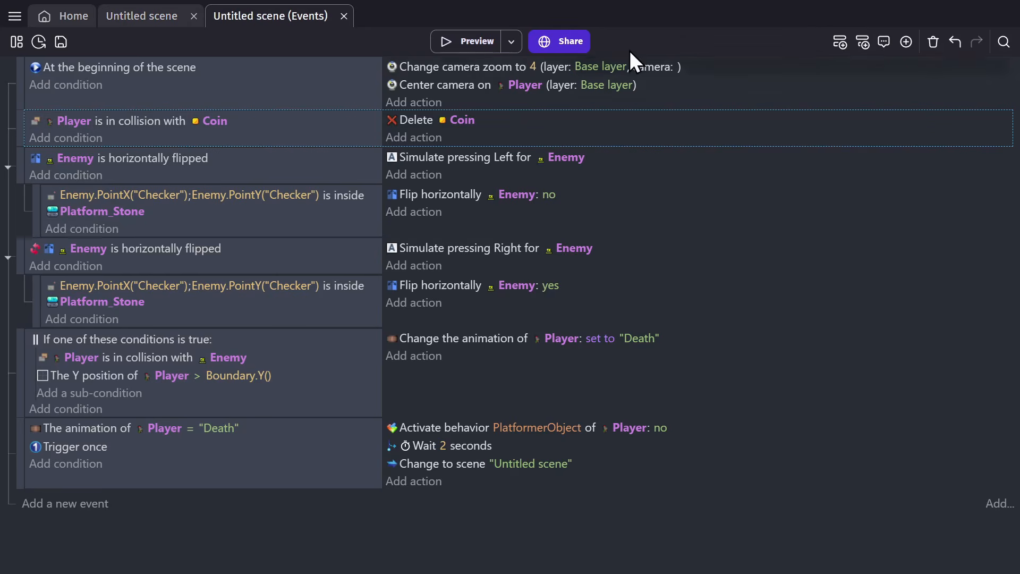
pyautogui.click(838, 42)
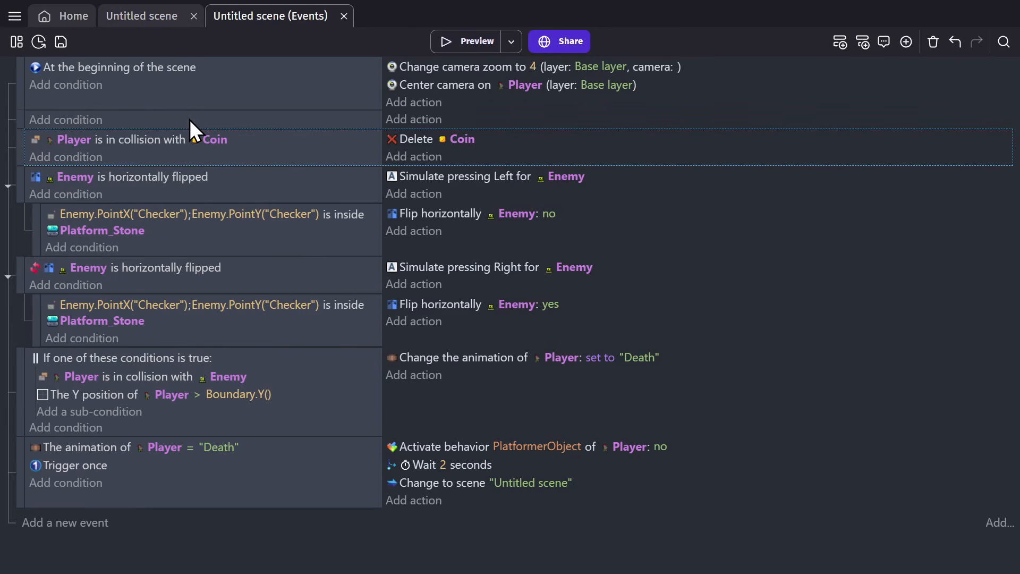
pyautogui.click(414, 119)
pyautogui.write('enforce')
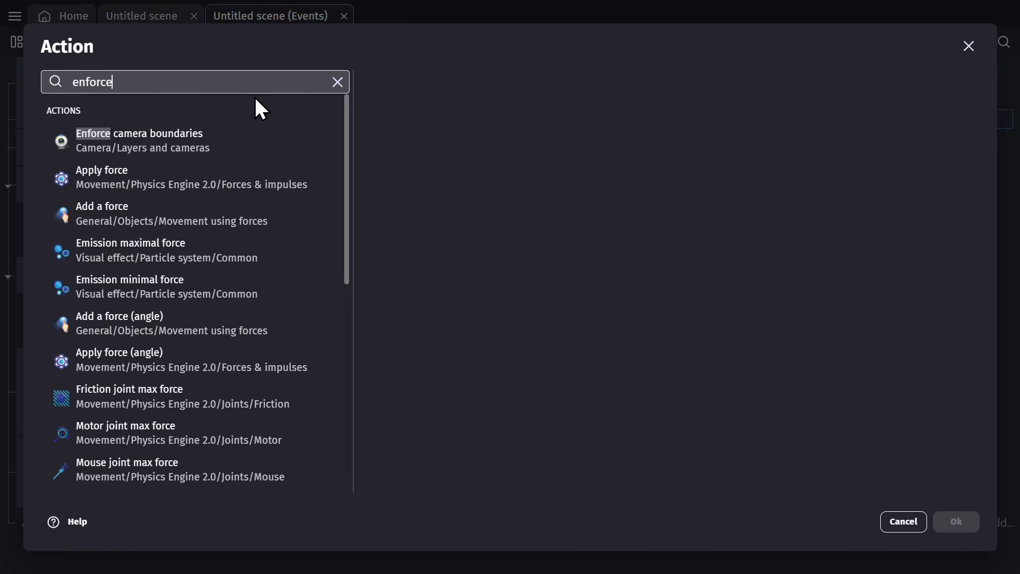
pyautogui.click(194, 134)
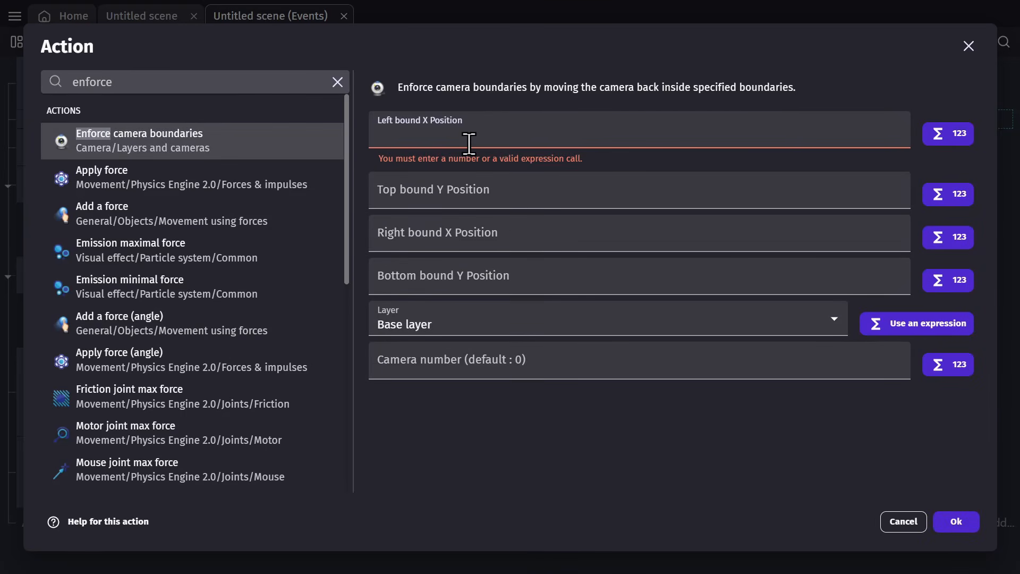
# Set the camera's bottom bound Y position to Boundary.Y().
pyautogui.click(468, 286)
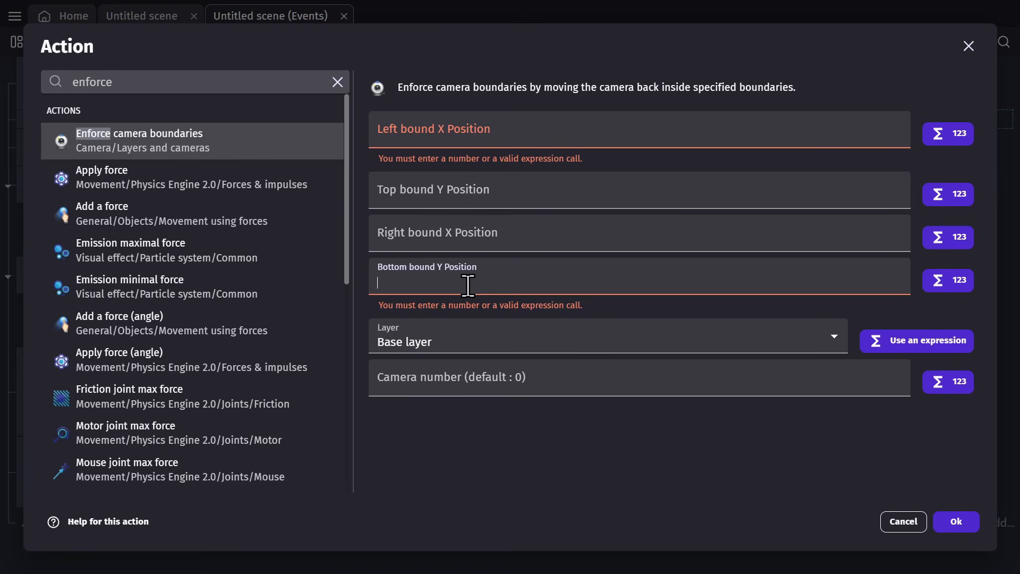
pyautogui.write('bounda')
pyautogui.click(412, 298)
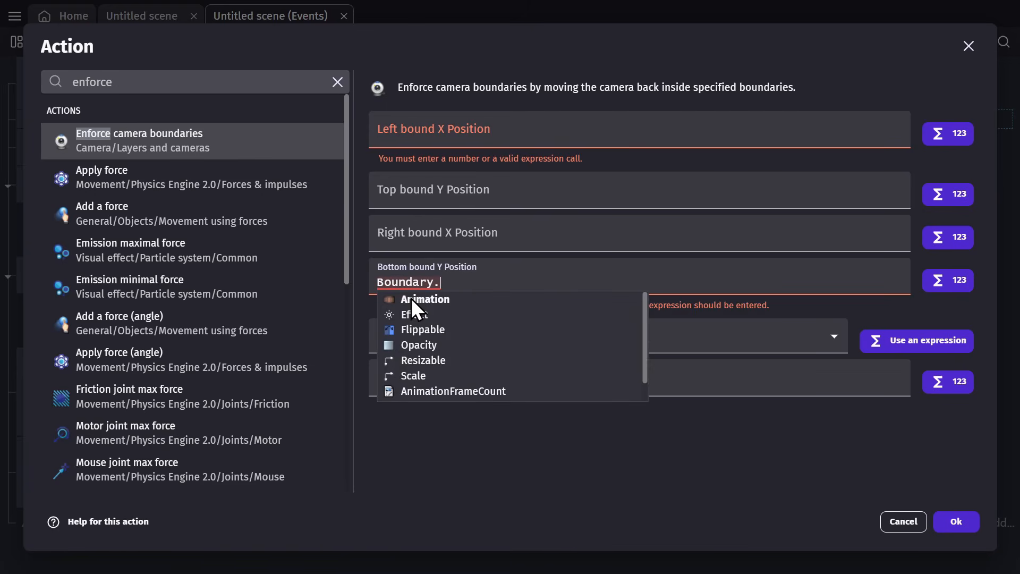
pyautogui.write('Y')
pyautogui.click(409, 318)
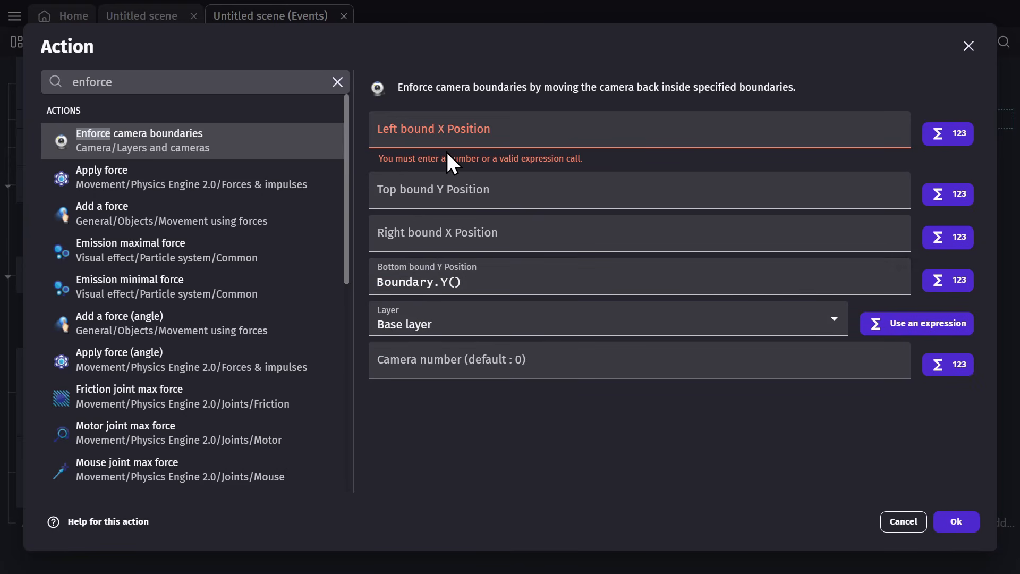
# Set the camera's left bound X position to Player.X()-1000.
pyautogui.click(456, 136)
pyautogui.write('player')
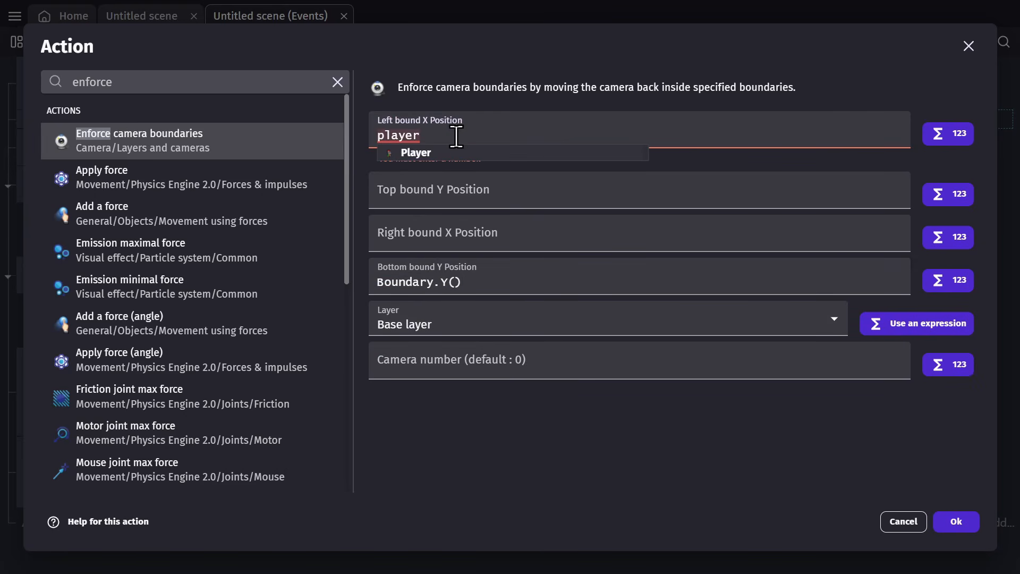
pyautogui.click(423, 151)
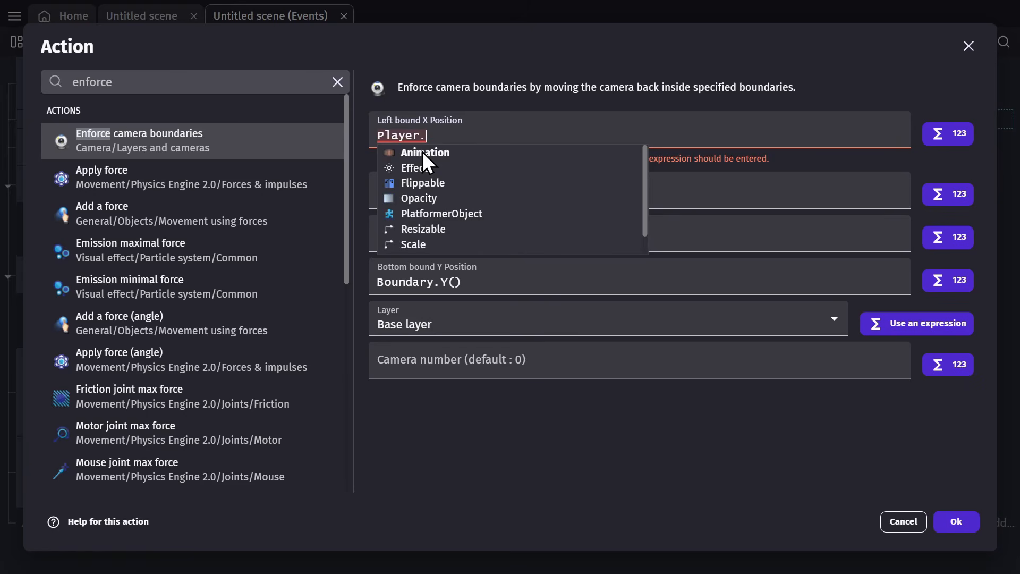
pyautogui.write('X')
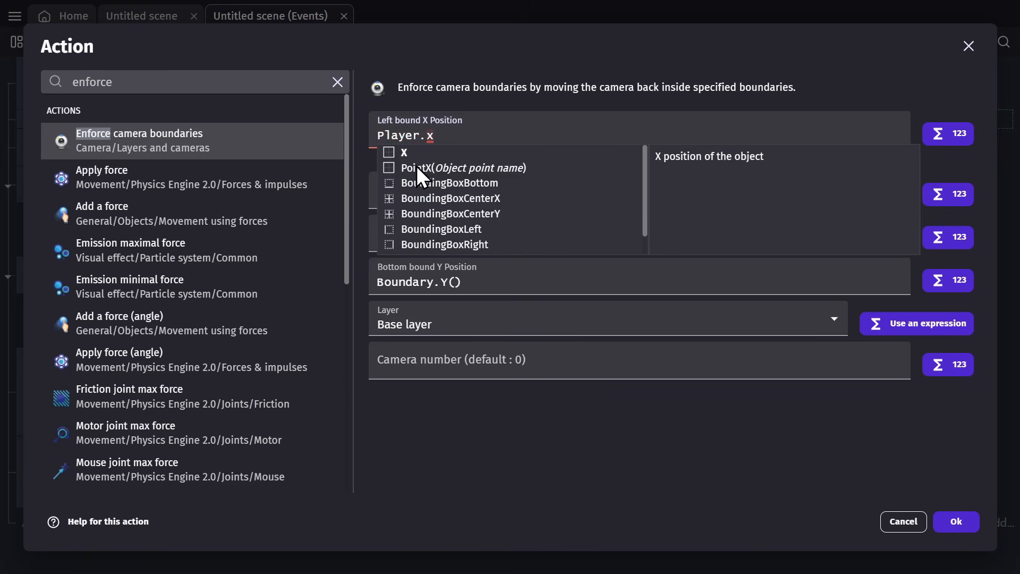
pyautogui.click(412, 153)
pyautogui.write('-1000')
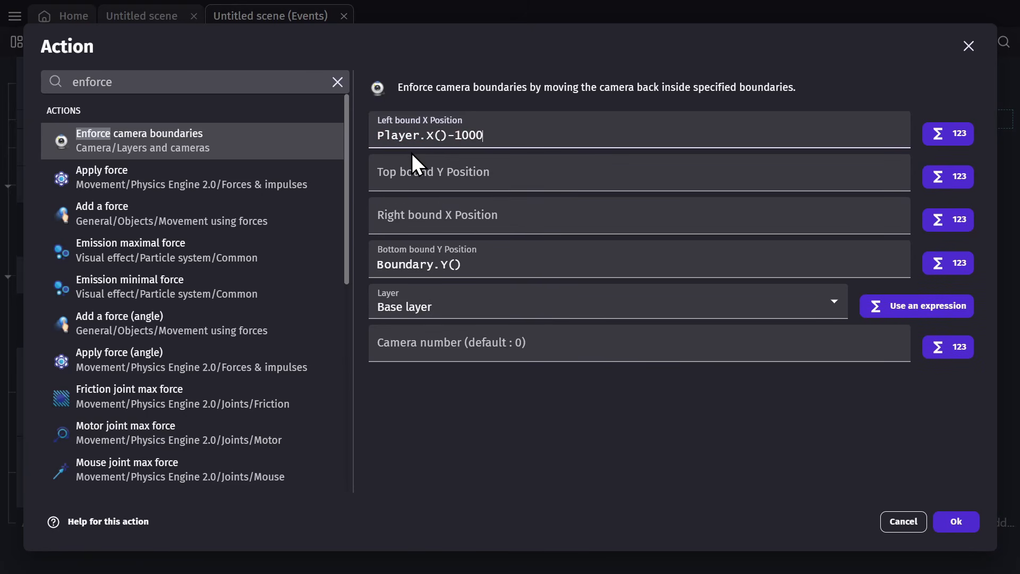
# Copy the left bound expression into the right bound X position and change it to Player.X()+1000.
pyautogui.tripleClick(467, 135)
pyautogui.hotkey('ctrl', 'c')
pyautogui.click(428, 214)
pyautogui.hotkey('ctrl', 'v')
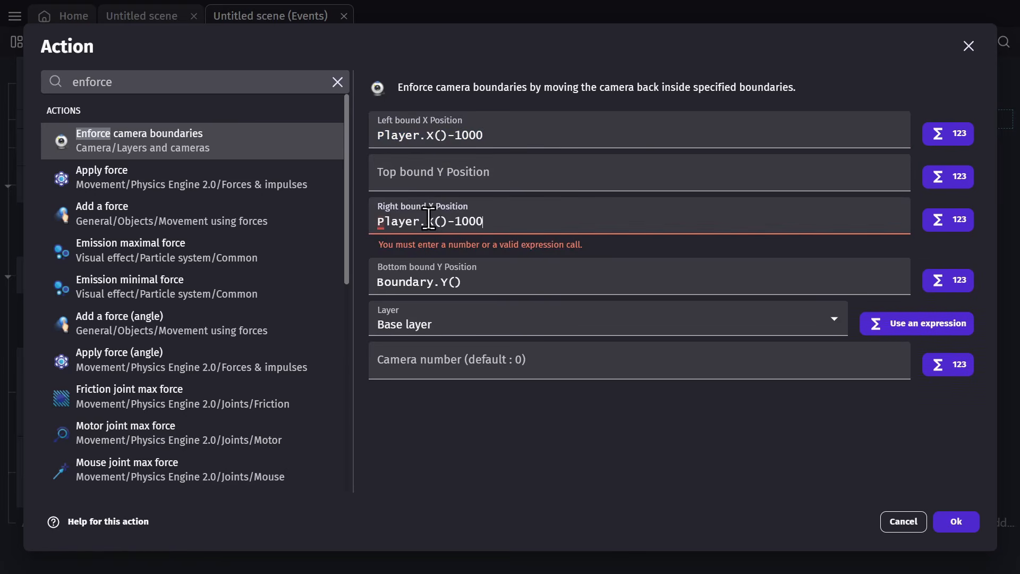
pyautogui.click(449, 222)
pyautogui.press('Delete')
pyautogui.write('+')
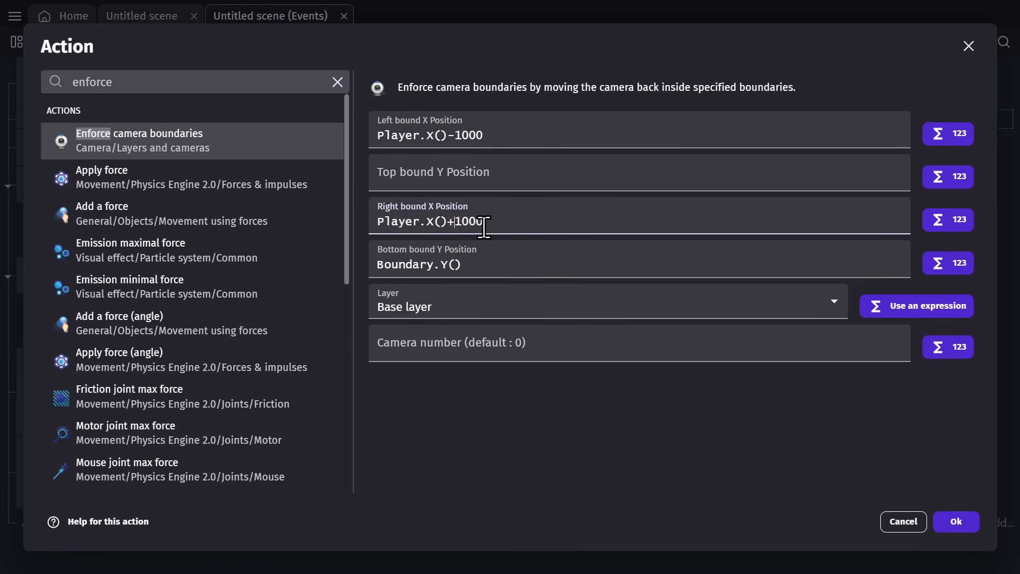
# Reuse the copied expression for the top bound Y position, changing it to Player.Y()-1000.
pyautogui.click(465, 178)
pyautogui.hotkey('ctrl', 'v')
pyautogui.doubleClick(430, 178)
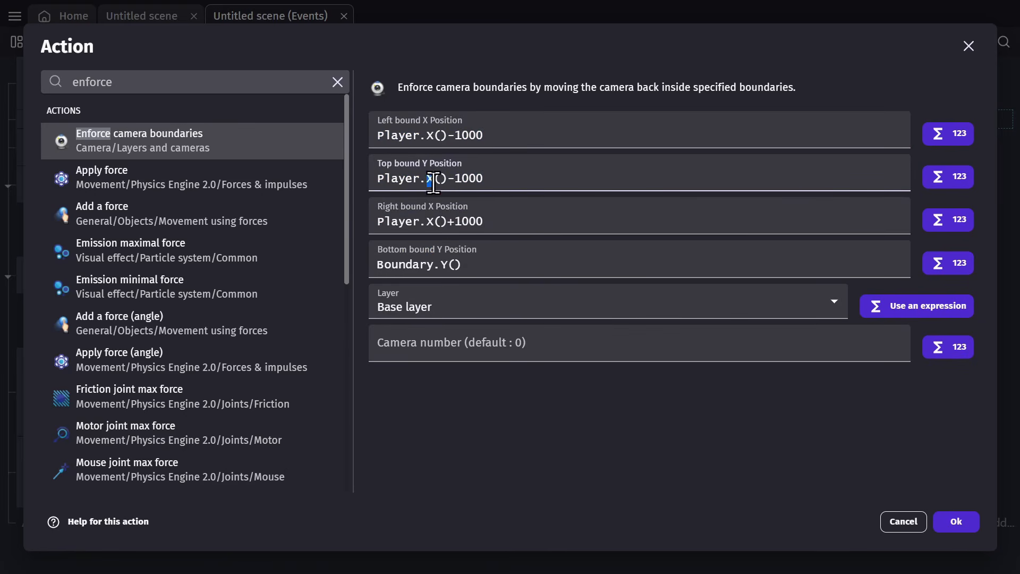
pyautogui.press('BackSpace')
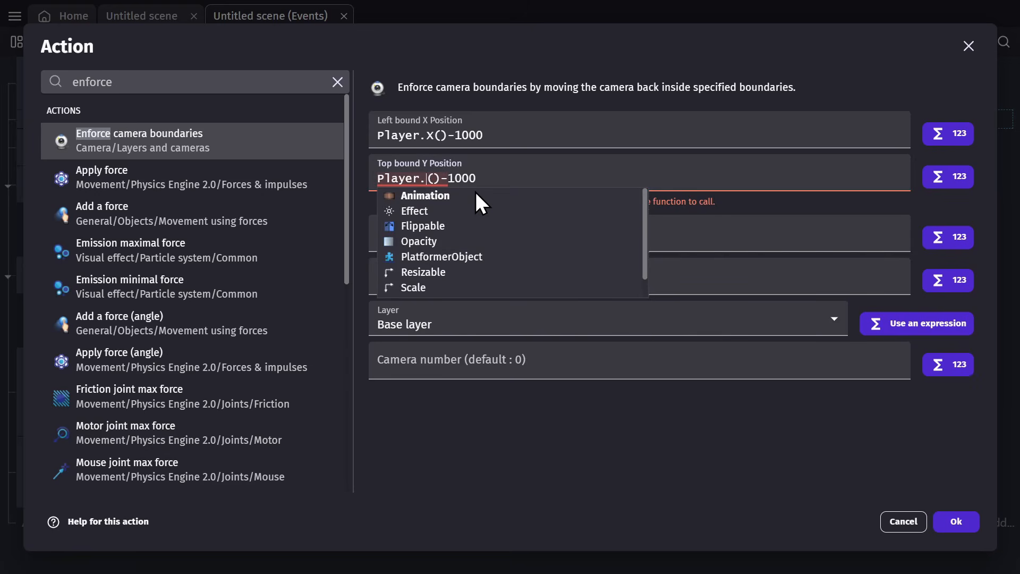
pyautogui.write('Y')
pyautogui.click(496, 181)
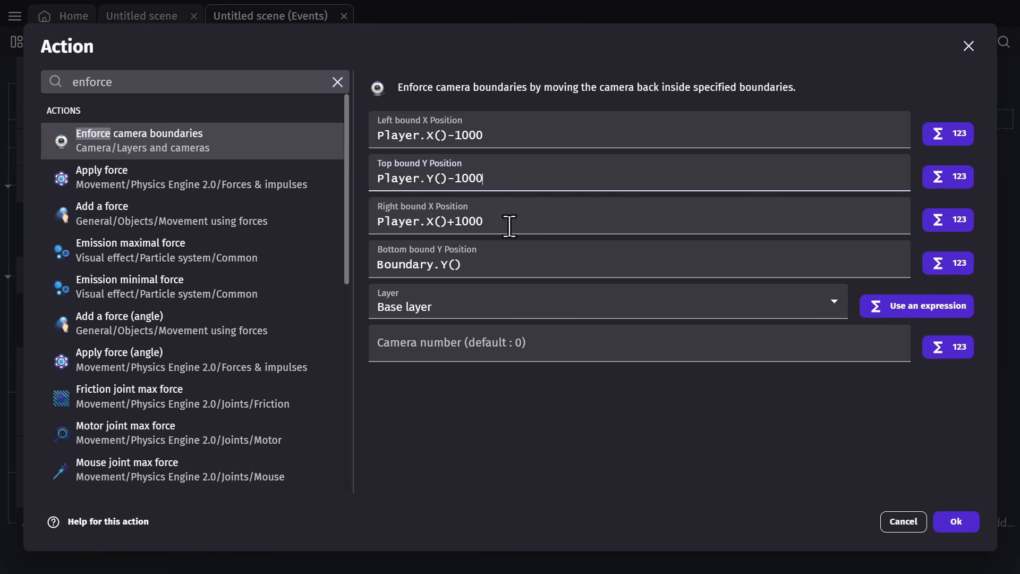
# Save the Enforce camera boundaries action and preview the game, moving and jumping the player across the bridge platforms.
pyautogui.click(956, 522)
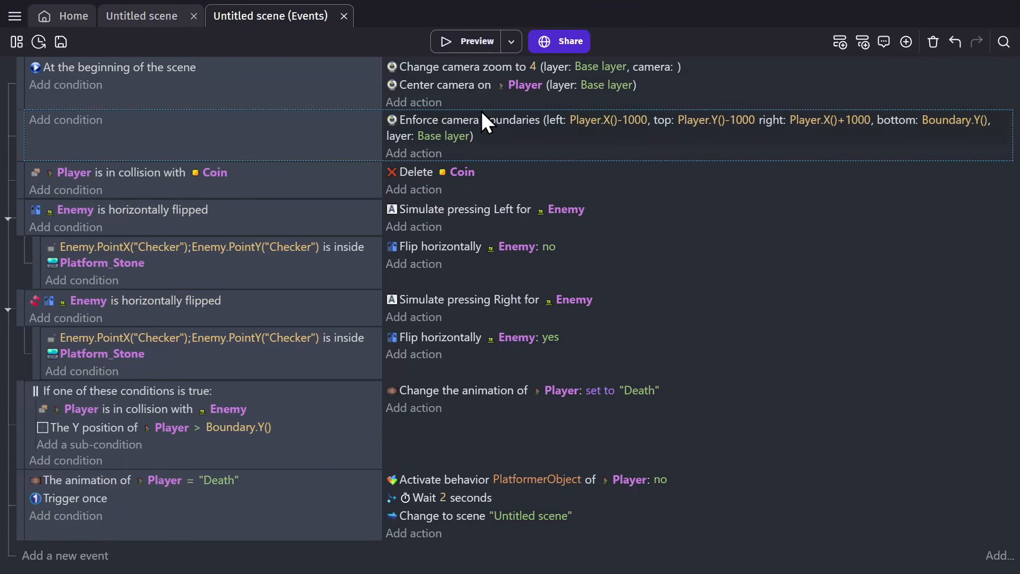
pyautogui.click(473, 43)
pyautogui.press('Left')
pyautogui.press('space')
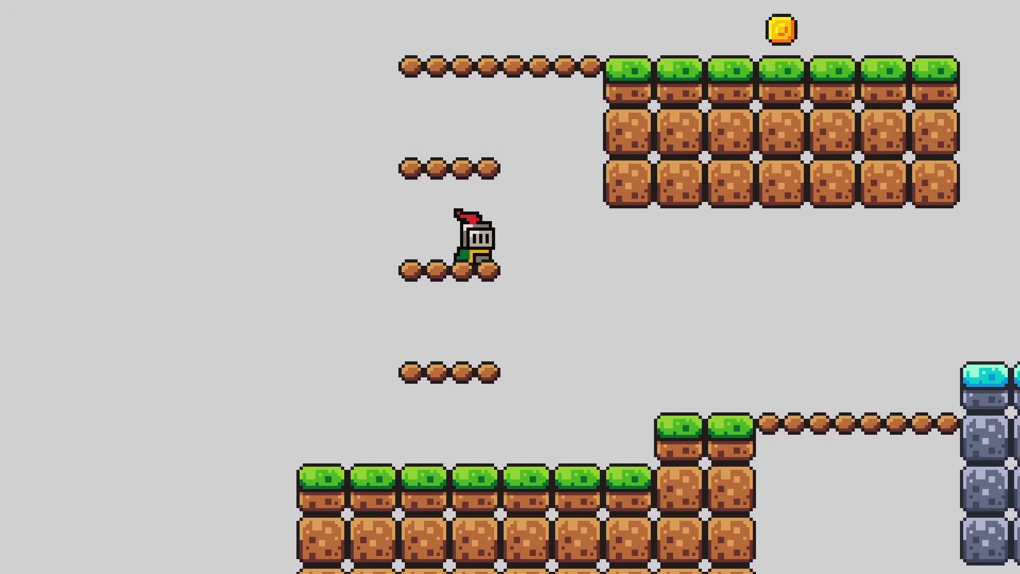
pyautogui.press('Right')
pyautogui.press('space')
pyautogui.press('Left')
pyautogui.press('space')
pyautogui.press('Left')
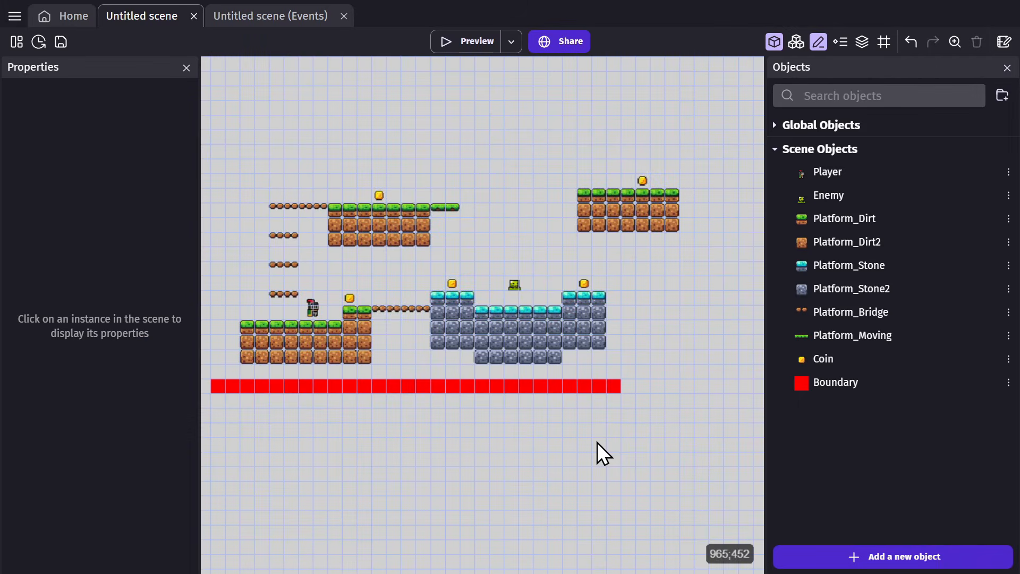
# Create a Text object with default settings and place an instance of it just above the player.
pyautogui.click(853, 556)
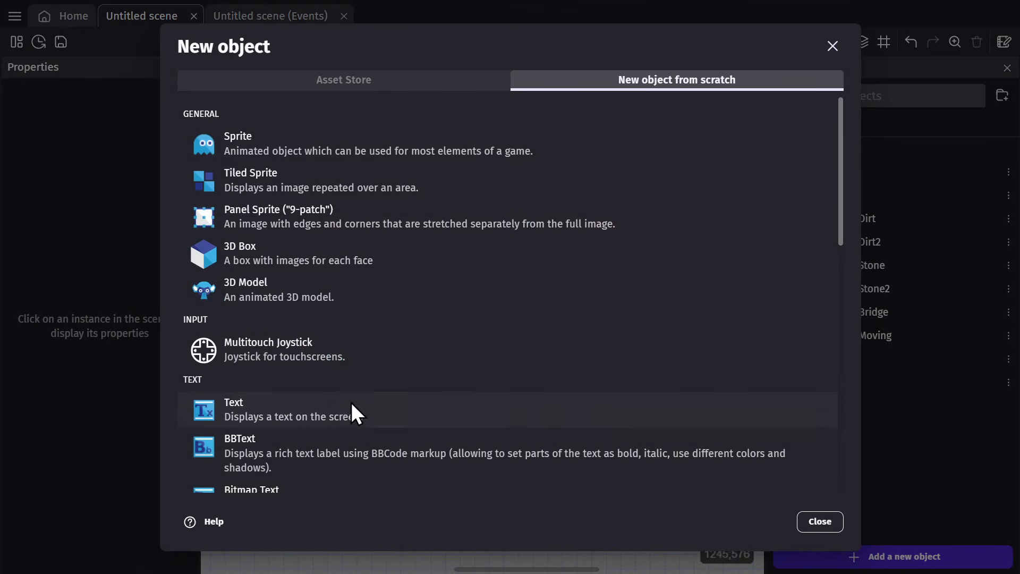
pyautogui.scroll(-3, 345, 401)
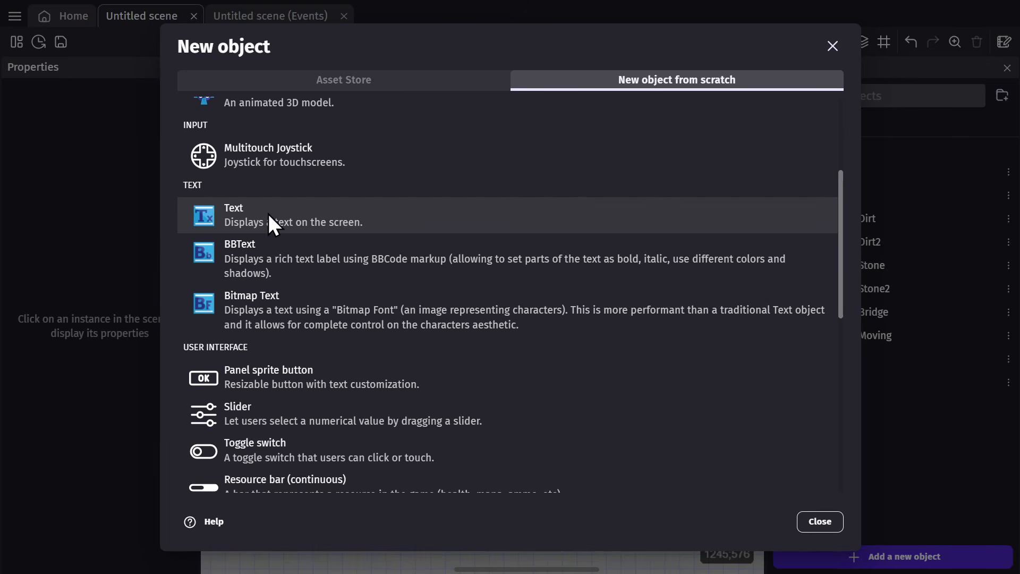
pyautogui.click(269, 214)
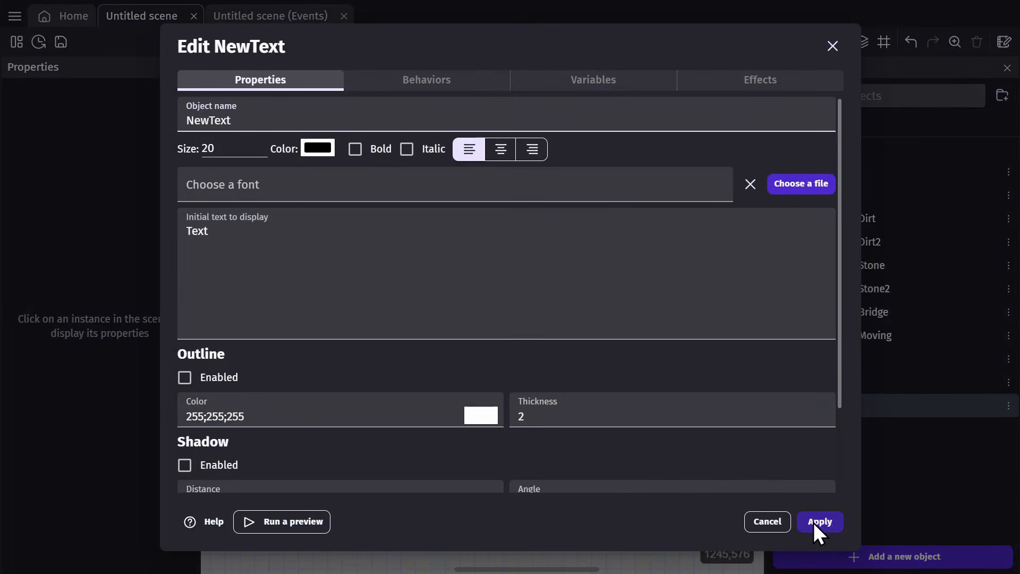
pyautogui.click(818, 521)
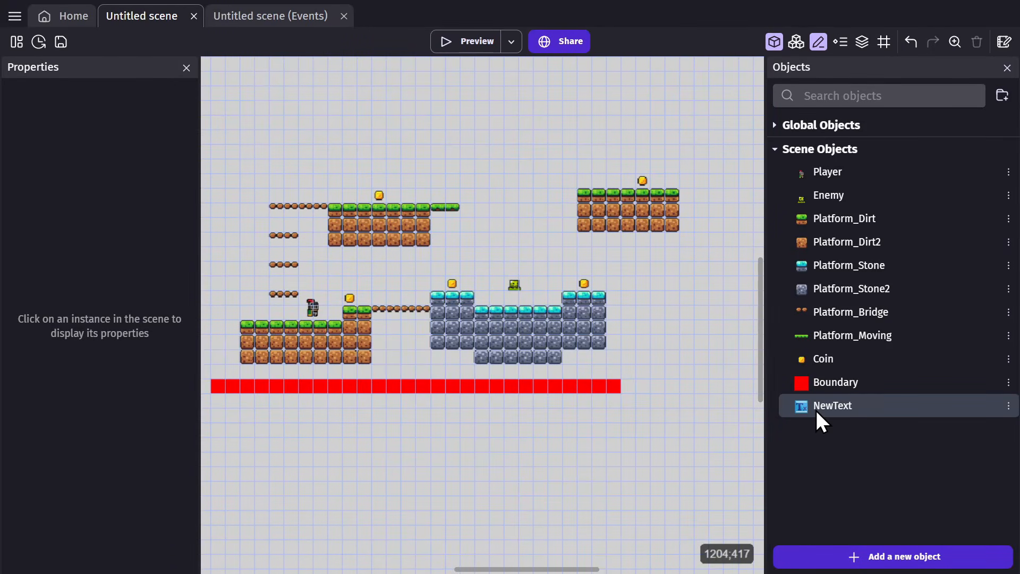
pyautogui.moveTo(815, 408); pyautogui.dragTo(314, 295)
pyautogui.keyDown('ctrl'); pyautogui.scroll(10, 294, 287); pyautogui.keyUp('ctrl')
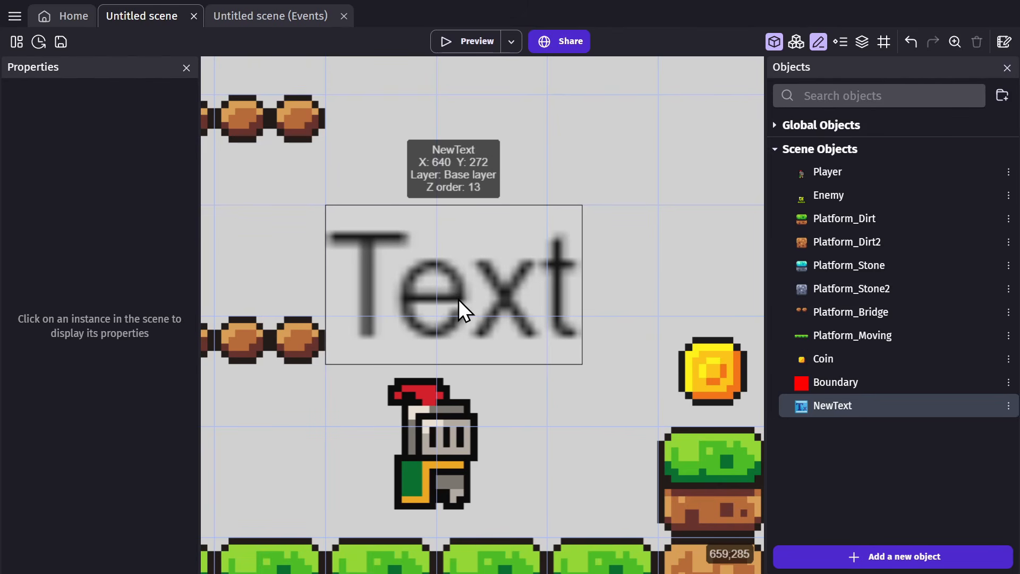
# Delete the text instance above the player from the scene.
pyautogui.keyDown('ctrl'); pyautogui.scroll(-2, 458, 298); pyautogui.keyUp('ctrl')
pyautogui.click(496, 281)
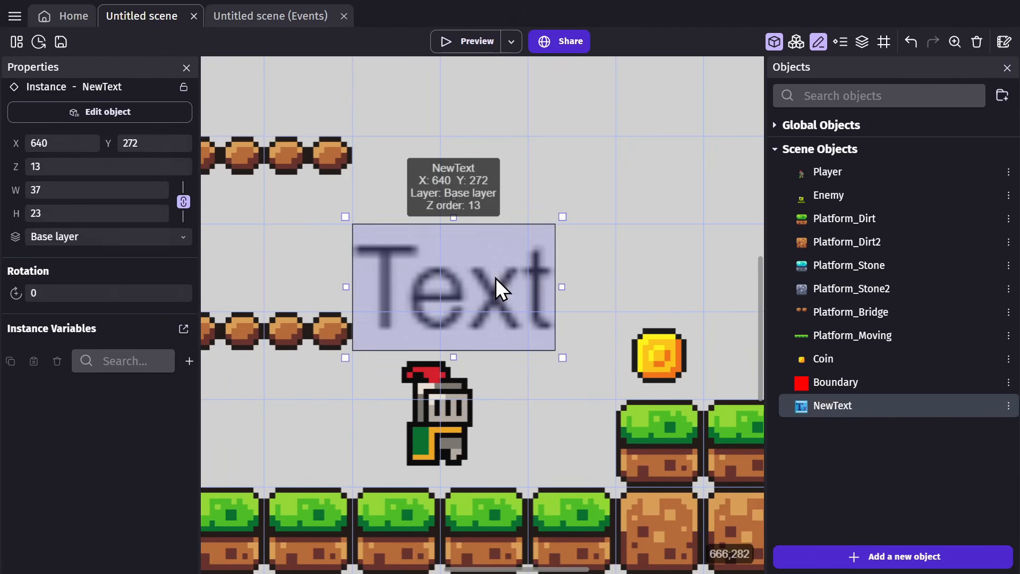
pyautogui.press('Delete')
# Create a new Bitmap Text object from scratch and go to its font settings.
pyautogui.click(844, 555)
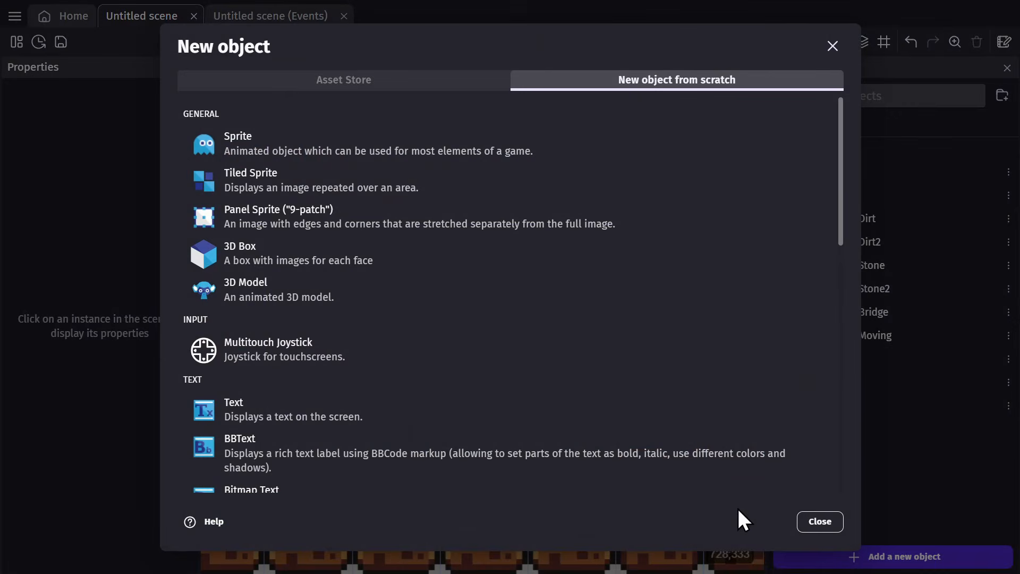
pyautogui.scroll(-3, 327, 314)
pyautogui.click(324, 314)
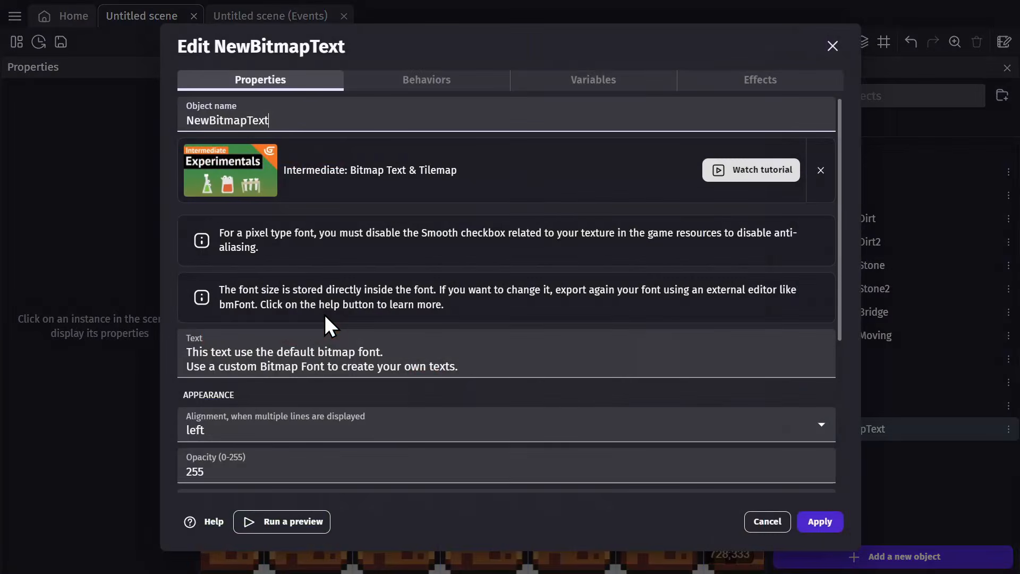
pyautogui.scroll(-5, 538, 299)
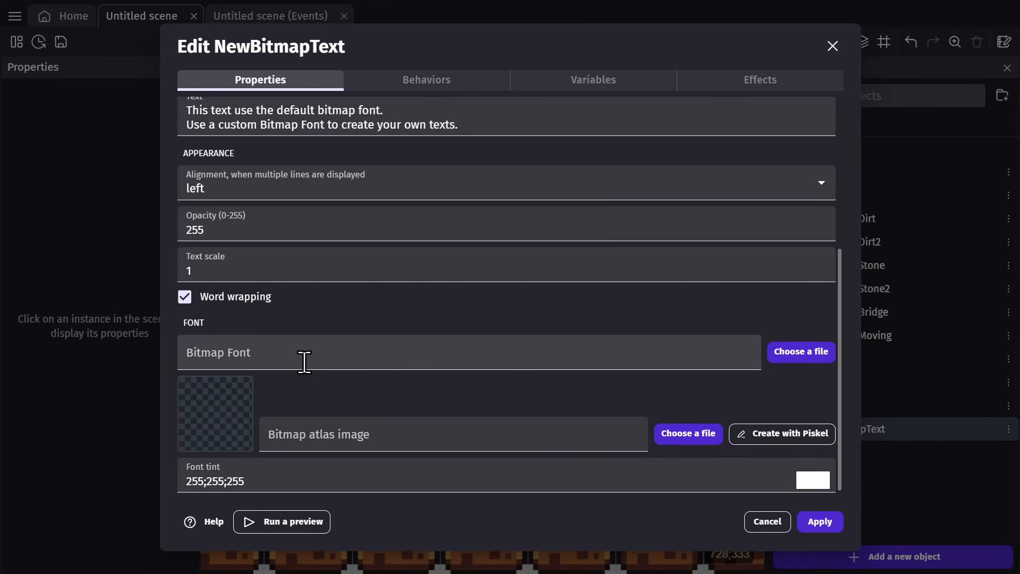
# Load PixelOperator8-Bold.fnt from the Modified Assets folder in Downloads as the object's bitmap font.
pyautogui.click(304, 361)
pyautogui.click(262, 381)
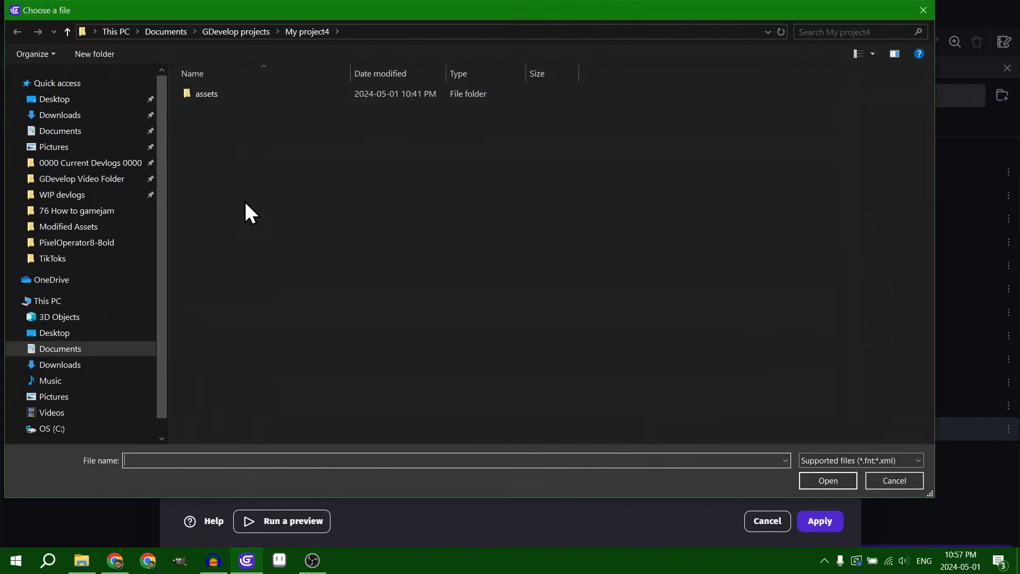
pyautogui.click(60, 115)
pyautogui.doubleClick(223, 93)
pyautogui.doubleClick(234, 94)
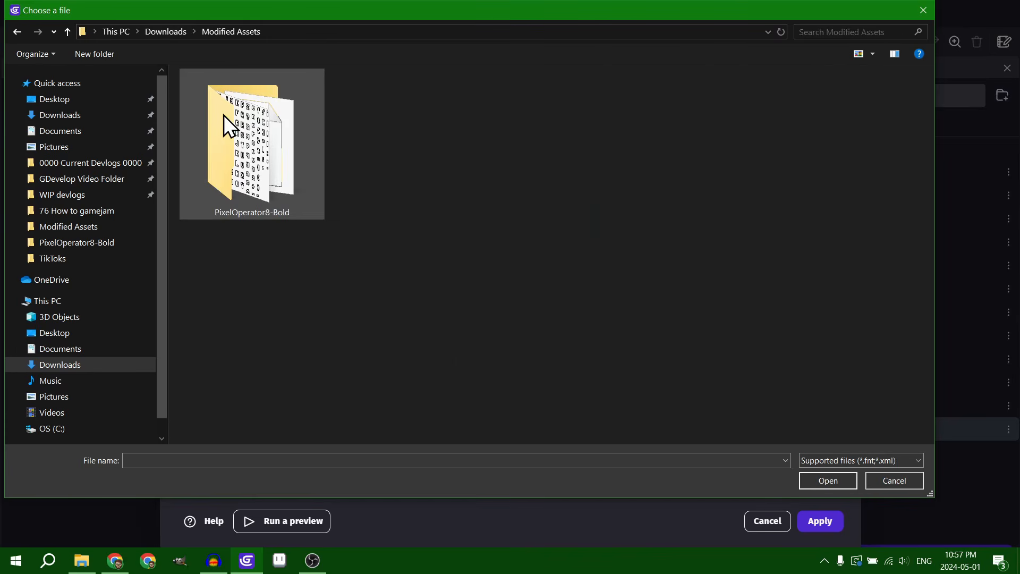
pyautogui.doubleClick(224, 115)
pyautogui.doubleClick(218, 128)
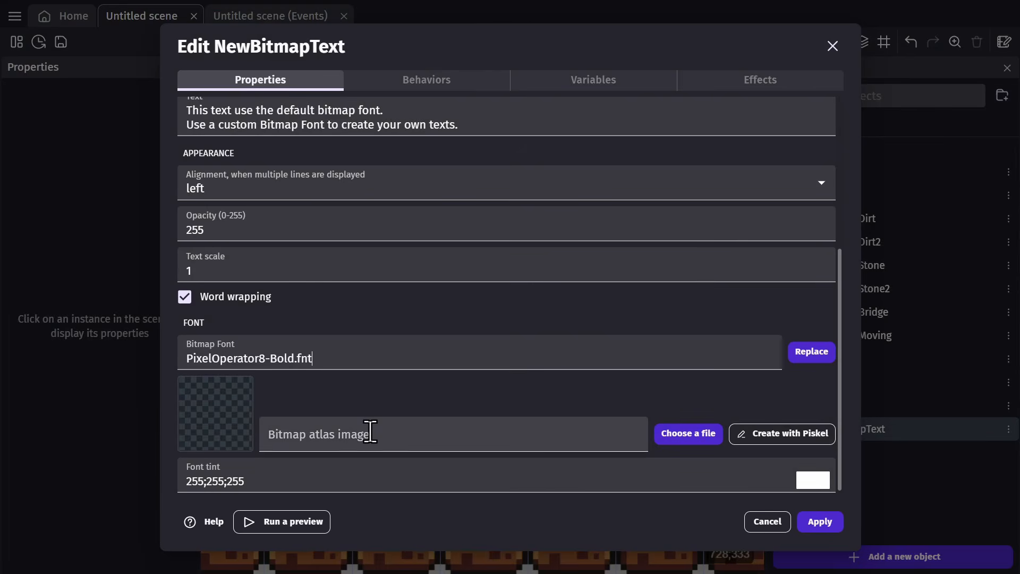
# Set the bitmap atlas image to PixelOperator8-Bold.png from the PixelOperator8-Bold folder and apply the object settings.
pyautogui.click(370, 431)
pyautogui.click(325, 198)
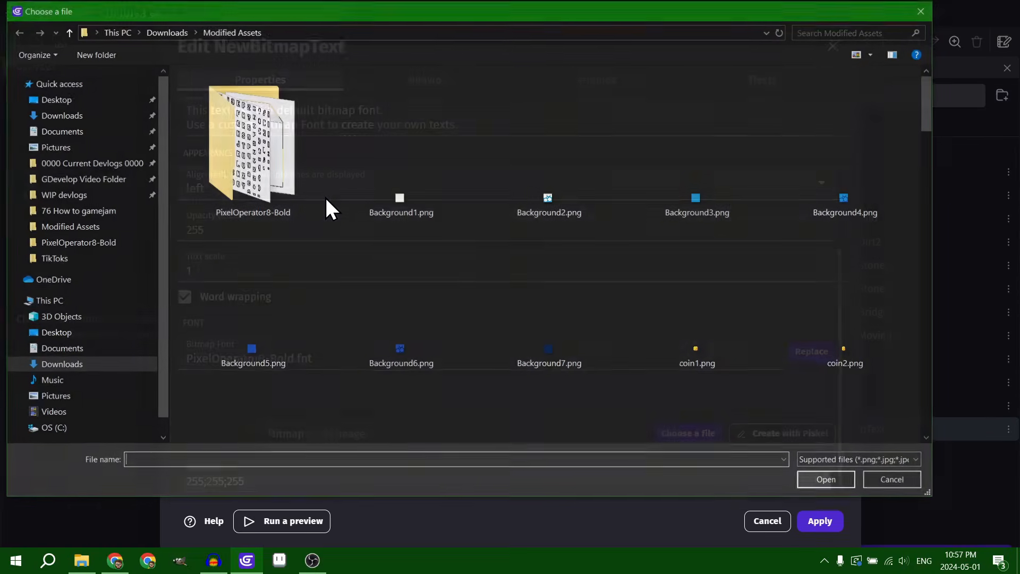
pyautogui.doubleClick(253, 154)
pyautogui.doubleClick(238, 151)
pyautogui.click(610, 285)
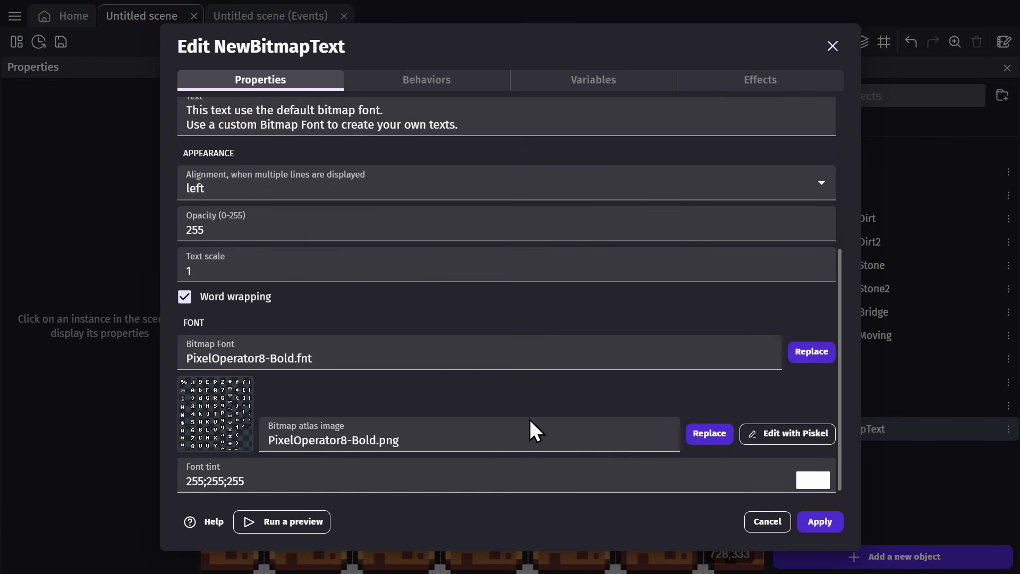
pyautogui.click(820, 521)
# Place a NewBitmapText instance in the scene above the player at X 608, Y 256.
pyautogui.moveTo(849, 429); pyautogui.dragTo(361, 133)
pyautogui.keyDown('ctrl'); pyautogui.scroll(-3, 383, 236); pyautogui.keyUp('ctrl')
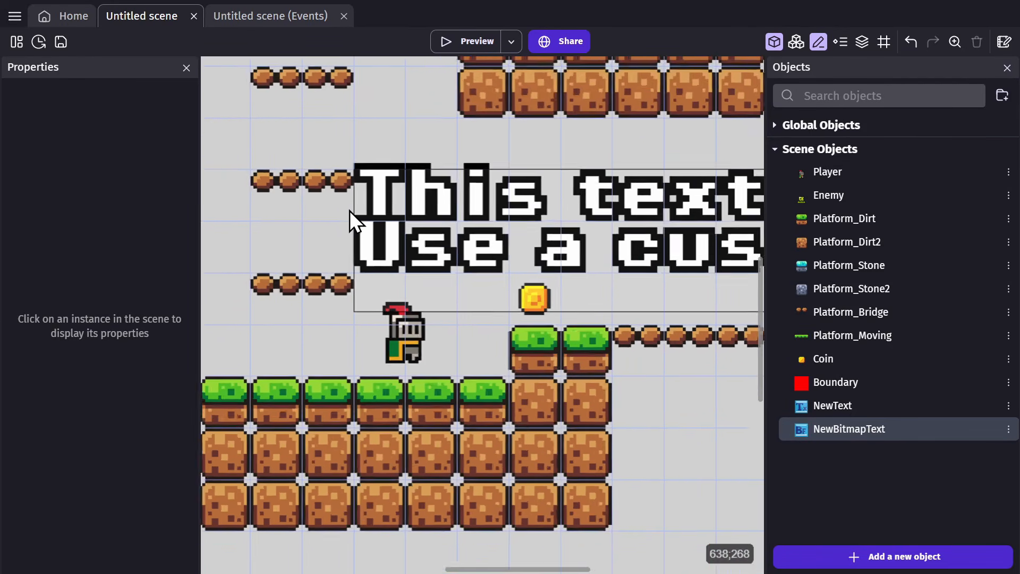
pyautogui.keyDown('ctrl'); pyautogui.scroll(-3, 349, 211); pyautogui.keyUp('ctrl')
pyautogui.moveTo(609, 220); pyautogui.dragTo(535, 211)
# Set the NewBitmapText object's text scale to 0.5.
pyautogui.doubleClick(490, 213)
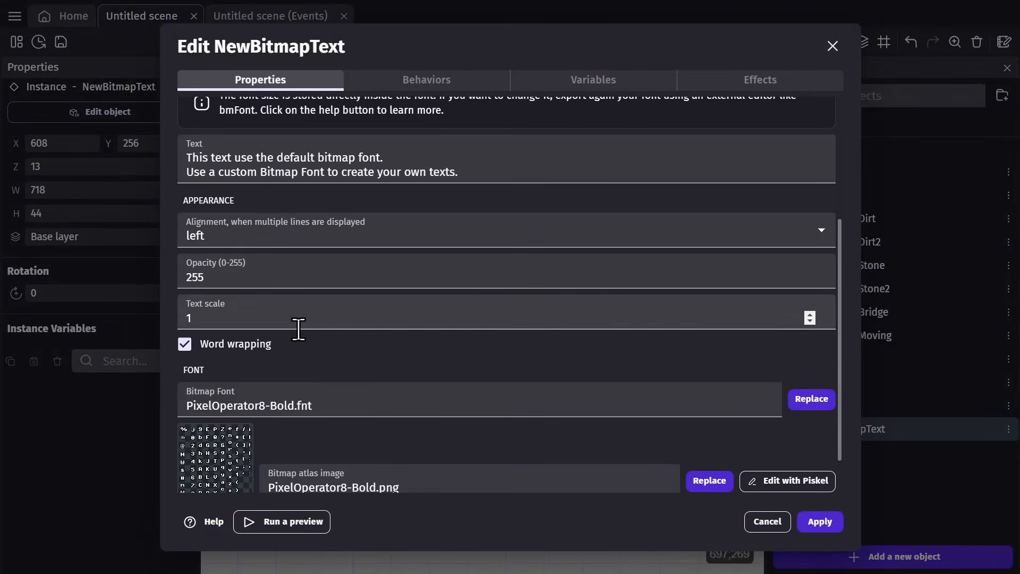
pyautogui.doubleClick(260, 316)
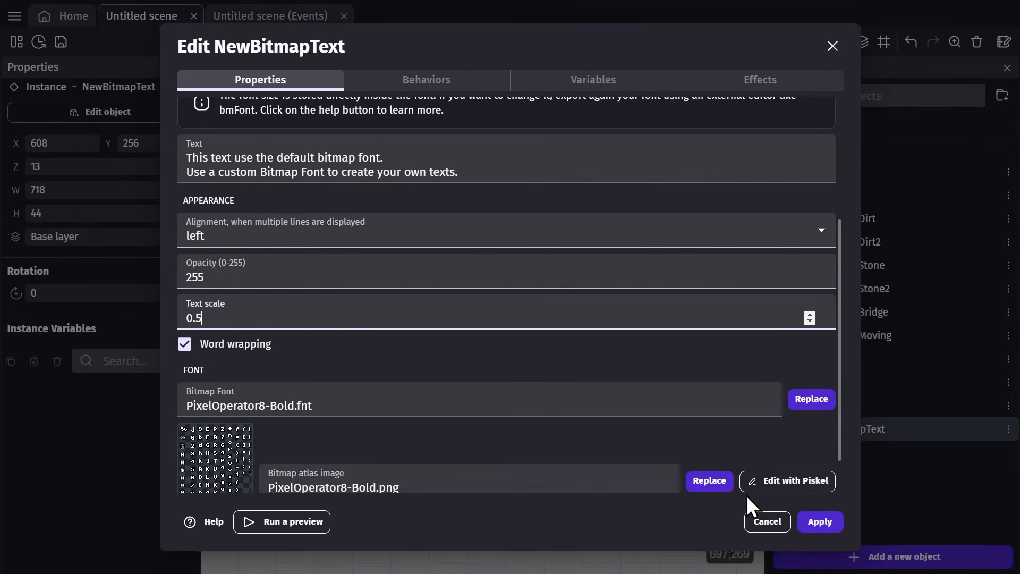
pyautogui.click(820, 521)
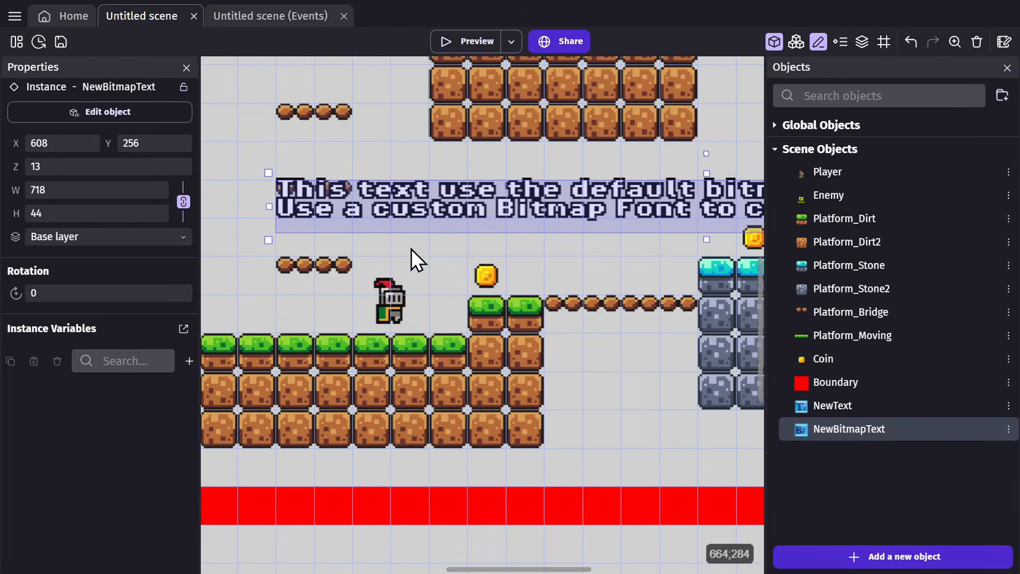
# Move the bitmap text instance over the small bridge platforms to X 544, Y 266.
pyautogui.keyDown('ctrl'); pyautogui.scroll(5, 446, 276); pyautogui.keyUp('ctrl')
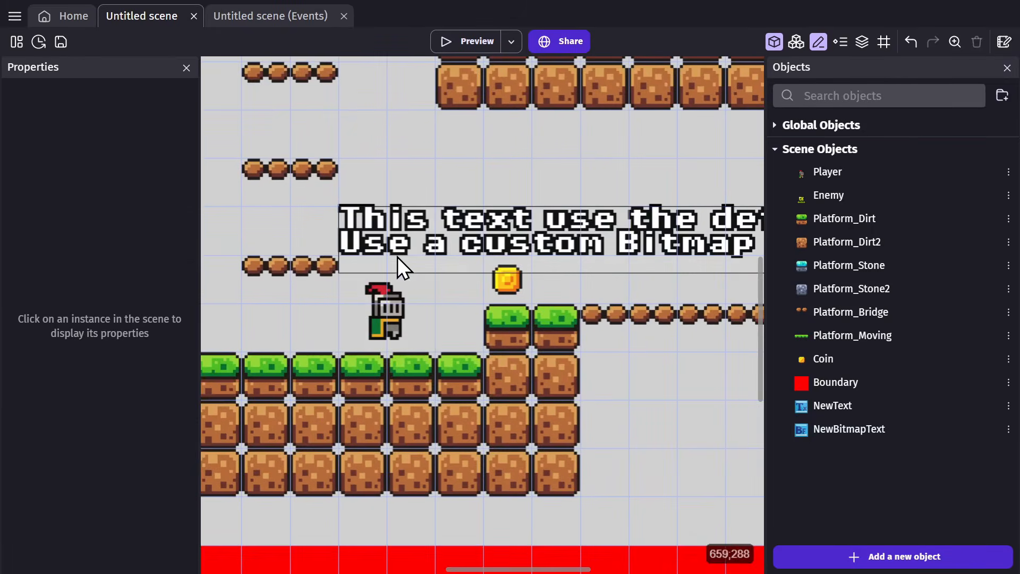
pyautogui.click(360, 245)
pyautogui.keyDown('ctrl'); pyautogui.scroll(-4, 397, 187); pyautogui.keyUp('ctrl')
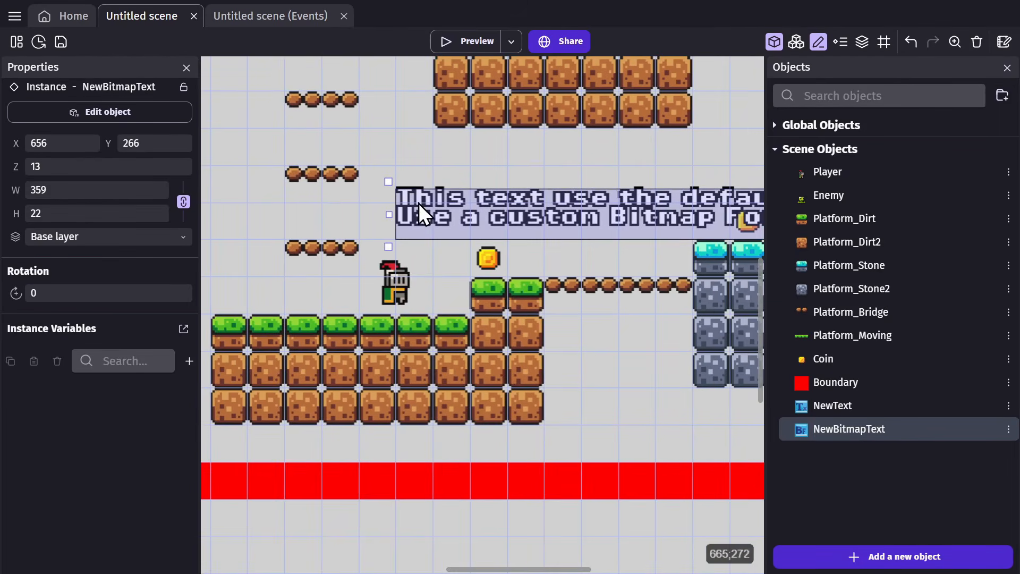
pyautogui.click(451, 255)
pyautogui.click(469, 216)
pyautogui.keyDown('ctrl'); pyautogui.scroll(-3, 536, 226); pyautogui.keyUp('ctrl')
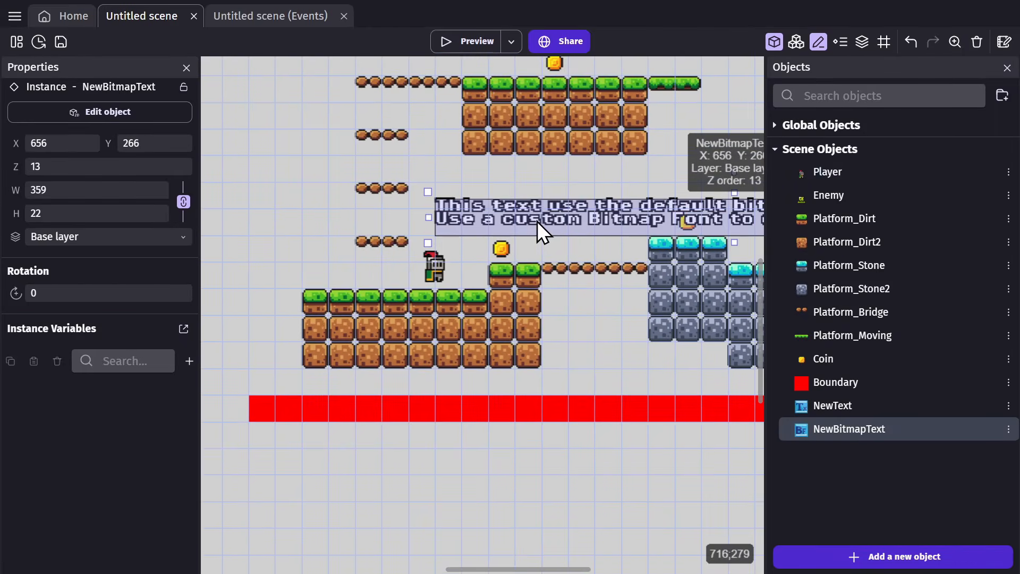
pyautogui.moveTo(533, 215); pyautogui.dragTo(404, 214)
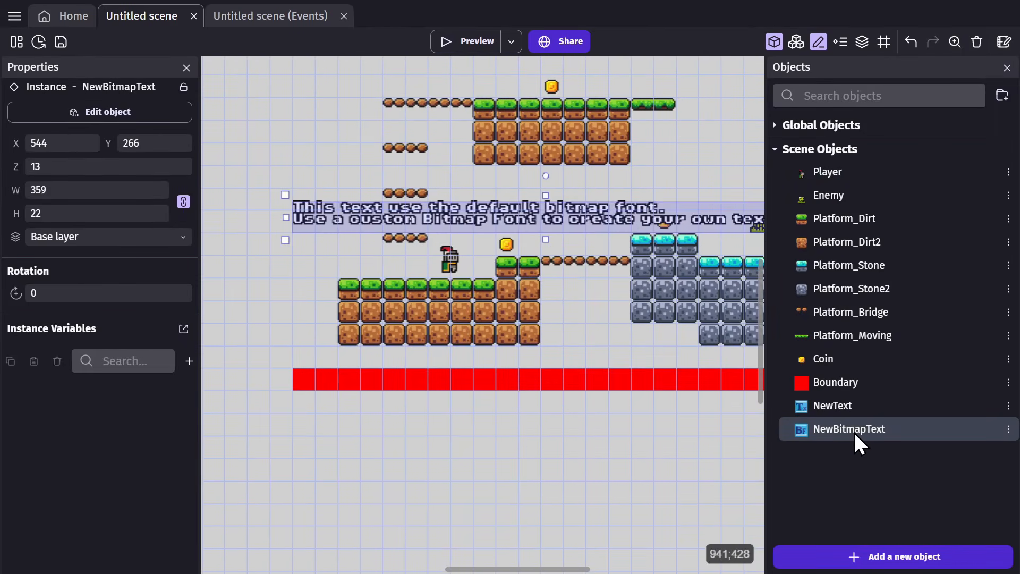
# Rename the bitmap text object to Tutorial and set its text to "Jump Up Here".
pyautogui.doubleClick(849, 429)
pyautogui.doubleClick(279, 116)
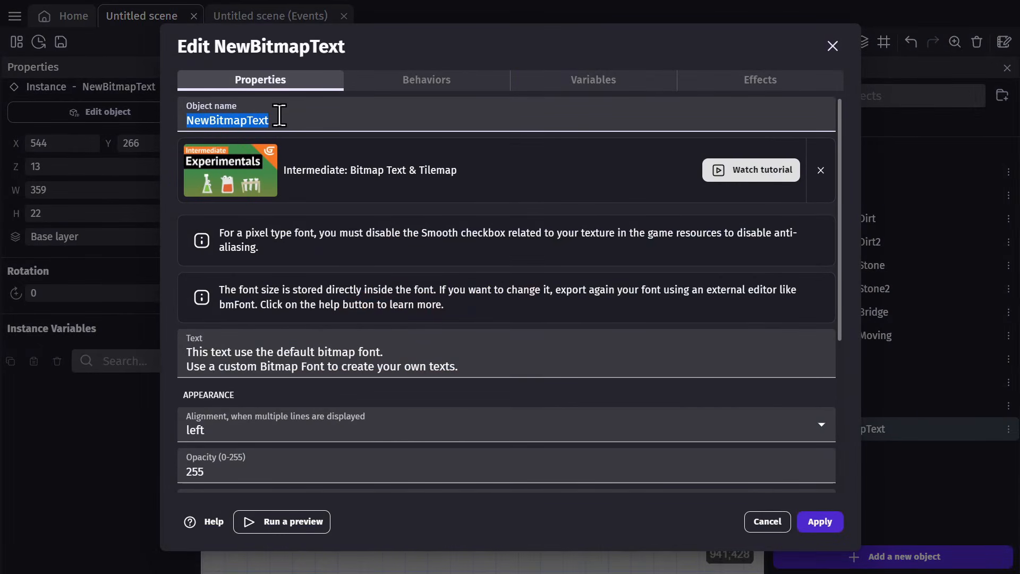
pyautogui.write('Tutorial')
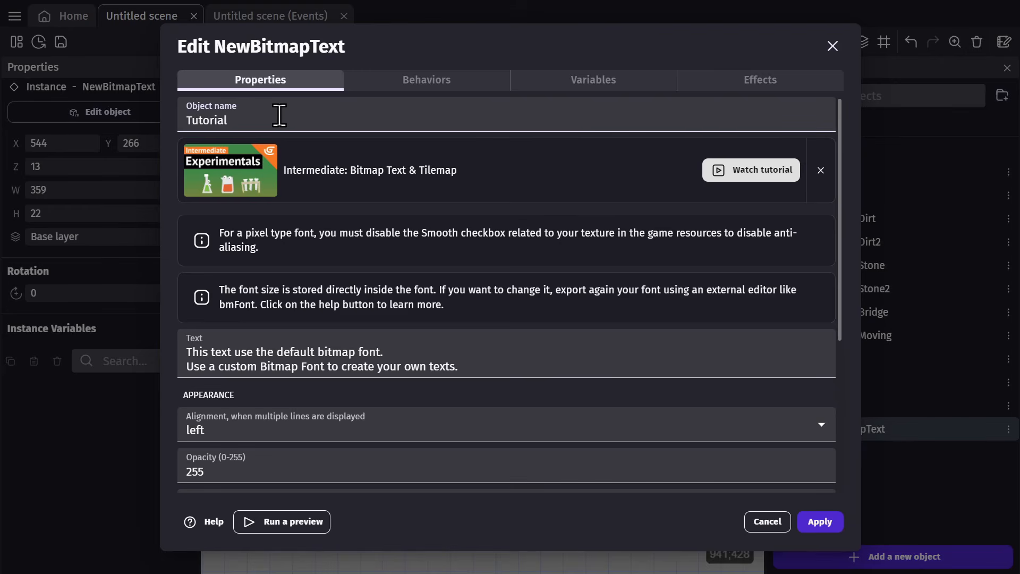
pyautogui.moveTo(458, 367); pyautogui.dragTo(168, 279)
pyautogui.write('Jump Up')
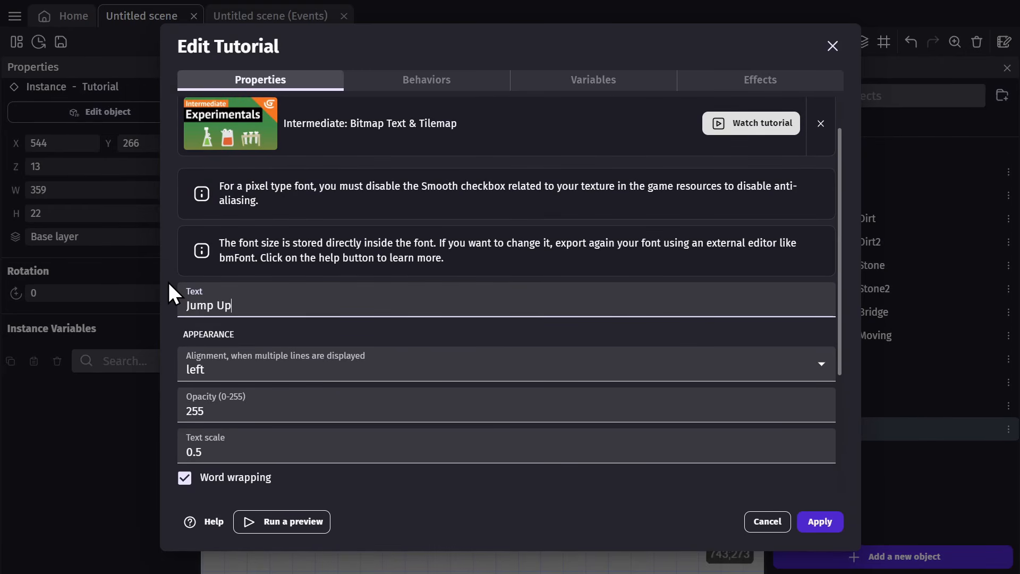
pyautogui.write(' Here')
pyautogui.click(807, 515)
# Move the "Jump Up Here" text into the gap between the upper two of the three short bridge platforms.
pyautogui.scroll(4, 366, 226)
pyautogui.scroll(5, 435, 236)
pyautogui.moveTo(365, 227); pyautogui.dragTo(433, 228)
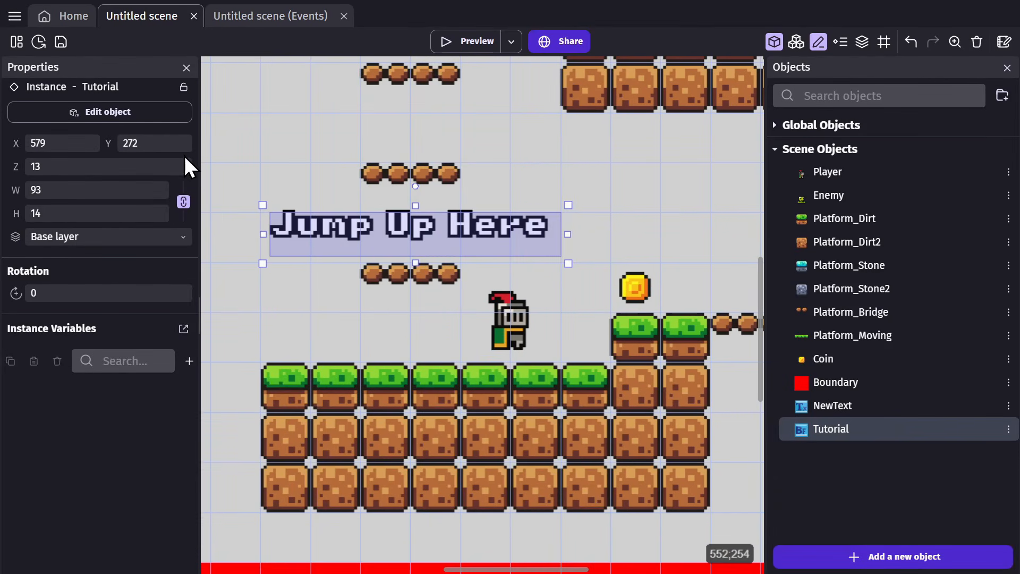
pyautogui.moveTo(318, 234); pyautogui.dragTo(319, 122)
pyautogui.click(321, 235)
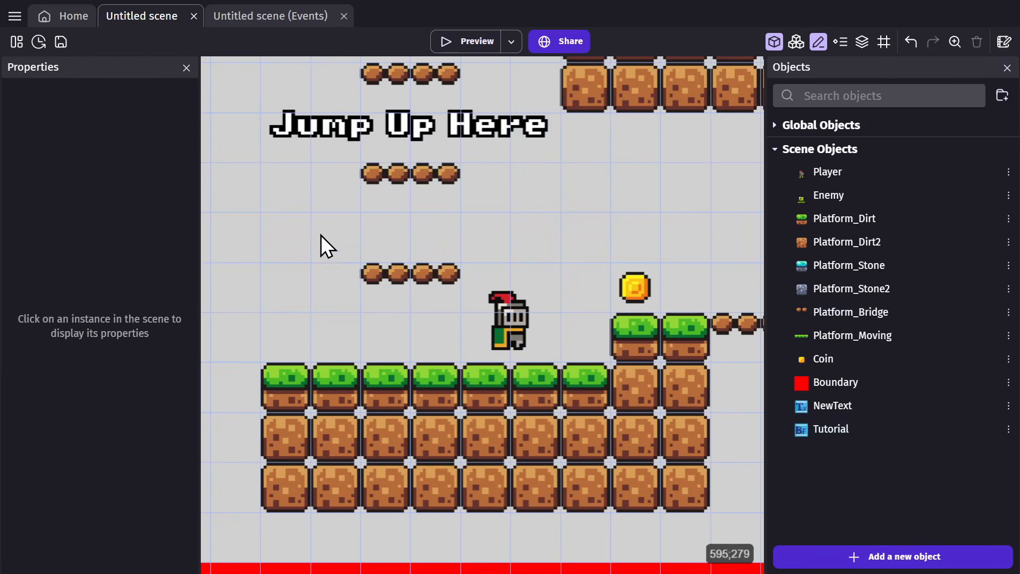
# Duplicate the Tutorial object and name the copy UI_Score.
pyautogui.scroll(-3, 321, 235)
pyautogui.rightClick(830, 433)
pyautogui.click(897, 225)
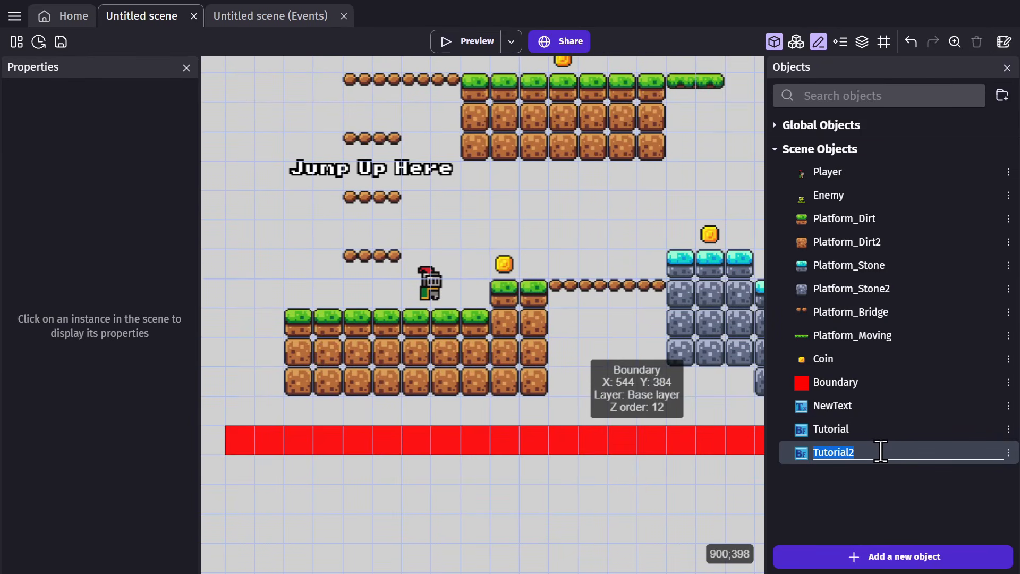
pyautogui.write('UI_Score')
pyautogui.press('Return')
# Delete the unused NewText object from the scene objects.
pyautogui.scroll(-3, 681, 386)
pyautogui.rightClick(861, 405)
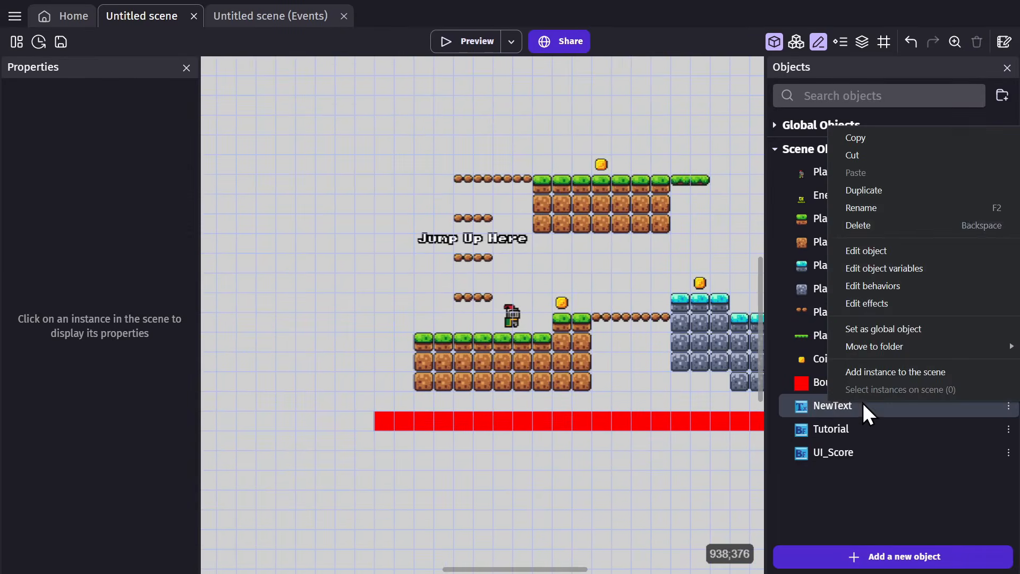
pyautogui.click(860, 287)
pyautogui.click(686, 343)
# Place a UI_Score instance in the empty area beyond the level's starting platforms, at X 272, Y 448.
pyautogui.scroll(-5, 669, 384)
pyautogui.moveTo(474, 367); pyautogui.dragTo(421, 337, button='middle')
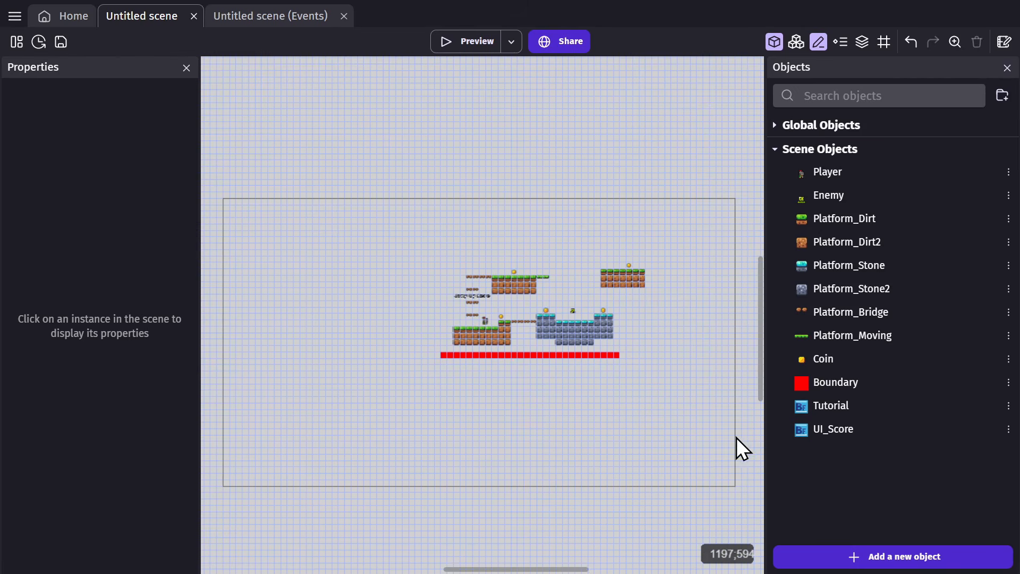
pyautogui.moveTo(815, 433); pyautogui.dragTo(347, 382)
# Set the text scale of the UI_Score object to 4.
pyautogui.doubleClick(349, 382)
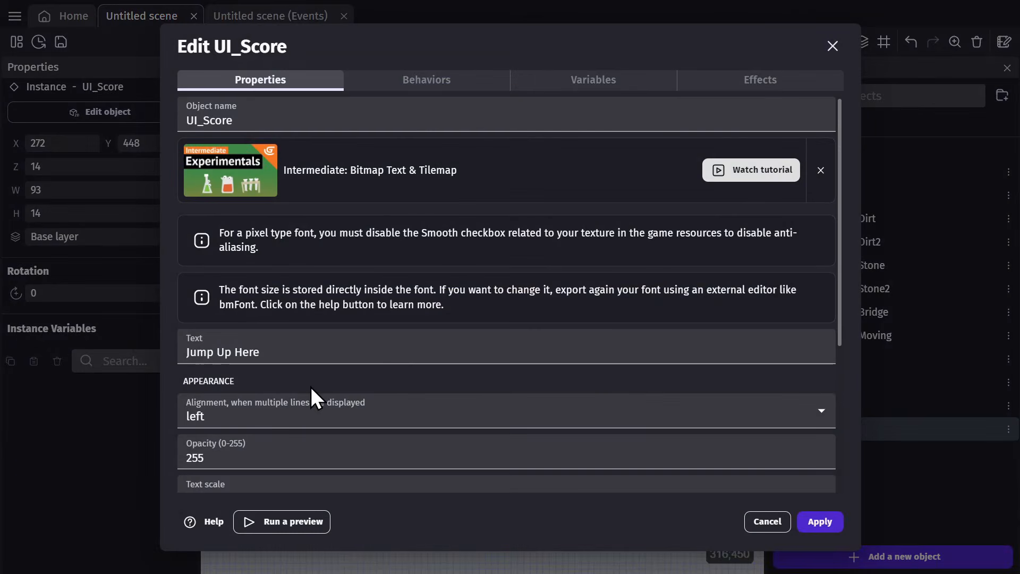
pyautogui.scroll(-4, 318, 388)
pyautogui.click(247, 296)
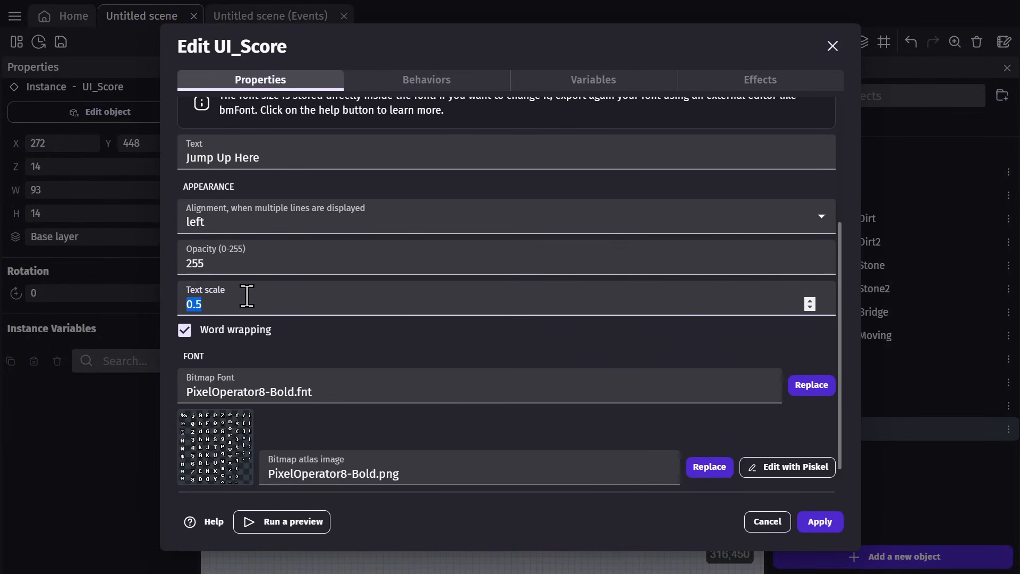
pyautogui.write('4')
pyautogui.click(820, 521)
# Move the UI_Score instance to X 16, Y 16 in the game frame's corner and change its text to "Score: 0".
pyautogui.moveTo(442, 380); pyautogui.dragTo(336, 221)
pyautogui.doubleClick(337, 221)
pyautogui.tripleClick(273, 352)
pyautogui.write('Sco')
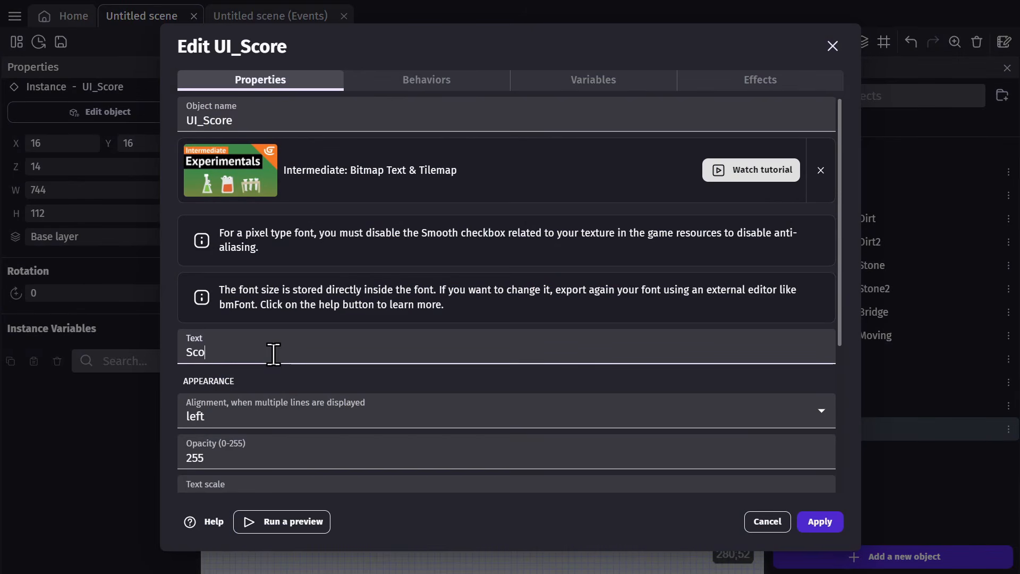
pyautogui.write('re: 0')
pyautogui.click(820, 522)
pyautogui.click(542, 420)
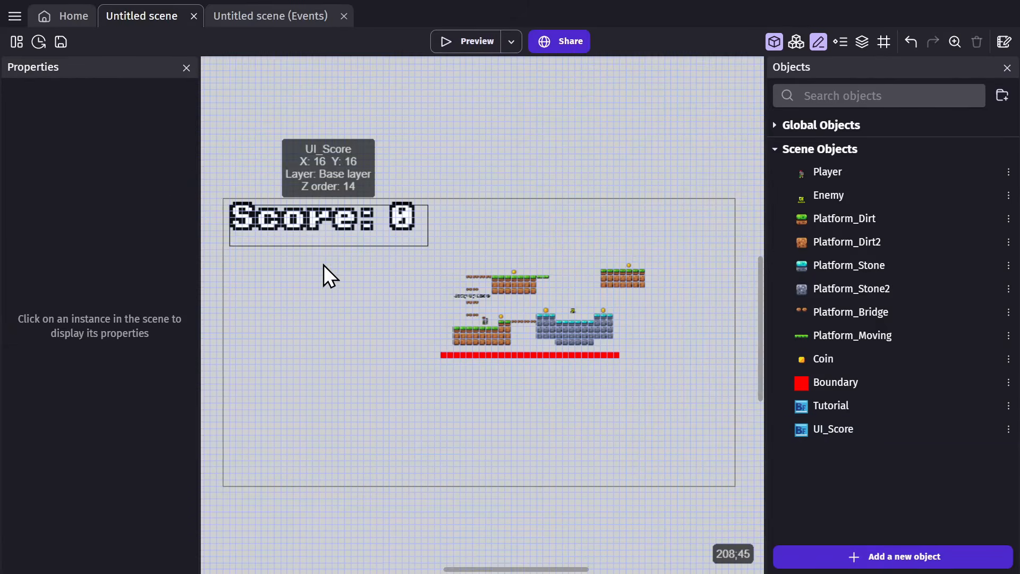
# Set the text scale of the UI_Score object to 3.
pyautogui.scroll(-1, 323, 265)
pyautogui.doubleClick(316, 231)
pyautogui.scroll(-5, 388, 237)
pyautogui.doubleClick(246, 297)
pyautogui.write('3')
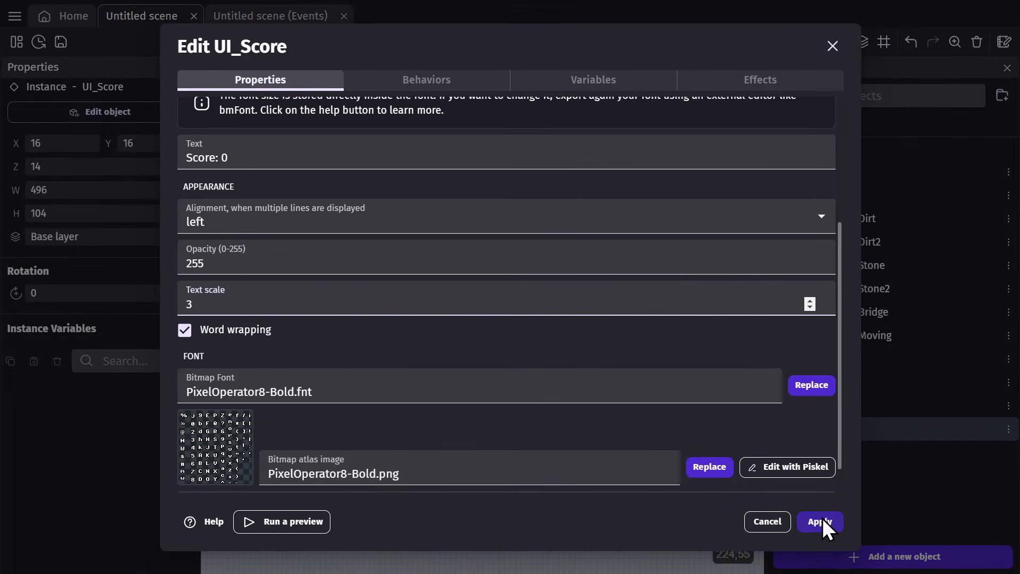
pyautogui.click(821, 523)
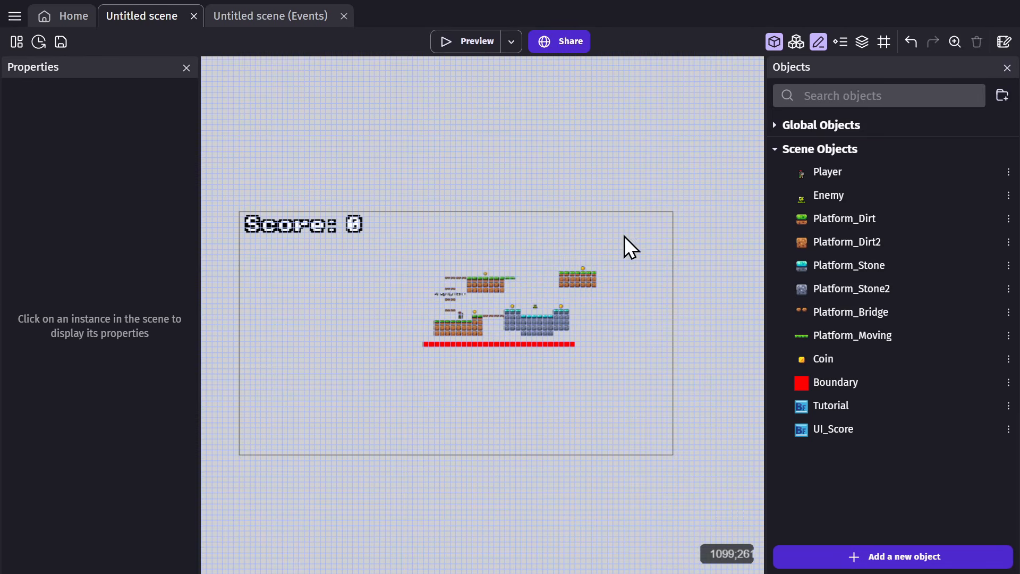
# Add a new layer above the base layer and name it Ui.
pyautogui.click(864, 43)
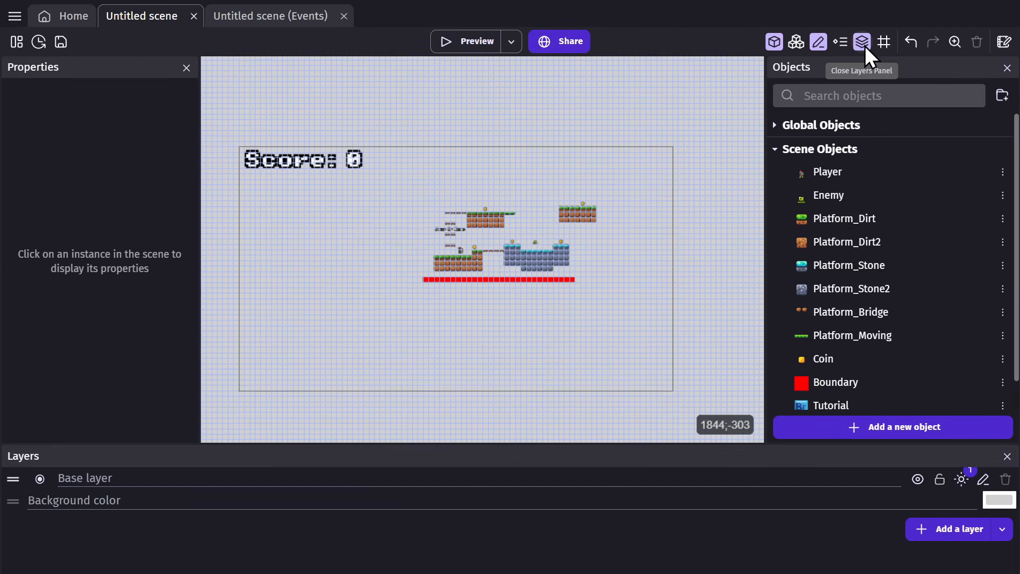
pyautogui.click(930, 526)
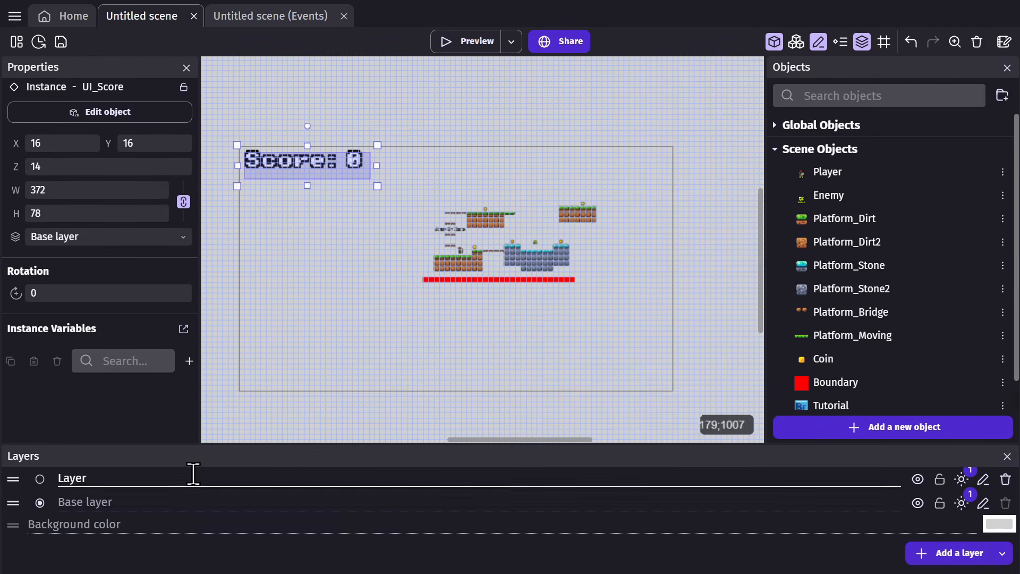
pyautogui.click(193, 473)
pyautogui.write('Ui')
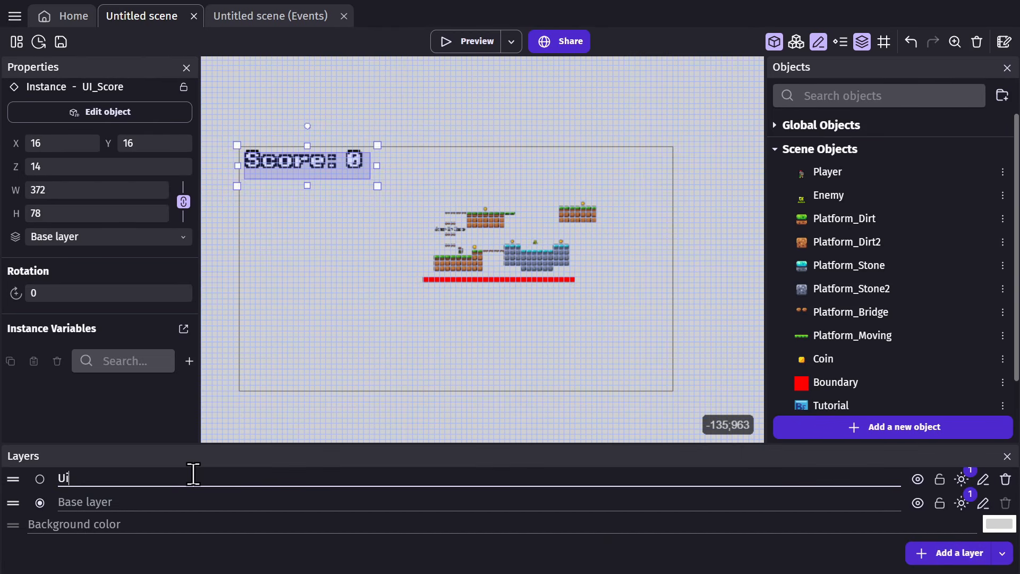
pyautogui.click(304, 333)
# Assign the "Score: 0" text instance to the Ui layer.
pyautogui.click(279, 168)
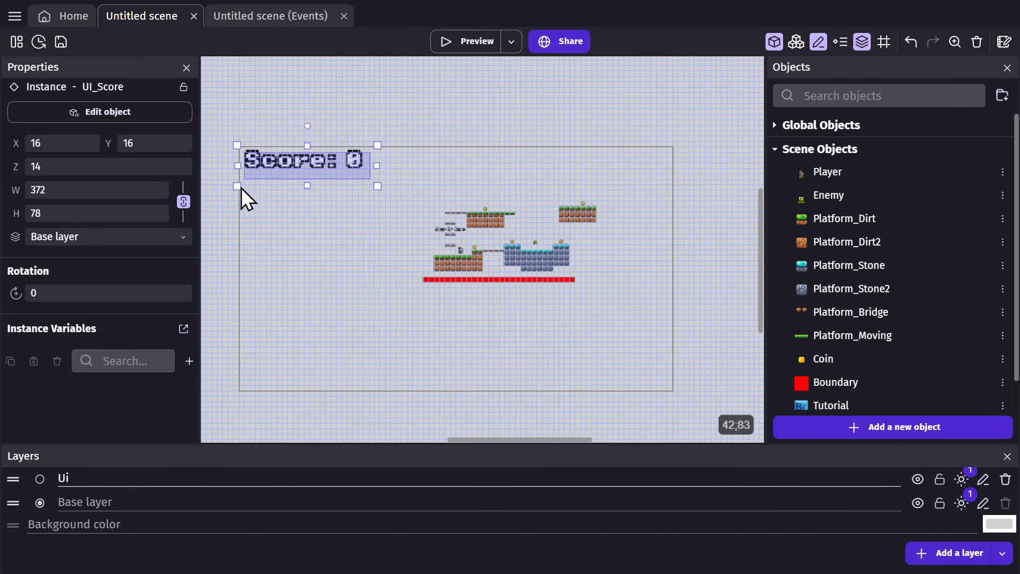
pyautogui.click(162, 237)
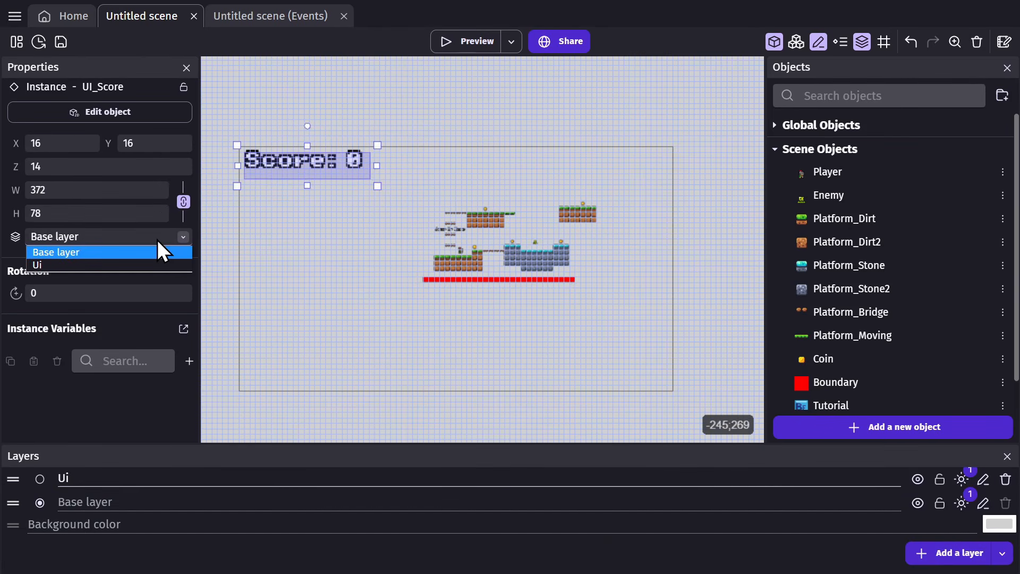
pyautogui.click(52, 264)
pyautogui.click(403, 268)
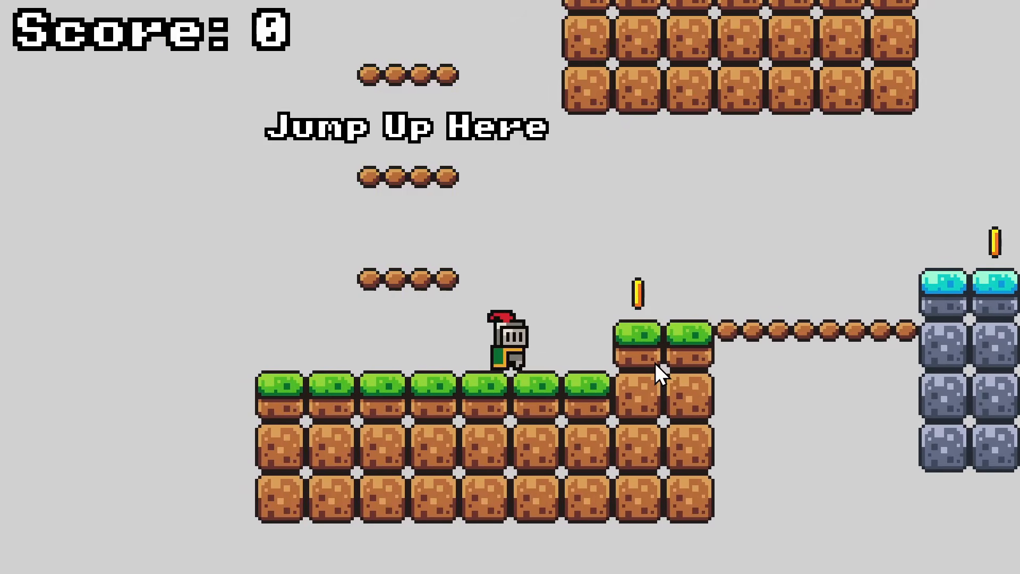
# Playtest the game by moving left and jumping, checking how the score text behaves as the camera follows the player.
pyautogui.press('Left')
pyautogui.press('space')
pyautogui.press('space')
pyautogui.press('space')
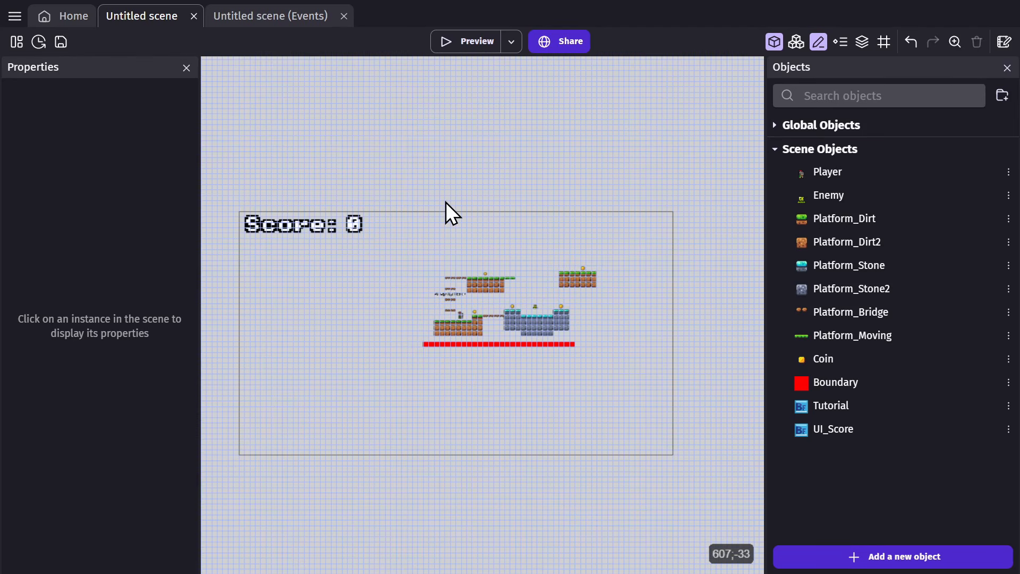
# Create a scene variable named Score of type Number with the value 0.
pyautogui.rightClick(404, 232)
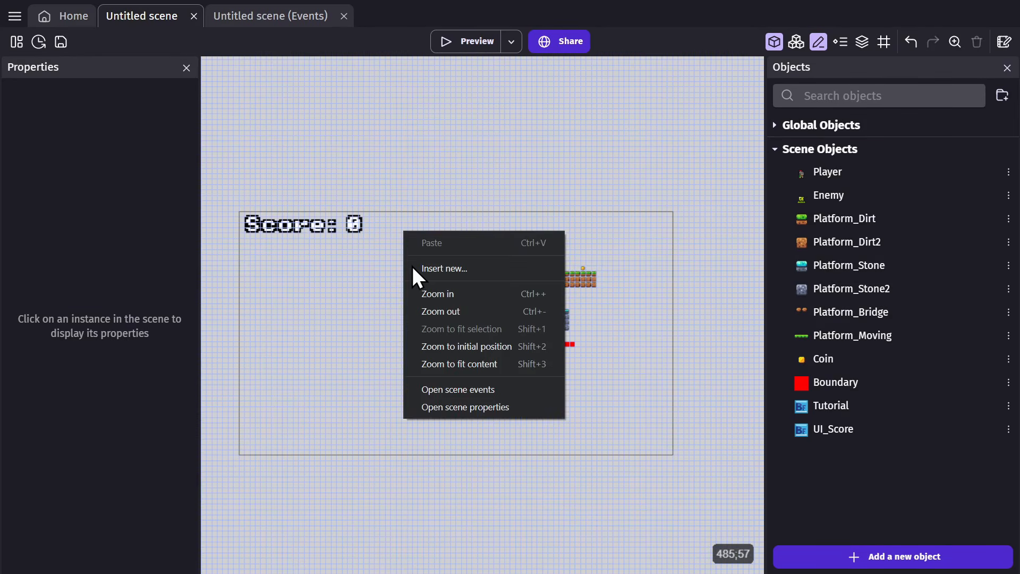
pyautogui.click(461, 406)
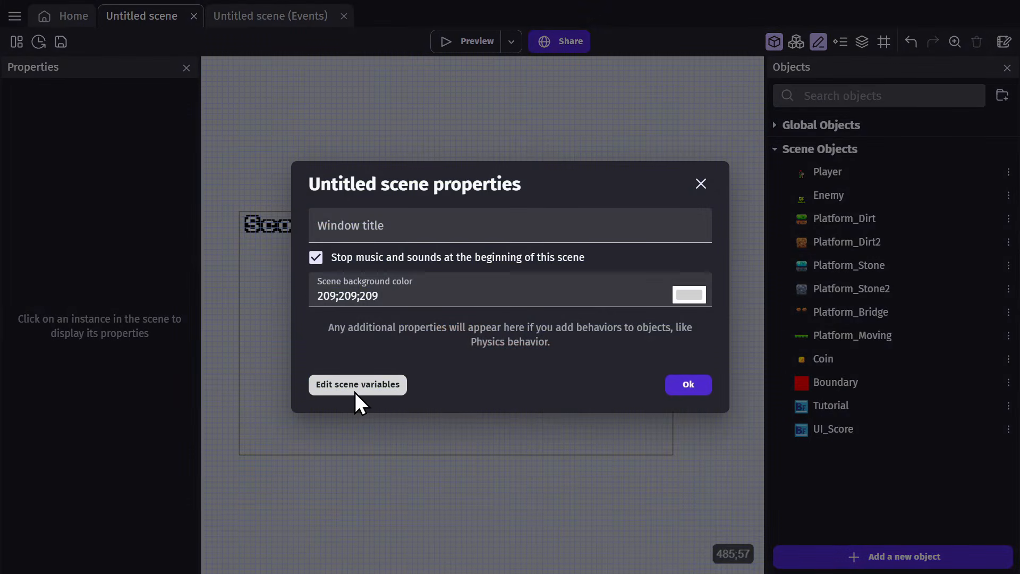
pyautogui.click(355, 392)
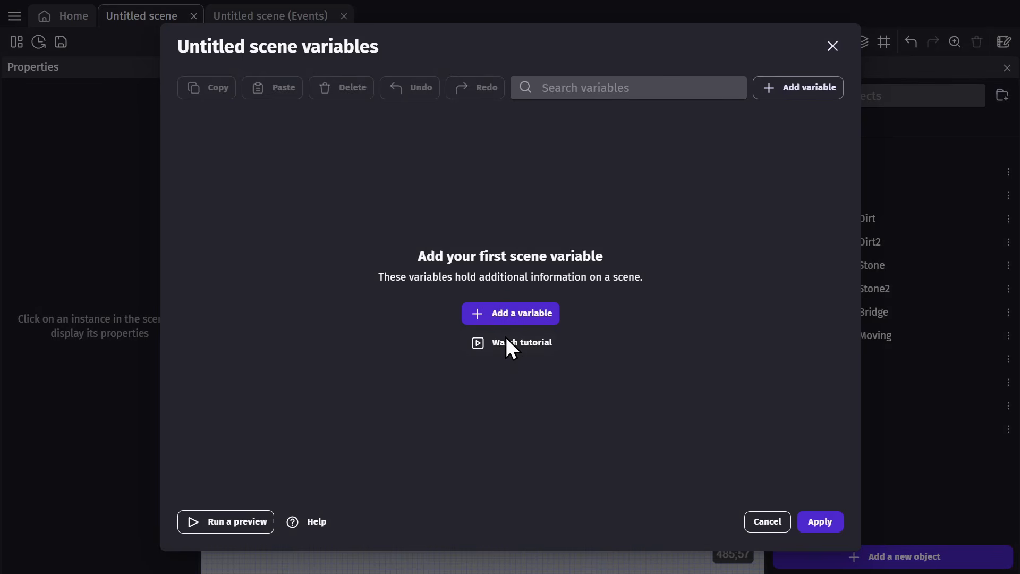
pyautogui.click(502, 319)
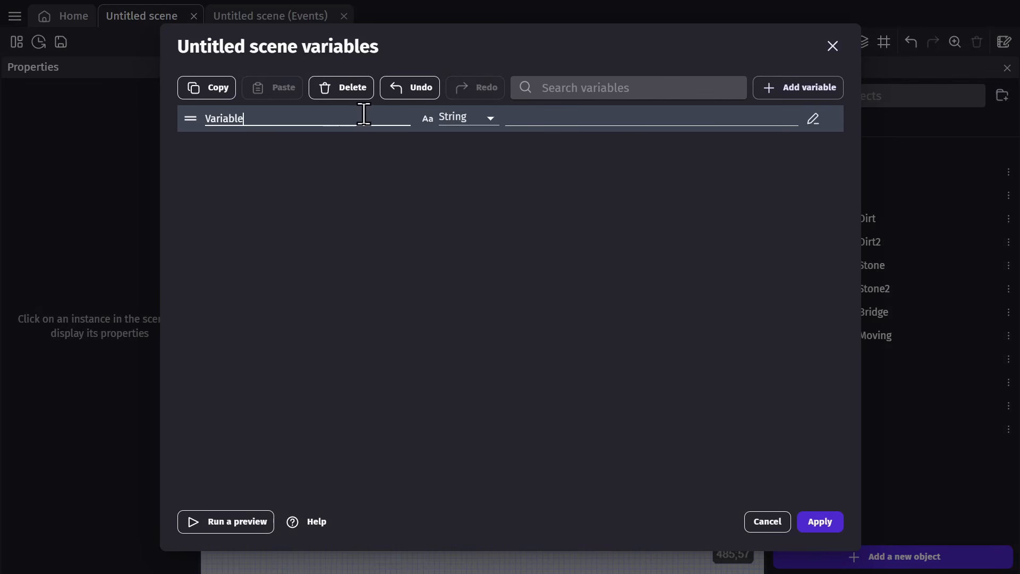
pyautogui.click(466, 117)
pyautogui.click(464, 145)
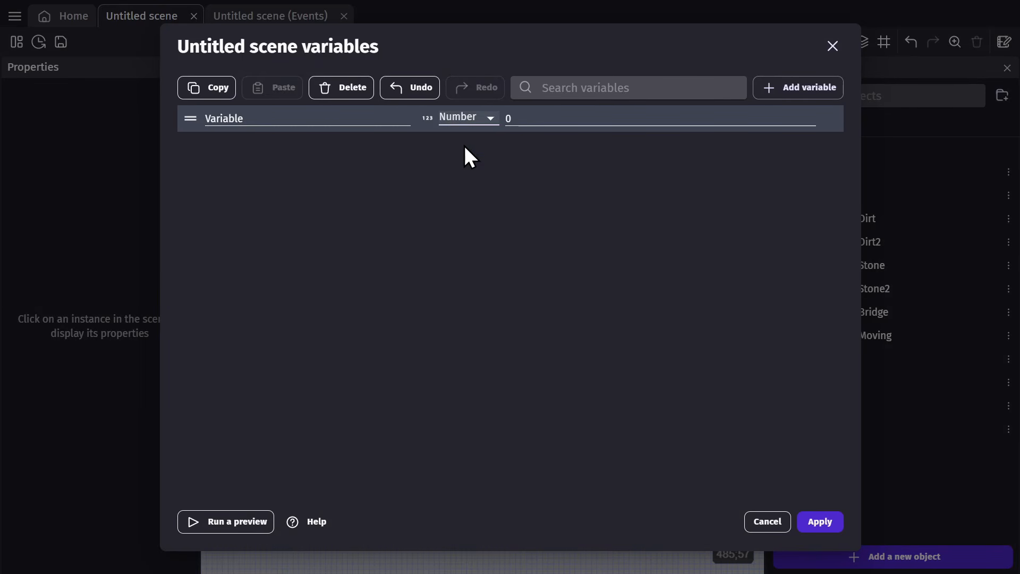
pyautogui.doubleClick(306, 119)
pyautogui.write('Score')
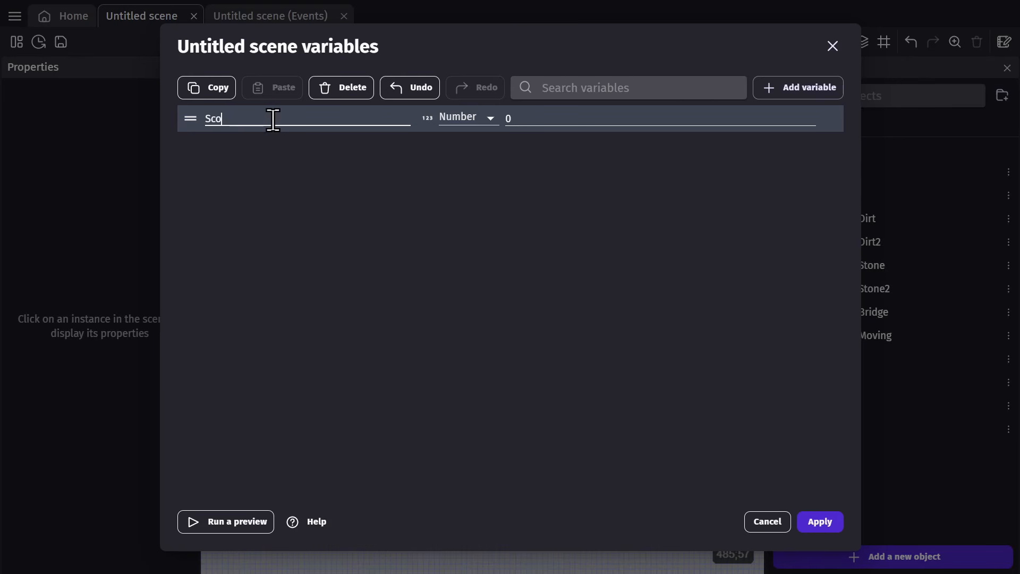
pyautogui.click(820, 521)
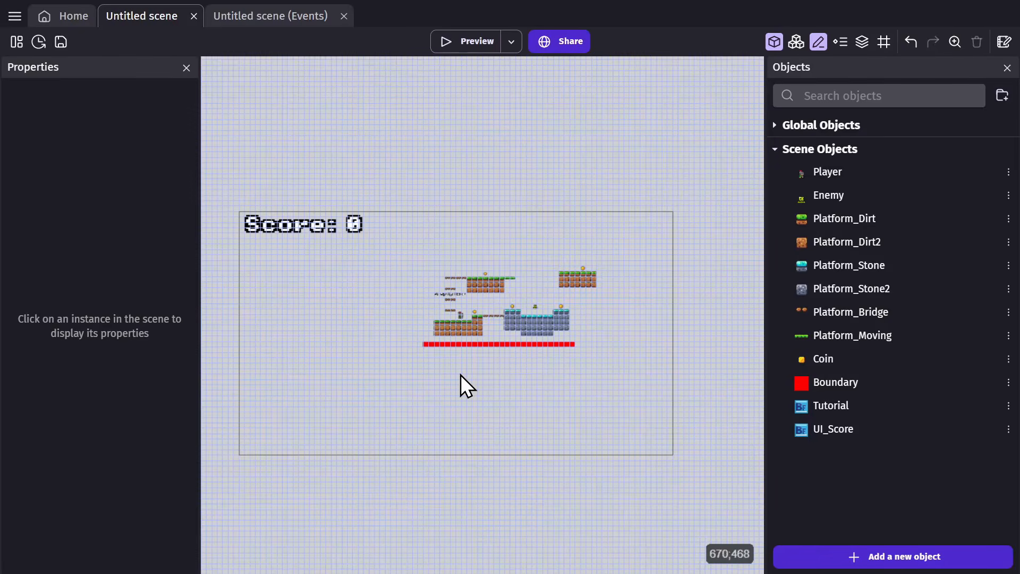
# Add a Change number variable action for scene variables to the event where Player collides with Coin.
pyautogui.click(269, 16)
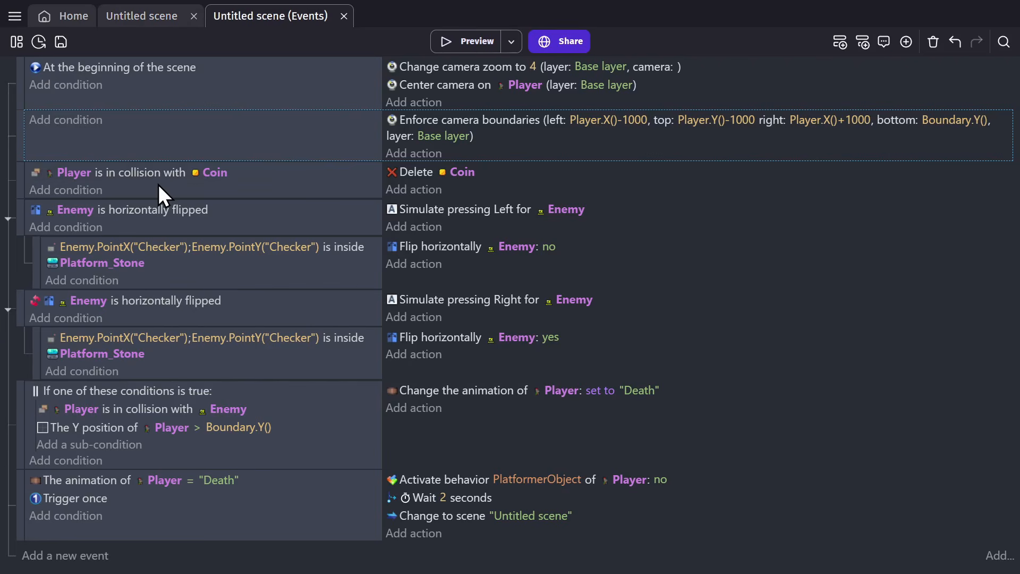
pyautogui.click(129, 178)
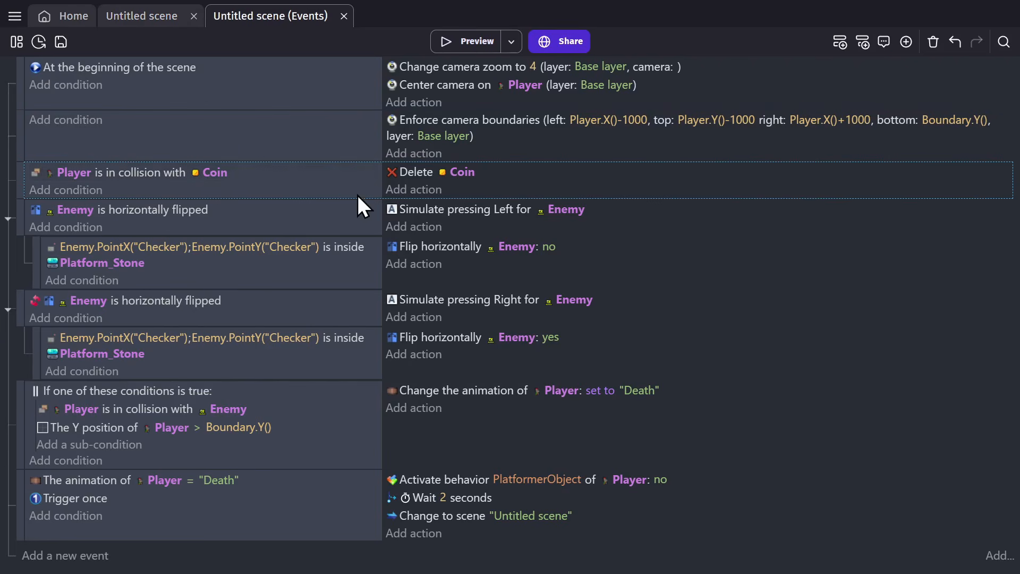
pyautogui.click(411, 201)
pyautogui.write('scene variable')
pyautogui.click(129, 139)
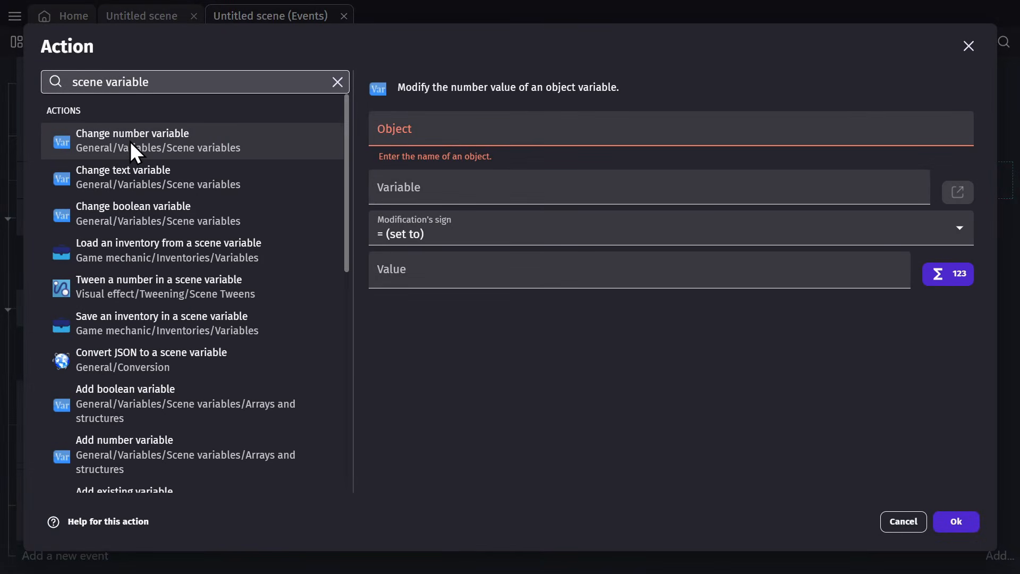
pyautogui.click(204, 145)
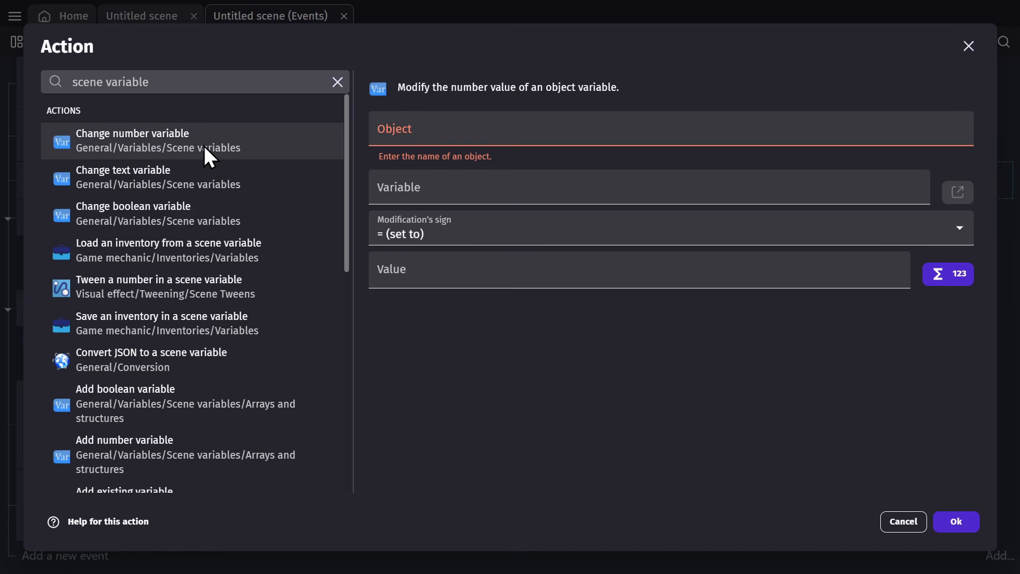
# Configure the variable action to add 1 to the Score scene variable.
pyautogui.click(428, 132)
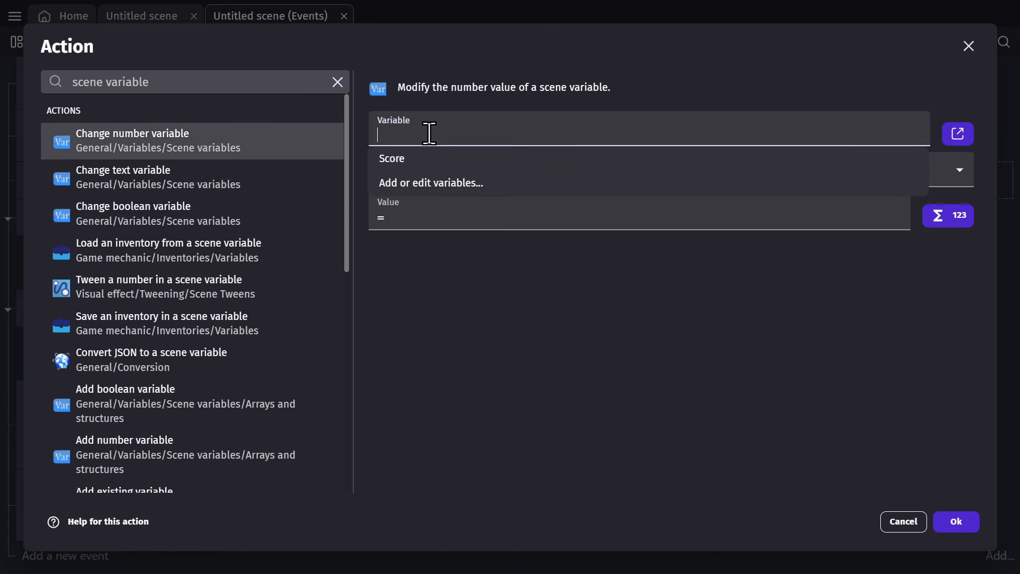
pyautogui.click(413, 163)
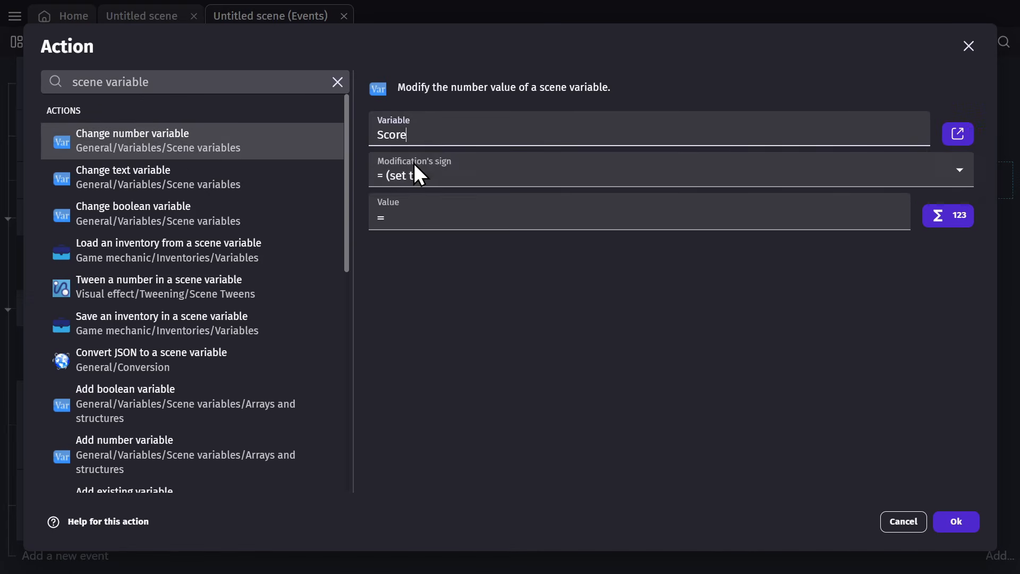
pyautogui.click(387, 175)
pyautogui.click(413, 209)
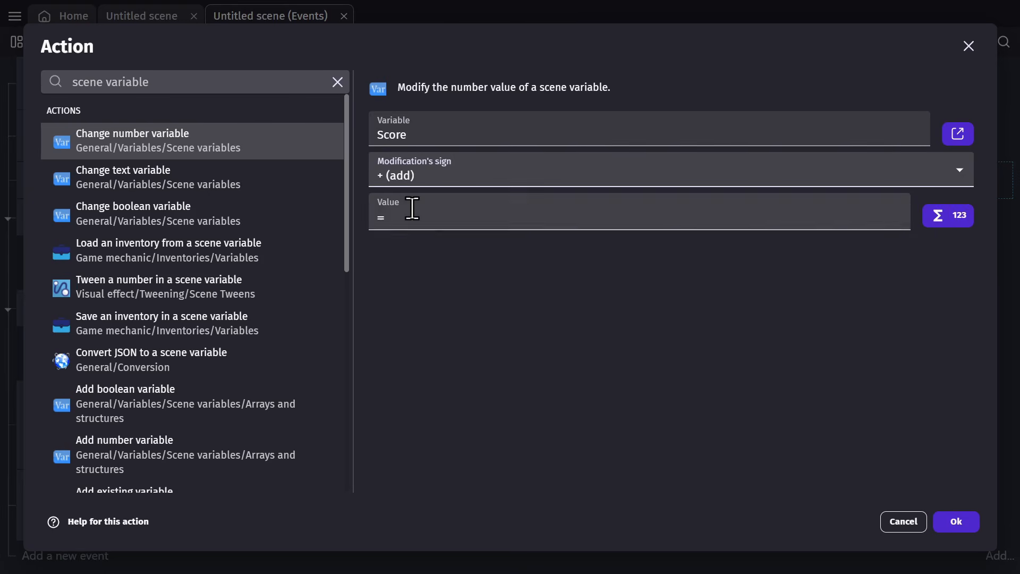
pyautogui.click(412, 216)
pyautogui.write('1')
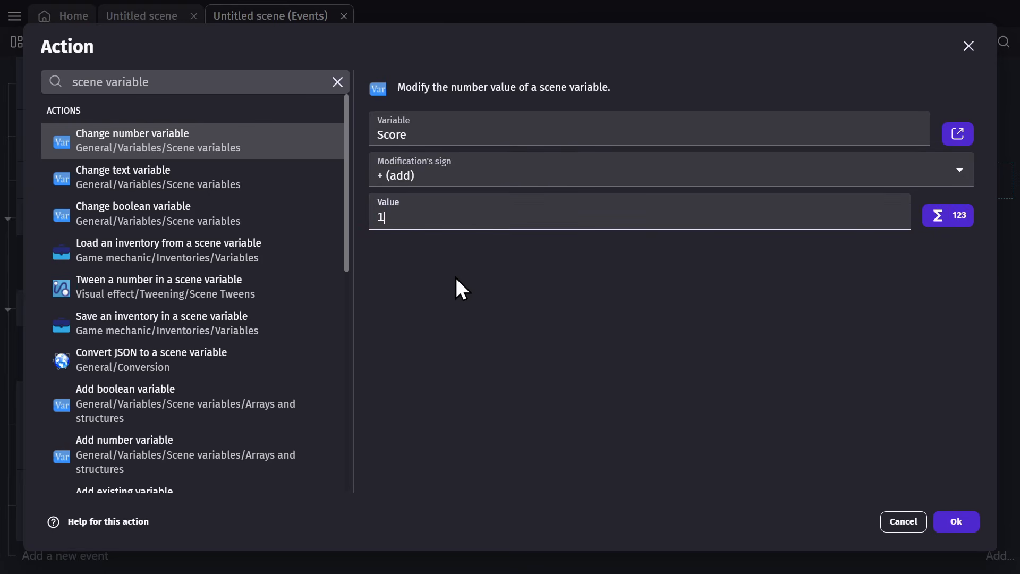
pyautogui.click(461, 296)
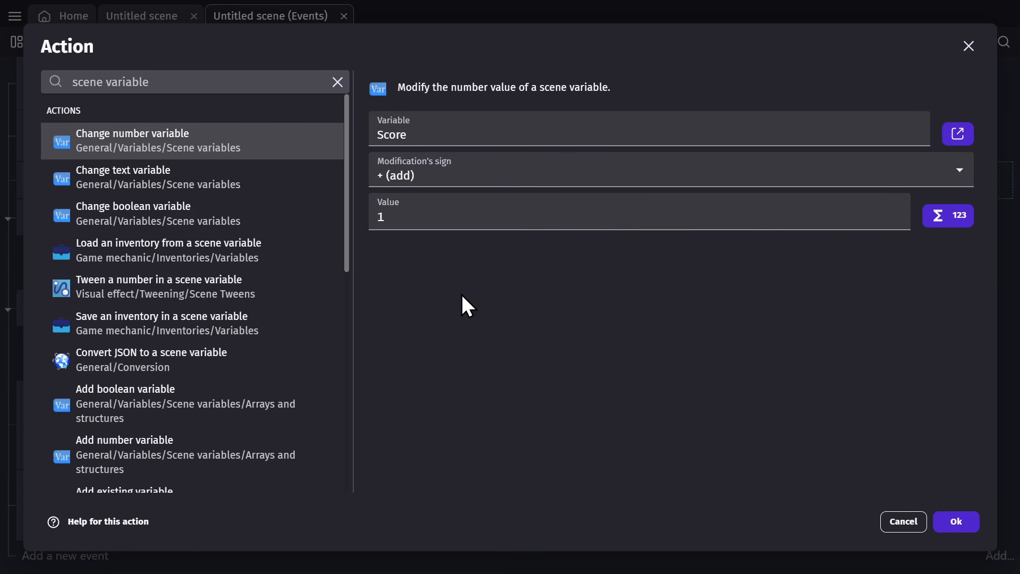
pyautogui.click(956, 522)
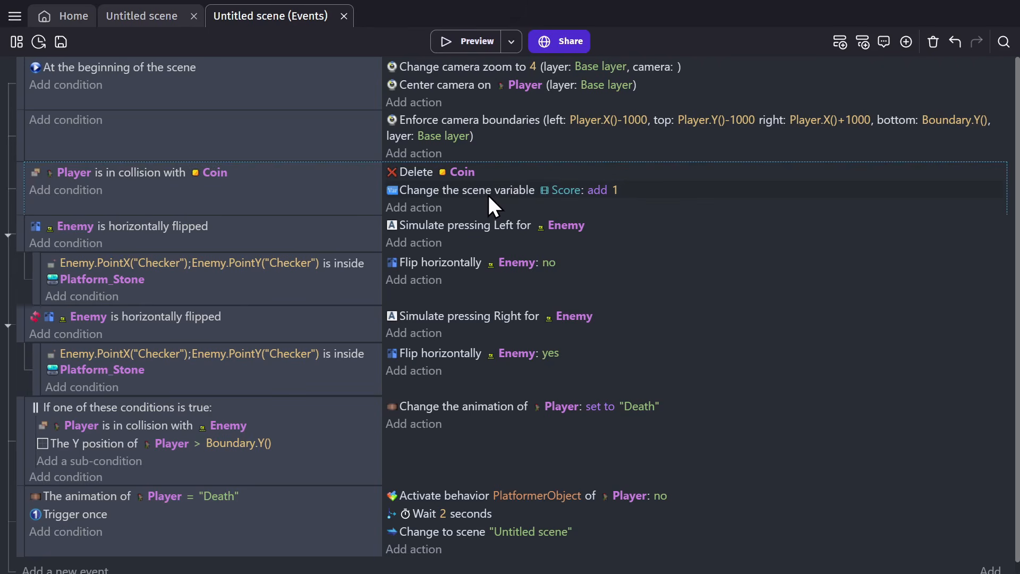
# Add a Text action for UI_Score to the event where Player collides with Coin.
pyautogui.click(405, 208)
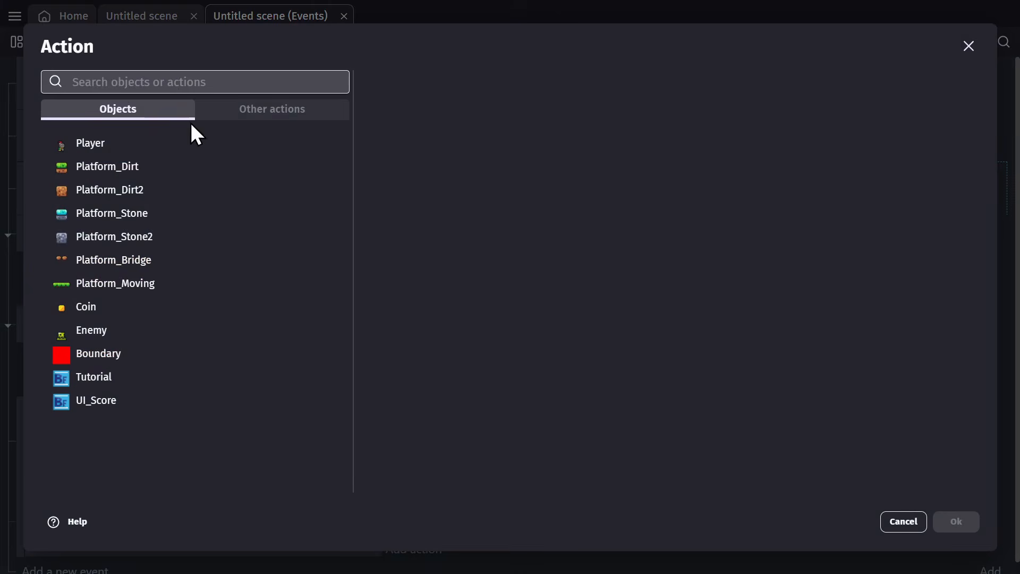
pyautogui.click(91, 401)
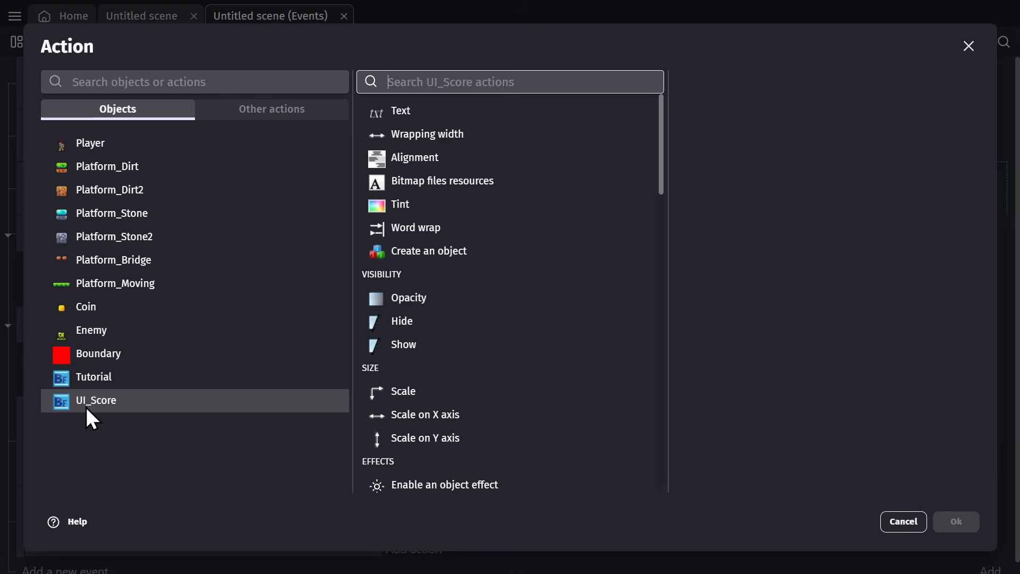
pyautogui.click(417, 112)
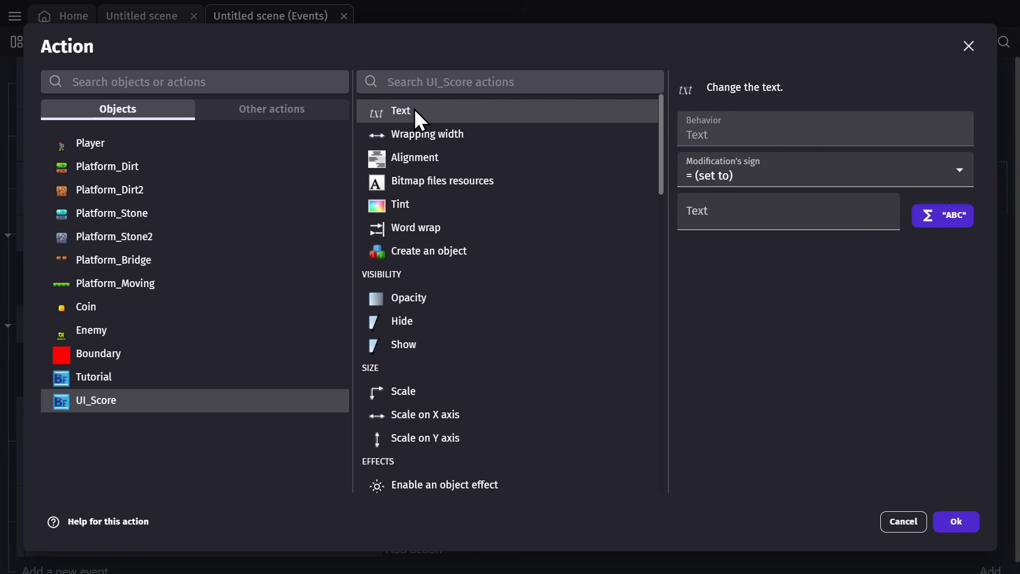
# Set the UI_Score text action to the expression "Score: " + Score and confirm it.
pyautogui.click(793, 219)
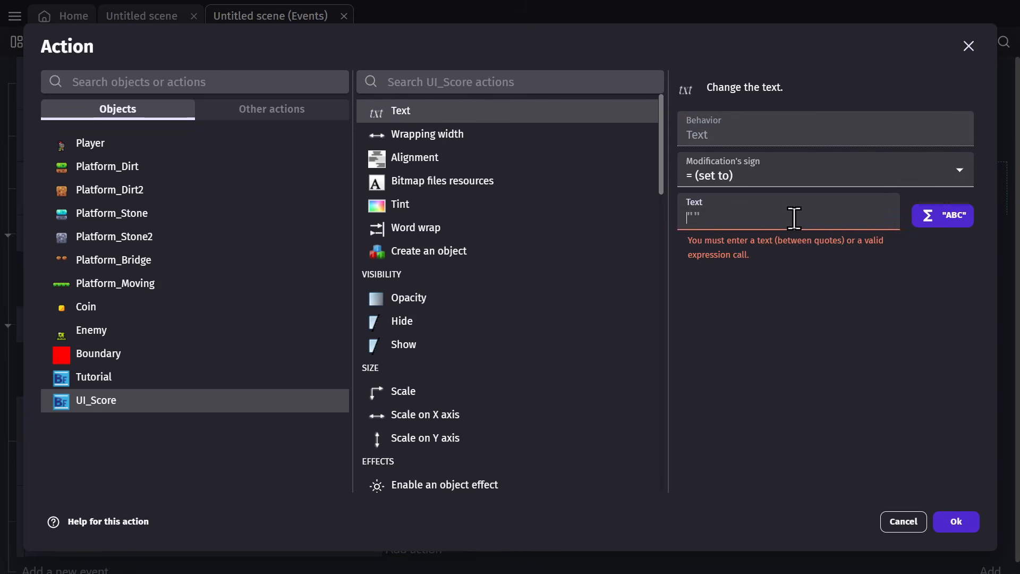
pyautogui.write('"')
pyautogui.write('Sco')
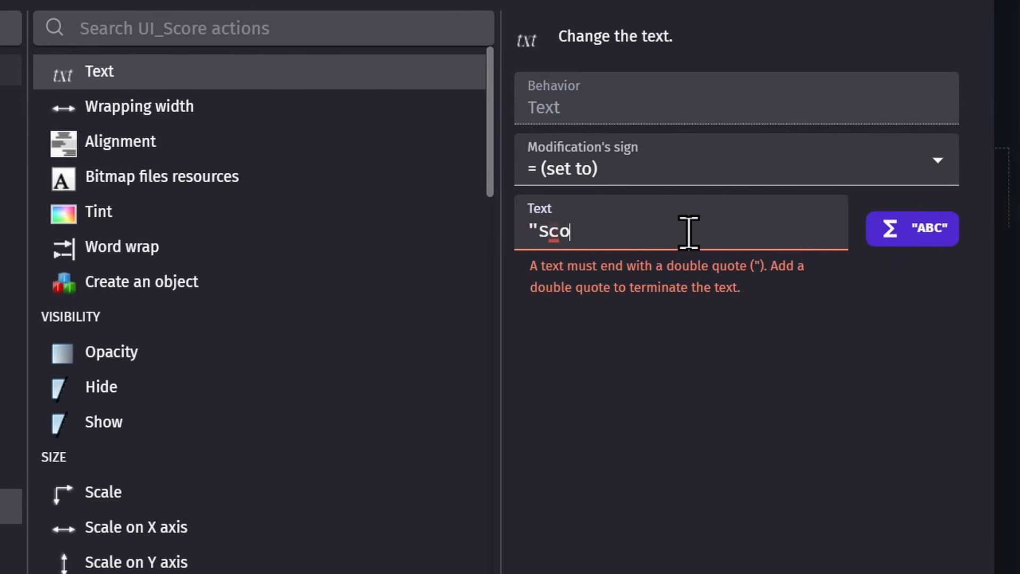
pyautogui.write('re: " +')
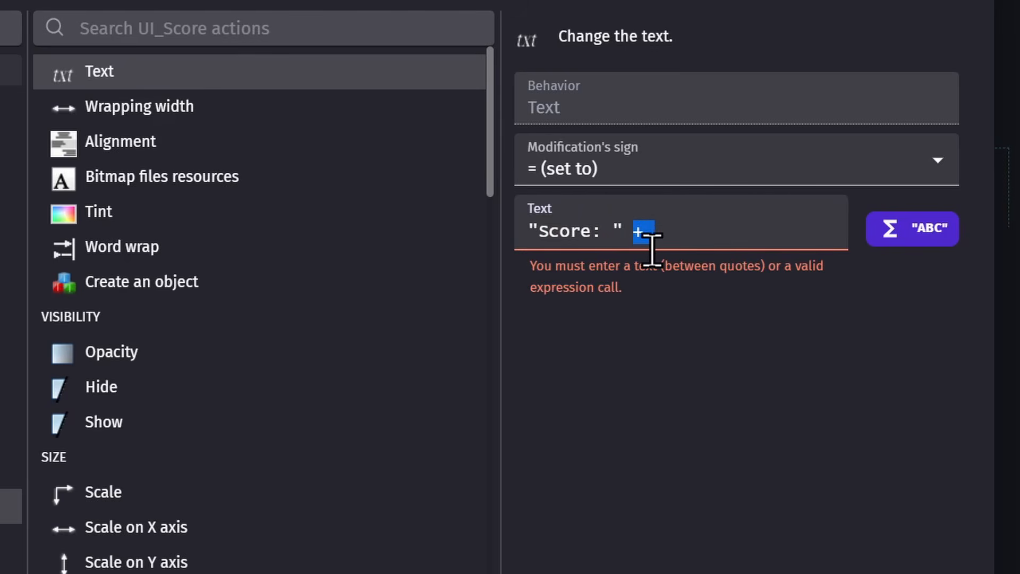
pyautogui.click(675, 242)
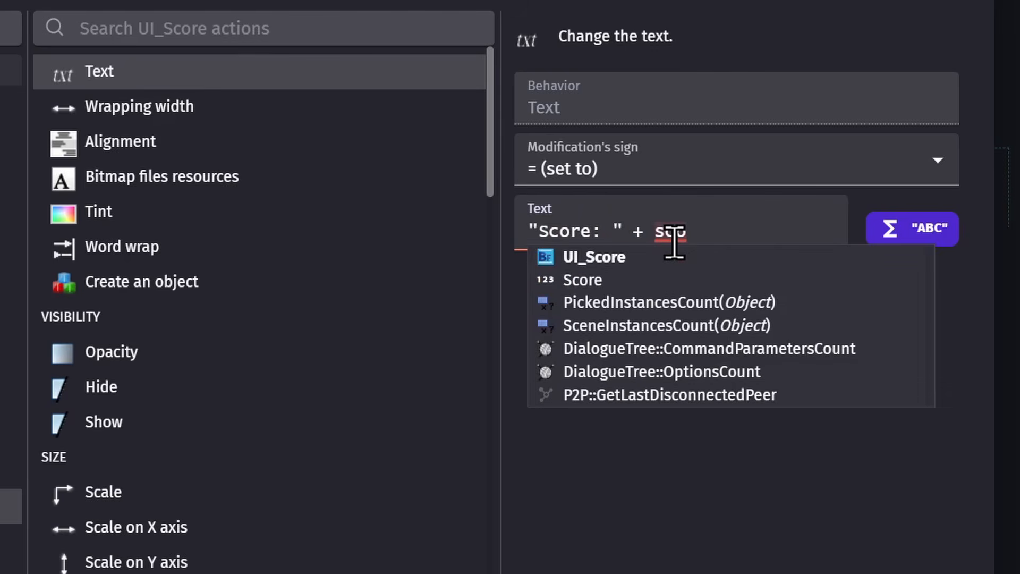
pyautogui.click(572, 283)
pyautogui.click(770, 414)
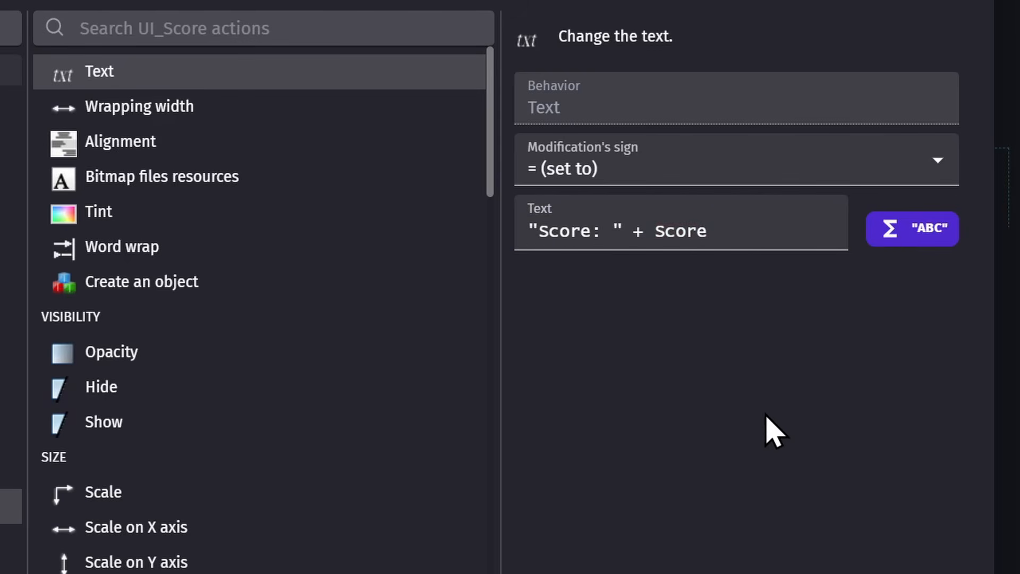
pyautogui.moveTo(540, 234); pyautogui.dragTo(713, 242)
pyautogui.click(737, 335)
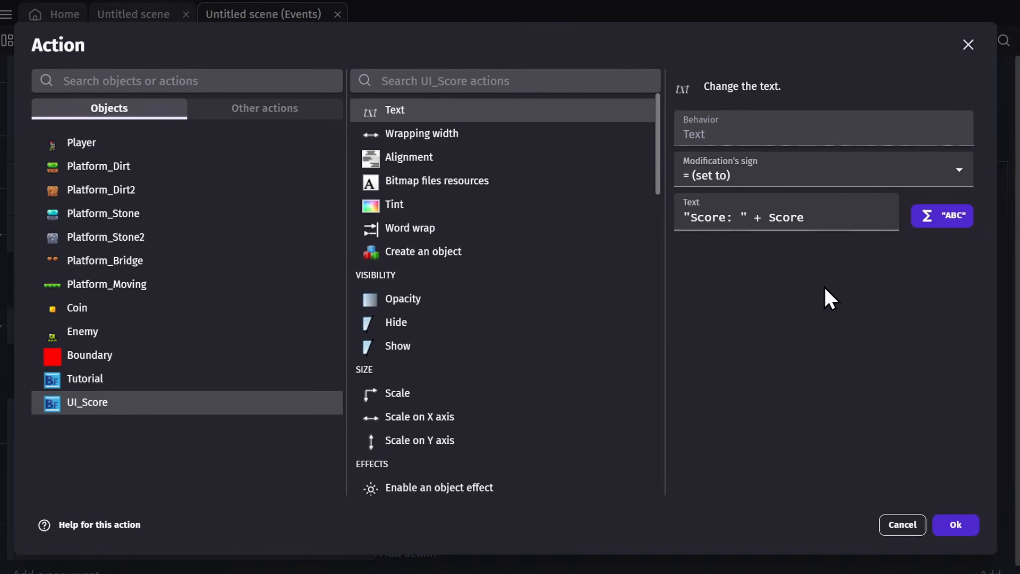
pyautogui.click(967, 520)
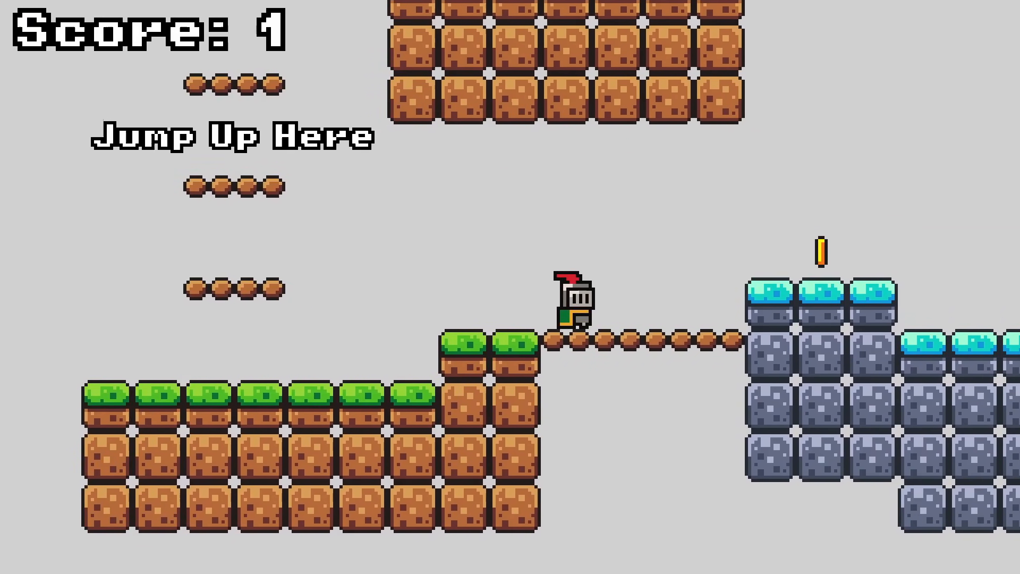
# Playtest the game by running and jumping across the platforms to collect coins, checking the score display.
pyautogui.press('Right')
pyautogui.press('space')
pyautogui.press('Left')
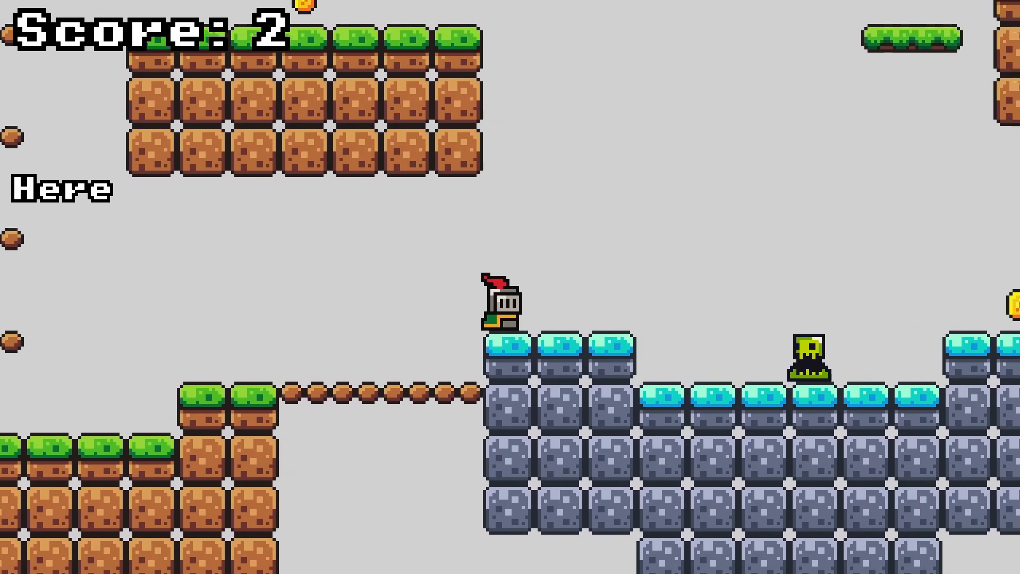
pyautogui.press('space')
pyautogui.press('space')
pyautogui.press('space')
pyautogui.press('space')
pyautogui.press('Right')
pyautogui.press('Right')
pyautogui.press('space')
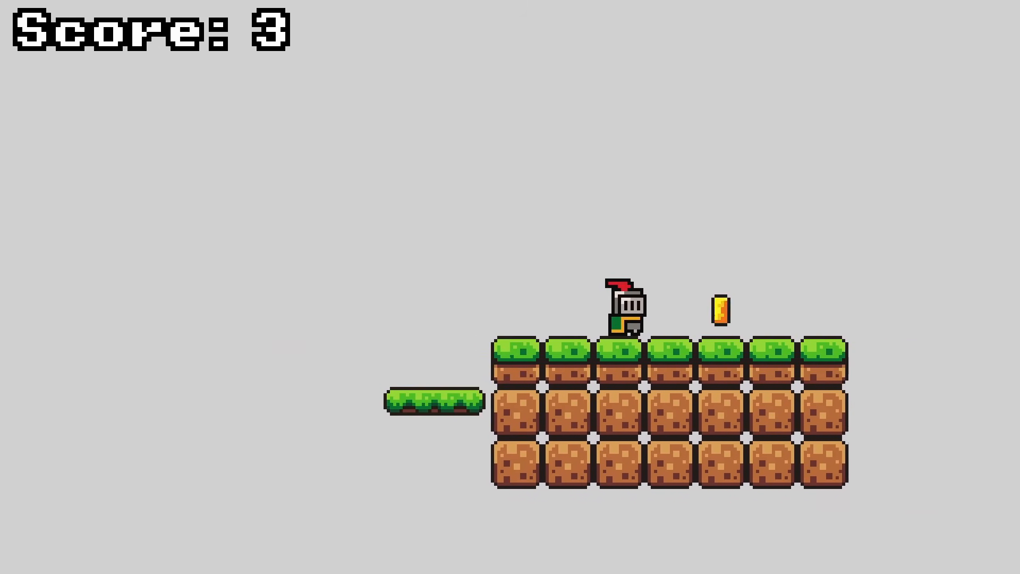
pyautogui.press('space')
pyautogui.press('Down')
pyautogui.press('Right')
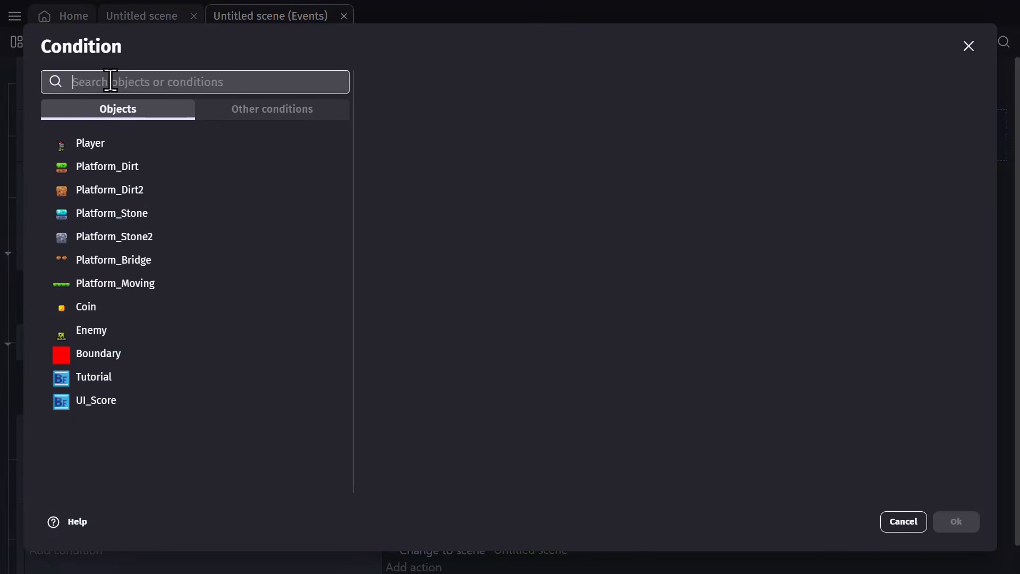
# Search the event conditions for "pla".
pyautogui.write('pla')
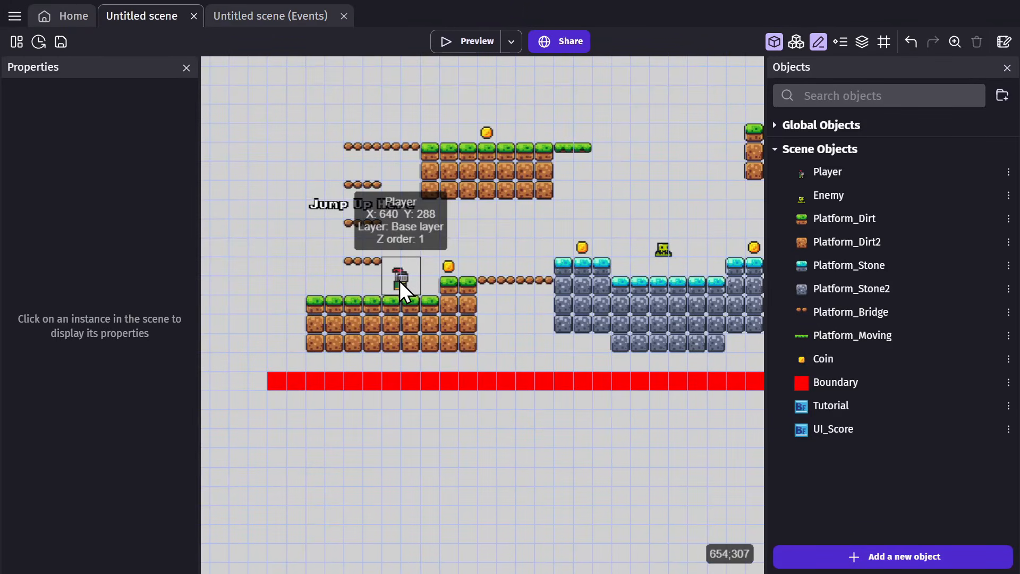
# Add the Platformer character animator behavior to the Player object and review its settings.
pyautogui.doubleClick(399, 279)
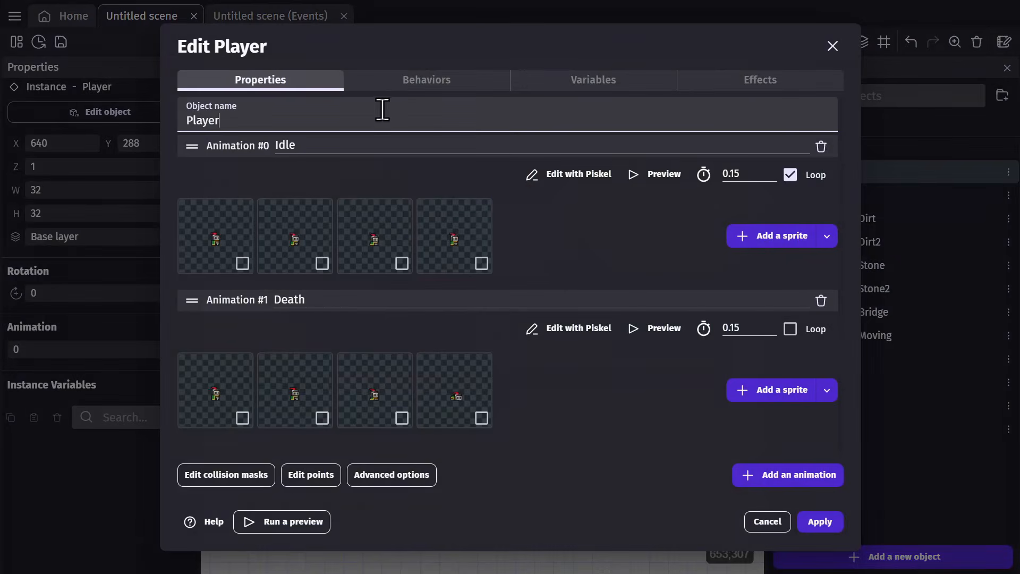
pyautogui.click(425, 86)
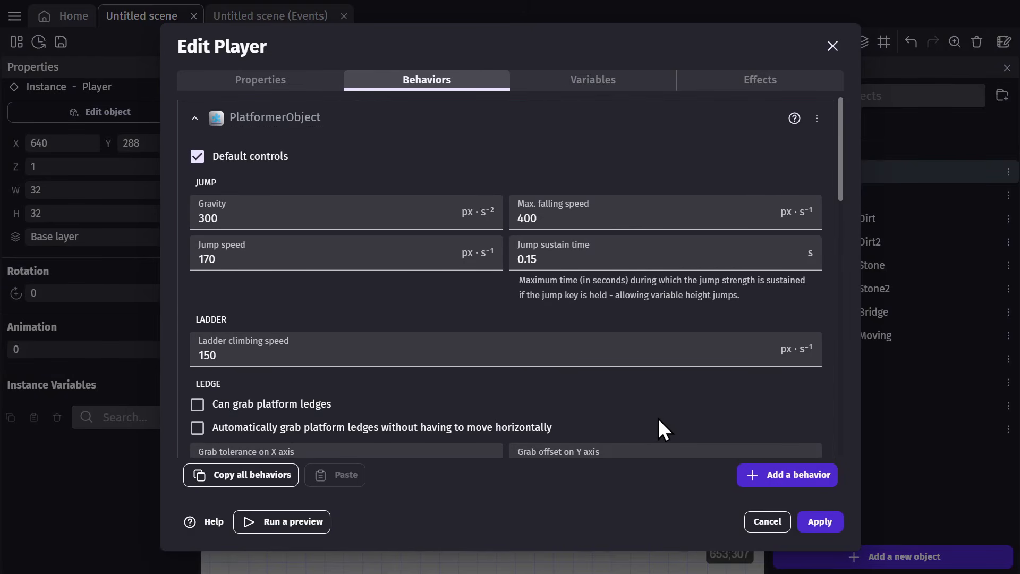
pyautogui.click(787, 482)
pyautogui.write('animna')
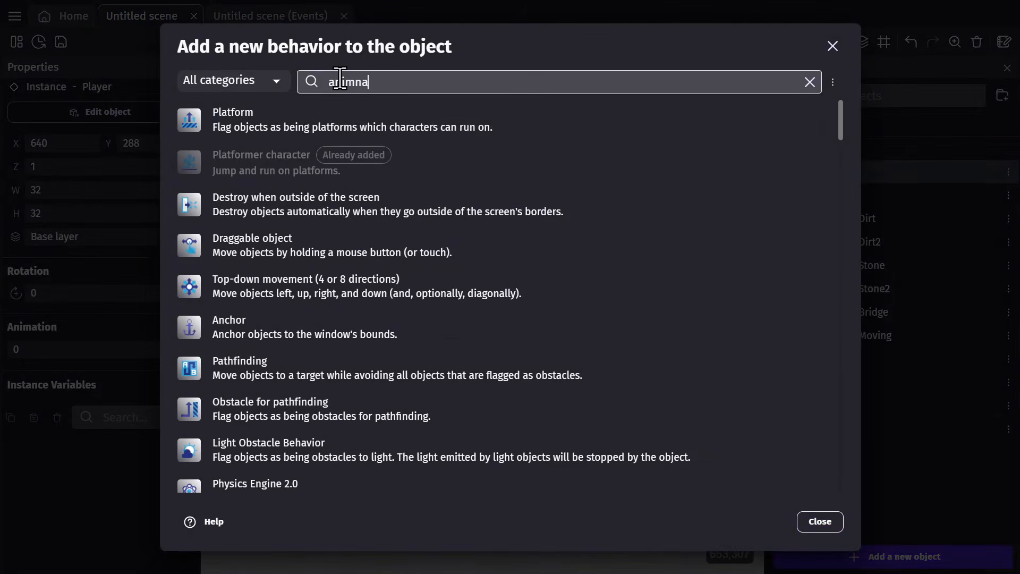
pyautogui.press('BackSpace')
pyautogui.press('BackSpace')
pyautogui.write('ate')
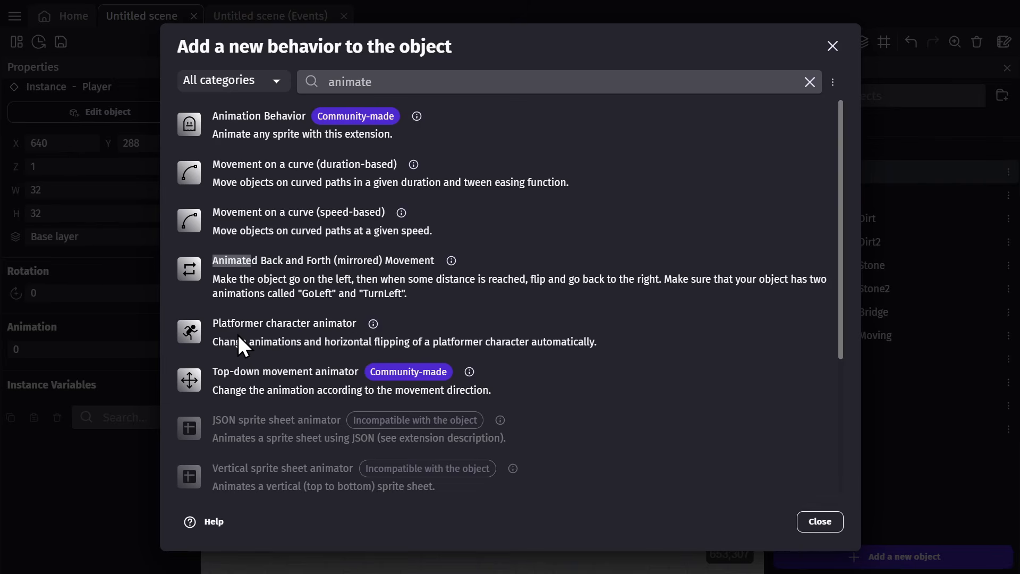
pyautogui.click(329, 332)
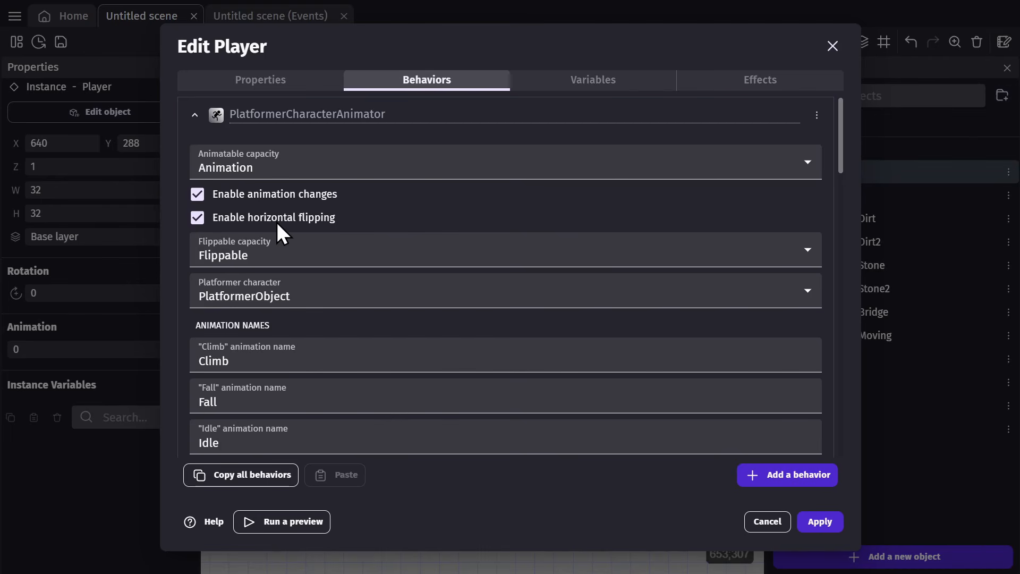
pyautogui.scroll(-4, 414, 282)
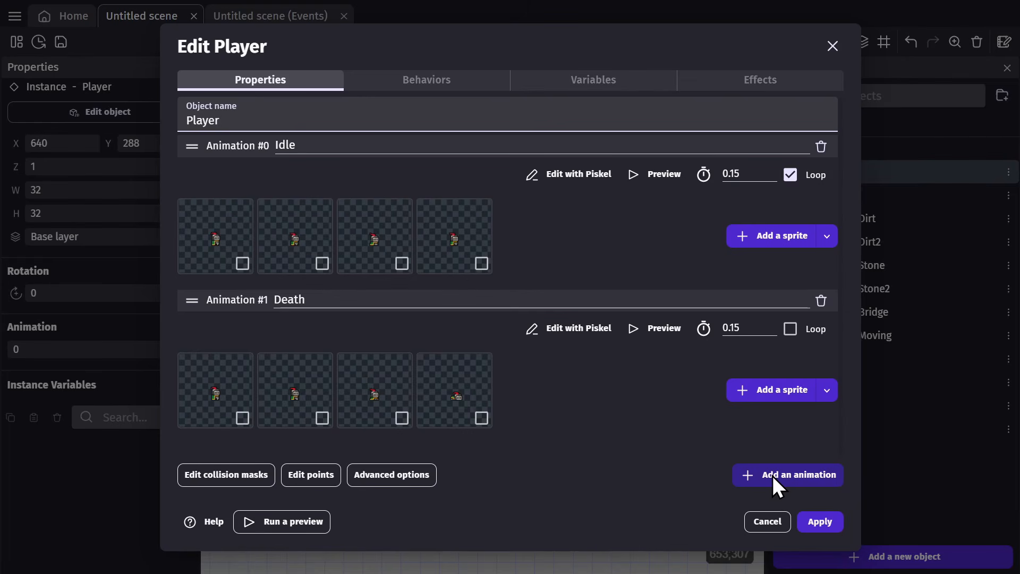
# Add an animation to Player with the sprites Knight-Roll1.png to Knight-Roll8.png, copying the files into the project folder.
pyautogui.click(773, 476)
pyautogui.click(776, 404)
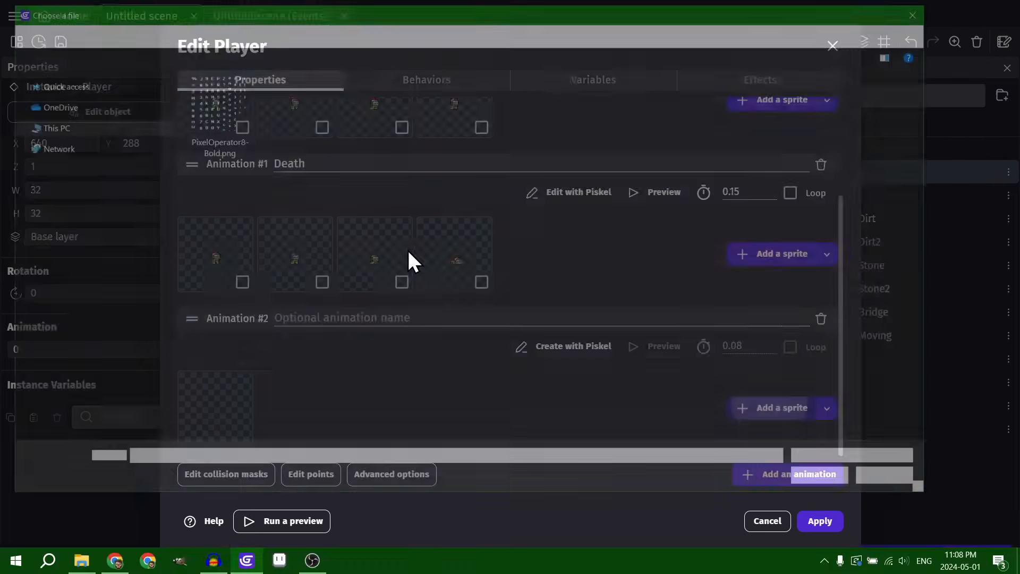
pyautogui.scroll(-3, 732, 313)
pyautogui.scroll(-1, 731, 314)
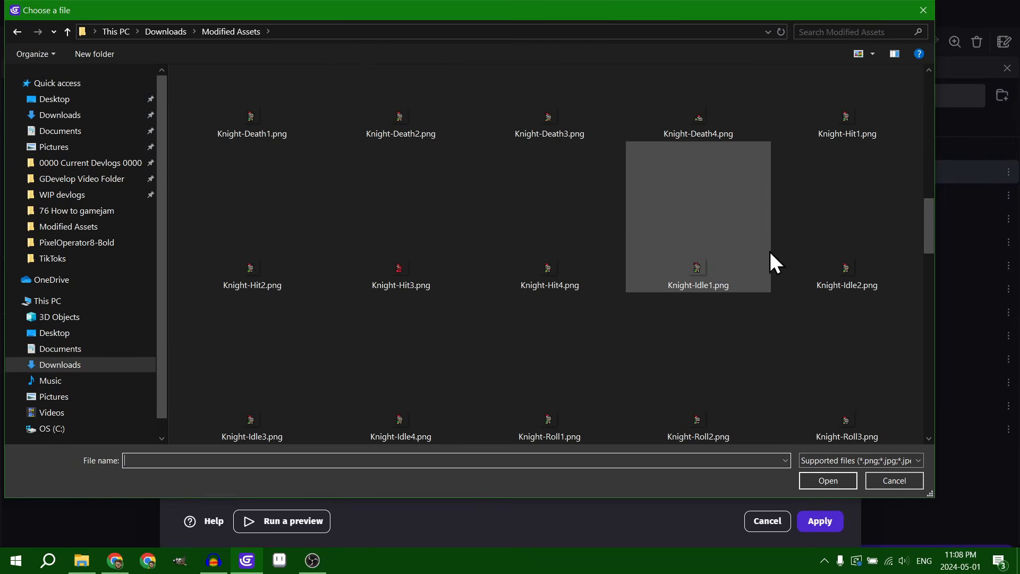
pyautogui.click(549, 390)
pyautogui.scroll(-1, 550, 390)
pyautogui.scroll(-1, 739, 405)
pyautogui.keyDown('shift'); pyautogui.click(841, 254); pyautogui.keyUp('shift')
pyautogui.click(828, 481)
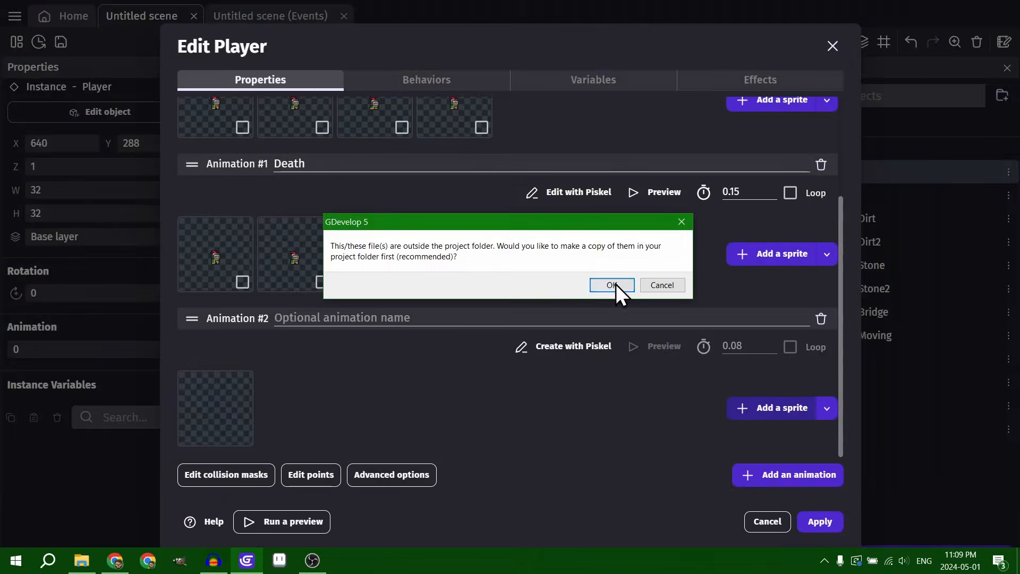
pyautogui.click(616, 286)
# Set the roll animation's time between frames to 0.15 and name it Jump to match the animator behavior.
pyautogui.doubleClick(760, 346)
pyautogui.click(427, 80)
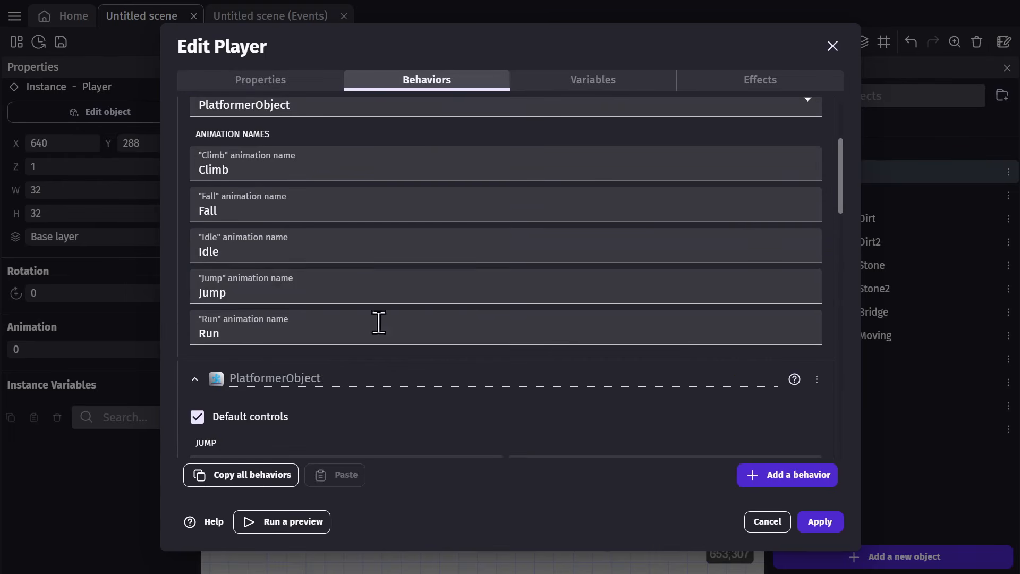
pyautogui.click(257, 294)
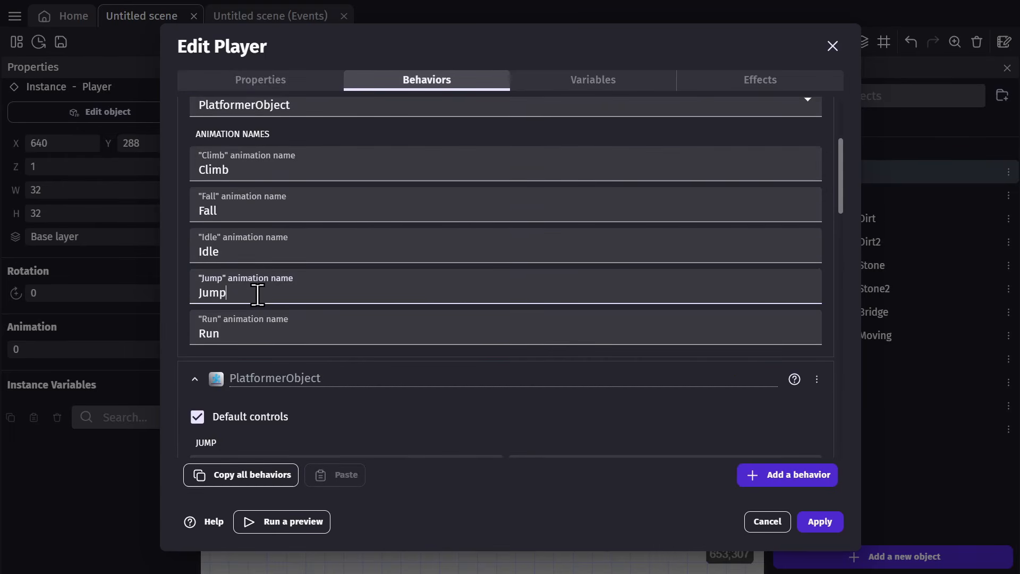
pyautogui.click(279, 74)
pyautogui.scroll(-3, 380, 276)
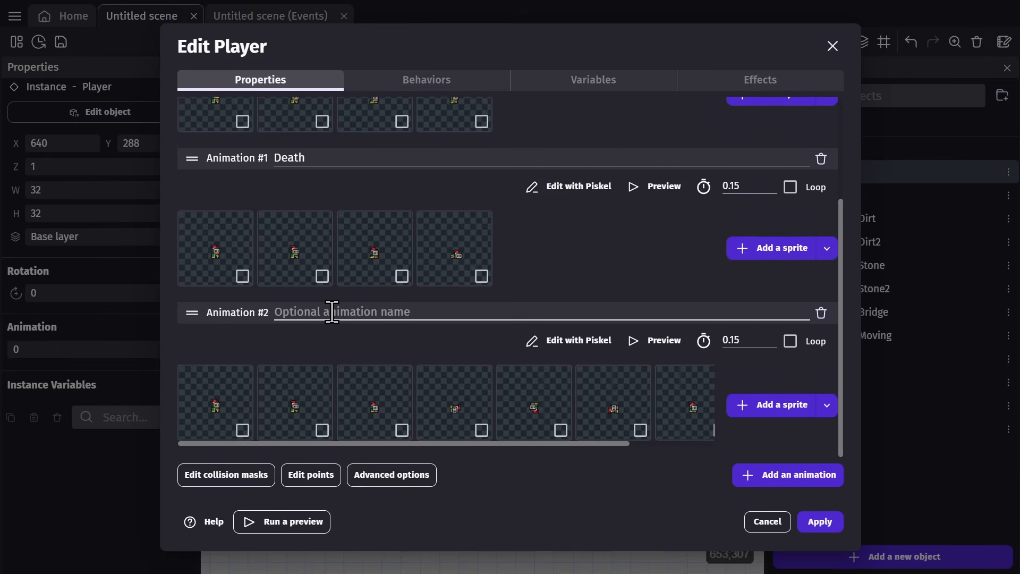
pyautogui.click(331, 312)
pyautogui.write('Jump')
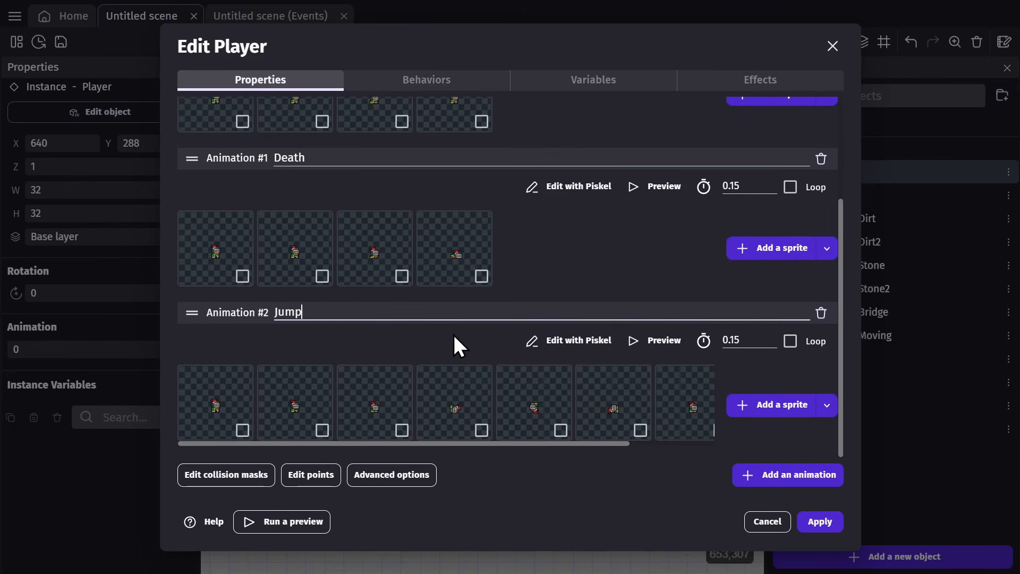
# Add another animation to Player with the sprites Knight-Run1.png to Knight-Run16.png.
pyautogui.click(788, 475)
pyautogui.click(771, 408)
pyautogui.scroll(-10, 429, 294)
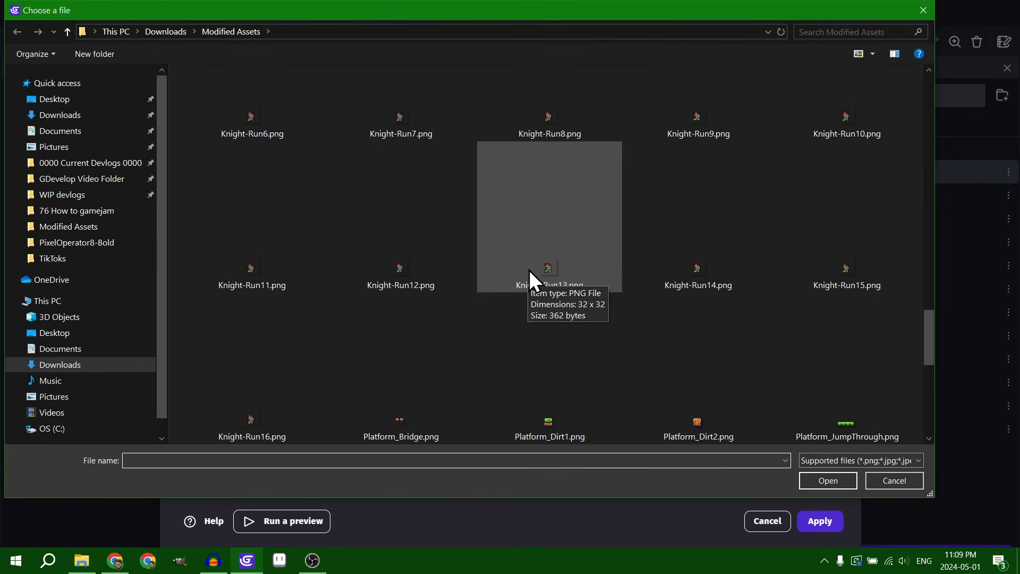
pyautogui.click(529, 129)
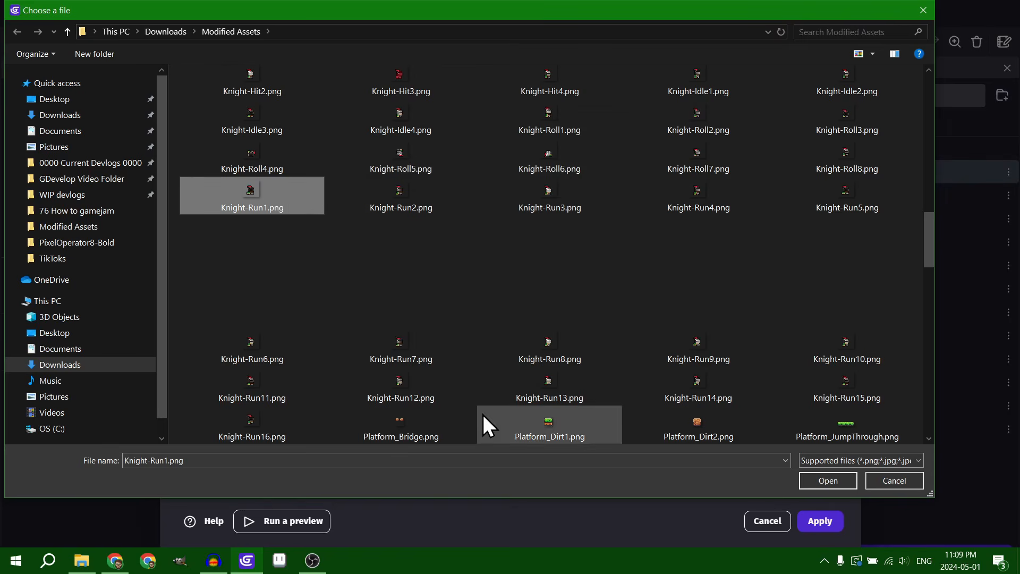
pyautogui.keyDown('shift'); pyautogui.click(298, 424); pyautogui.keyUp('shift')
pyautogui.click(838, 483)
# Give the running animation a frame time of 0.15, enable looping, and name it Run as in the animator behavior.
pyautogui.moveTo(731, 347); pyautogui.dragTo(753, 346)
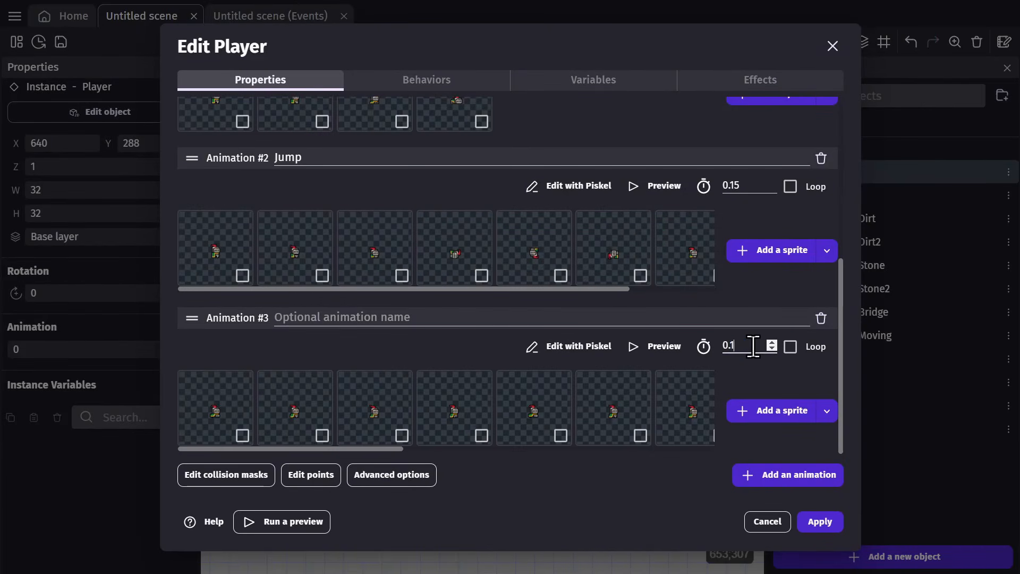
pyautogui.click(791, 348)
pyautogui.click(406, 80)
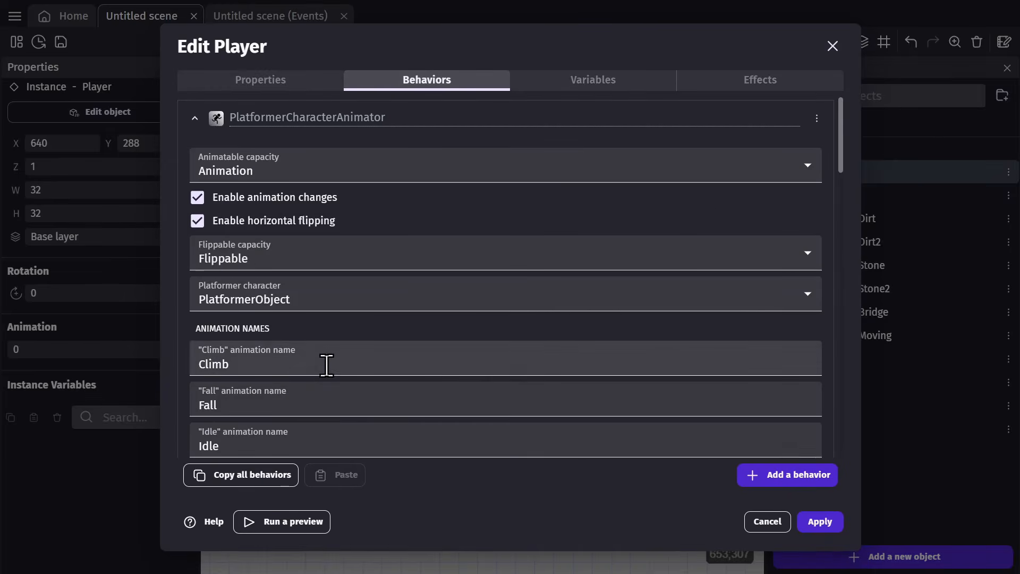
pyautogui.scroll(-4, 326, 365)
pyautogui.doubleClick(239, 325)
pyautogui.hotkey('ctrl', 'c')
pyautogui.click(270, 79)
pyautogui.click(380, 319)
pyautogui.hotkey('ctrl', 'v')
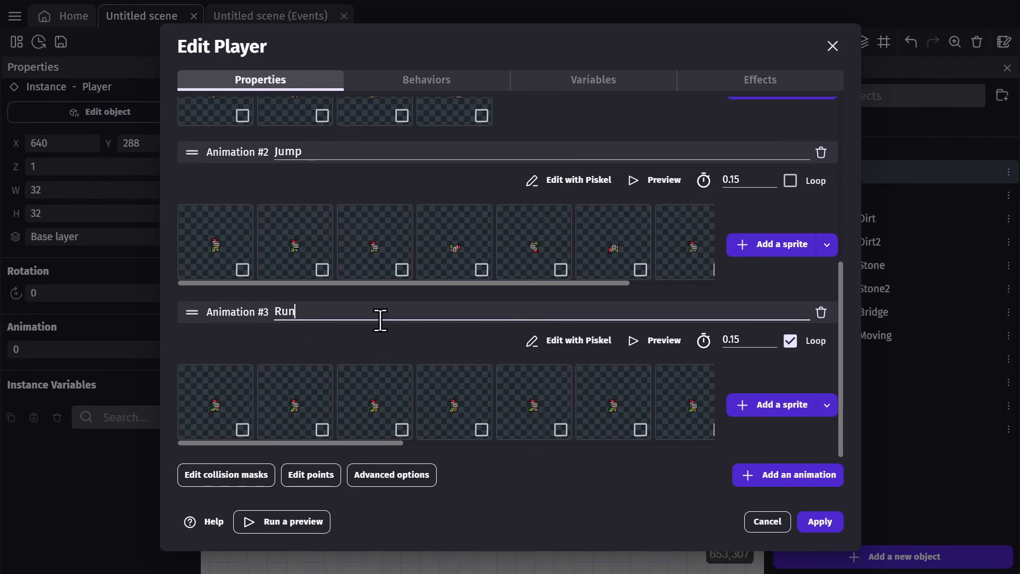
# Review the animation names in the Platformer character animator behavior and apply the Player edits.
pyautogui.scroll(10, 429, 345)
pyautogui.click(410, 80)
pyautogui.scroll(-5, 454, 236)
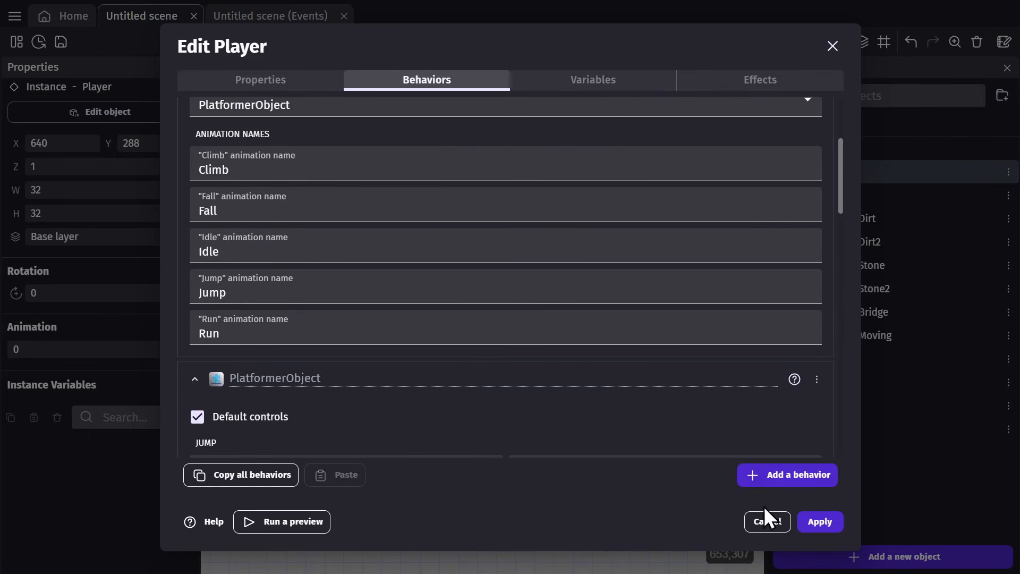
pyautogui.click(826, 524)
# Preview the game and make the knight run, climb the bridges and cross the upper dirt platform to check the animations.
pyautogui.click(682, 188)
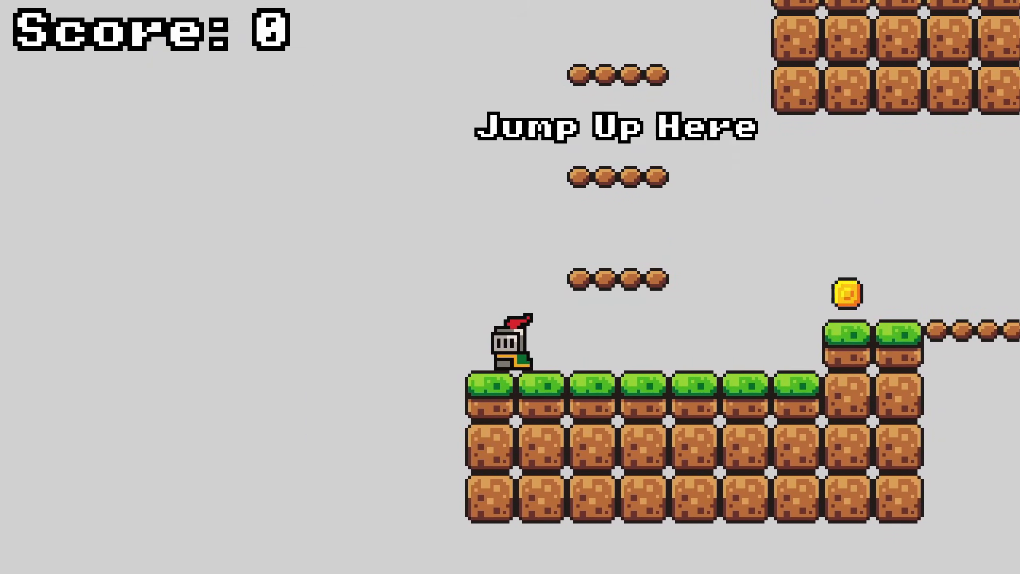
pyautogui.press('Right')
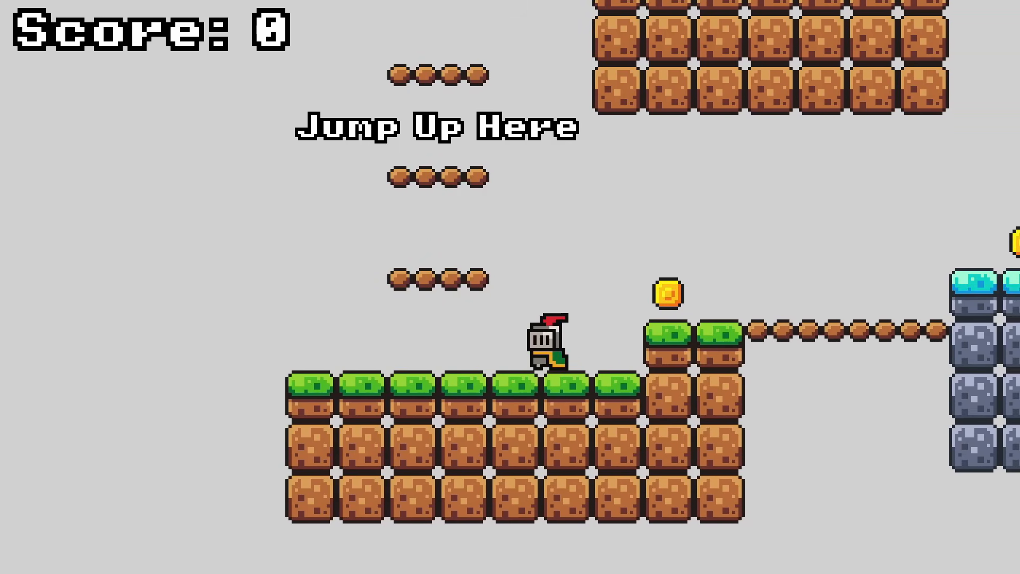
pyautogui.press('Left')
pyautogui.press('space')
pyautogui.press('space')
pyautogui.press('space')
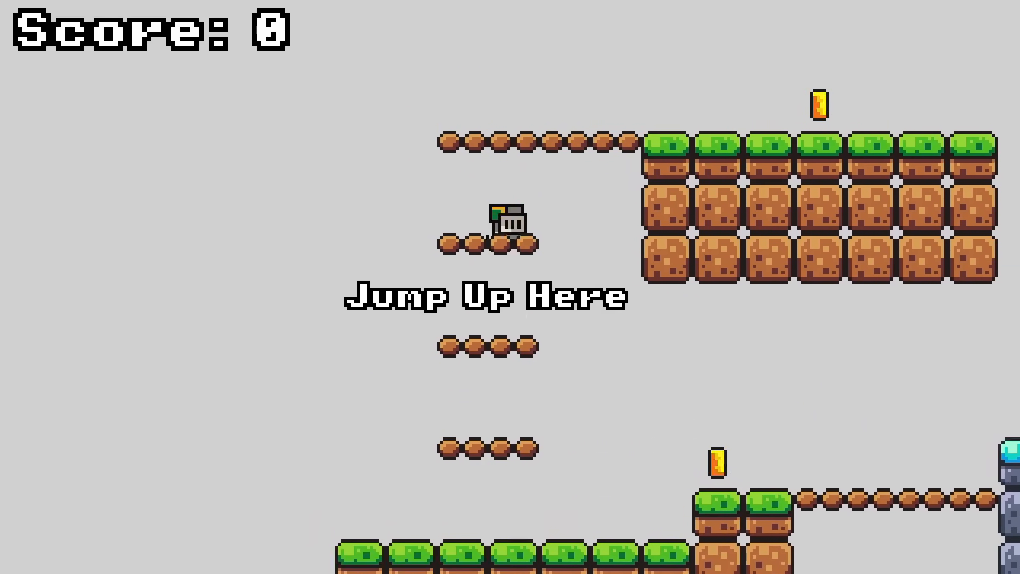
pyautogui.press('space')
pyautogui.press('Right')
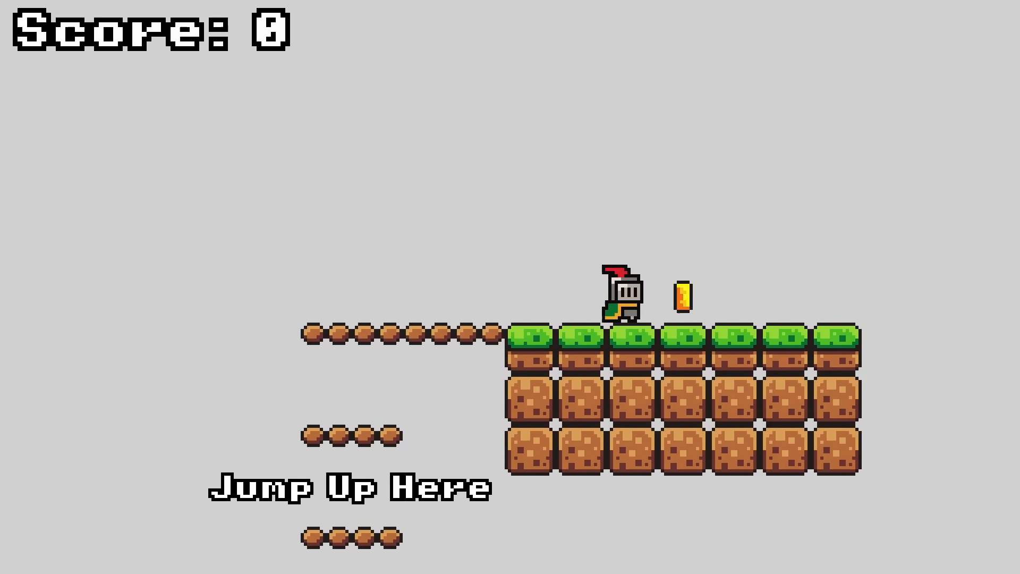
pyautogui.press('Right')
pyautogui.press('space')
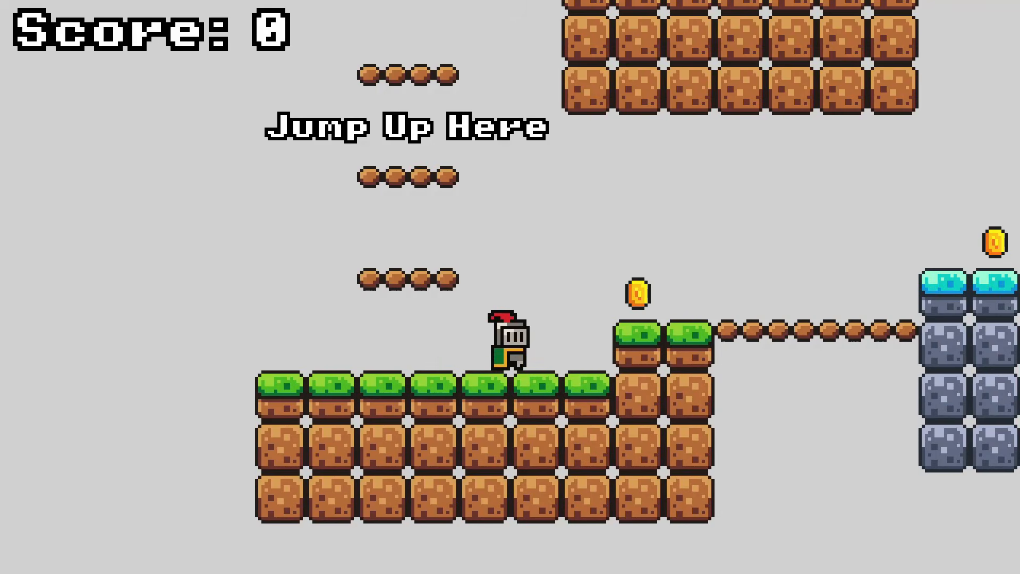
# Play-test jumping up the bridges from the ground and rapidly switching direction in both directions.
pyautogui.press('Left')
pyautogui.press('space')
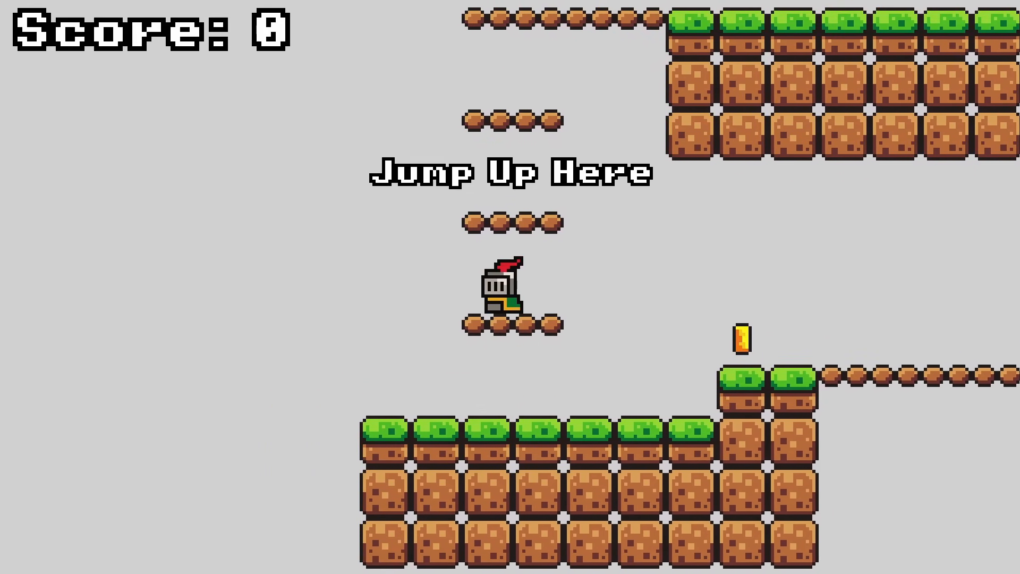
pyautogui.press('space')
pyautogui.press('space')
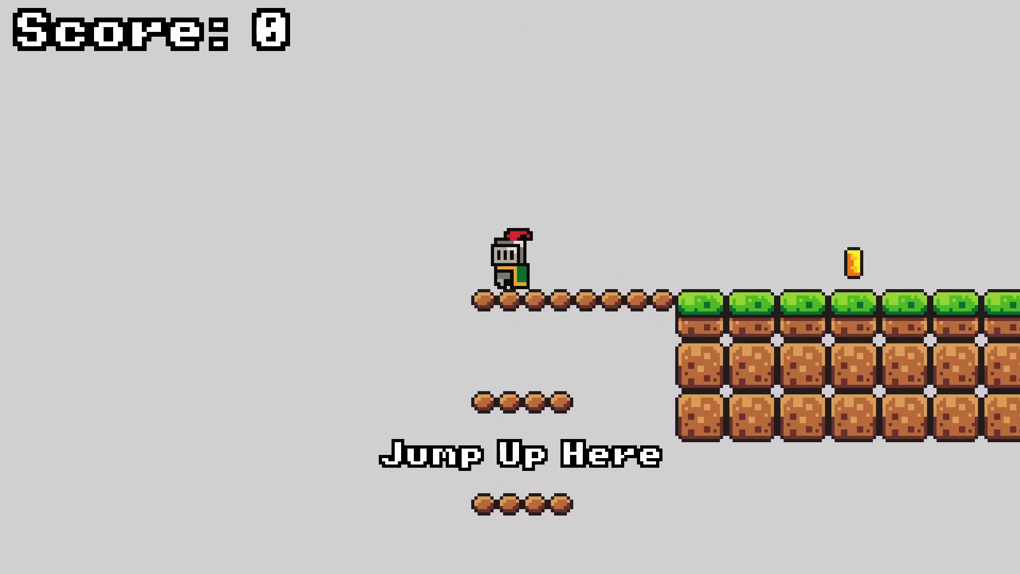
pyautogui.press('Left')
pyautogui.press('Right')
pyautogui.press('Left')
pyautogui.press('Right')
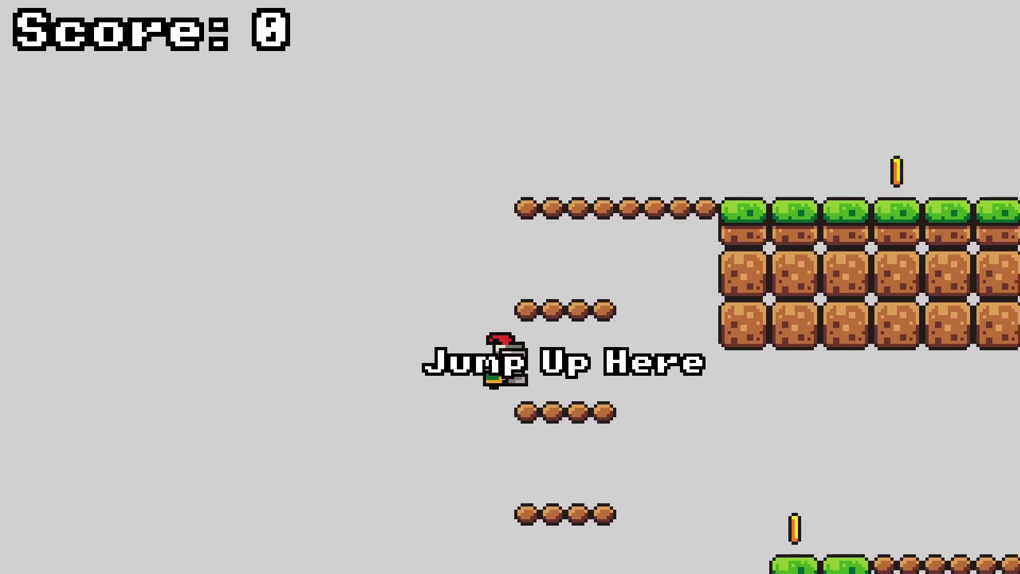
pyautogui.press('Left')
pyautogui.press('Right')
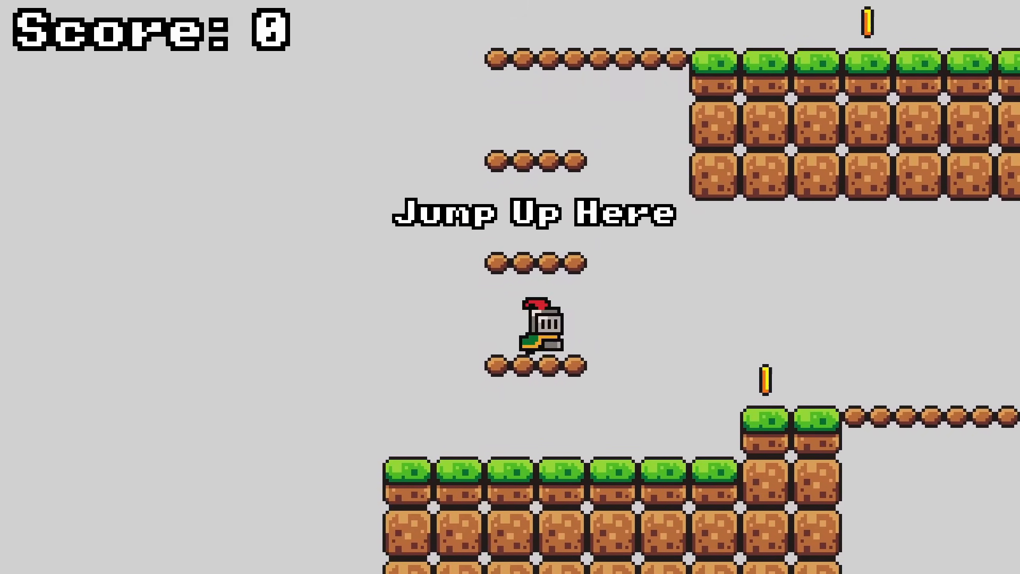
pyautogui.press('Left')
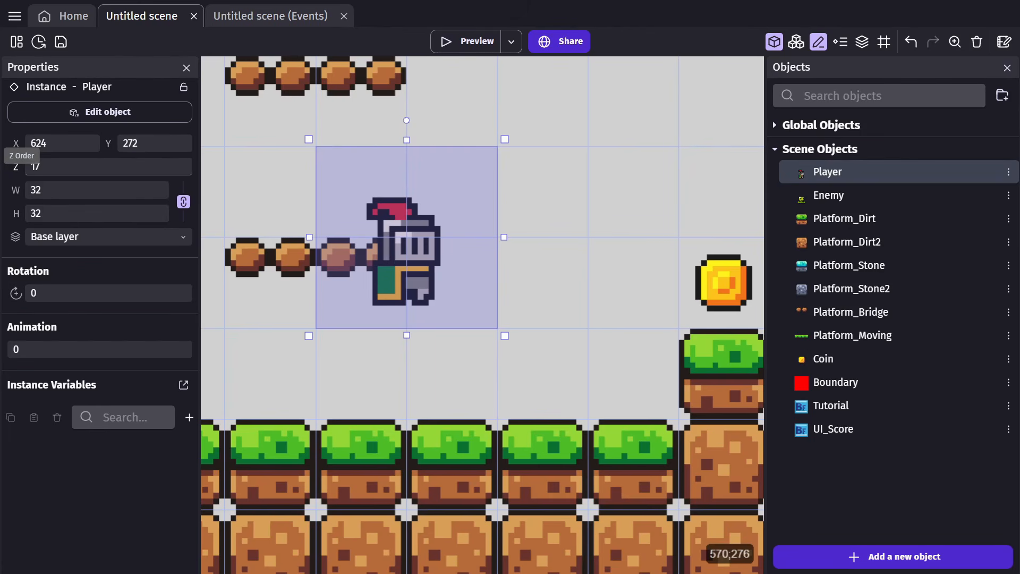
# Inspect the Player instance's Z order, and play-test climbing the bridges and dropping back to the ground.
pyautogui.moveTo(16, 167)
pyautogui.mouseDown()
pyautogui.moveTo(32, 305)
pyautogui.moveTo(32, 155)
pyautogui.mouseUp()
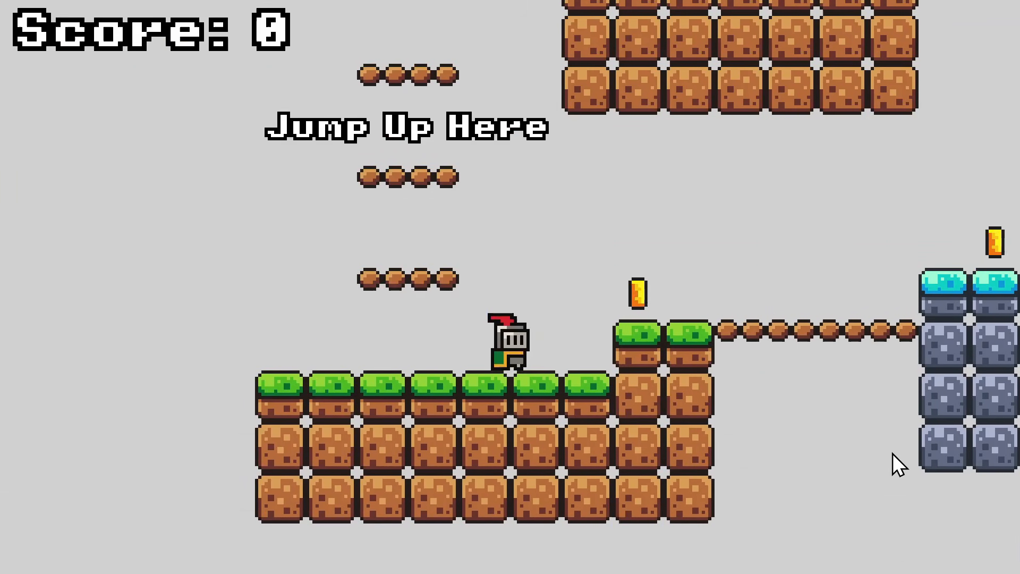
pyautogui.press('Left')
pyautogui.press('space')
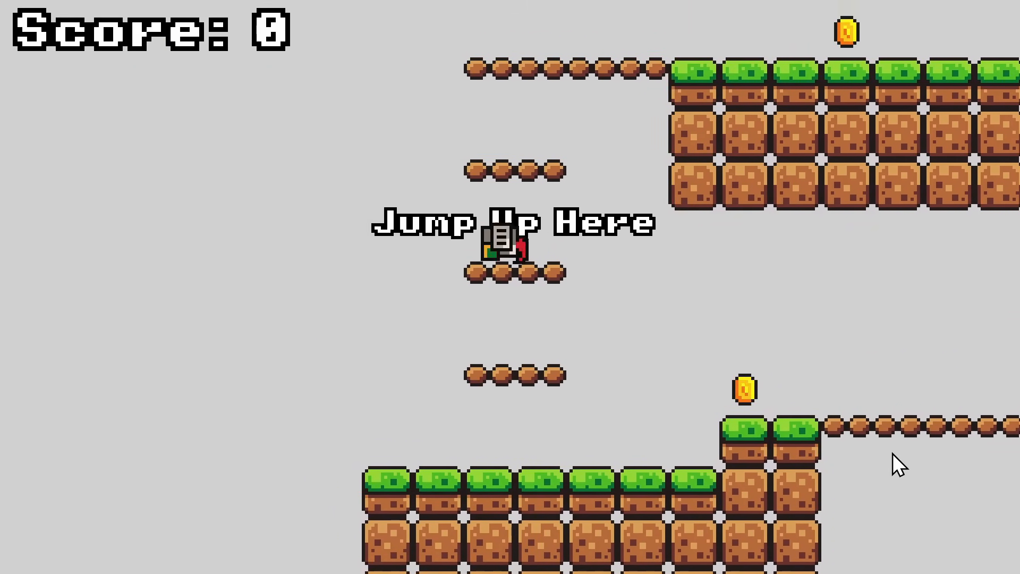
pyautogui.press('space')
pyautogui.press('space')
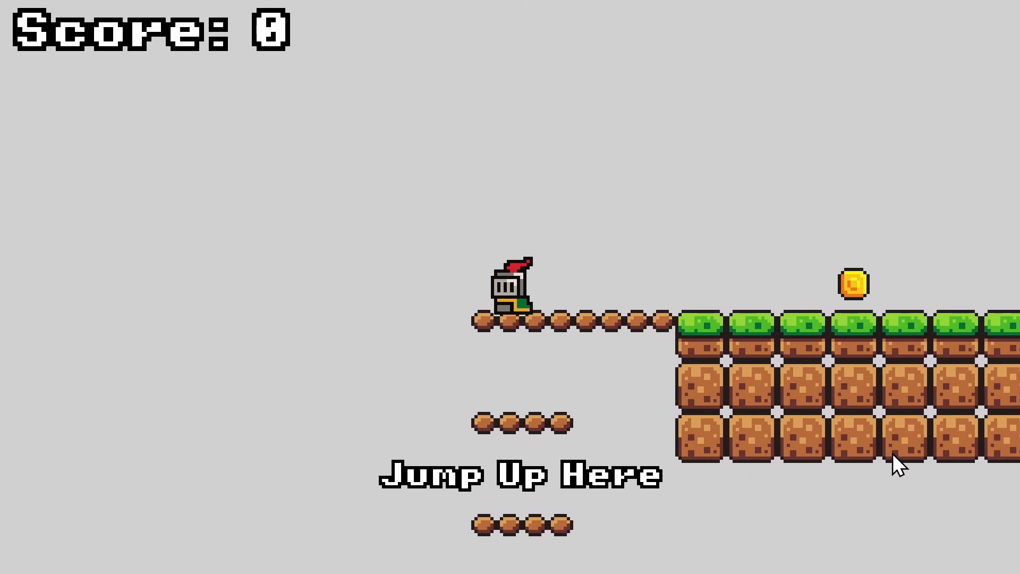
pyautogui.press('Down')
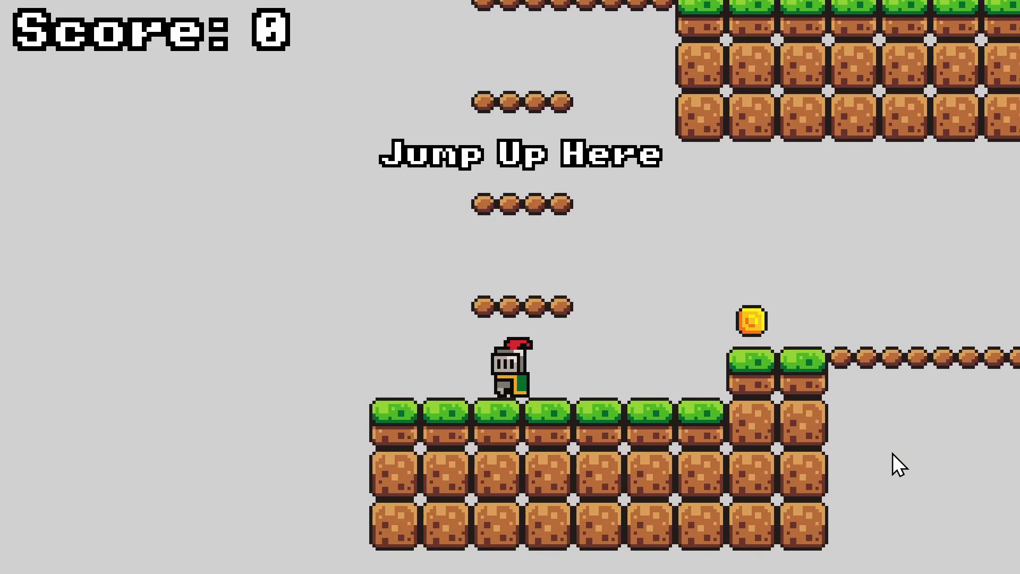
pyautogui.press('space')
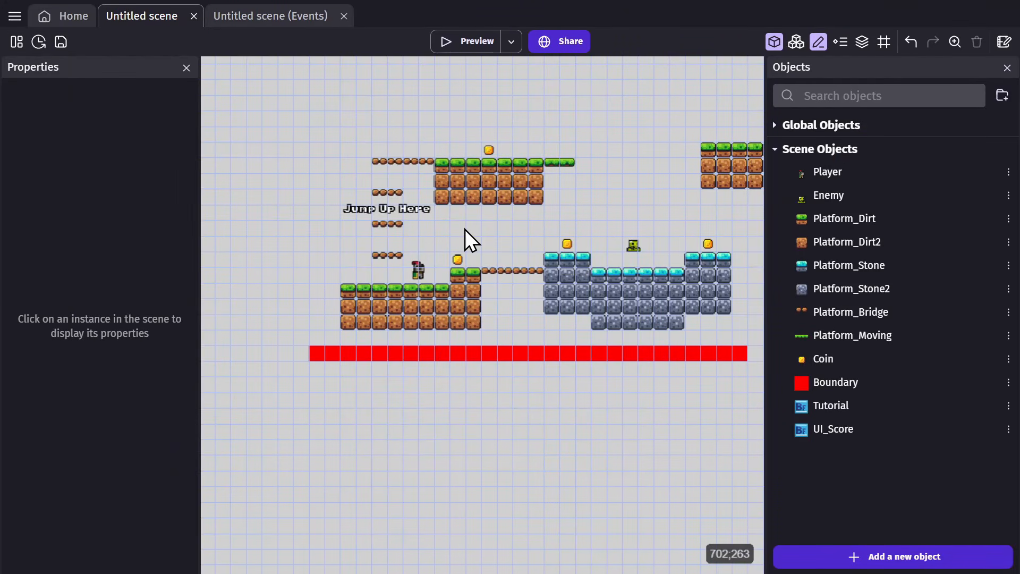
# Add a new tiled sprite object to the scene and name it Background1.
pyautogui.scroll(-1, 515, 214)
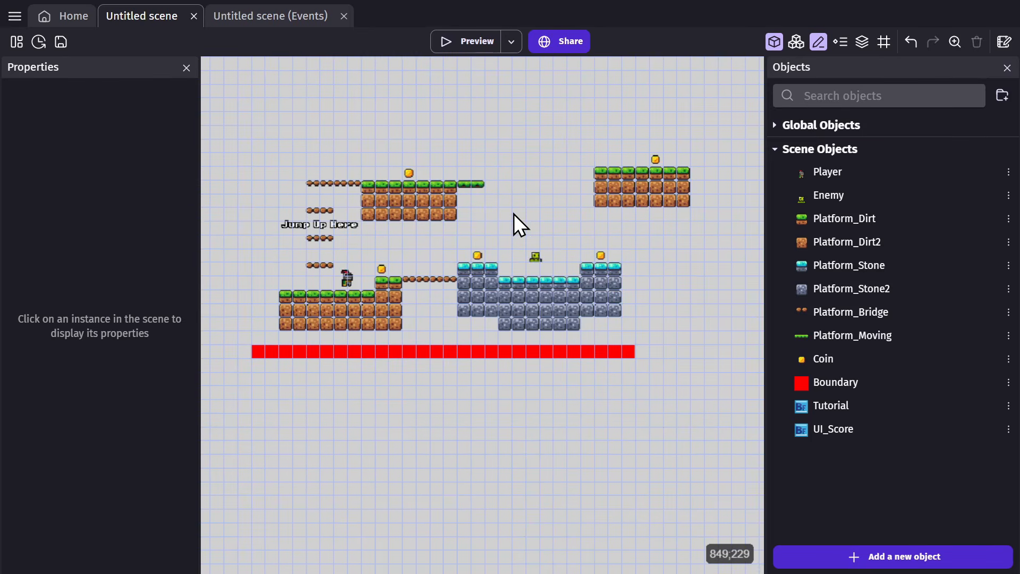
pyautogui.click(813, 554)
pyautogui.click(259, 191)
pyautogui.doubleClick(260, 123)
pyautogui.write('Background1')
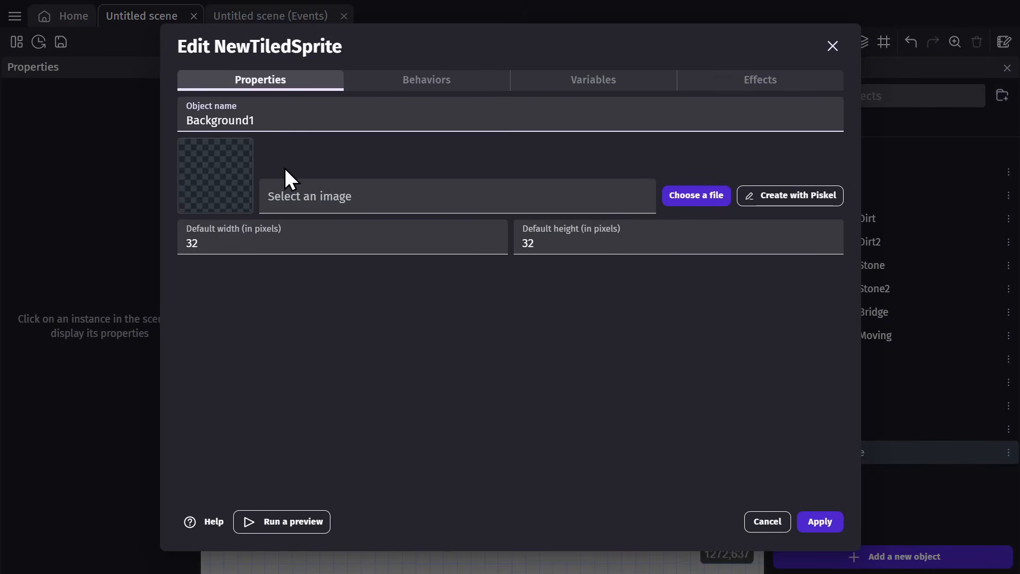
# Assign the image Background1.png to Background1, set its default size to 16 by 16 pixels and apply the edits.
pyautogui.click(298, 196)
pyautogui.click(308, 225)
pyautogui.doubleClick(439, 164)
pyautogui.click(409, 247)
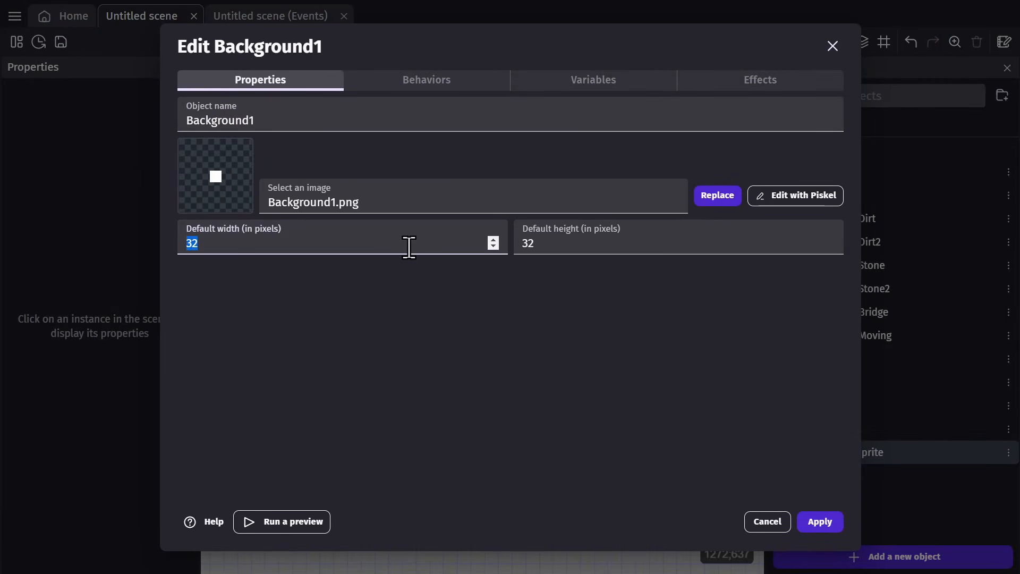
pyautogui.write('16')
pyautogui.press('Tab')
pyautogui.write('16')
pyautogui.click(820, 521)
# Duplicate Background1 as Background2 and replace its image with Background2.png.
pyautogui.rightClick(828, 450)
pyautogui.click(860, 234)
pyautogui.doubleClick(859, 474)
pyautogui.click(485, 202)
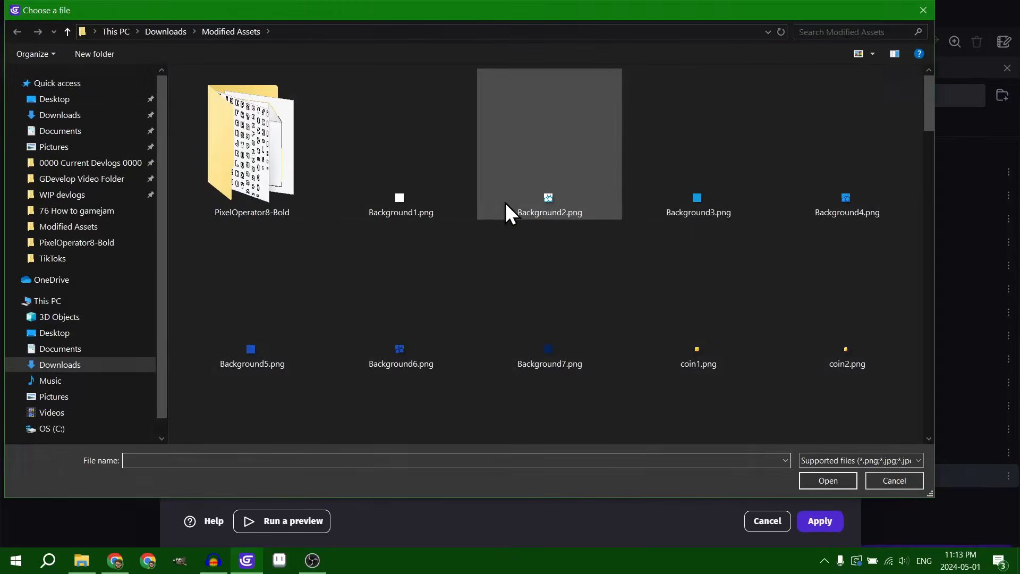
pyautogui.doubleClick(542, 200)
pyautogui.click(818, 518)
# Duplicate Background2 as Background3 and replace its image with Background3.png.
pyautogui.rightClick(845, 476)
pyautogui.click(869, 244)
pyautogui.doubleClick(856, 498)
pyautogui.click(425, 202)
pyautogui.click(441, 225)
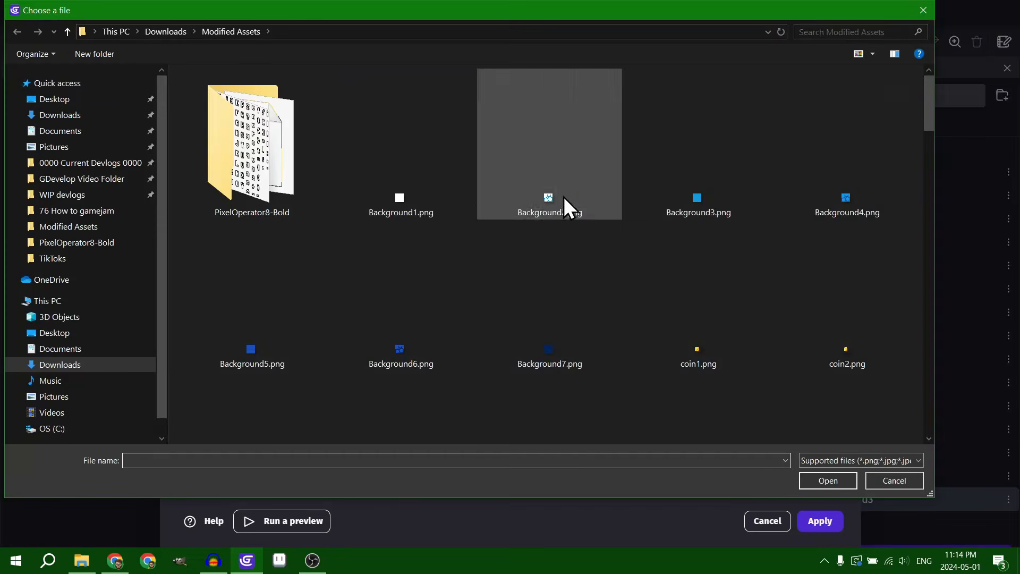
pyautogui.doubleClick(698, 199)
pyautogui.click(819, 521)
# Duplicate Background3 as Background4 and replace its image with Background4.png.
pyautogui.rightClick(865, 499)
pyautogui.click(850, 287)
pyautogui.doubleClick(872, 519)
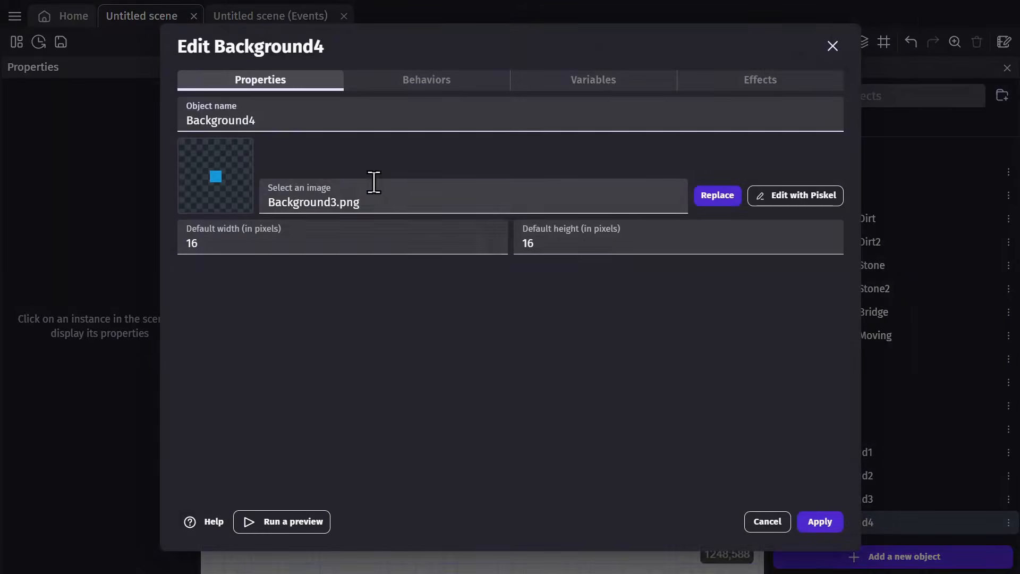
pyautogui.click(374, 197)
pyautogui.doubleClick(819, 210)
pyautogui.click(820, 522)
# Duplicate Background4 as Background5 and replace its image with Background5.png.
pyautogui.rightClick(867, 522)
pyautogui.click(871, 305)
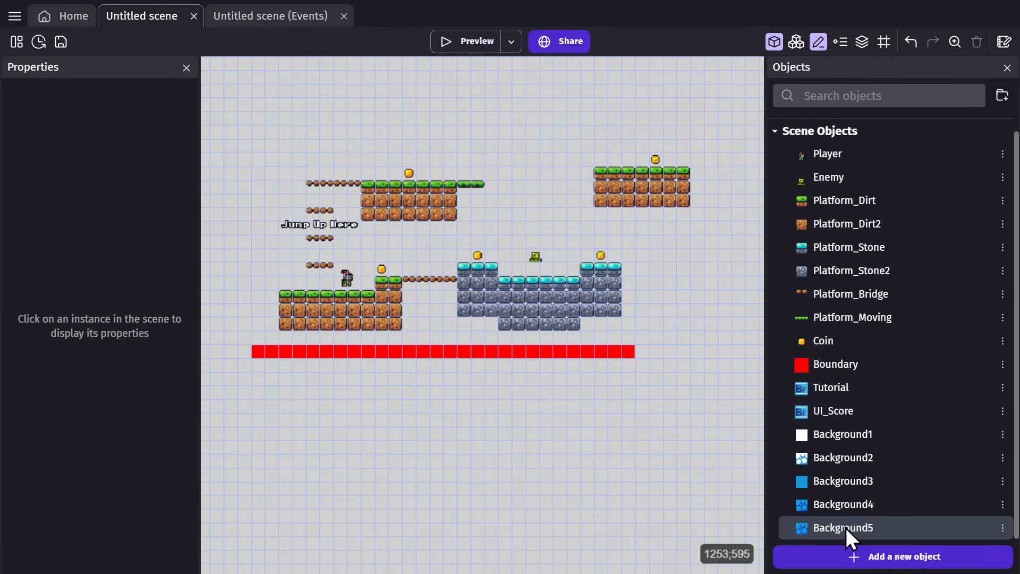
pyautogui.doubleClick(846, 528)
pyautogui.click(393, 202)
pyautogui.click(394, 222)
pyautogui.doubleClick(299, 304)
pyautogui.click(610, 284)
pyautogui.click(812, 520)
# Duplicate Background5 as Background6 and replace its image with Background6.png.
pyautogui.rightClick(874, 525)
pyautogui.click(901, 333)
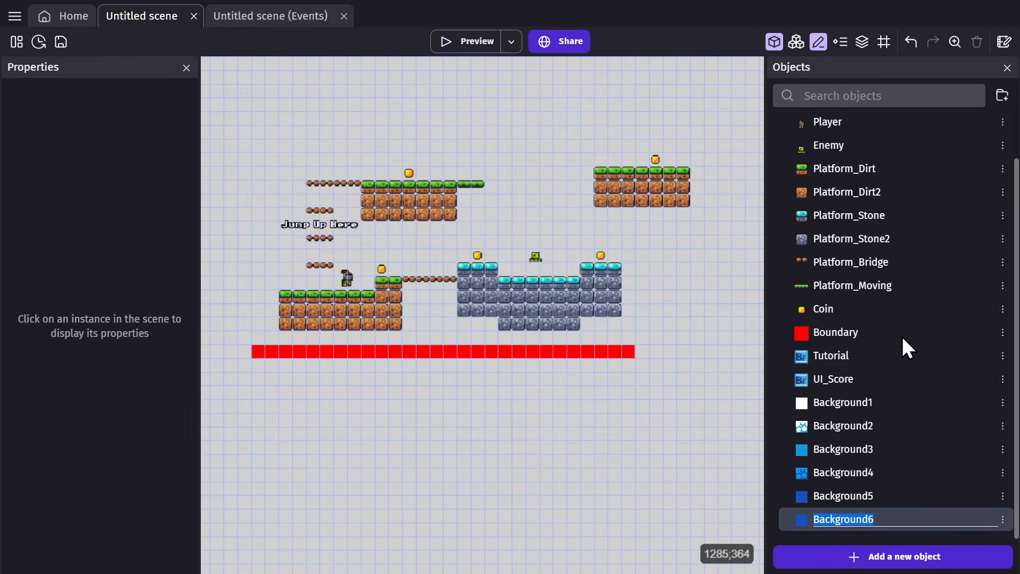
pyautogui.press('Return')
pyautogui.doubleClick(857, 529)
pyautogui.click(495, 202)
pyautogui.click(495, 220)
pyautogui.doubleClick(401, 351)
pyautogui.click(609, 285)
pyautogui.click(820, 521)
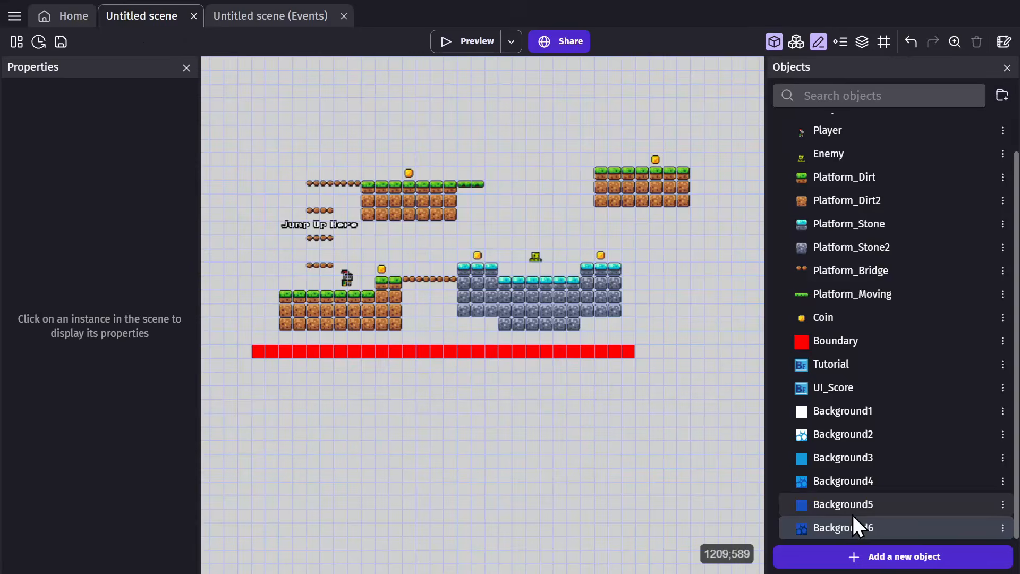
# Duplicate Background6 as Background7 and replace its image with Background7.png.
pyautogui.rightClick(855, 521)
pyautogui.click(876, 329)
pyautogui.press('Return')
pyautogui.doubleClick(857, 524)
pyautogui.click(402, 204)
pyautogui.click(398, 223)
pyautogui.doubleClick(548, 348)
pyautogui.click(608, 287)
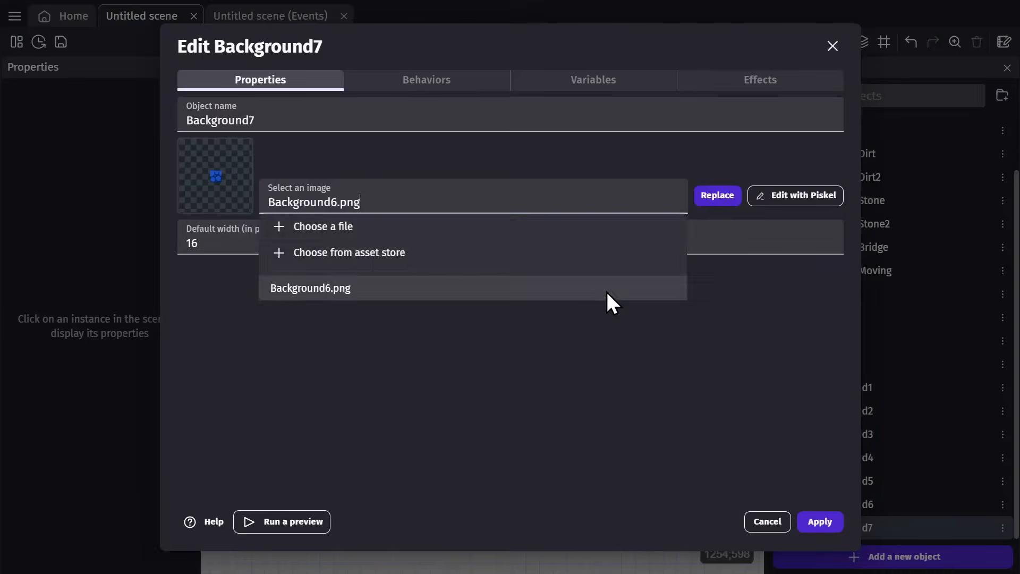
pyautogui.click(819, 521)
# Place Background1 in the empty area right of the level at X 1088, Y 144 and widen it to 240 pixels.
pyautogui.scroll(-3, 674, 365)
pyautogui.moveTo(716, 360); pyautogui.dragTo(522, 343, button='middle')
pyautogui.moveTo(830, 387); pyautogui.dragTo(535, 178)
pyautogui.keyDown('ctrl'); pyautogui.moveTo(535, 178); pyautogui.dragTo(721, 191); pyautogui.keyUp('ctrl')
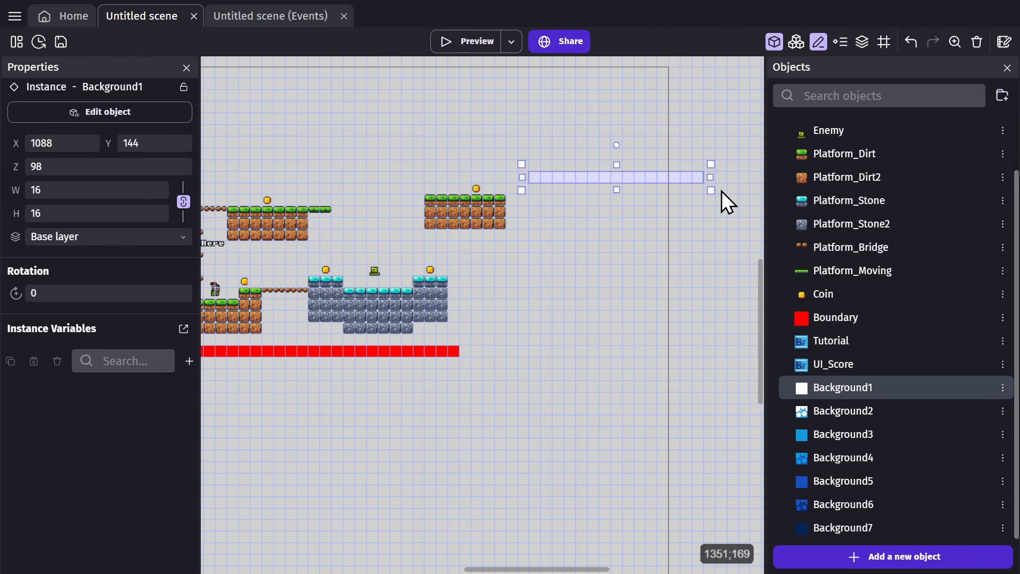
# Place a Background2 strip of matching width below Background1, and stretch Background1 down to a height of 32 to meet it.
pyautogui.moveTo(830, 411); pyautogui.dragTo(535, 201)
pyautogui.moveTo(548, 213); pyautogui.dragTo(715, 216)
pyautogui.click(614, 179)
pyautogui.moveTo(616, 190); pyautogui.dragTo(617, 199)
pyautogui.click(715, 156)
# Add a tall Background3 band under Background2 and a one-tile Background4 strip beneath it, both matching the strips' width.
pyautogui.scroll(2, 715, 155)
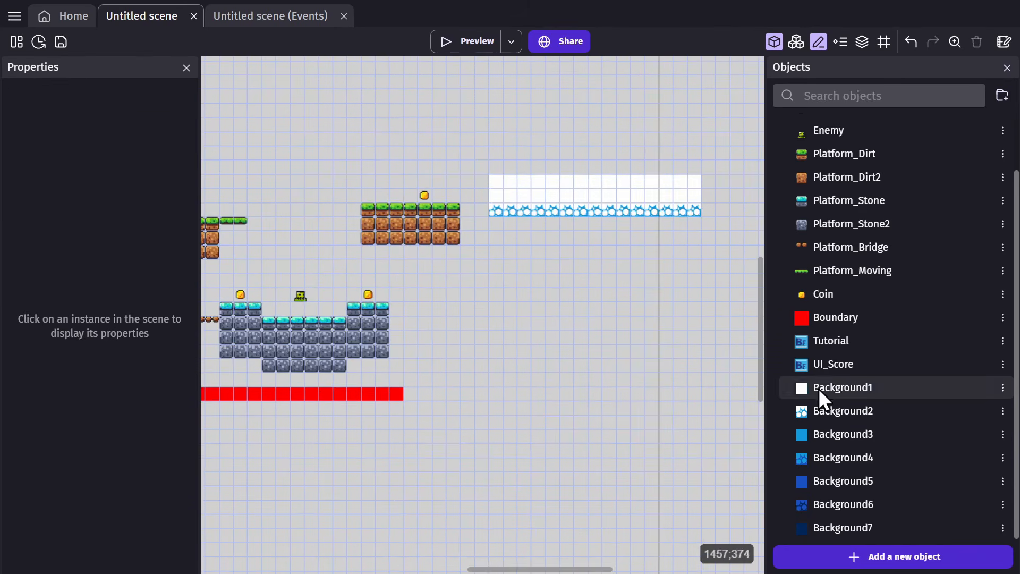
pyautogui.moveTo(829, 434); pyautogui.dragTo(492, 220)
pyautogui.moveTo(504, 228); pyautogui.dragTo(703, 272)
pyautogui.moveTo(830, 458); pyautogui.dragTo(493, 282)
pyautogui.moveTo(510, 281); pyautogui.dragTo(705, 287)
# Add a 240 by 48 Background5 band under Background4, followed by a Background6 strip and a Background7 band of equal width.
pyautogui.click(729, 398)
pyautogui.moveTo(830, 481); pyautogui.dragTo(705, 333)
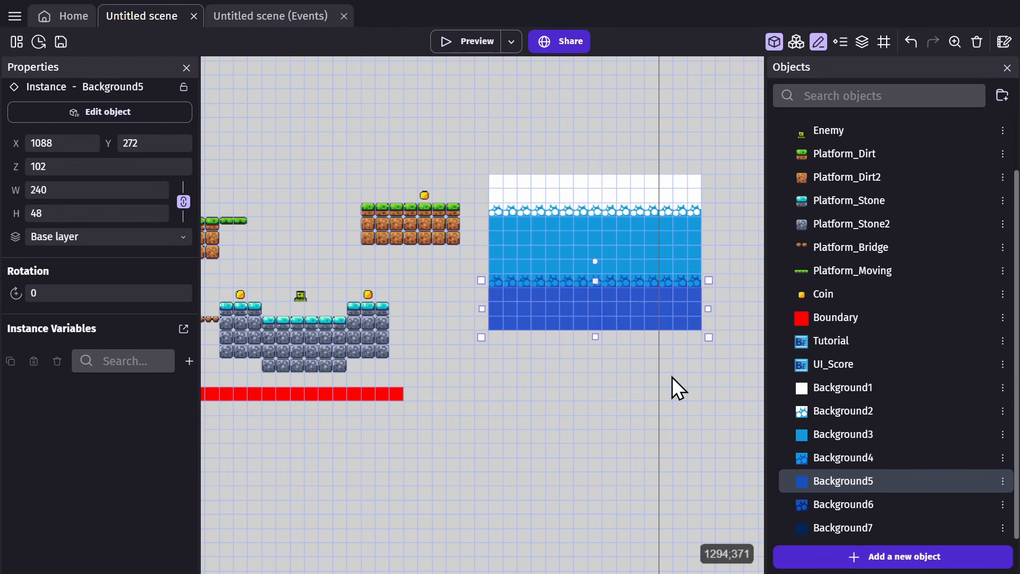
pyautogui.click(674, 378)
pyautogui.moveTo(833, 481); pyautogui.dragTo(706, 339)
pyautogui.click(729, 397)
pyautogui.moveTo(834, 528); pyautogui.dragTo(704, 417)
# Extend Background1 upward to a height of 80, and move the Background1 to Background4 strips up by one grid tile.
pyautogui.click(600, 186)
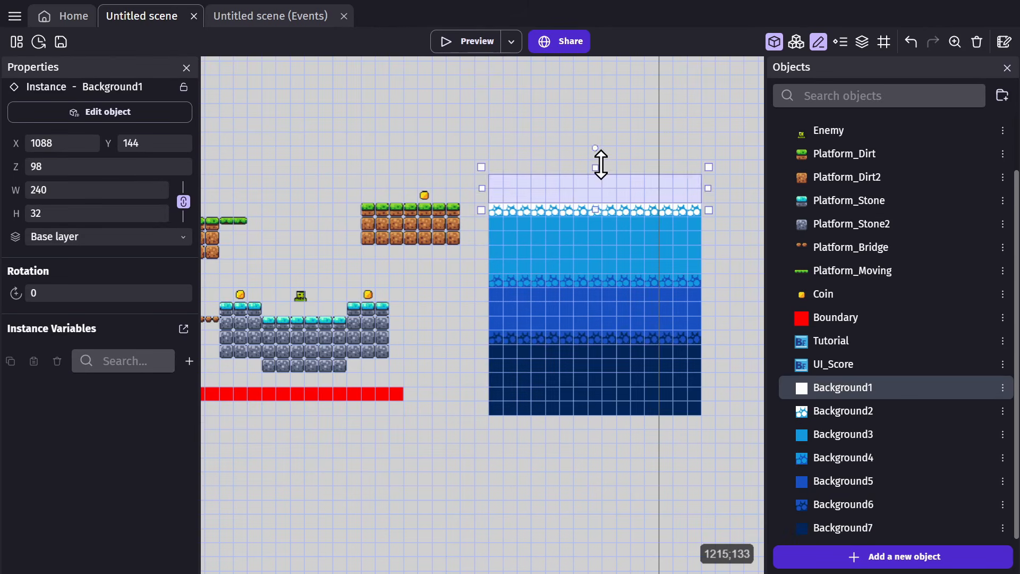
pyautogui.moveTo(601, 165); pyautogui.dragTo(602, 123)
pyautogui.click(606, 104)
pyautogui.moveTo(476, 296); pyautogui.dragTo(713, 121)
pyautogui.moveTo(677, 223); pyautogui.dragTo(678, 210)
pyautogui.click(723, 213)
# Stretch Background5 upward to close the gap below Background4, and extend Background7 downward by one grid tile.
pyautogui.click(598, 306)
pyautogui.moveTo(595, 282); pyautogui.dragTo(595, 270)
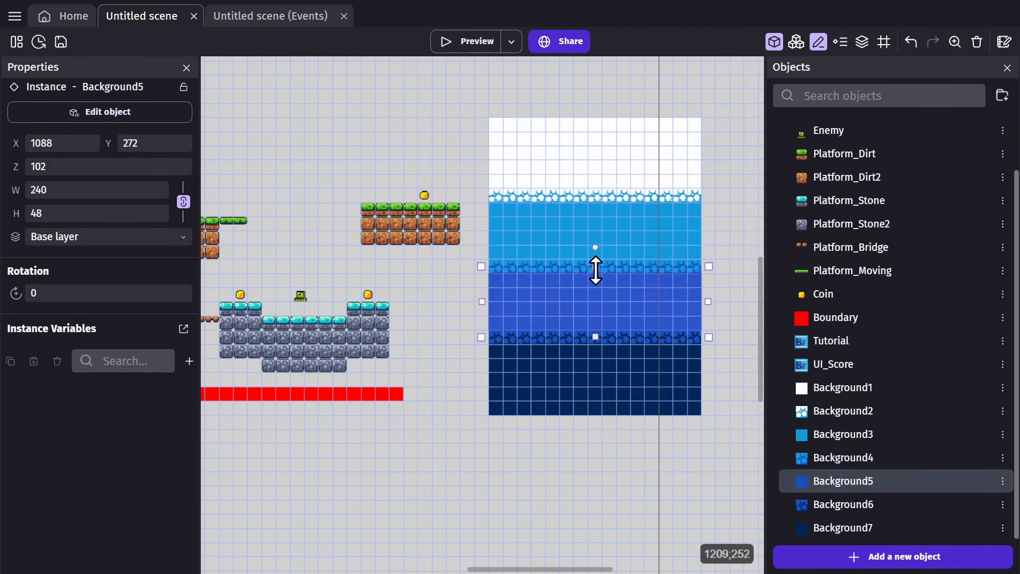
pyautogui.click(595, 380)
pyautogui.moveTo(595, 422); pyautogui.dragTo(595, 435)
pyautogui.click(568, 475)
# Select all the background strips and set their Z order to -10.
pyautogui.scroll(-2, 568, 475)
pyautogui.moveTo(531, 419); pyautogui.dragTo(733, 161)
pyautogui.doubleClick(52, 166)
pyautogui.write('-')
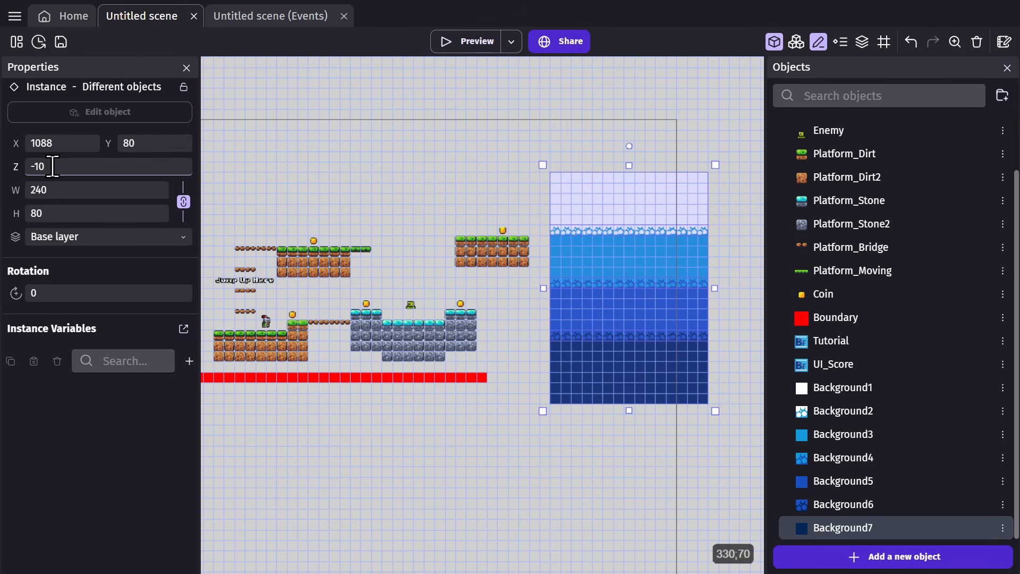
# Move the background strips behind the level to X 480, Y 96 and widen them to 736 to cover it.
pyautogui.moveTo(632, 260); pyautogui.dragTo(233, 271)
pyautogui.moveTo(315, 298); pyautogui.dragTo(637, 294)
pyautogui.moveTo(372, 297); pyautogui.dragTo(514, 298, button='middle')
pyautogui.moveTo(286, 298); pyautogui.dragTo(255, 301)
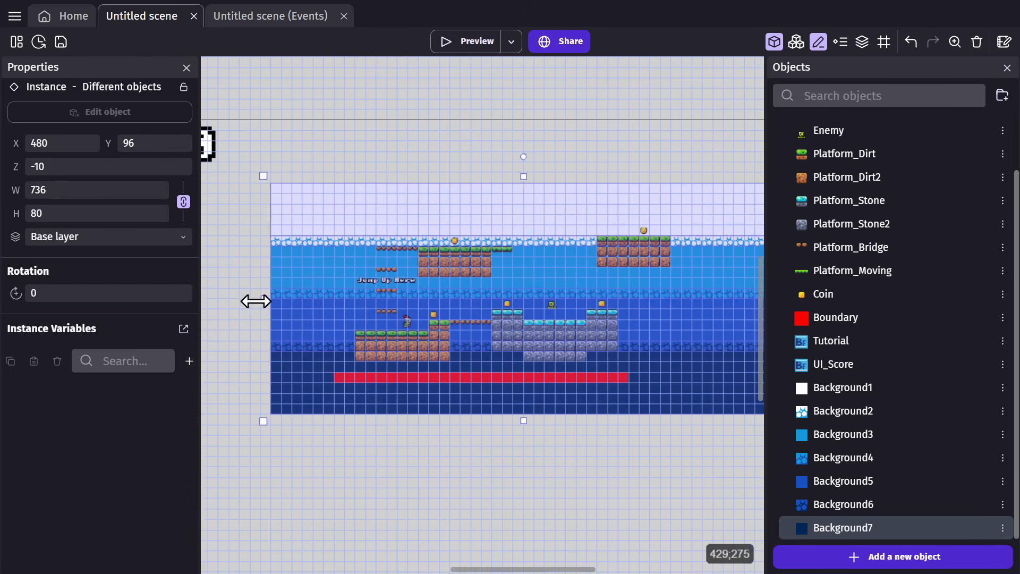
pyautogui.click(234, 291)
# Preview the game and move the knight over the bridges and platforms to check the layered background.
pyautogui.moveTo(558, 190); pyautogui.dragTo(522, 179, button='middle')
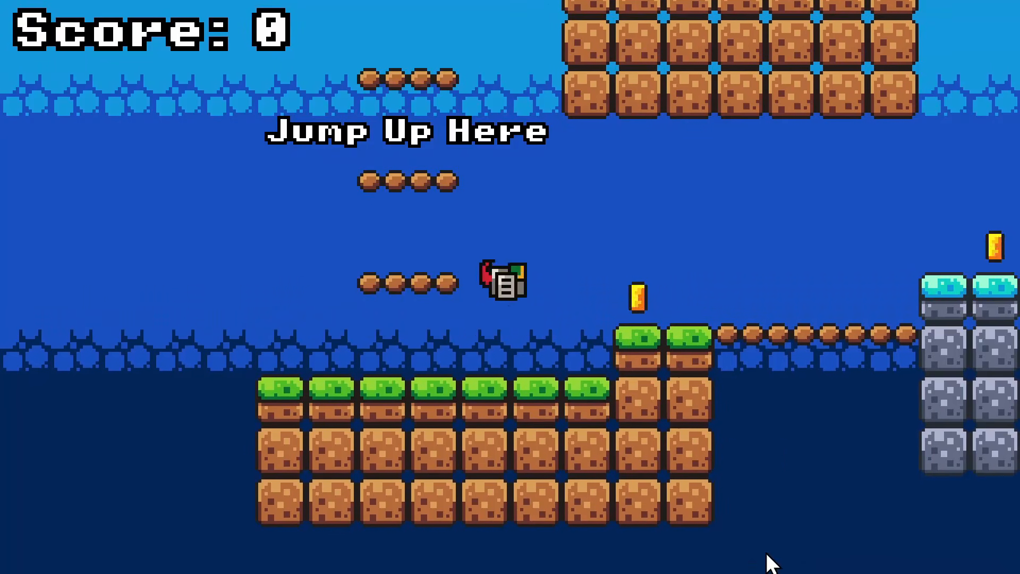
pyautogui.press('Left')
pyautogui.press('Up')
pyautogui.press('Up')
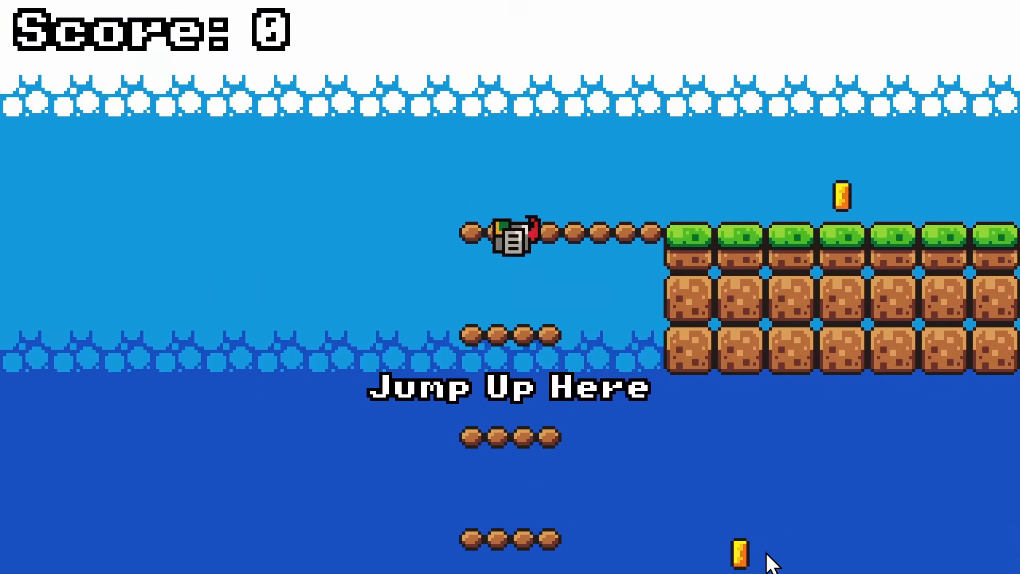
pyautogui.press('Right')
pyautogui.press('Down')
pyautogui.press('Right')
pyautogui.press('Up')
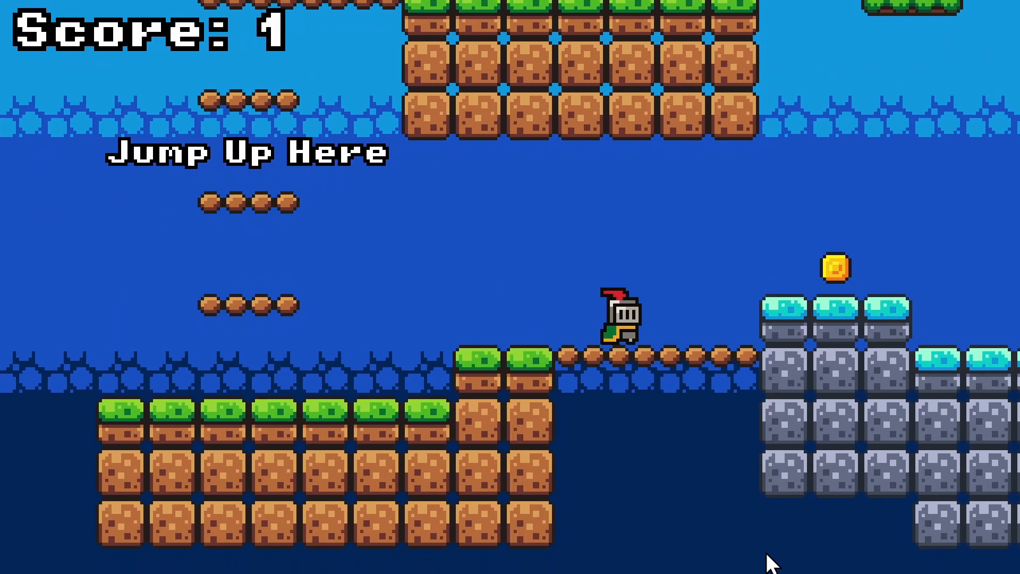
# Jump the knight onward from the wooden bridge toward the stone platform in the running preview.
pyautogui.press('Up')
pyautogui.press('Right')
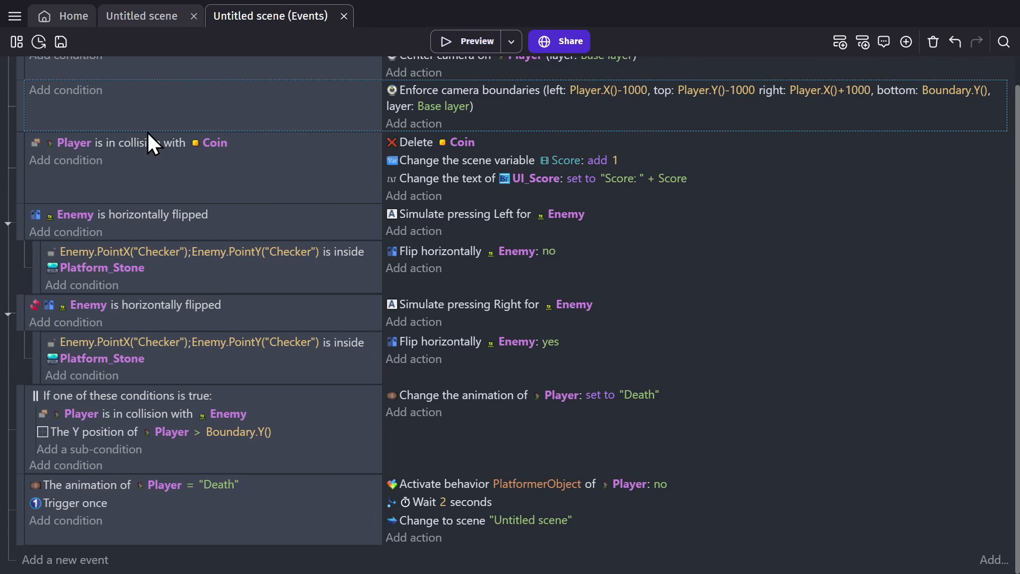
# Add a Play a sound action to the event where the Player collides with the Coin.
pyautogui.click(138, 142)
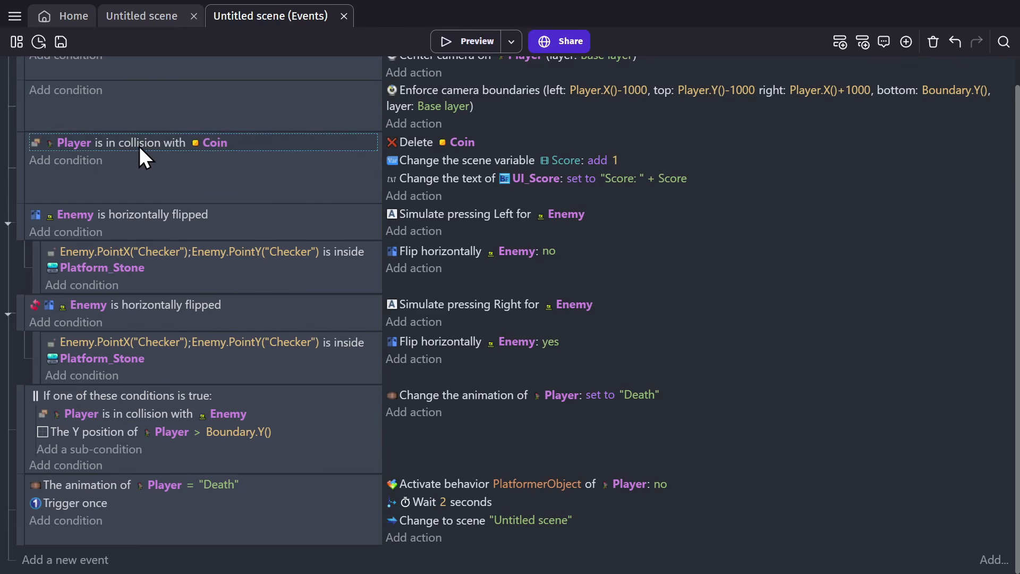
pyautogui.click(433, 196)
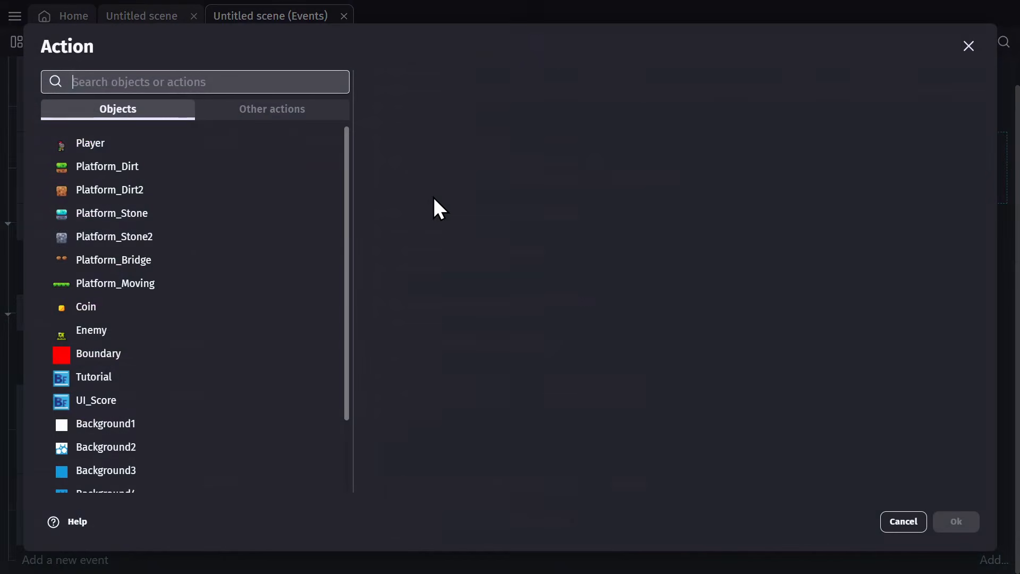
pyautogui.write('play a sound')
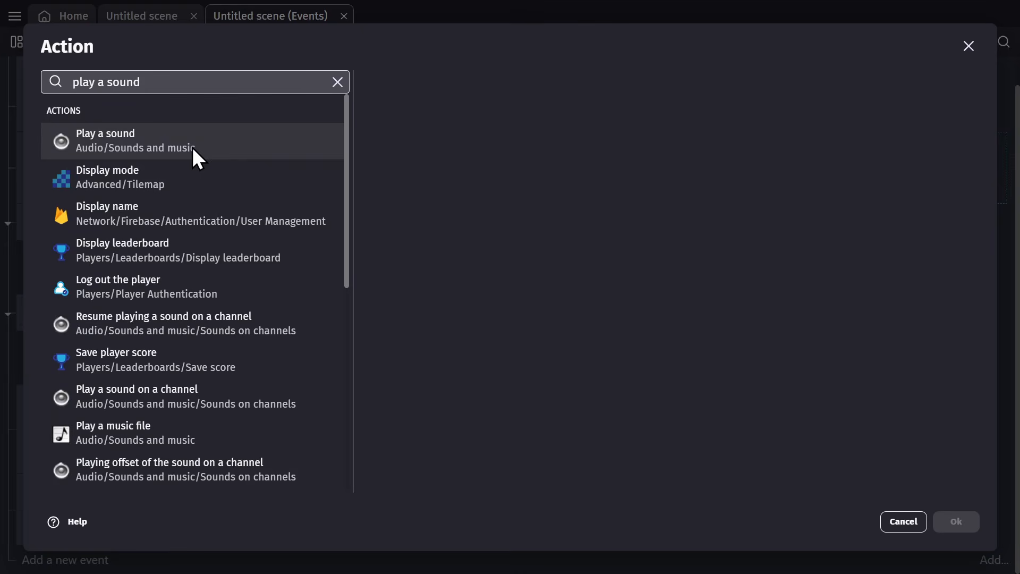
pyautogui.click(275, 135)
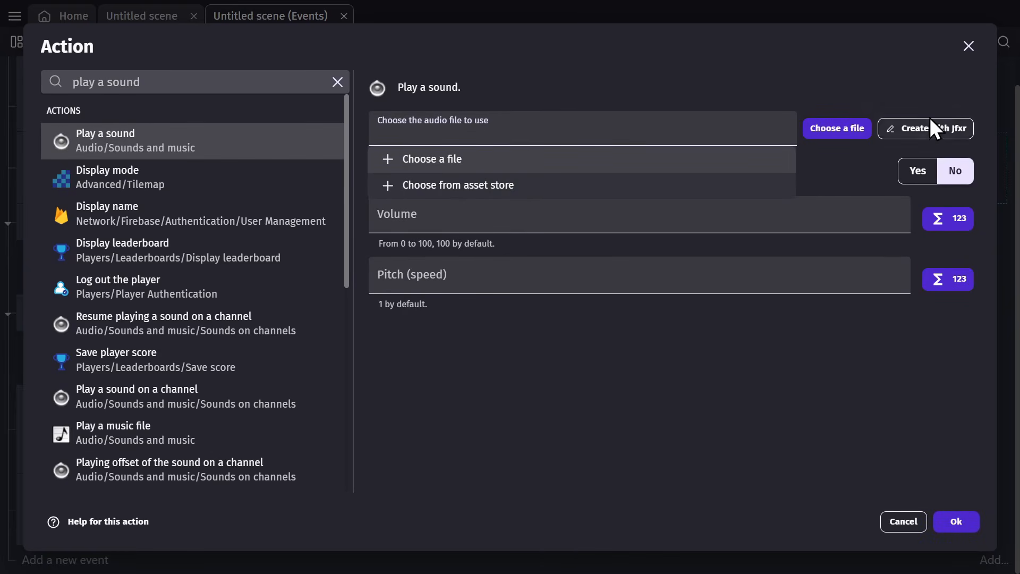
# Open the Jfxr sound effects editor to examine its sound presets and parameters, and close it without saving.
pyautogui.click(939, 99)
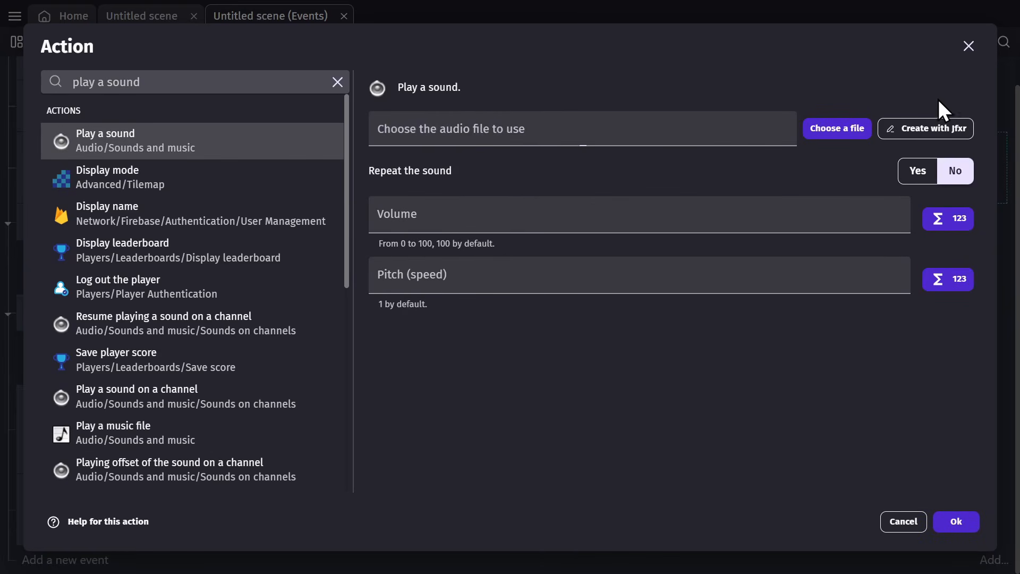
pyautogui.click(919, 128)
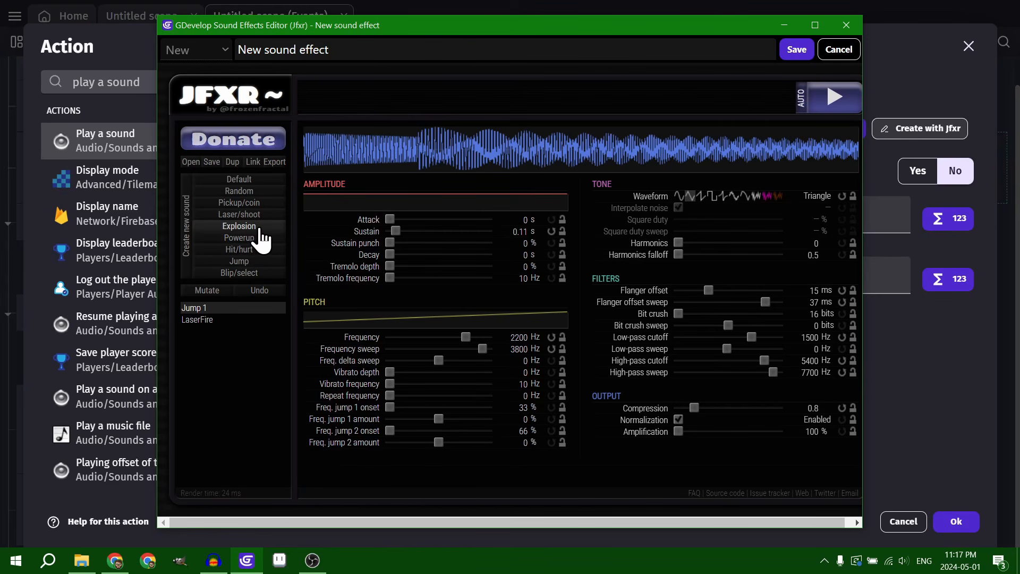
pyautogui.click(853, 27)
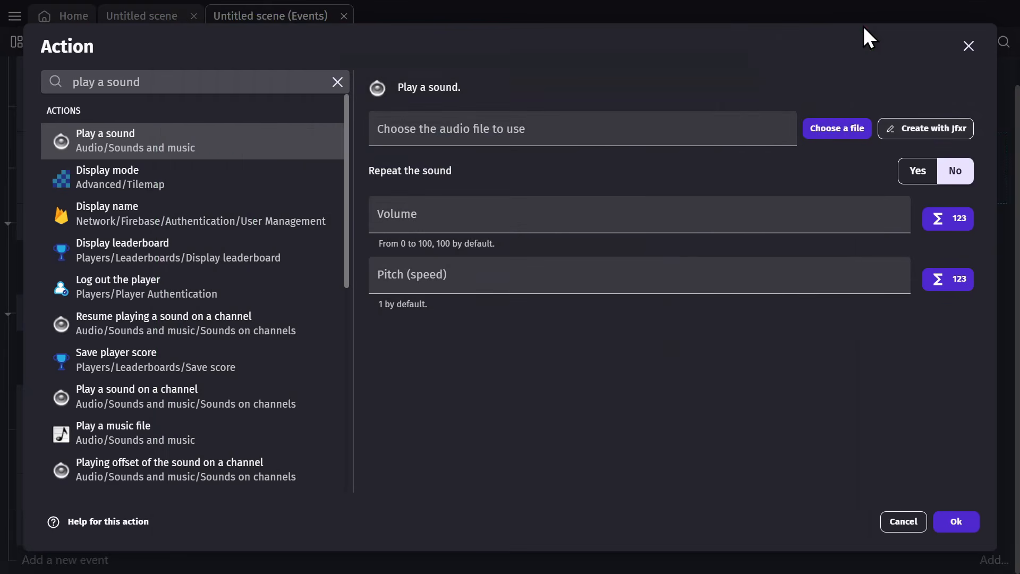
# Choose coin.wav from the sounds folder of brackeys_platformer_assets in Downloads as the audio file, copying it into the project folder.
pyautogui.click(582, 137)
pyautogui.click(482, 157)
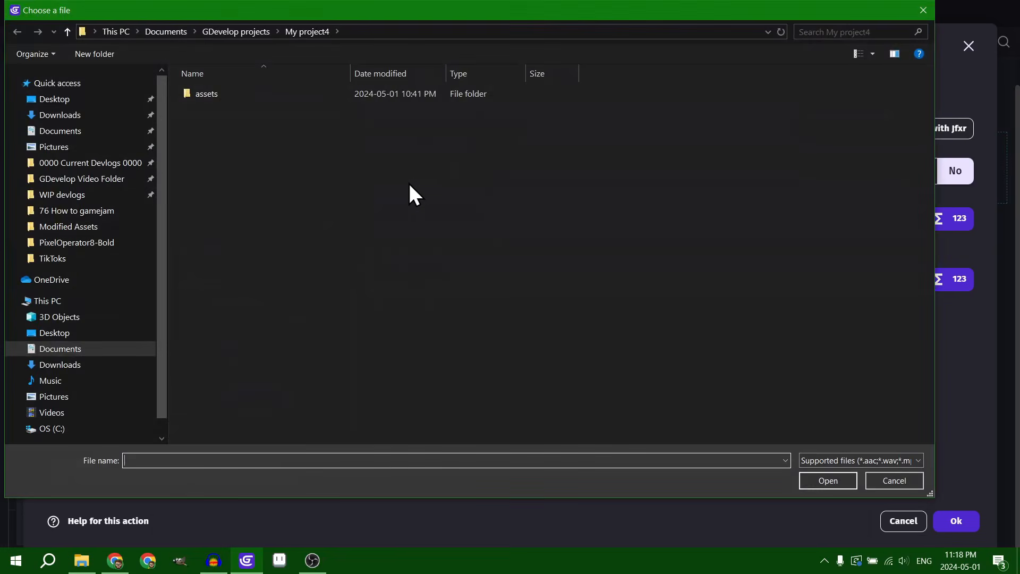
pyautogui.click(75, 116)
pyautogui.doubleClick(260, 114)
pyautogui.doubleClick(242, 96)
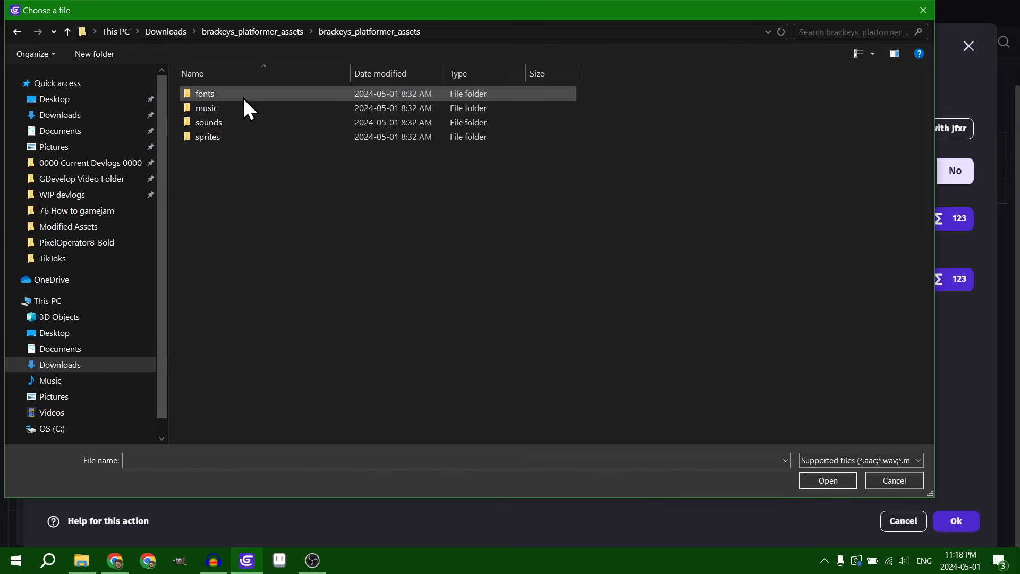
pyautogui.doubleClick(213, 122)
pyautogui.doubleClick(228, 95)
pyautogui.click(608, 282)
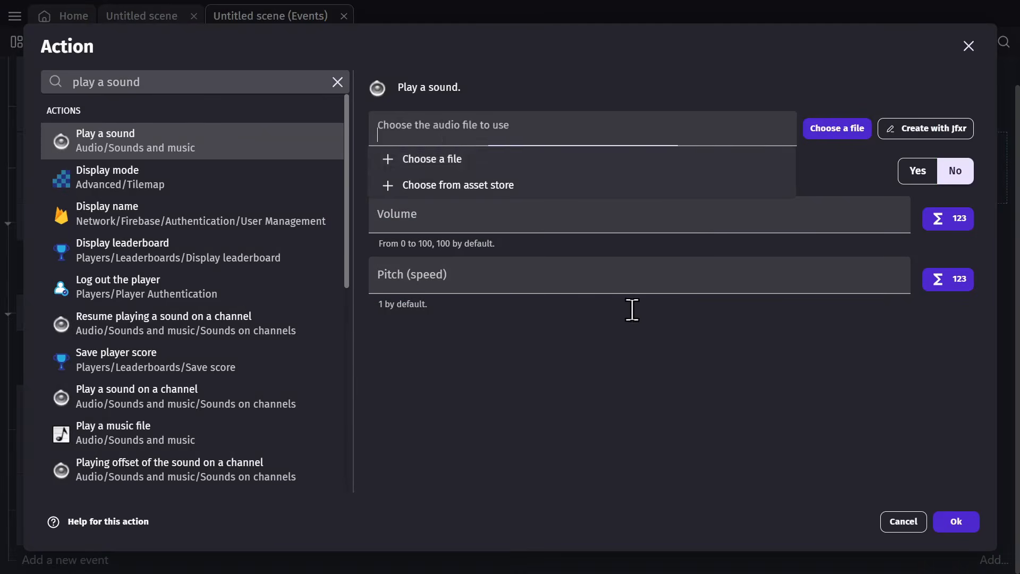
# Set the coin sound's volume to 50 and pitch to 1, and confirm the action.
pyautogui.click(529, 217)
pyautogui.write('50')
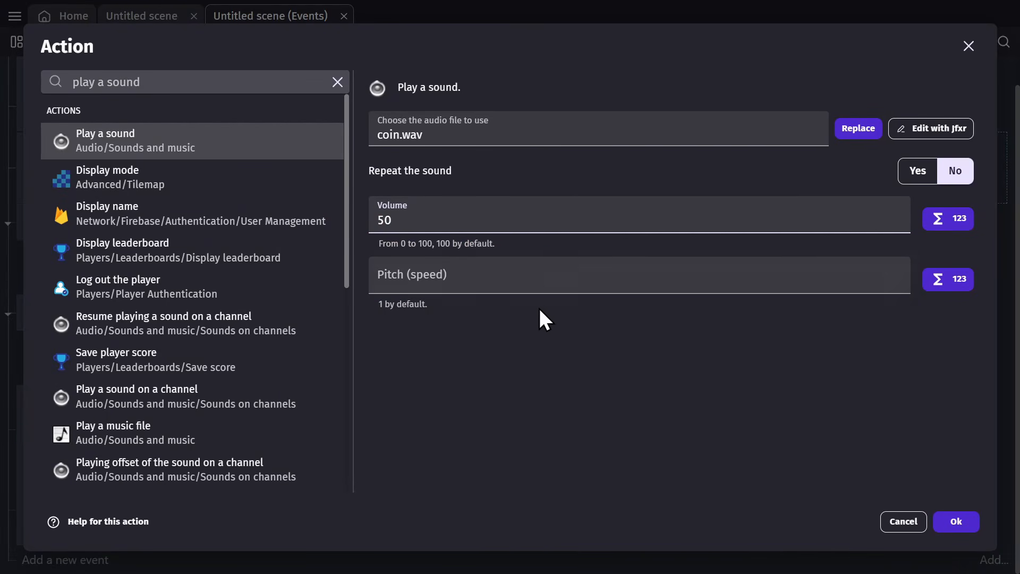
pyautogui.click(505, 276)
pyautogui.write('1')
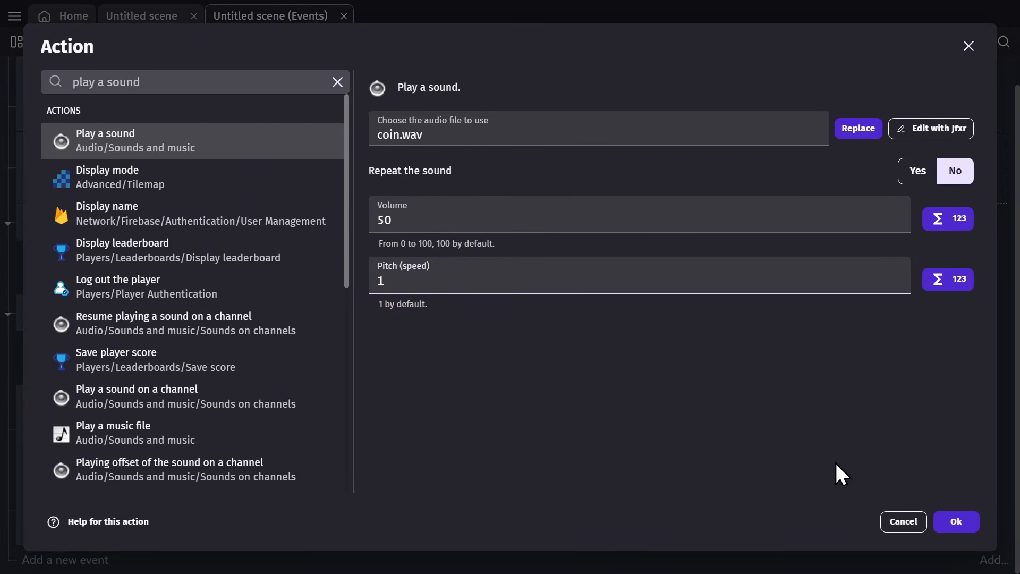
pyautogui.click(970, 524)
# Preview the game and run the knight through the first coin to test the coin sound.
pyautogui.hotkey('ctrl', 'Return')
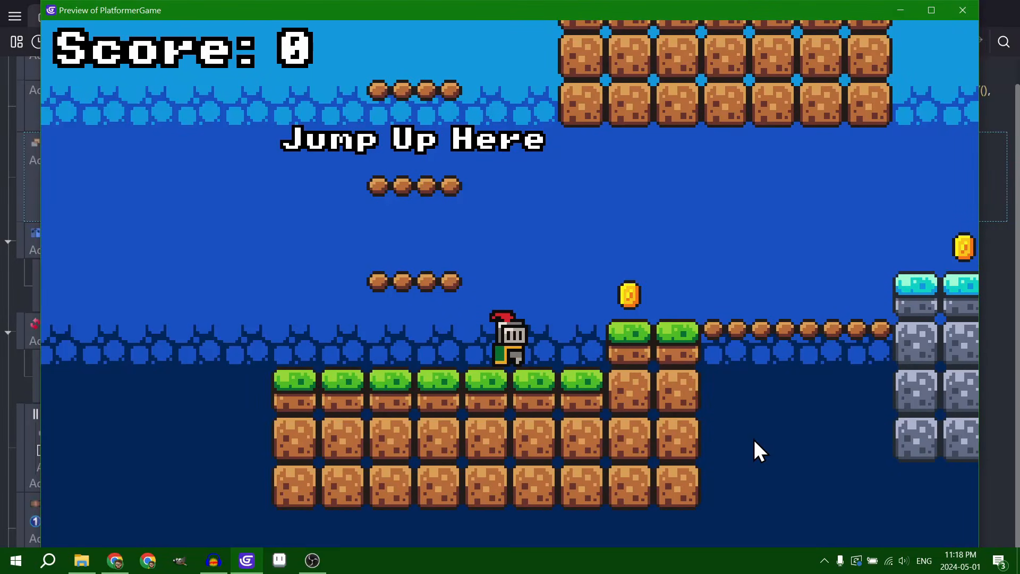
pyautogui.press('Right')
pyautogui.press('space')
pyautogui.press('Right')
pyautogui.press('space')
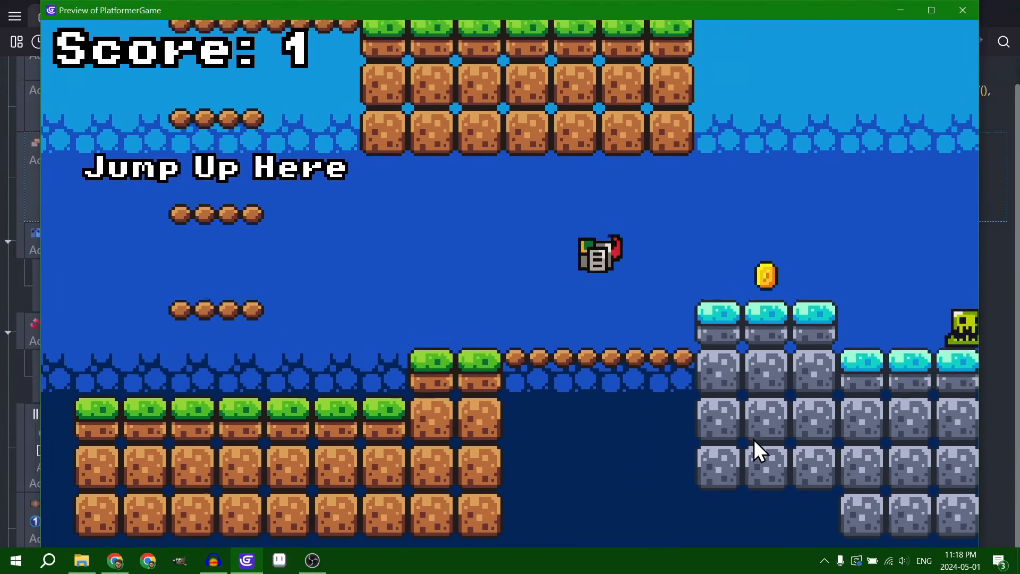
pyautogui.press('Left')
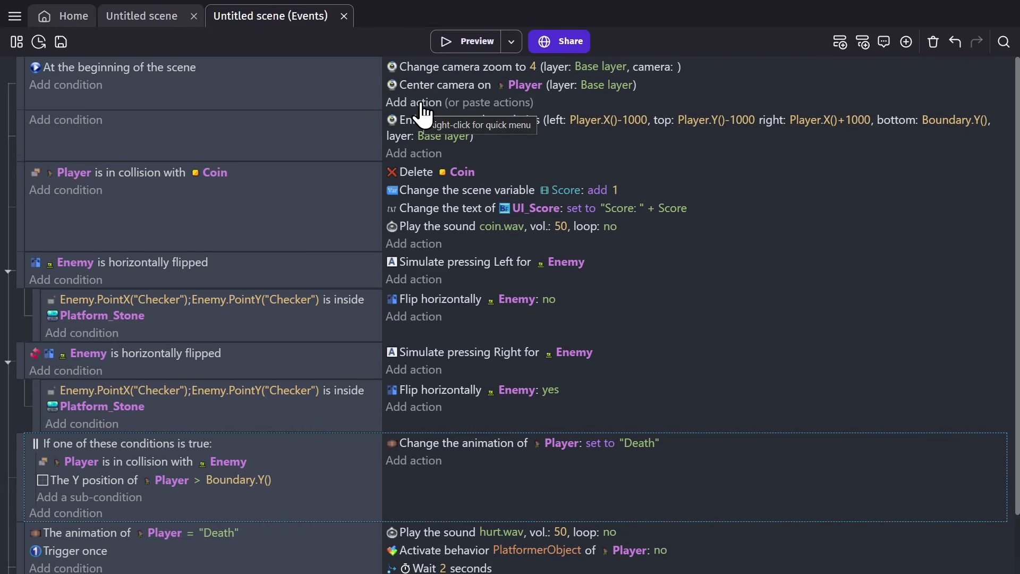
# Add a Play a music file on a channel action to the At the beginning of the scene event.
pyautogui.click(422, 103)
pyautogui.write('play music')
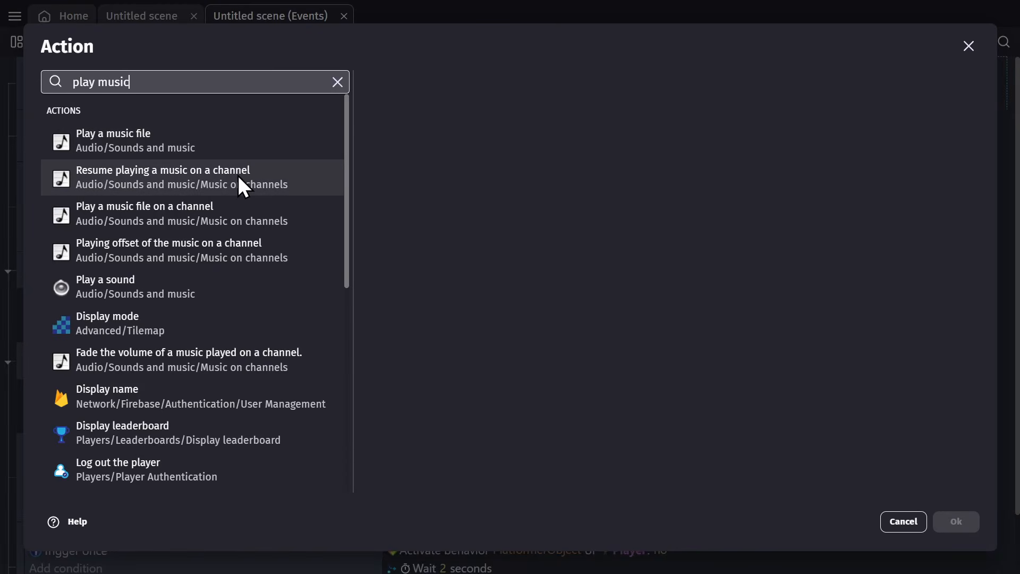
pyautogui.click(212, 216)
# Choose time_for_adventure.mp3 from the brackeys_platformer_assets music folder as the audio file, copying it into the project folder.
pyautogui.click(428, 252)
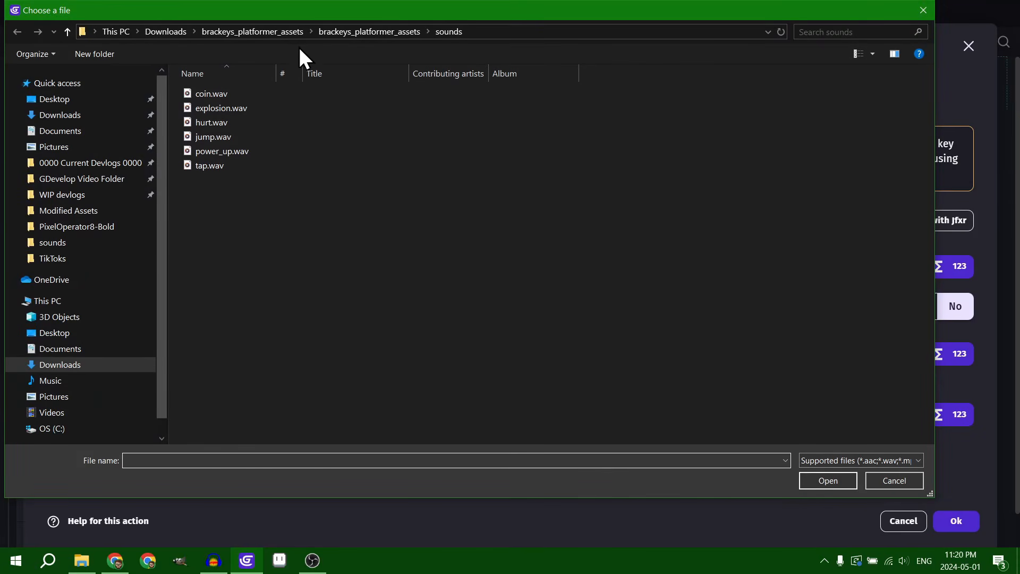
pyautogui.click(344, 33)
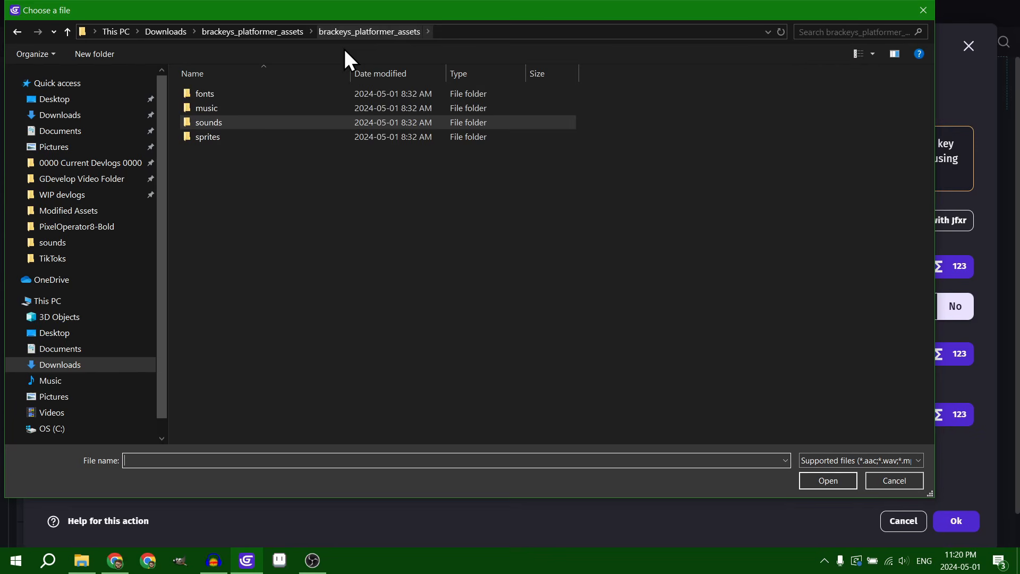
pyautogui.doubleClick(237, 109)
pyautogui.doubleClick(240, 100)
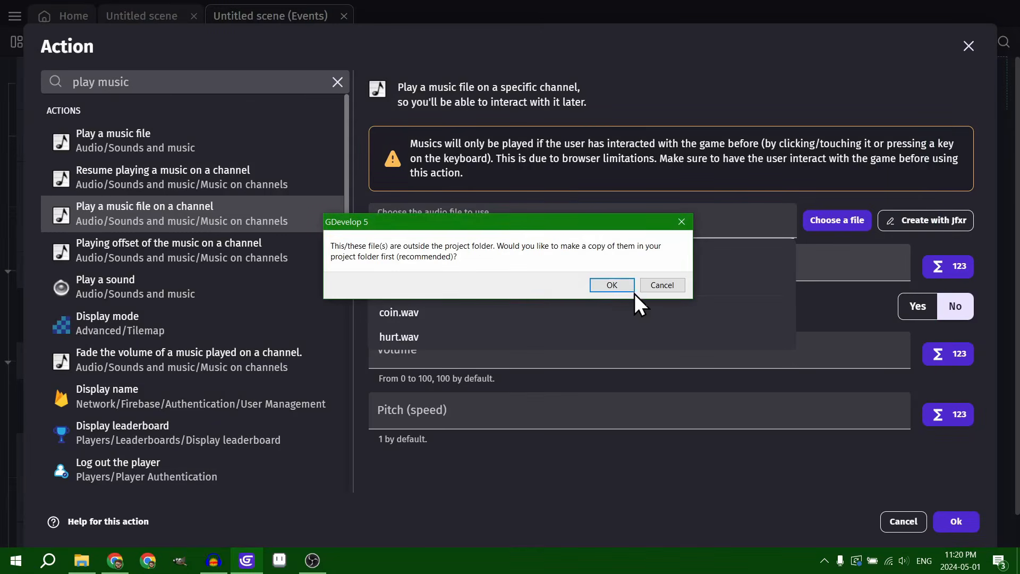
pyautogui.click(627, 289)
# Set the music to volume 40, pitch 1 and channel 0 with repeat enabled, and confirm the action.
pyautogui.click(544, 358)
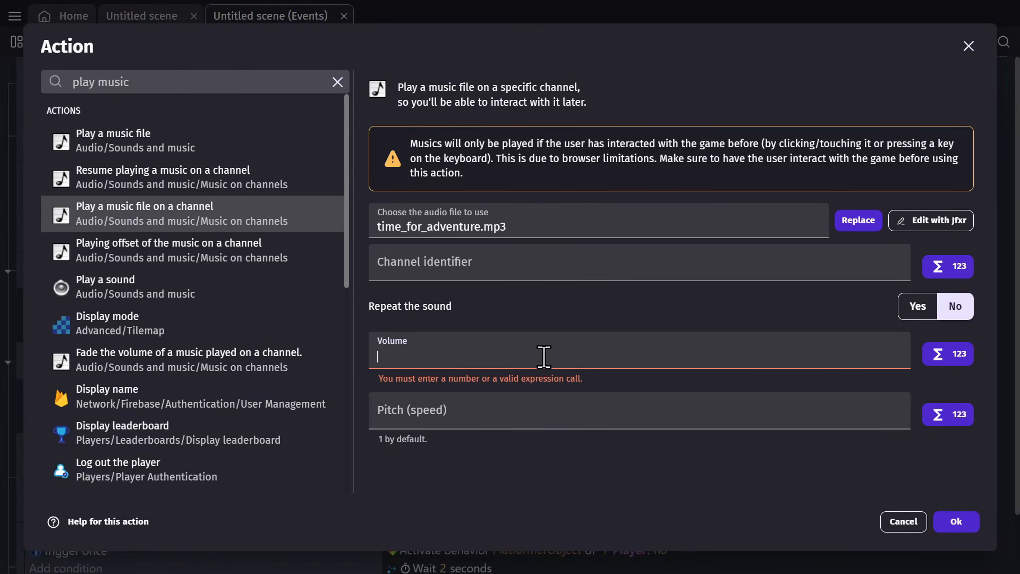
pyautogui.click(510, 396)
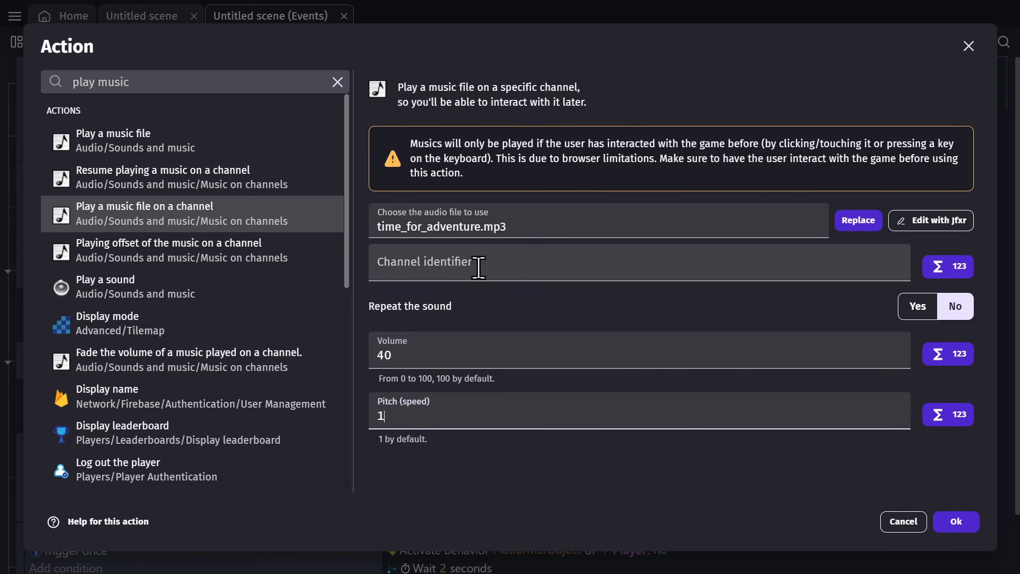
pyautogui.click(479, 268)
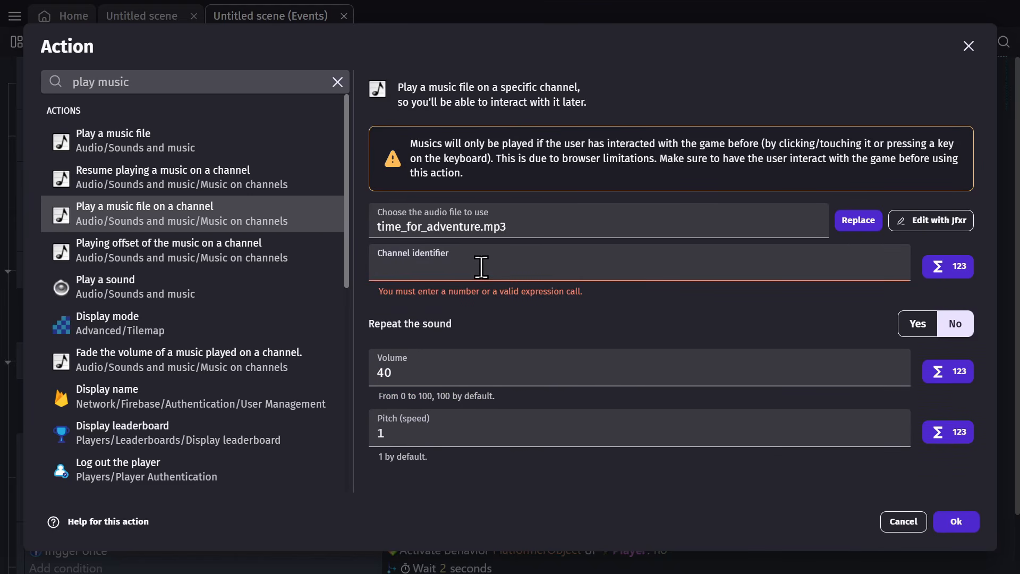
pyautogui.write('0')
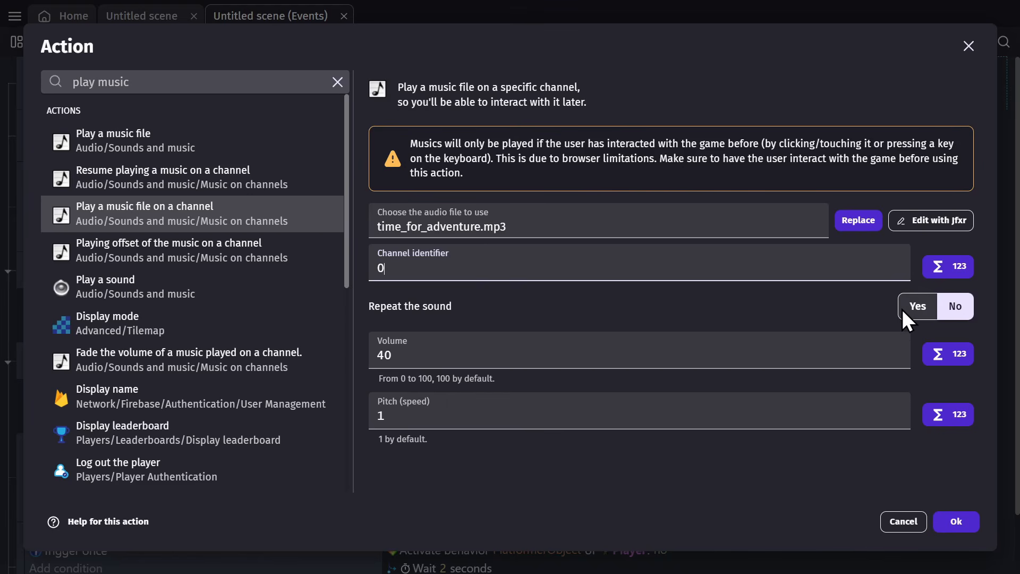
pyautogui.click(918, 308)
pyautogui.click(956, 522)
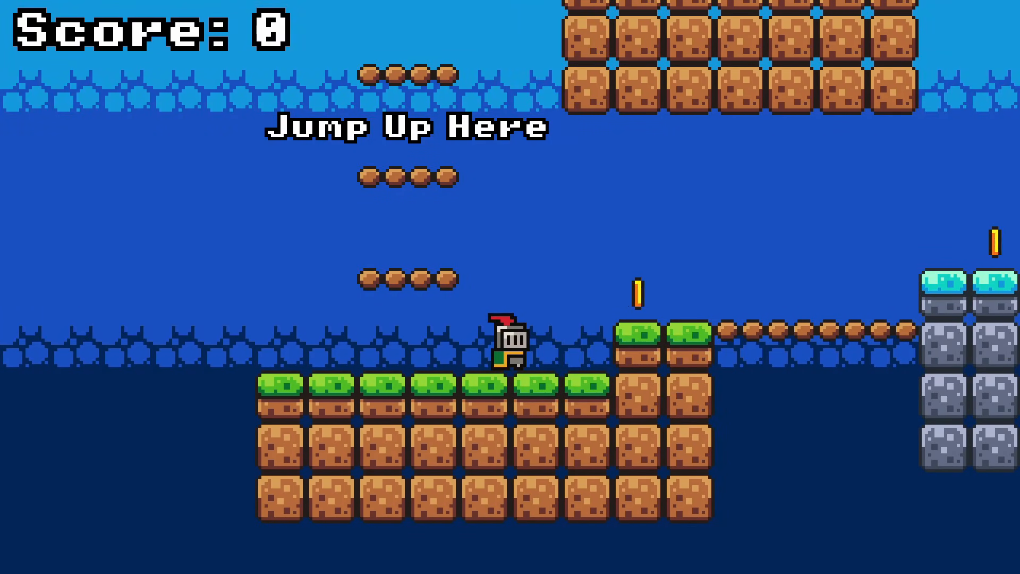
# Play through the lower level in the preview, collecting coins and jumping around the enemy to test the finished game.
pyautogui.press('Left')
pyautogui.press('space')
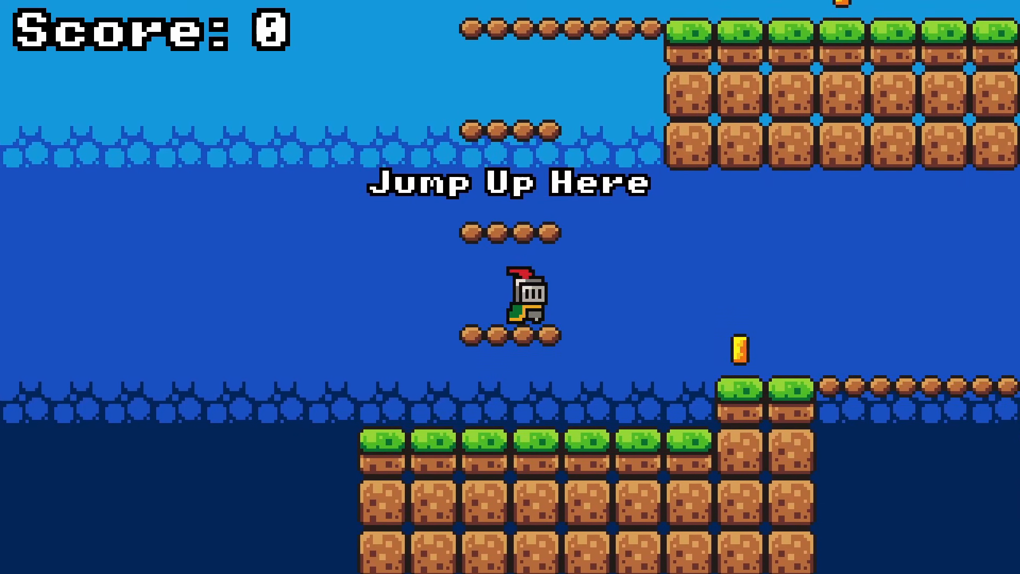
pyautogui.press('Right')
pyautogui.press('space')
pyautogui.press('space')
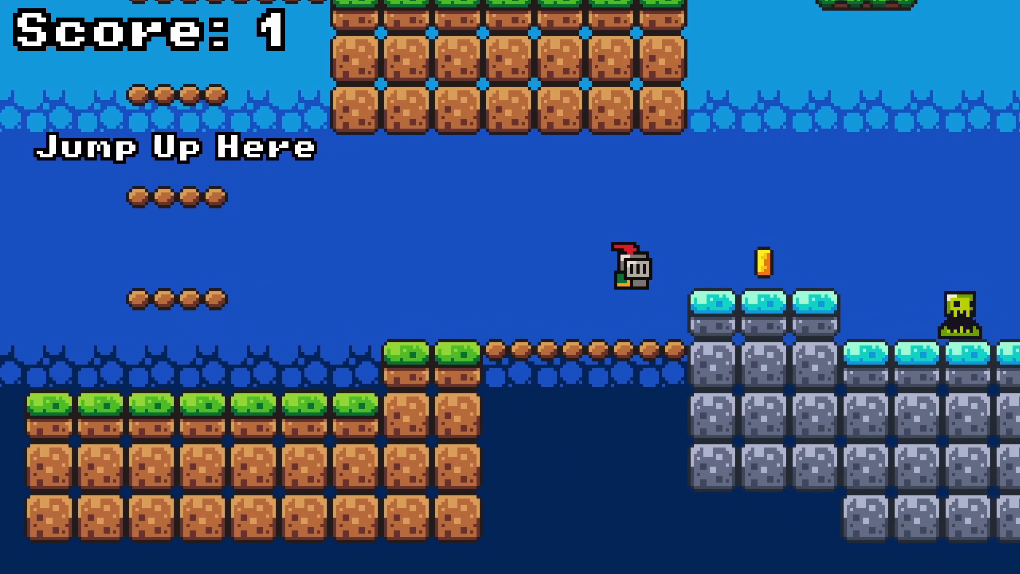
pyautogui.press('Right')
pyautogui.press('space')
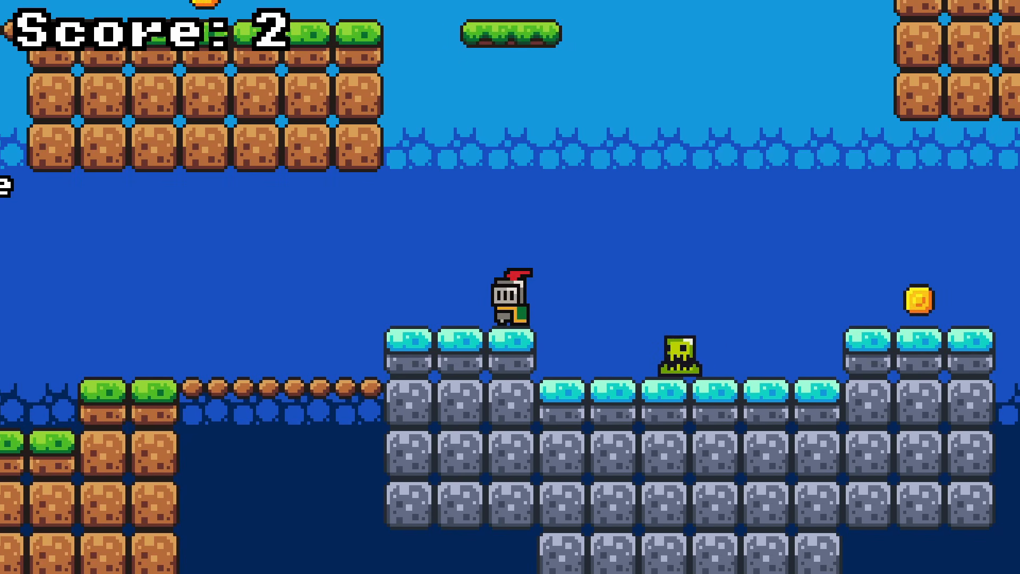
pyautogui.press('Right')
pyautogui.press('space')
pyautogui.press('space')
pyautogui.press('Left')
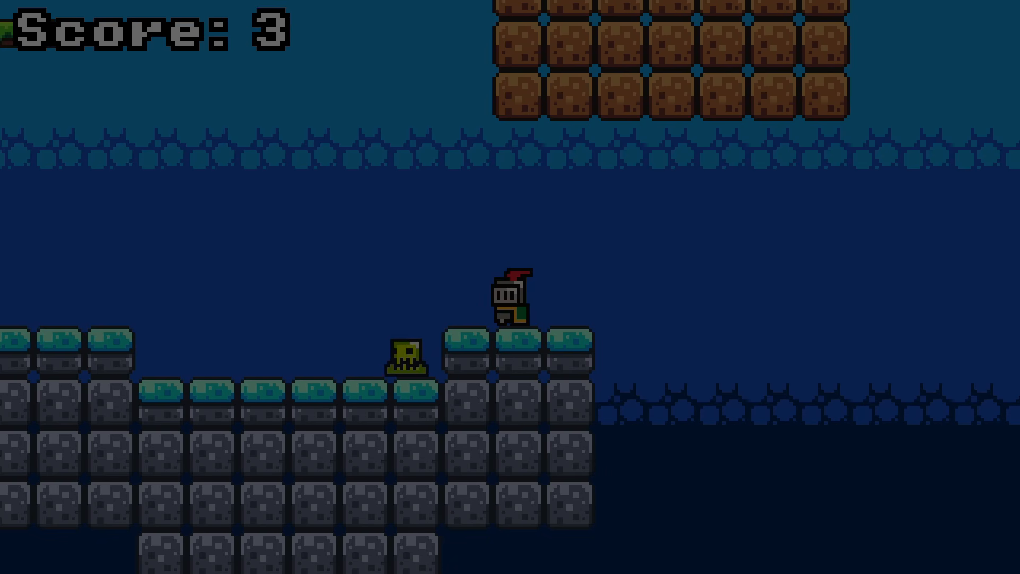
pyautogui.press('Left')
pyautogui.press('space')
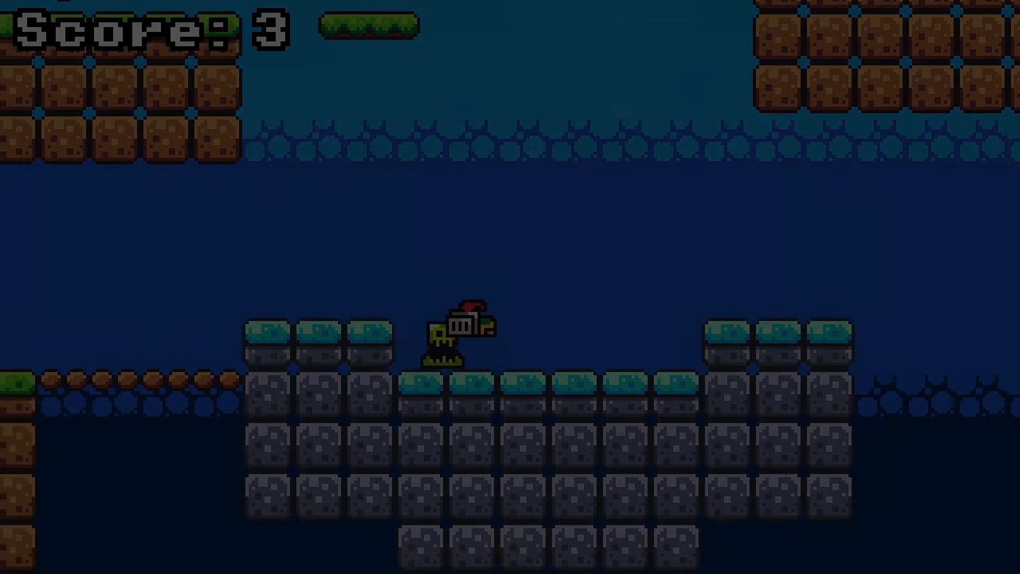